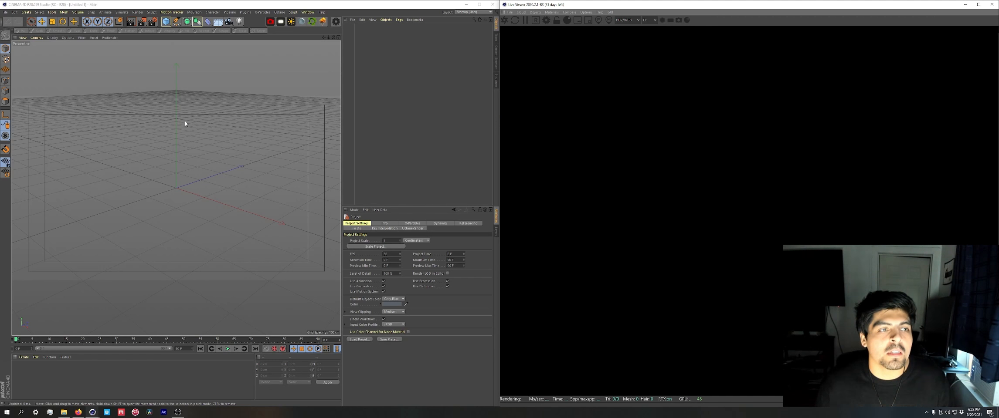
Set the render output resolution to 1920 by 1080 pixels.
{"action": "left_click", "coordinate": [152, 22]}
{"action": "left_click_drag", "start_coordinate": [244, 18], "coordinate": [373, 84]}
{"action": "double_click", "coordinate": [389, 110]}
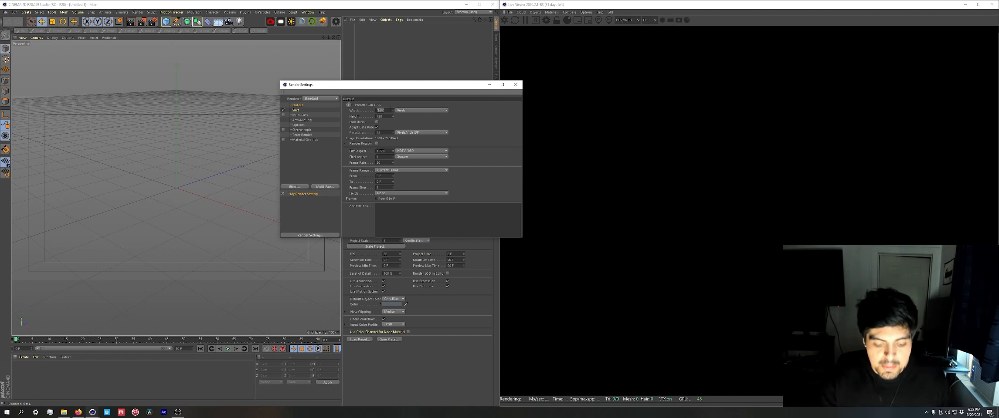
{"action": "type", "text": "1920"}
{"action": "key", "text": "Tab"}
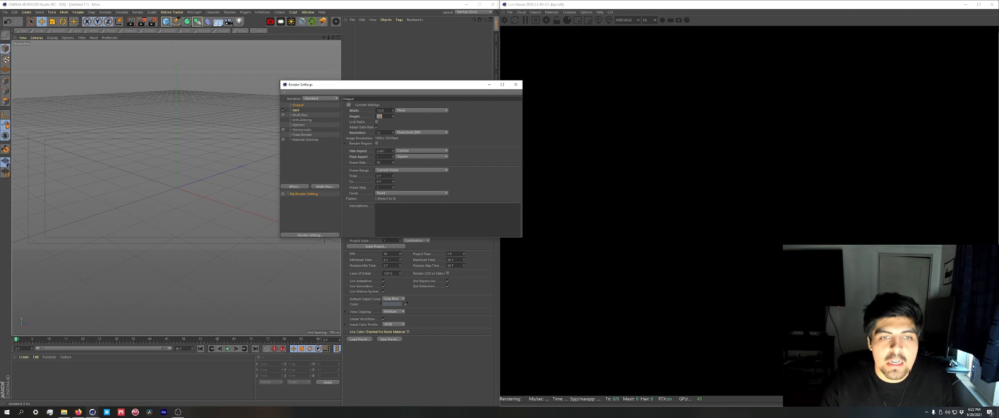
{"action": "type", "text": "1080"}
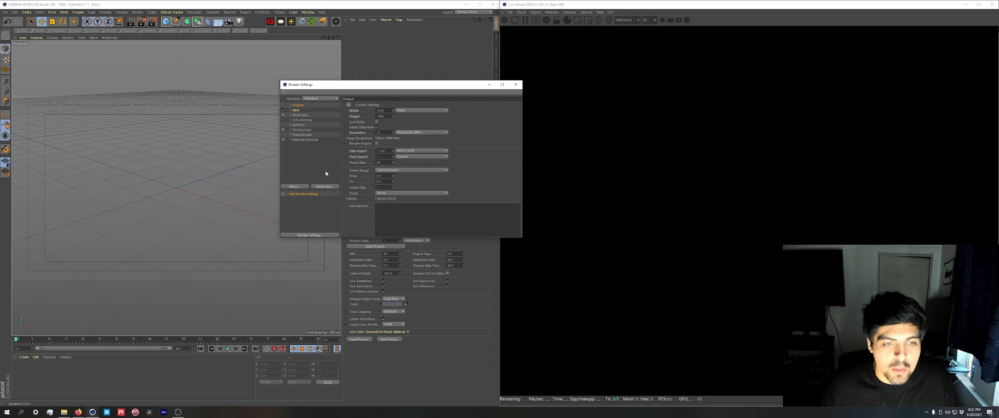
Load the saved Octane render preset and check its Octane Renderer options before closing the render settings.
{"action": "left_click", "coordinate": [321, 236]}
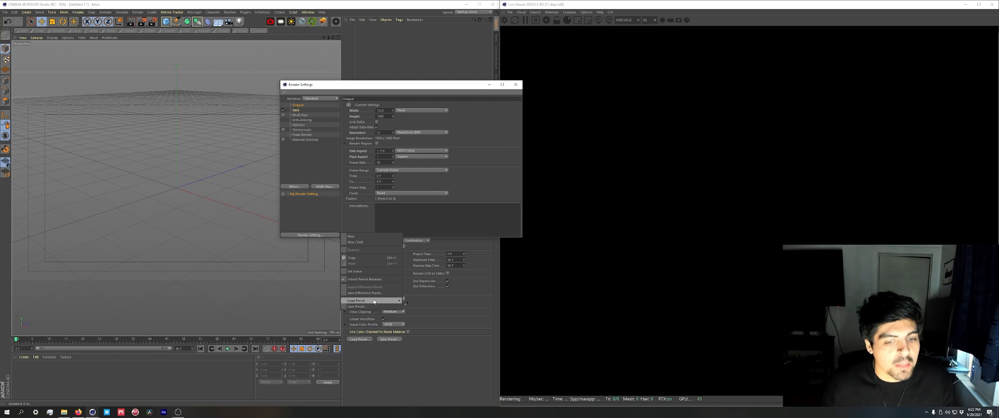
{"action": "mouse_move", "coordinate": [371, 301]}
{"action": "left_click", "coordinate": [429, 299]}
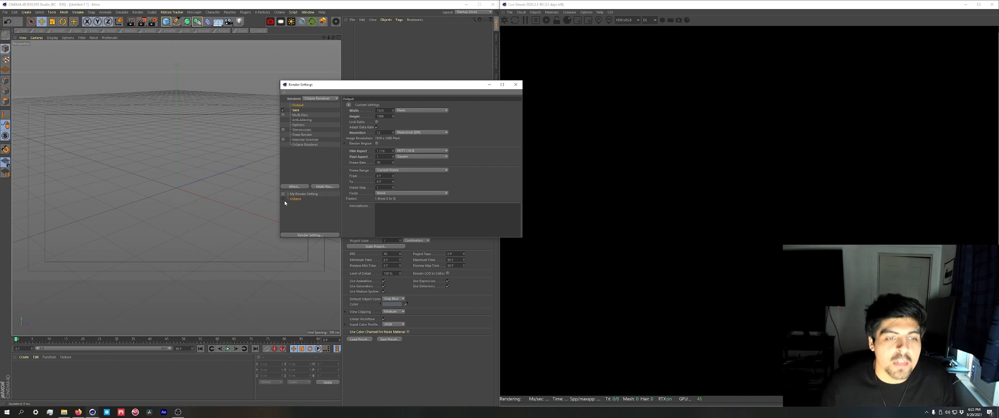
{"action": "left_click", "coordinate": [301, 145]}
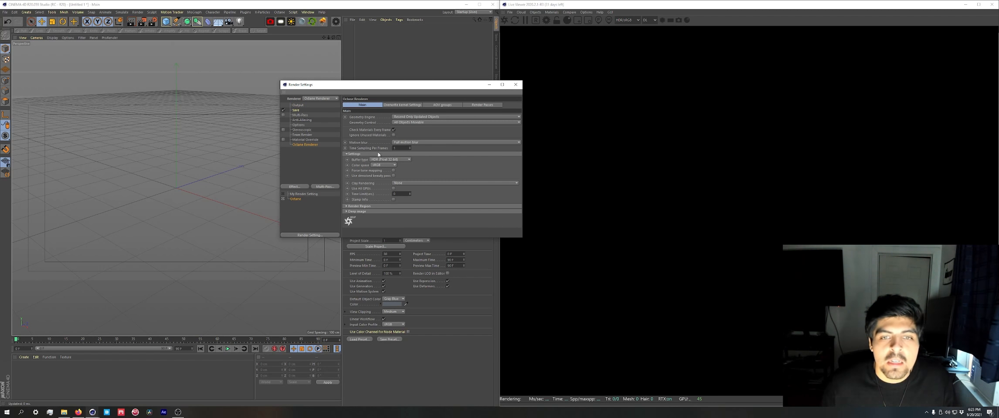
{"action": "left_click", "coordinate": [516, 85]}
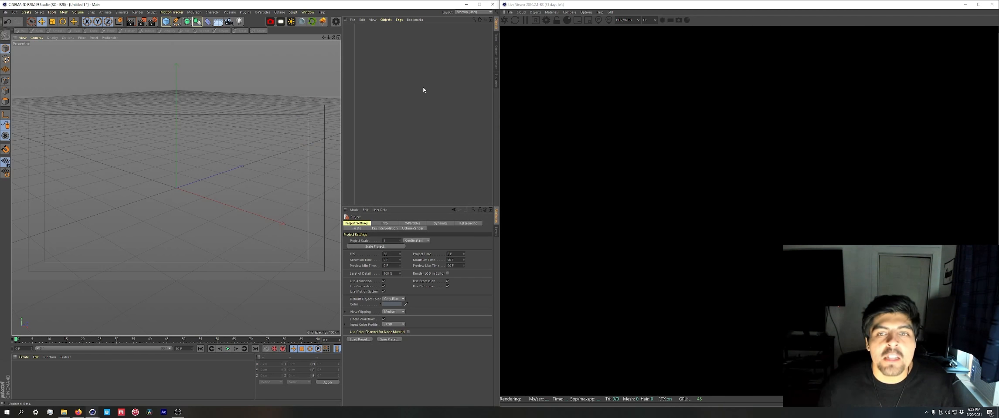
Load the path tracing preset in the Octane settings and enlarge the settings window.
{"action": "left_click", "coordinate": [546, 20]}
{"action": "left_click_drag", "start_coordinate": [55, 2], "coordinate": [412, 105]}
{"action": "left_click", "coordinate": [409, 124]}
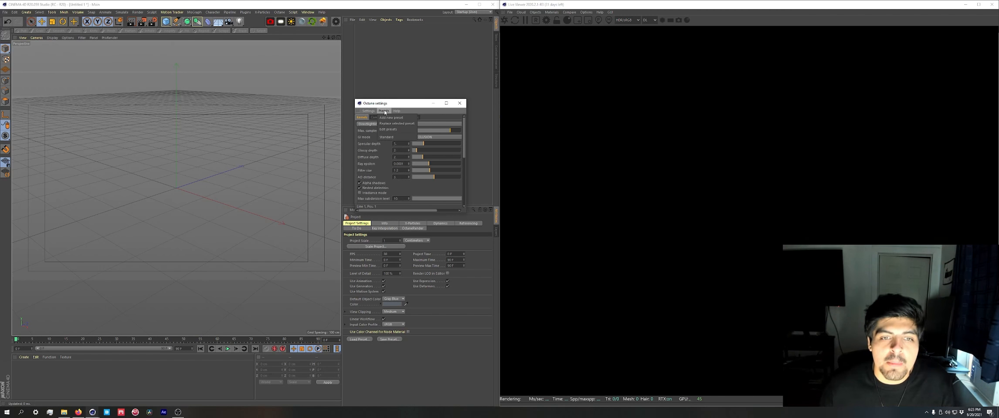
{"action": "left_click", "coordinate": [401, 129]}
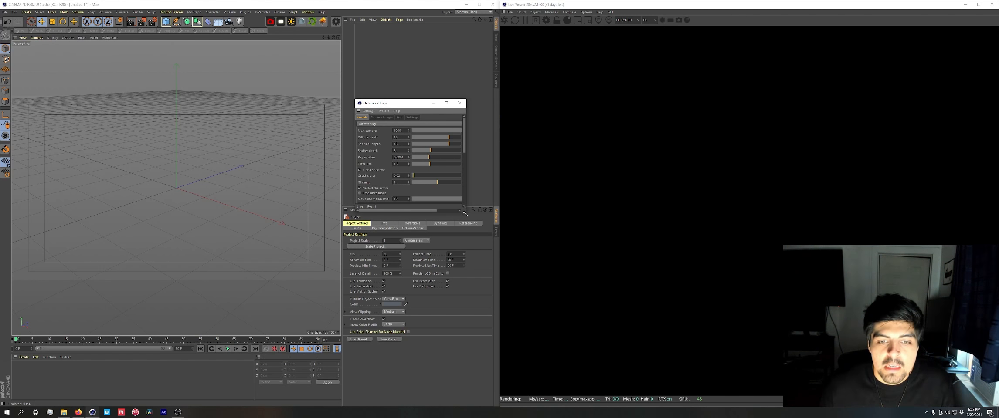
{"action": "left_click_drag", "start_coordinate": [466, 211], "coordinate": [608, 273]}
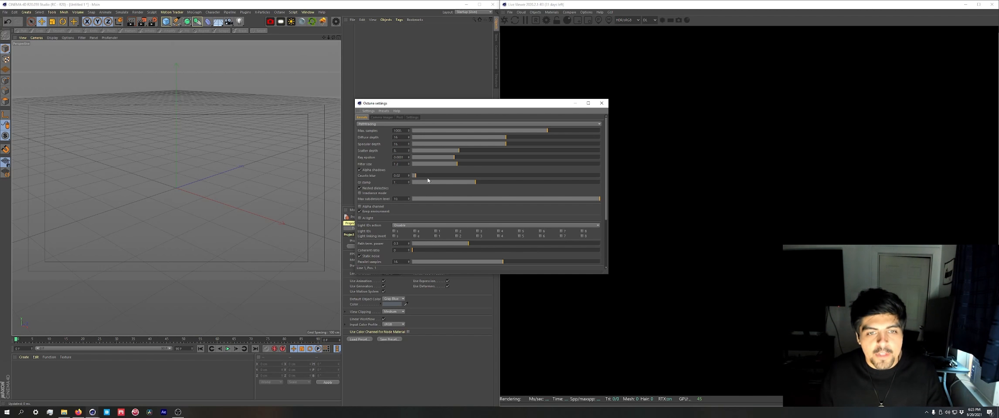
Set the path tracing kernel's max samples to 500 and close the Octane settings.
{"action": "double_click", "coordinate": [399, 131]}
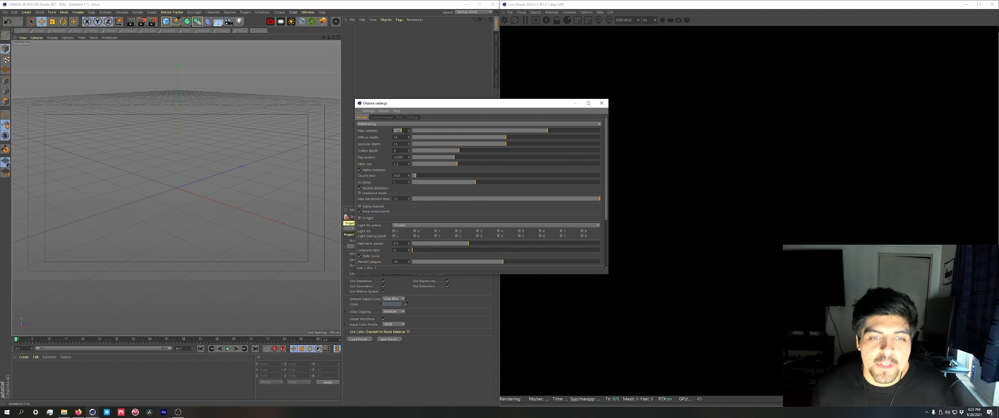
{"action": "type", "text": "500"}
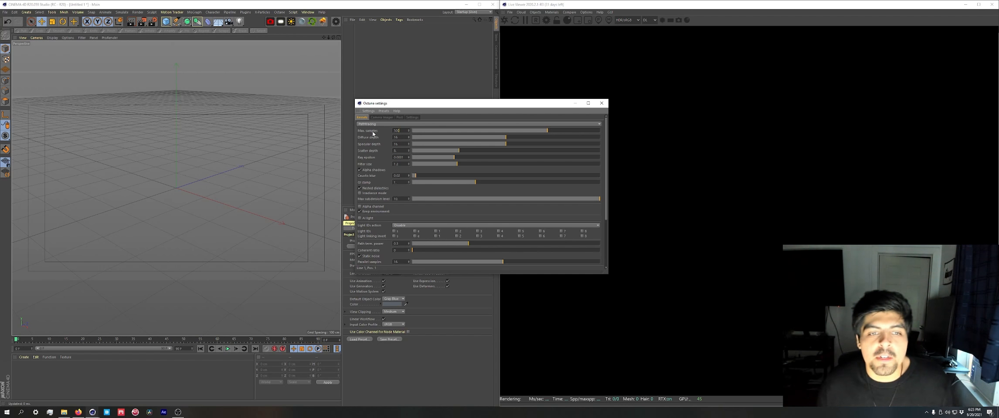
{"action": "key", "text": "Return"}
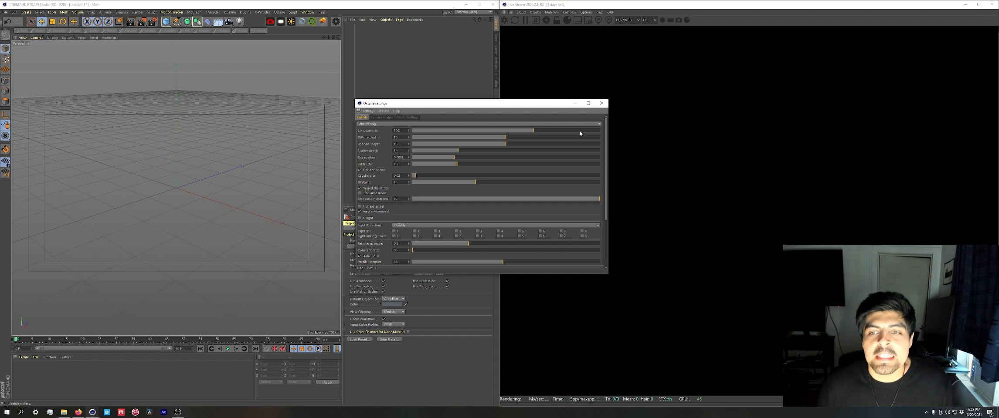
{"action": "left_click", "coordinate": [602, 103]}
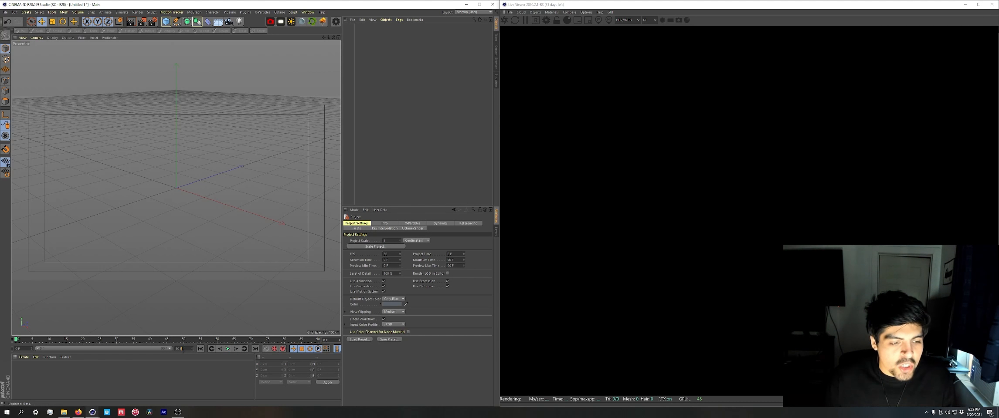
Set the timeline's end frame to 300 and extend the preview range to the full length.
{"action": "double_click", "coordinate": [179, 349]}
{"action": "type", "text": "300"}
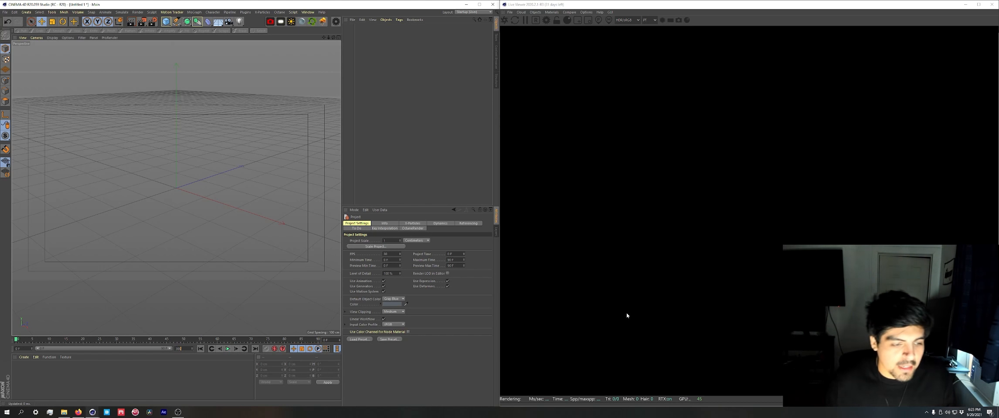
{"action": "left_click", "coordinate": [214, 380]}
{"action": "mouse_move", "coordinate": [37, 349]}
{"action": "left_mouse_down"}
{"action": "mouse_move", "coordinate": [126, 348]}
{"action": "mouse_move", "coordinate": [37, 349]}
{"action": "left_mouse_up"}
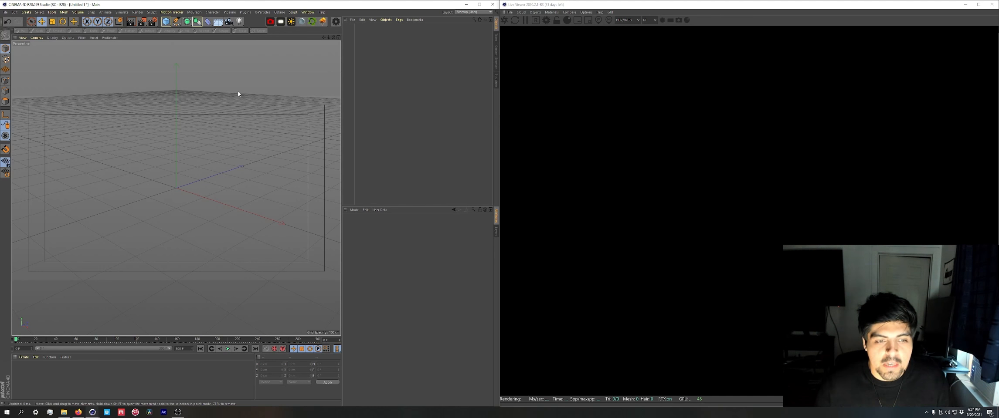
Add a cube at the origin and set its Z size to 10 cm.
{"action": "left_click", "coordinate": [167, 25]}
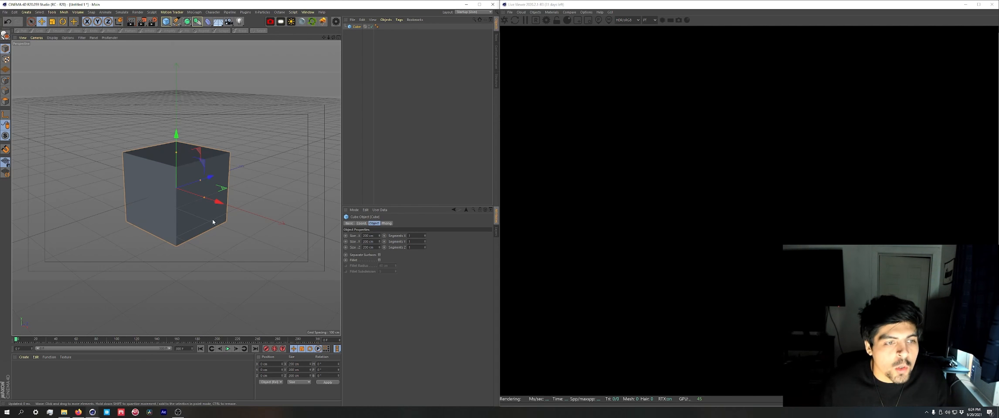
{"action": "double_click", "coordinate": [370, 247]}
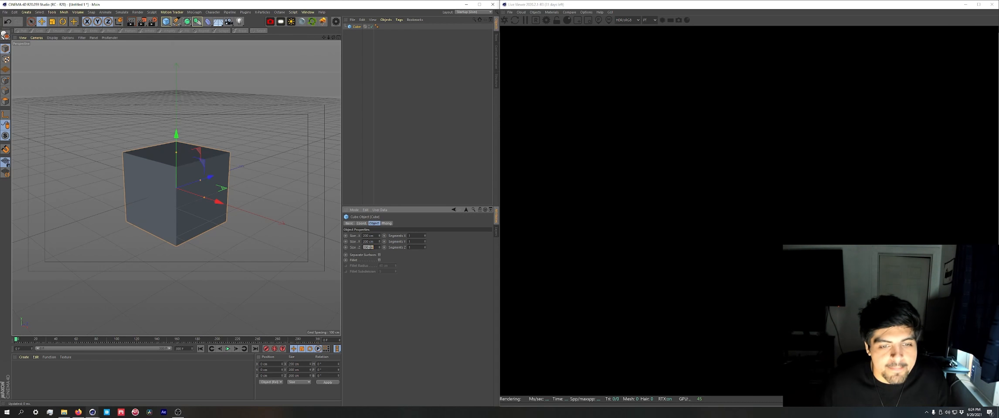
{"action": "type", "text": "10"}
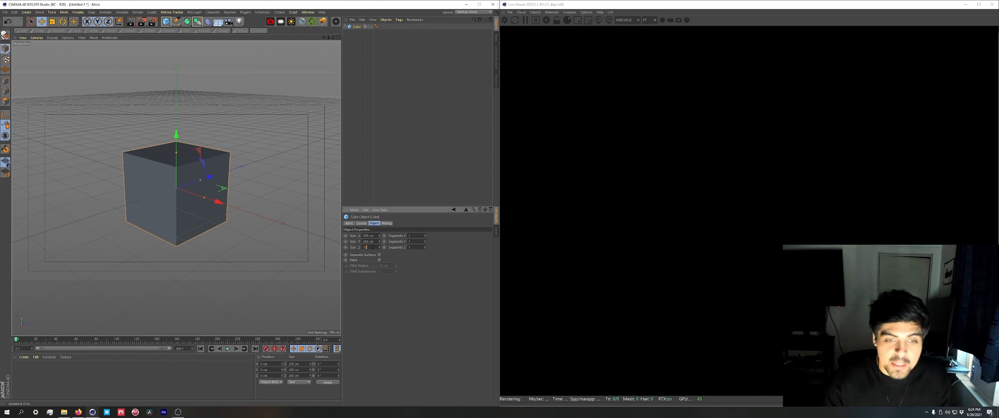
{"action": "key", "text": "Return"}
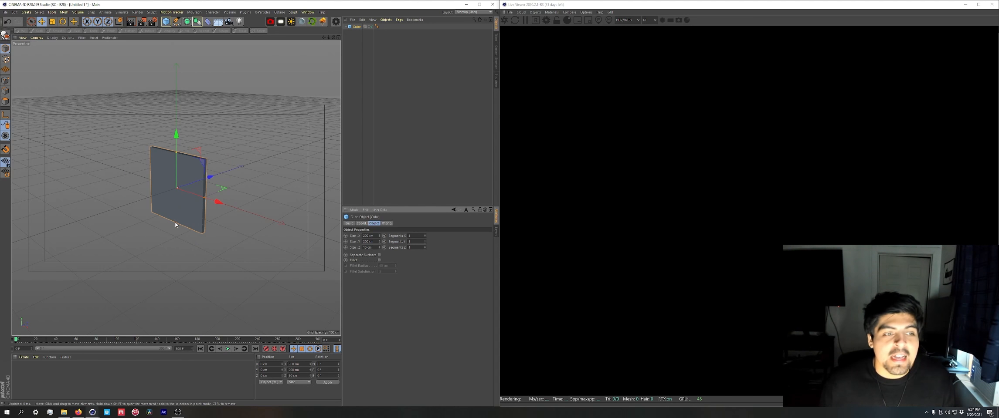
Set the thin cube's X size to 500 cm and its Y size to 1000 cm.
{"action": "left_click_drag", "start_coordinate": [175, 223], "coordinate": [164, 197], "text": "alt"}
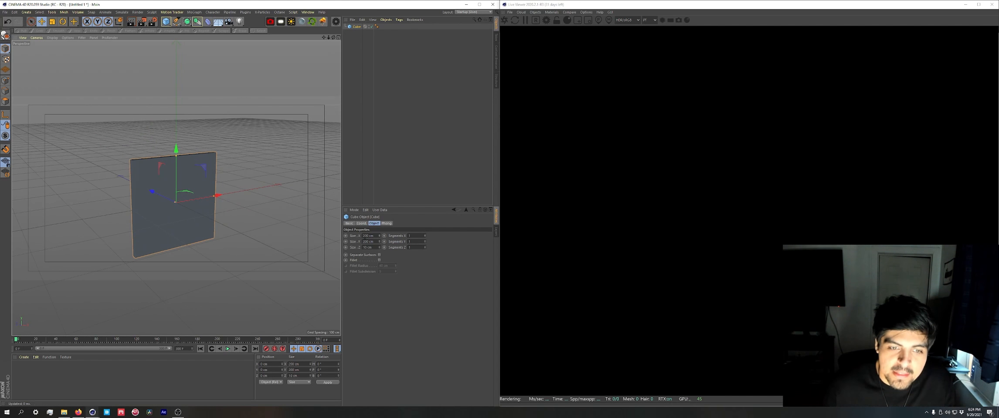
{"action": "left_click_drag", "start_coordinate": [174, 212], "coordinate": [193, 216], "text": "alt"}
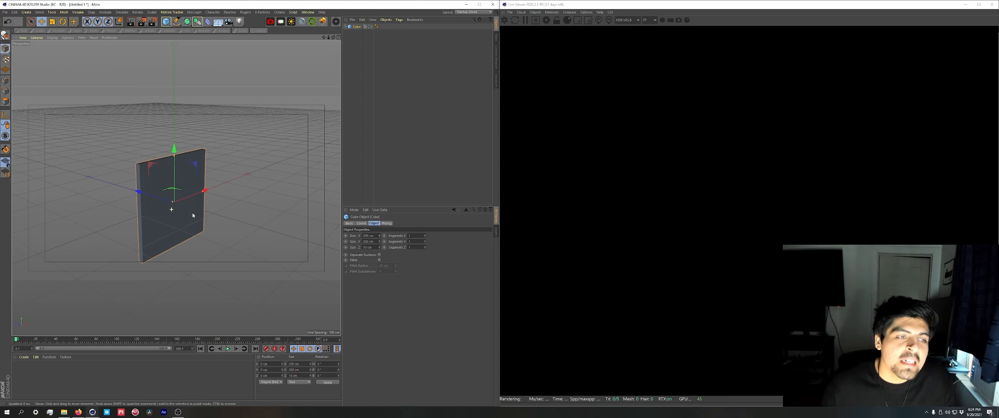
{"action": "double_click", "coordinate": [371, 236]}
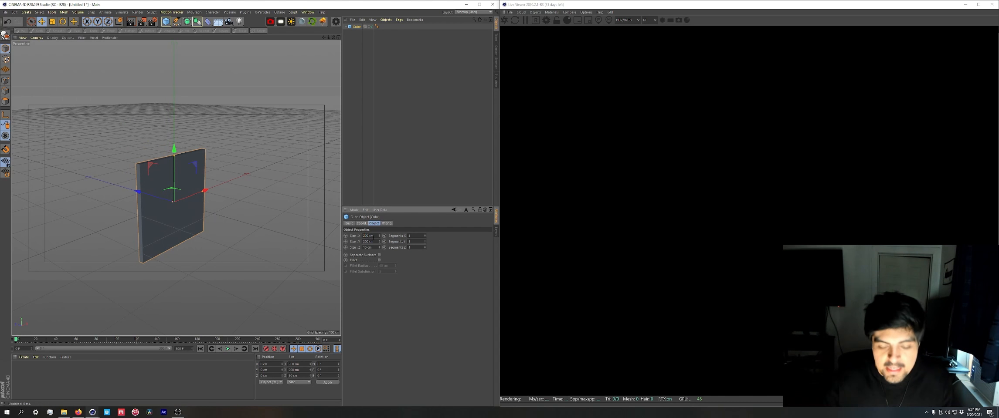
{"action": "type", "text": "500"}
{"action": "key", "text": "Return"}
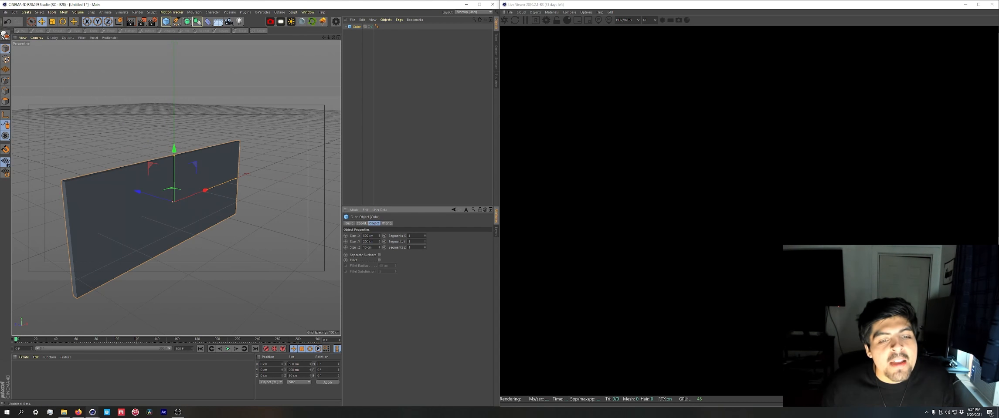
{"action": "key", "text": "BackSpace"}
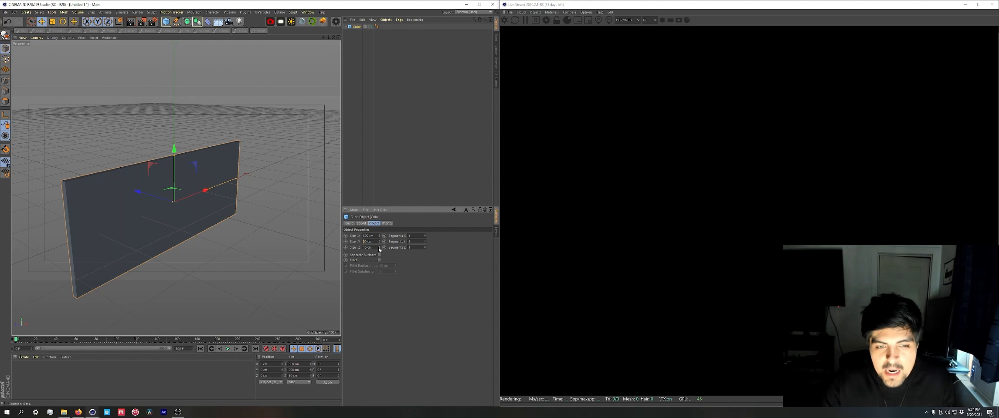
{"action": "type", "text": "10"}
{"action": "key", "text": "Return"}
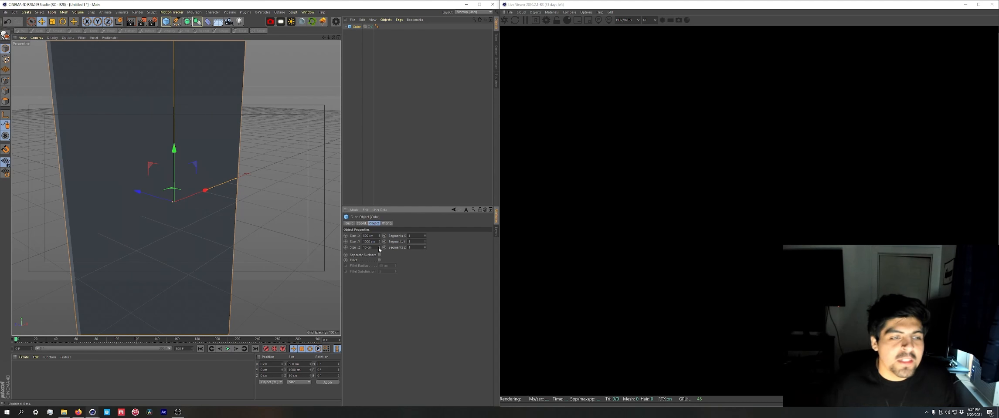
Try moving the tall panel to an X position of 200 cm, and undo the move.
{"action": "scroll", "coordinate": [187, 205], "scroll_direction": "down", "scroll_amount": 5}
{"action": "left_click_drag", "start_coordinate": [212, 209], "coordinate": [160, 207], "text": "alt"}
{"action": "middle_click_drag", "start_coordinate": [218, 224], "coordinate": [187, 215], "text": "alt"}
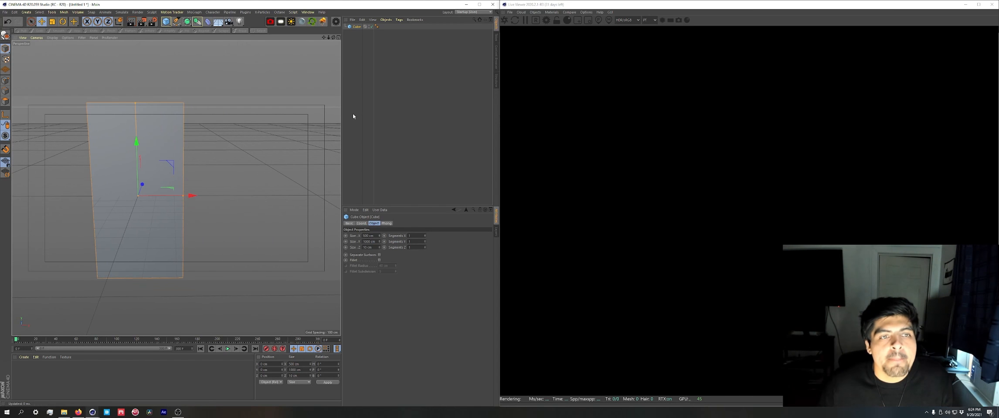
{"action": "mouse_move", "coordinate": [201, 160]}
{"action": "left_mouse_down", "text": "alt"}
{"action": "mouse_move", "coordinate": [90, 161]}
{"action": "mouse_move", "coordinate": [178, 181]}
{"action": "mouse_move", "coordinate": [217, 161]}
{"action": "mouse_move", "coordinate": [201, 163]}
{"action": "left_mouse_up", "text": "alt"}
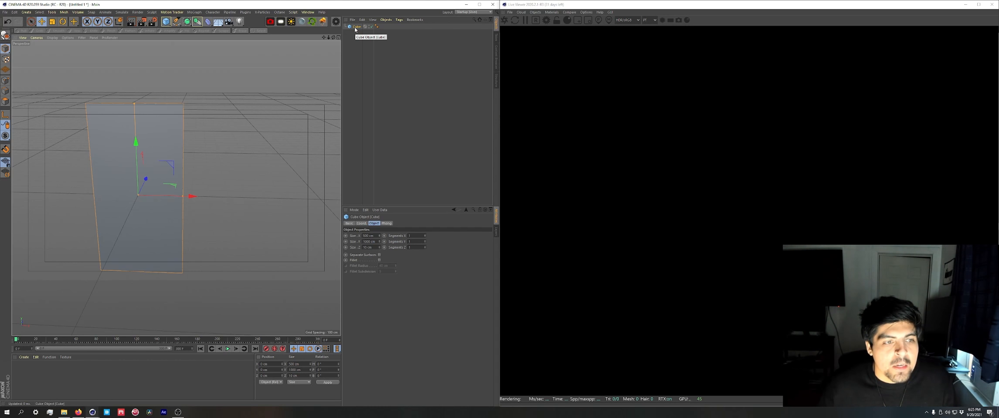
{"action": "left_click", "coordinate": [361, 224]}
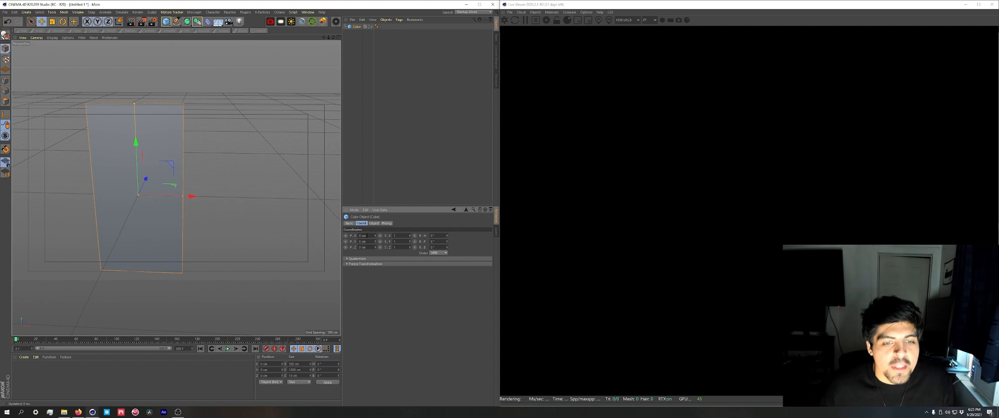
{"action": "key", "text": "ctrl+z"}
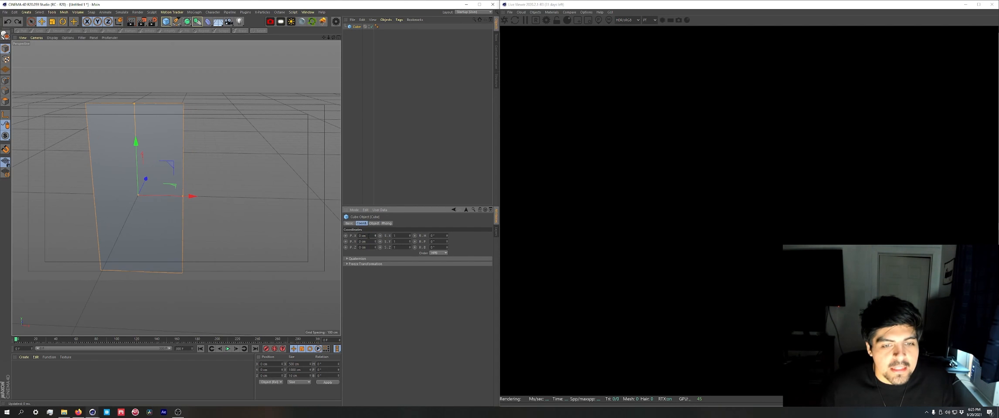
{"action": "type", "text": "200"}
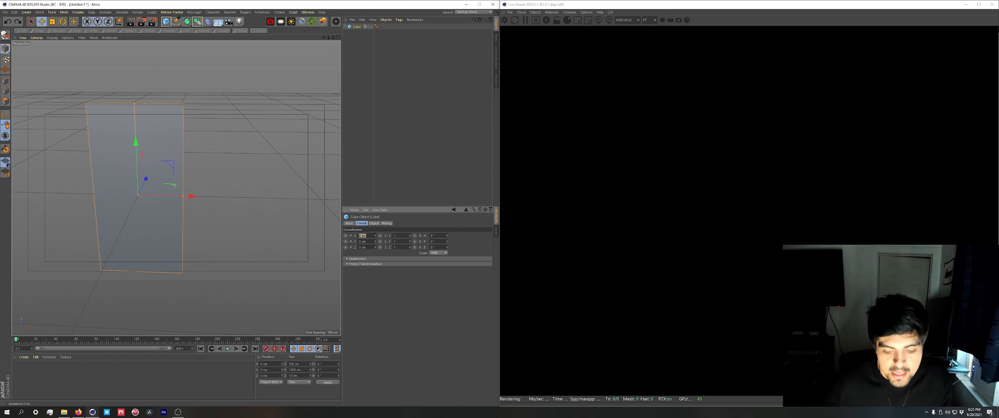
{"action": "key", "text": "Return"}
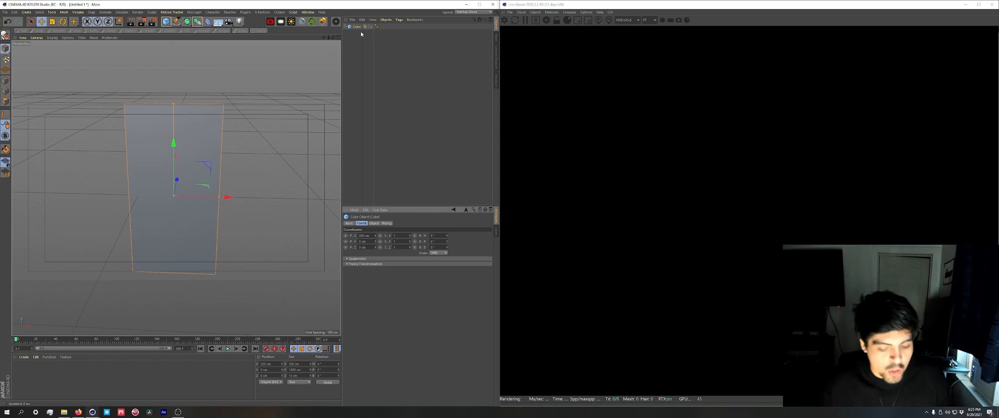
{"action": "key", "text": "ctrl+z"}
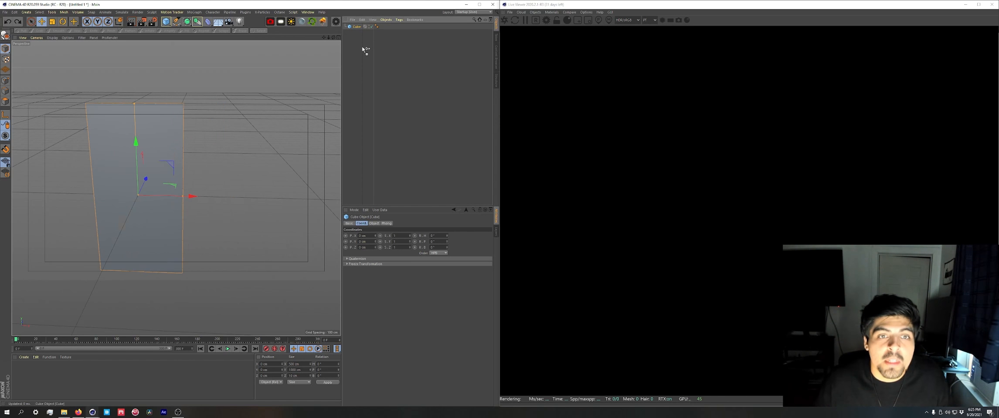
Duplicate the panel cube in the object hierarchy and undo the extra second copy.
{"action": "left_click_drag", "start_coordinate": [363, 48], "coordinate": [367, 51], "text": "ctrl"}
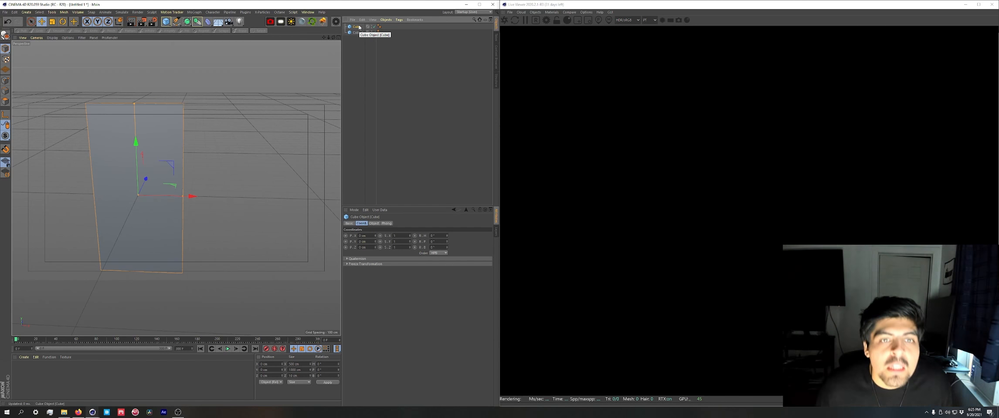
{"action": "left_click_drag", "start_coordinate": [359, 27], "coordinate": [357, 49], "text": "ctrl"}
{"action": "key", "text": "ctrl+z"}
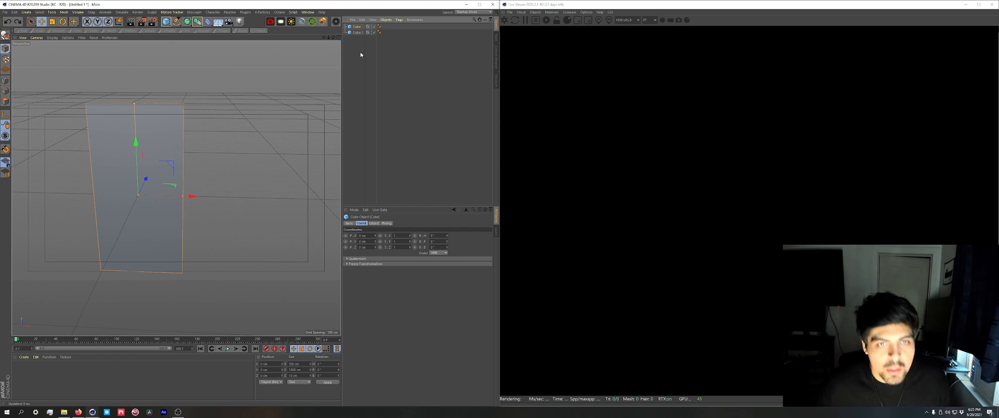
{"action": "left_click", "coordinate": [359, 33]}
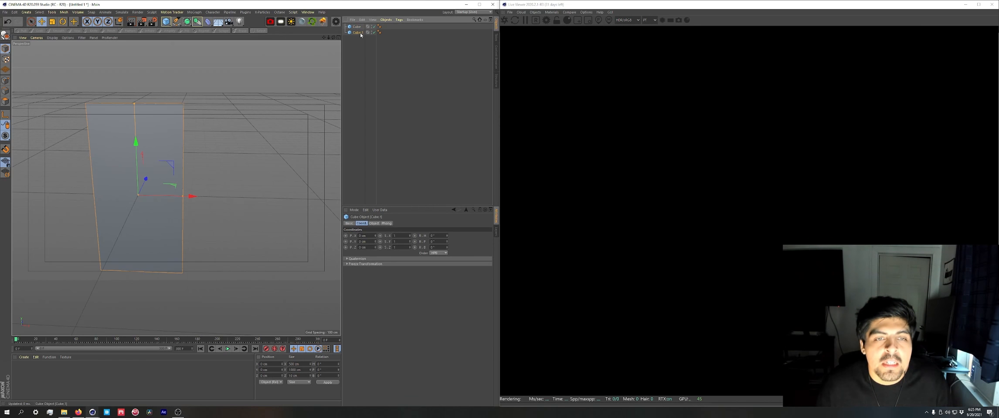
{"action": "left_click", "coordinate": [374, 223]}
{"action": "left_click", "coordinate": [365, 165]}
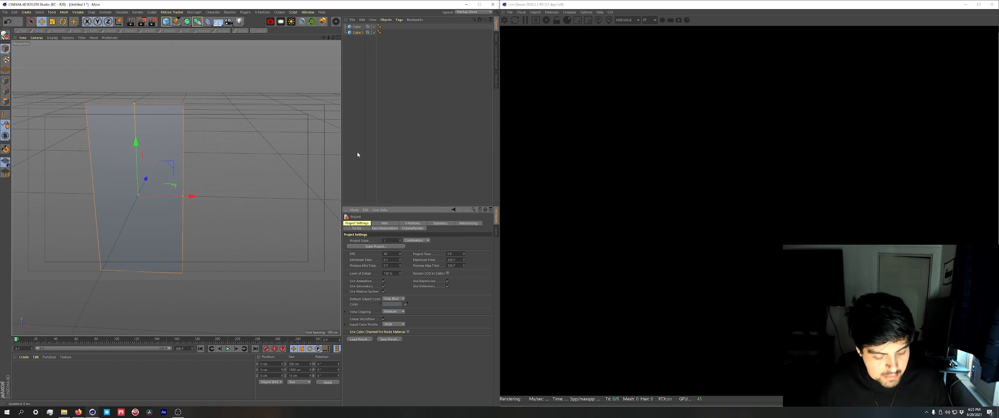
{"action": "left_click", "coordinate": [358, 27]}
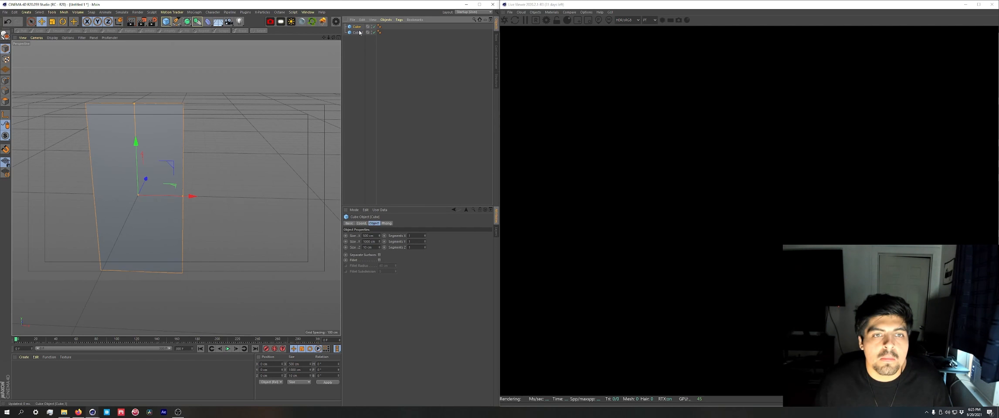
{"action": "key", "text": "ctrl+d"}
{"action": "left_click_drag", "start_coordinate": [357, 33], "coordinate": [365, 73], "text": "ctrl"}
{"action": "key", "text": "ctrl+z"}
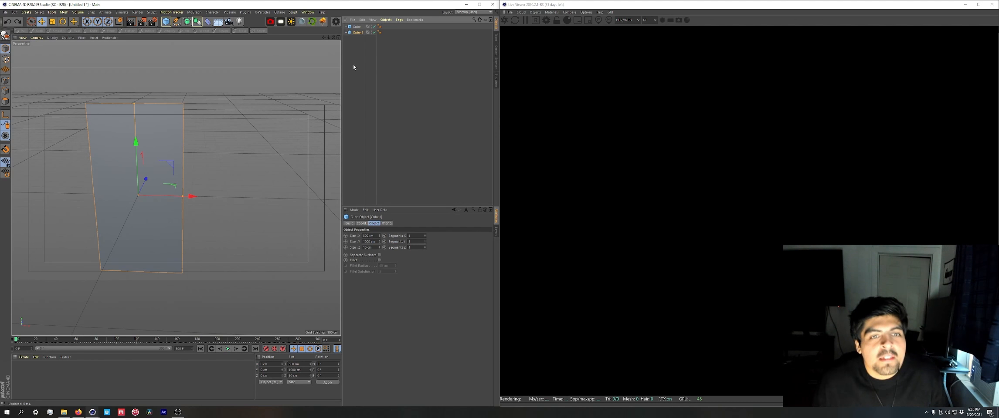
Set the duplicate panel's X position to 200 cm.
{"action": "left_click", "coordinate": [362, 223]}
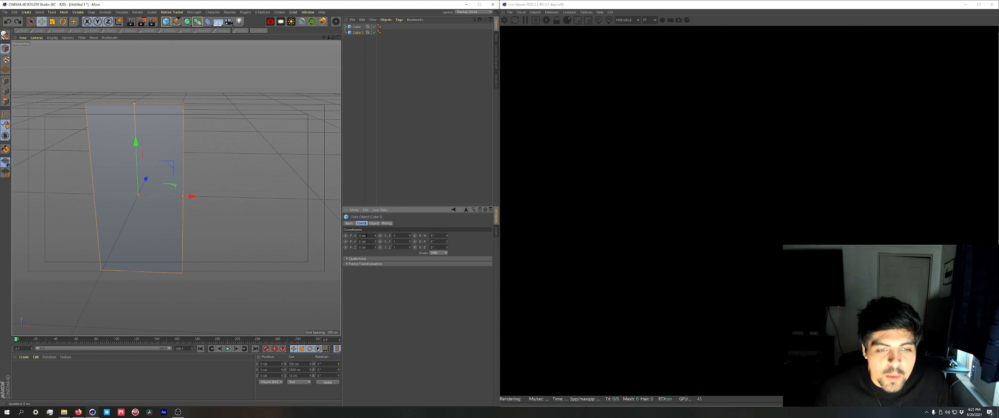
{"action": "left_click", "coordinate": [365, 236]}
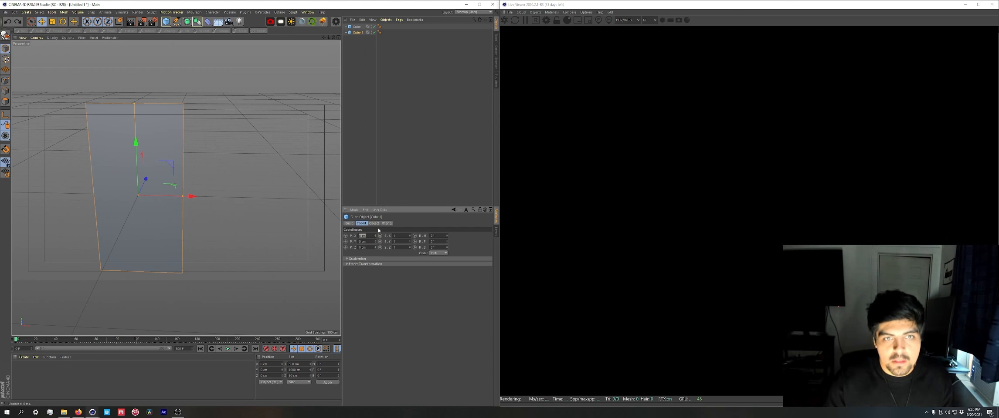
{"action": "type", "text": "200"}
{"action": "key", "text": "Return"}
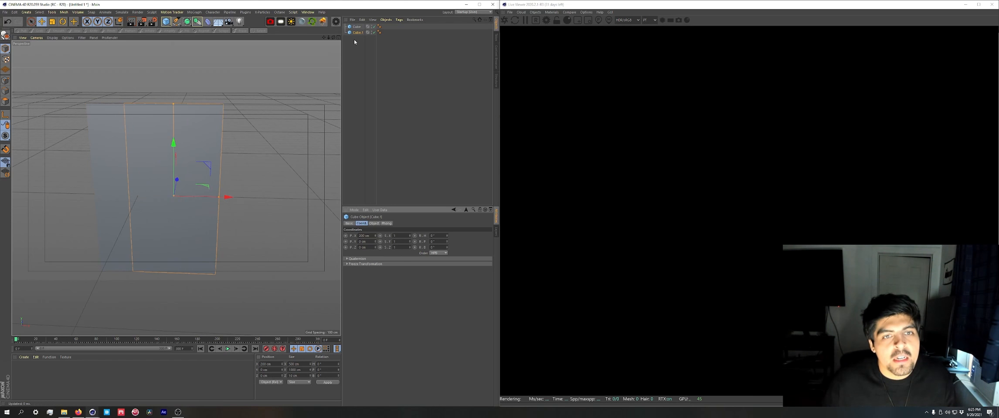
Set the original panel's X position to -500 cm.
{"action": "left_click", "coordinate": [357, 27]}
{"action": "left_click", "coordinate": [365, 236]}
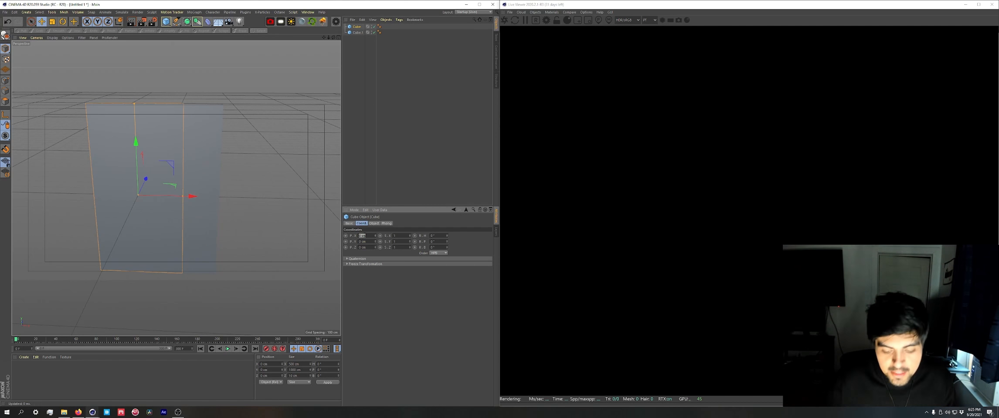
{"action": "key", "text": "BackSpace"}
{"action": "key", "text": "Return"}
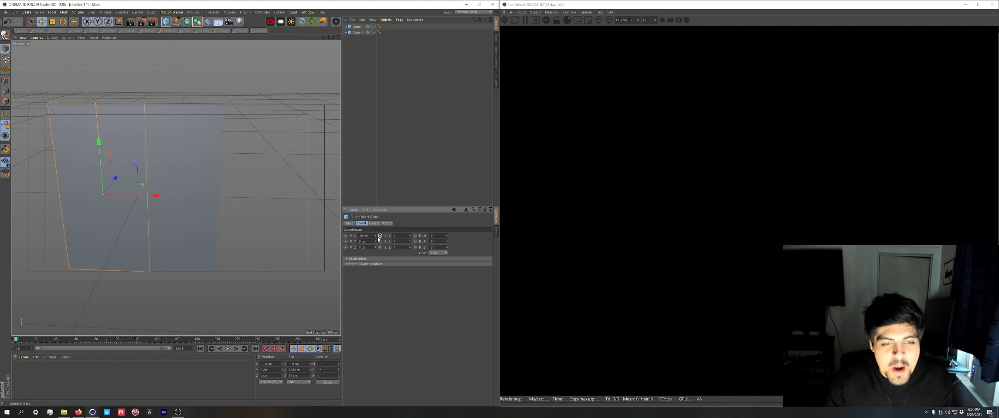
{"action": "key", "text": "Return"}
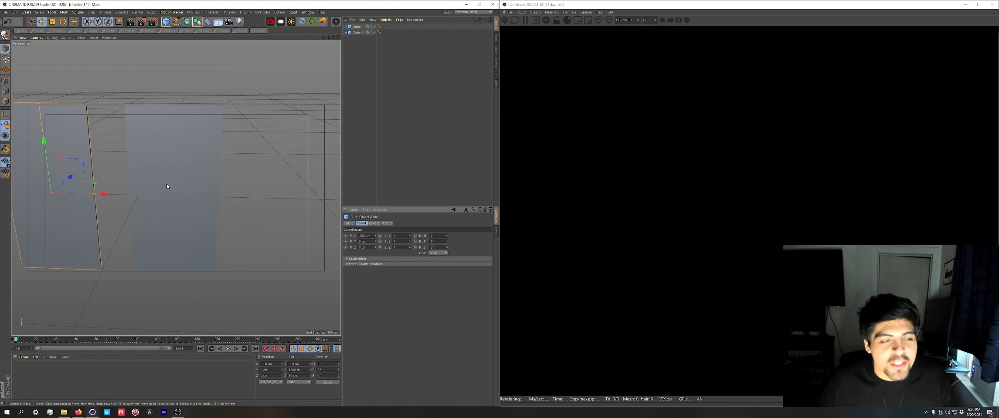
Set the duplicate panel's X position to 500 cm.
{"action": "left_click_drag", "start_coordinate": [168, 185], "coordinate": [236, 170], "text": "alt"}
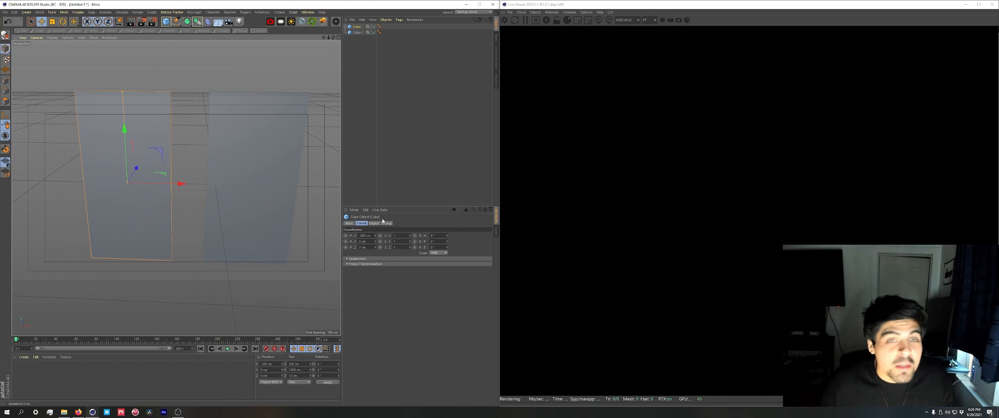
{"action": "left_click", "coordinate": [363, 33]}
{"action": "left_click", "coordinate": [360, 236]}
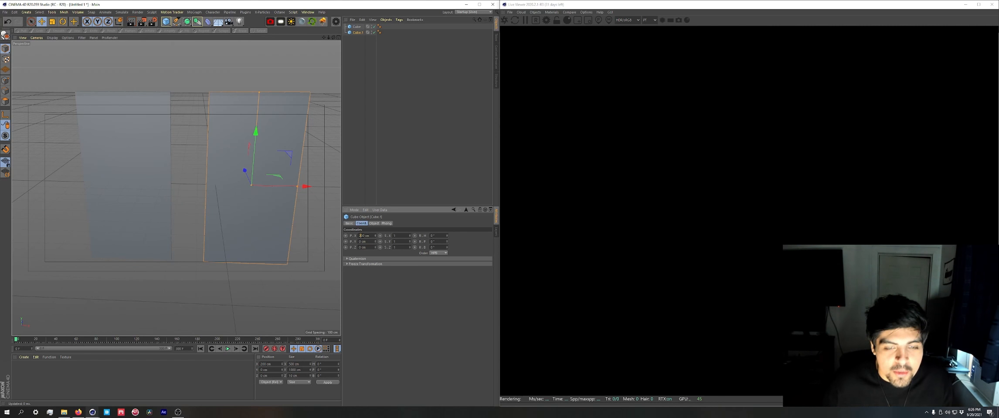
{"action": "type", "text": "500"}
{"action": "key", "text": "Return"}
Select both tall panels and duplicate them in the object hierarchy.
{"action": "mouse_move", "coordinate": [214, 225]}
{"action": "left_mouse_down", "text": "alt"}
{"action": "mouse_move", "coordinate": [228, 205]}
{"action": "mouse_move", "coordinate": [225, 241]}
{"action": "mouse_move", "coordinate": [214, 218]}
{"action": "mouse_move", "coordinate": [227, 250]}
{"action": "mouse_move", "coordinate": [230, 229]}
{"action": "left_mouse_up", "text": "alt"}
{"action": "scroll", "coordinate": [212, 216], "scroll_direction": "up", "scroll_amount": 3}
{"action": "scroll", "coordinate": [210, 220], "scroll_direction": "down", "scroll_amount": 8}
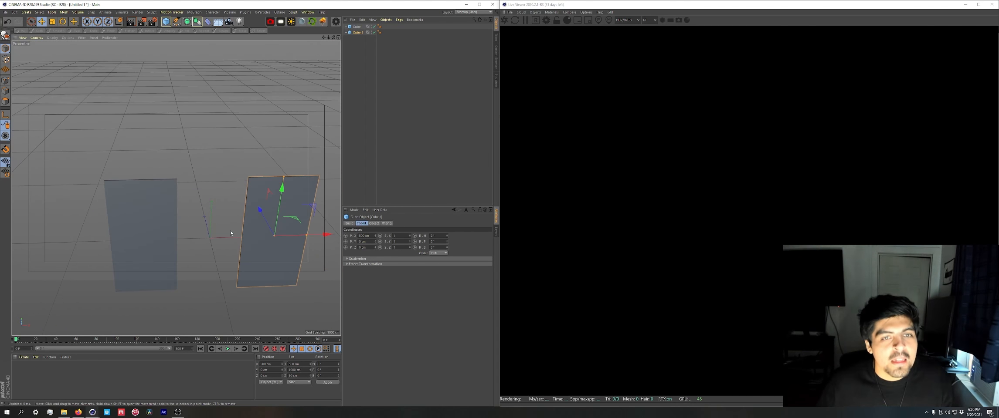
{"action": "left_click", "coordinate": [356, 27]}
{"action": "left_click", "coordinate": [357, 33], "text": "shift"}
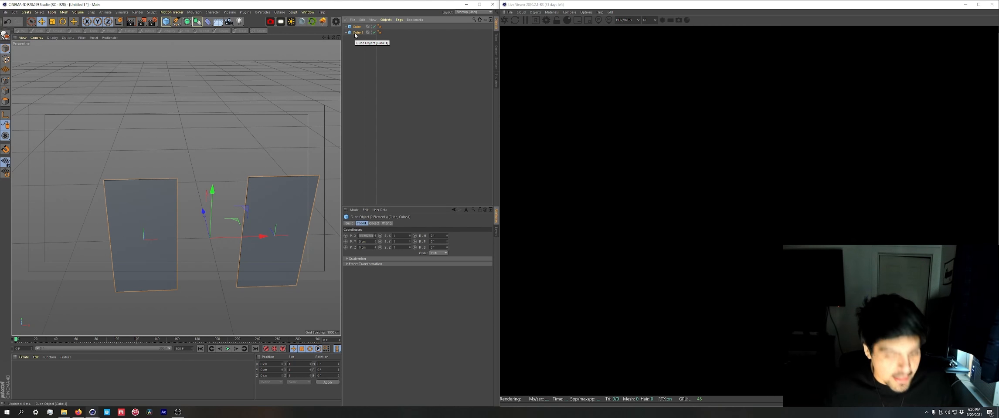
{"action": "left_click_drag", "start_coordinate": [362, 68], "coordinate": [359, 65], "text": "ctrl"}
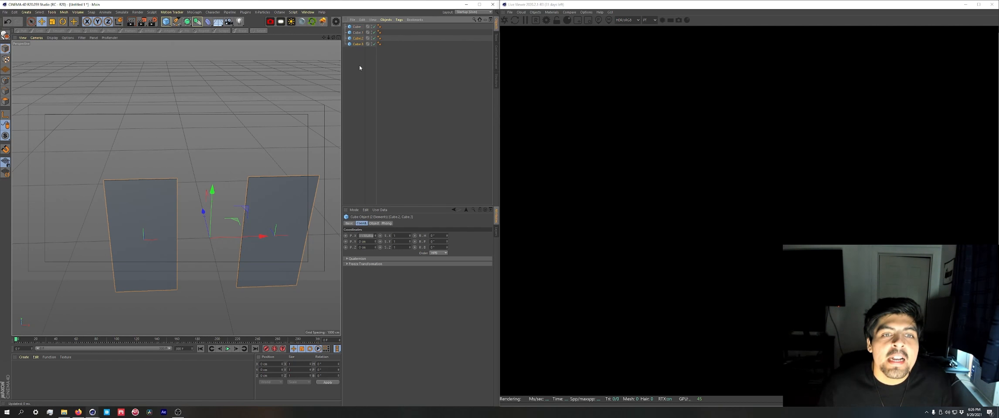
Set the Z position of the two copied panels to 1000 cm.
{"action": "left_click_drag", "start_coordinate": [279, 226], "coordinate": [374, 256], "text": "alt"}
{"action": "left_click", "coordinate": [365, 247]}
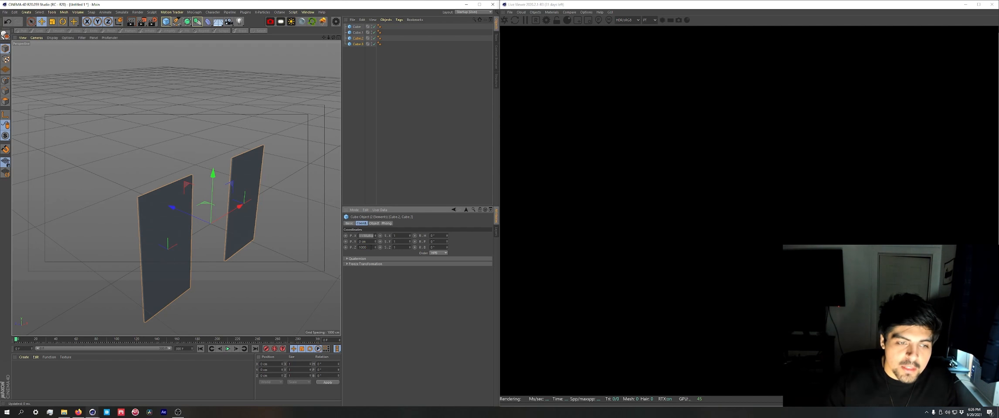
{"action": "type", "text": "1000"}
{"action": "key", "text": "Return"}
Duplicate the rear panel on the positive X side and set the copy's heading rotation to 90°.
{"action": "left_click_drag", "start_coordinate": [124, 224], "coordinate": [243, 176], "text": "alt"}
{"action": "left_click_drag", "start_coordinate": [190, 216], "coordinate": [213, 83], "text": "alt"}
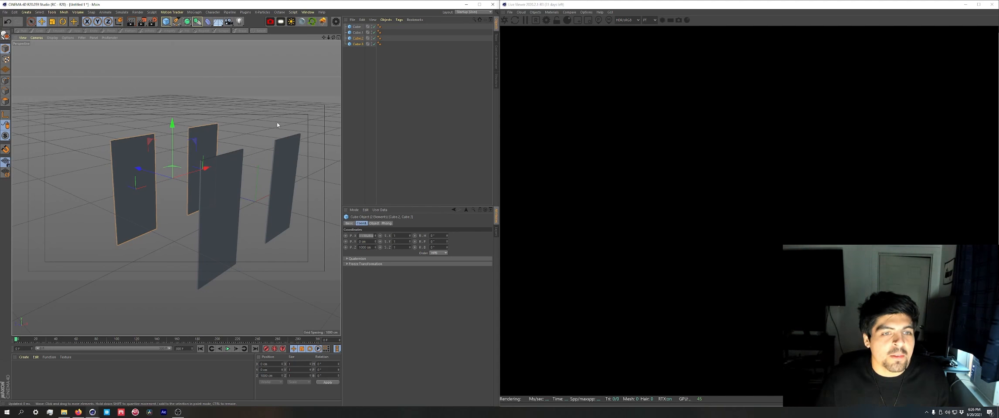
{"action": "left_click_drag", "start_coordinate": [226, 220], "coordinate": [222, 196], "text": "alt"}
{"action": "scroll", "coordinate": [222, 197], "scroll_direction": "down", "scroll_amount": 5}
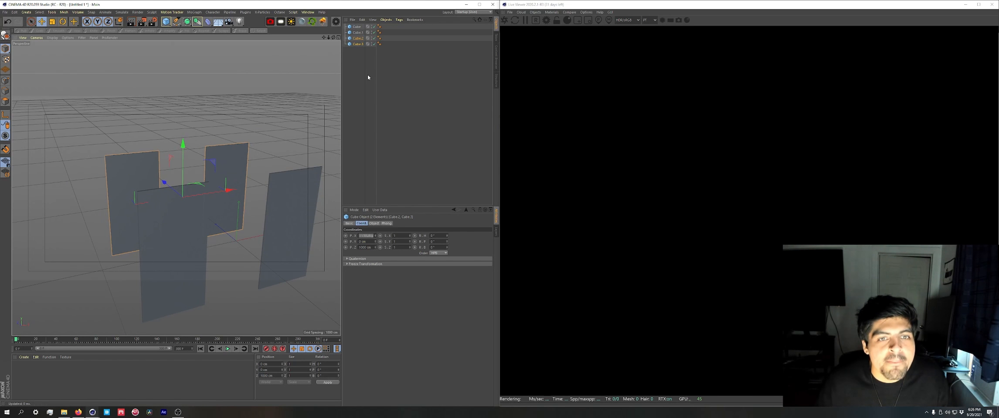
{"action": "left_click", "coordinate": [356, 44]}
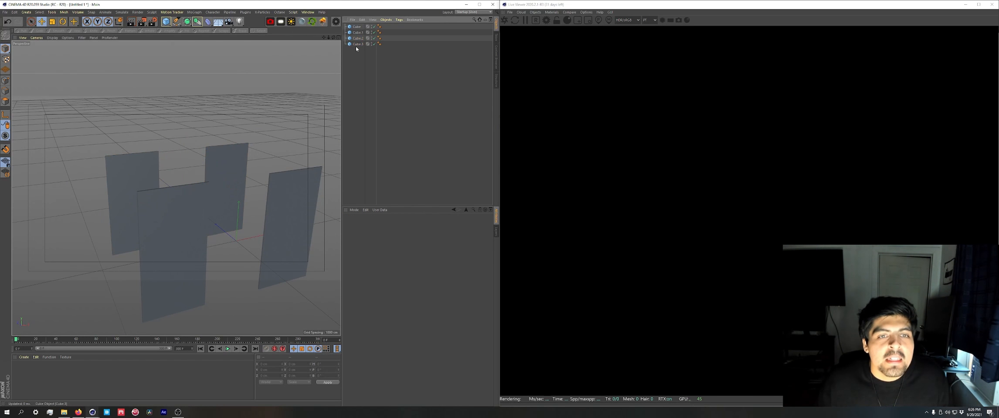
{"action": "left_click_drag", "start_coordinate": [239, 139], "coordinate": [234, 171], "text": "alt"}
{"action": "key", "text": "ctrl+c"}
{"action": "key", "text": "ctrl+v"}
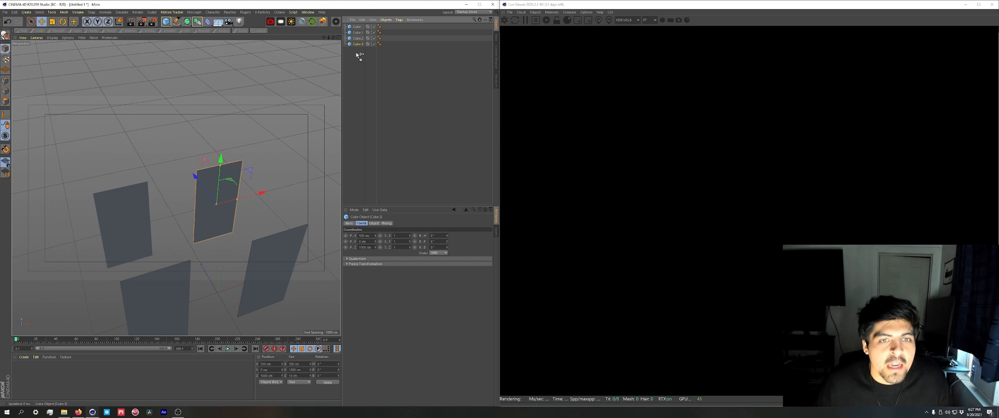
{"action": "left_click_drag", "start_coordinate": [447, 237], "coordinate": [468, 237]}
{"action": "type", "text": "90"}
{"action": "key", "text": "Return"}
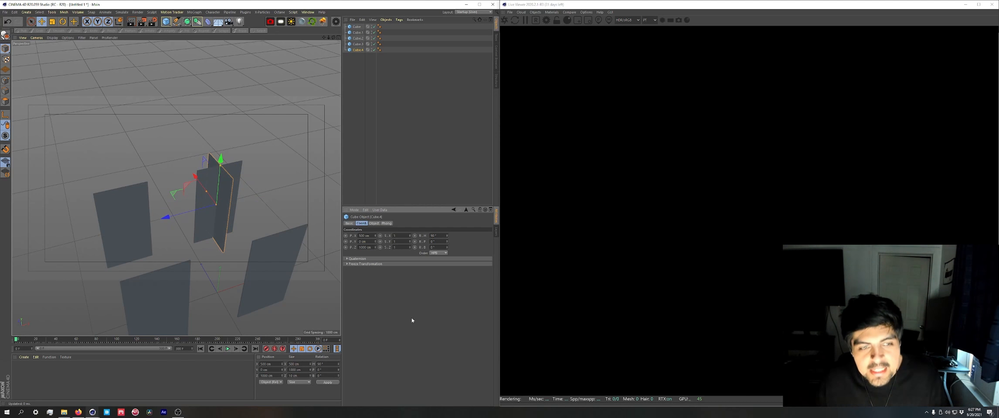
Set the rotated panel's Z position to 750 cm so its edge meets the rear panel.
{"action": "mouse_move", "coordinate": [234, 259]}
{"action": "left_mouse_down", "text": "alt"}
{"action": "mouse_move", "coordinate": [267, 225]}
{"action": "mouse_move", "coordinate": [268, 245]}
{"action": "mouse_move", "coordinate": [250, 253]}
{"action": "left_mouse_up", "text": "alt"}
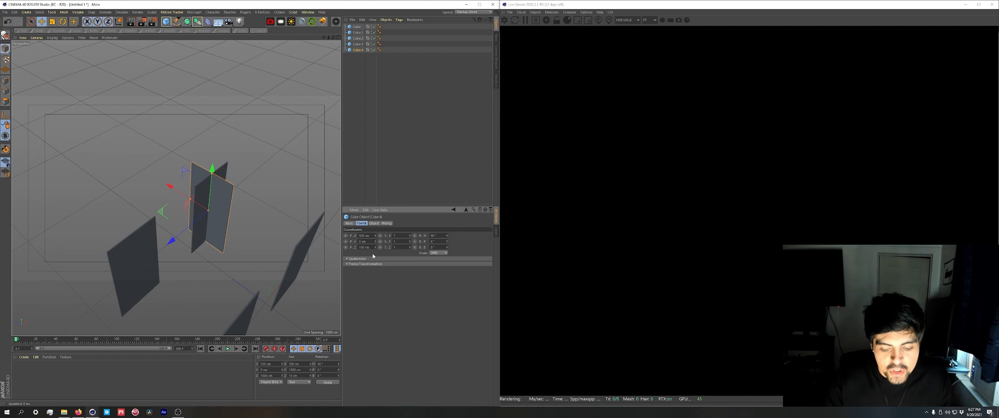
{"action": "key", "text": "Return"}
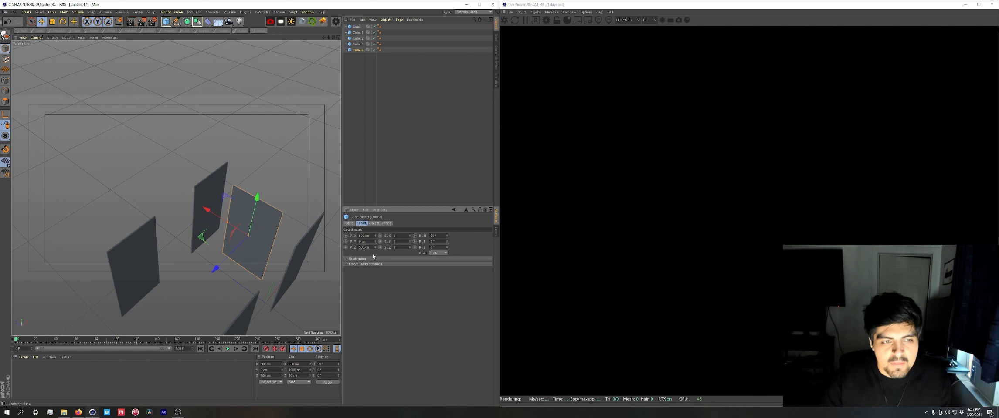
{"action": "left_click_drag", "start_coordinate": [265, 236], "coordinate": [293, 207], "text": "alt"}
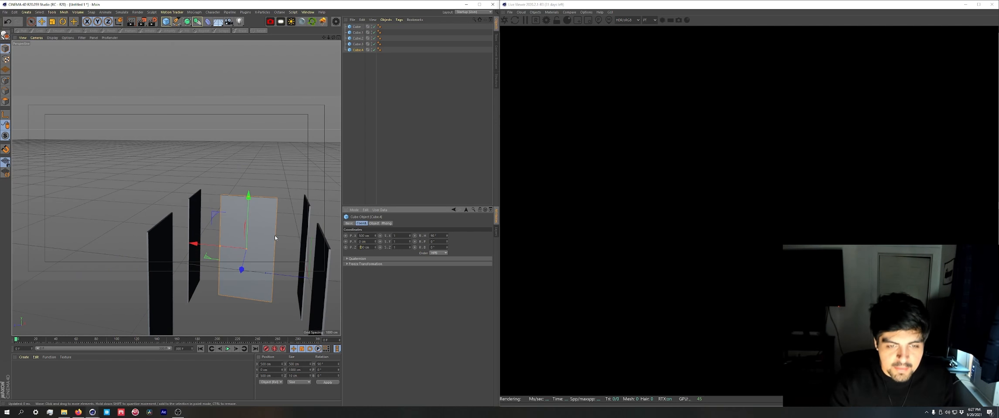
{"action": "key", "text": "Return"}
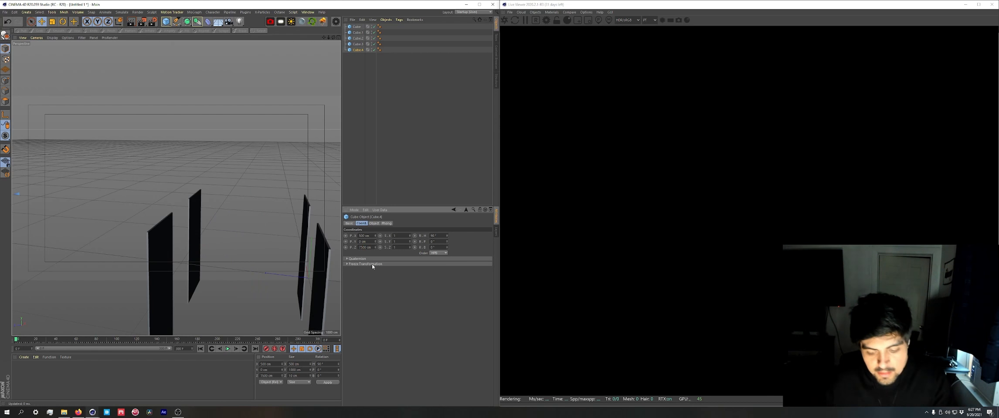
{"action": "key", "text": "ctrl+z"}
{"action": "left_click_drag", "start_coordinate": [236, 274], "coordinate": [248, 245], "text": "alt"}
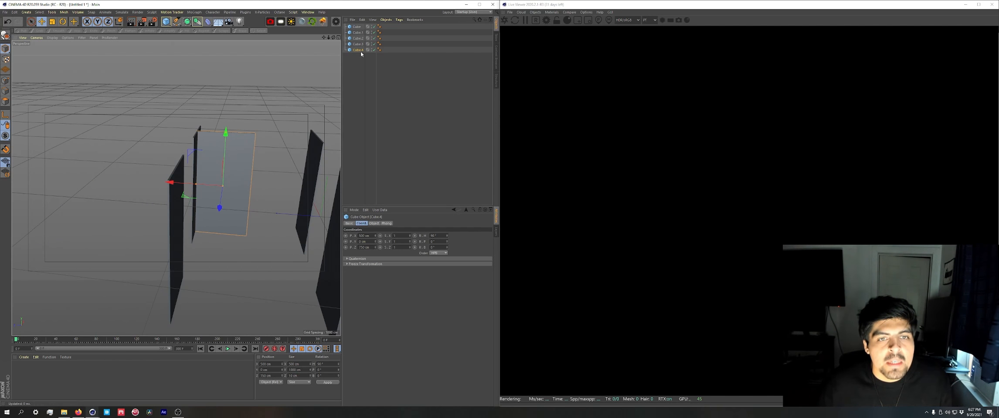
Paste another copy of the rotated panel and move it alongside to a Z position of 200 cm.
{"action": "key", "text": "ctrl+v"}
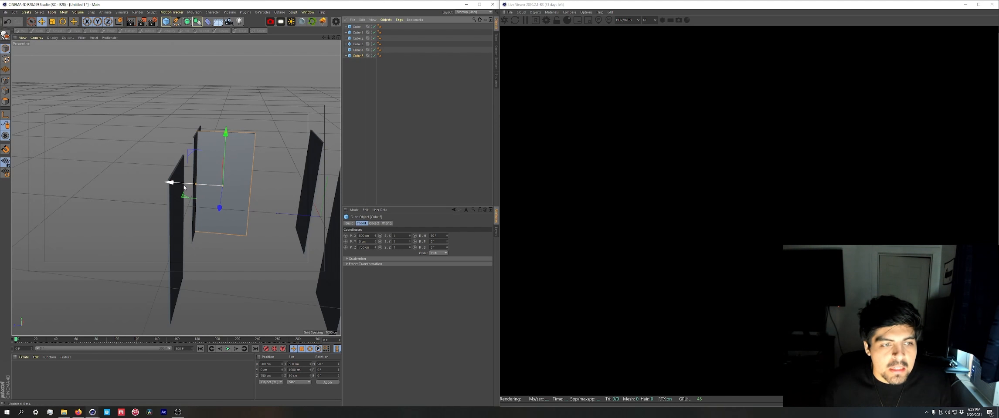
{"action": "left_click_drag", "start_coordinate": [172, 182], "coordinate": [231, 189]}
{"action": "left_click_drag", "start_coordinate": [262, 218], "coordinate": [223, 170], "text": "alt"}
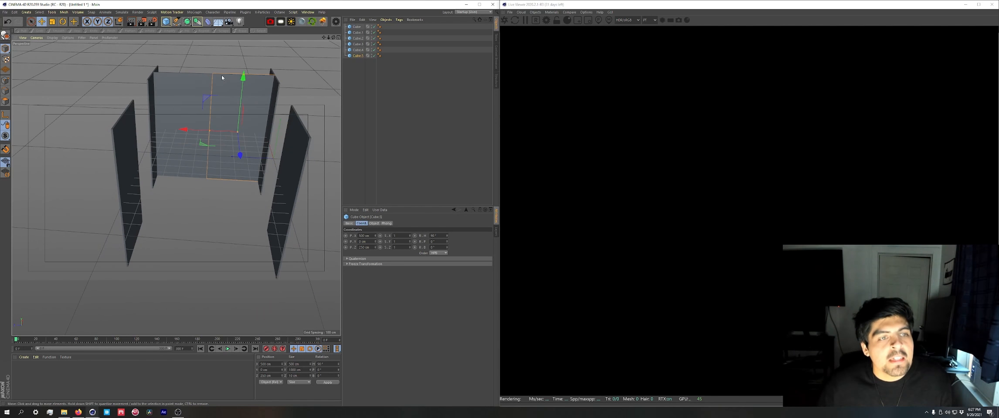
{"action": "left_click_drag", "start_coordinate": [224, 133], "coordinate": [225, 105], "text": "alt"}
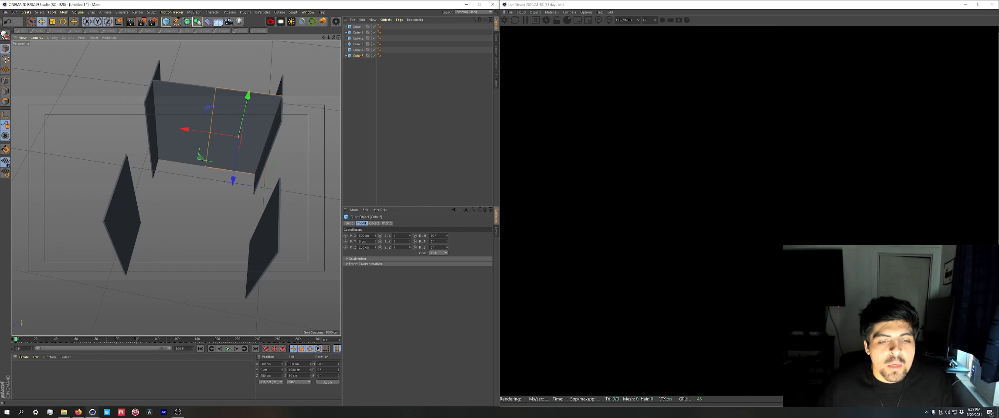
{"action": "left_click", "coordinate": [364, 247]}
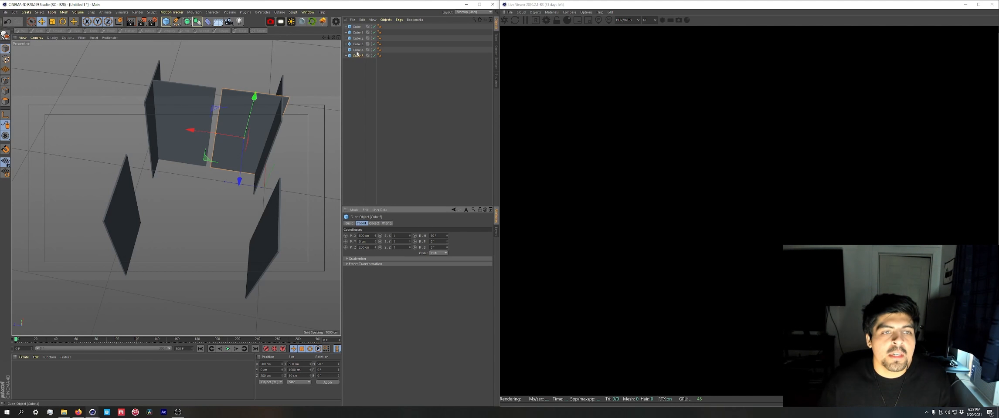
Try moving the first rotated panel to Z positions of 1000 cm and 950 cm, and undo each move.
{"action": "left_click", "coordinate": [357, 51]}
{"action": "double_click", "coordinate": [365, 247]}
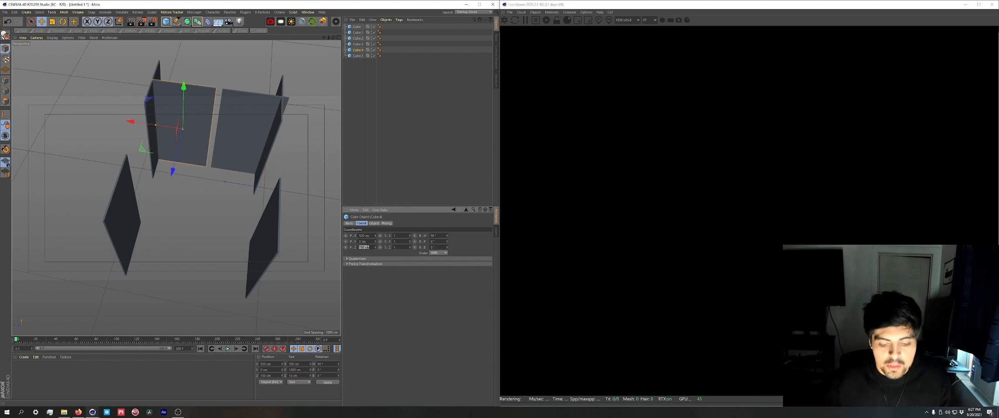
{"action": "type", "text": "100"}
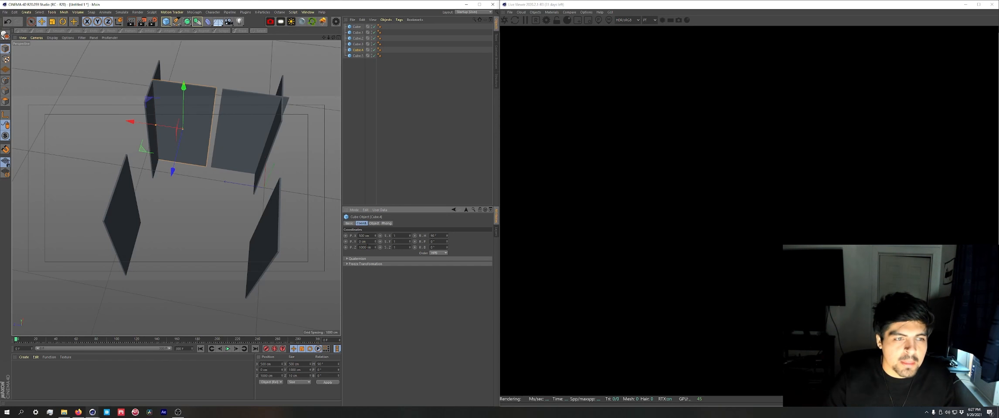
{"action": "key", "text": "ctrl+z"}
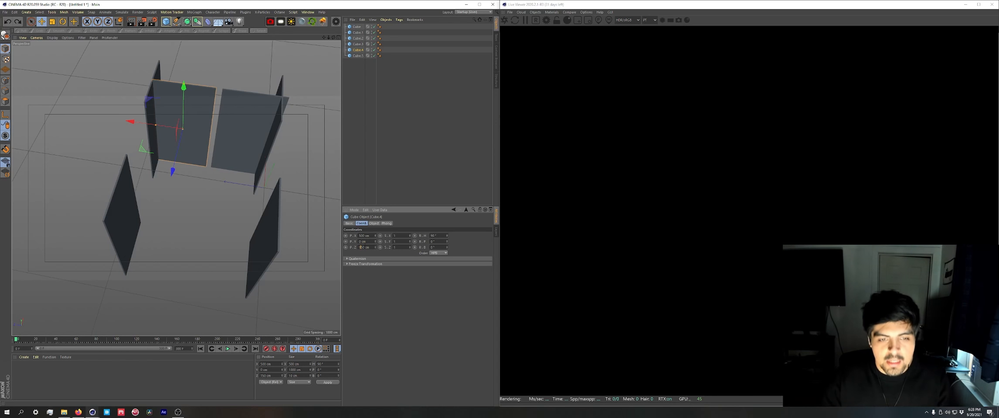
{"action": "key", "text": "Return"}
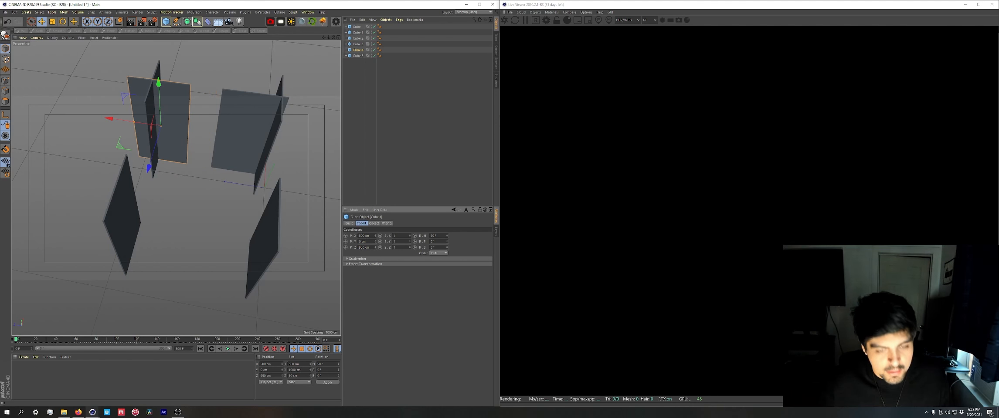
{"action": "key", "text": "ctrl+z"}
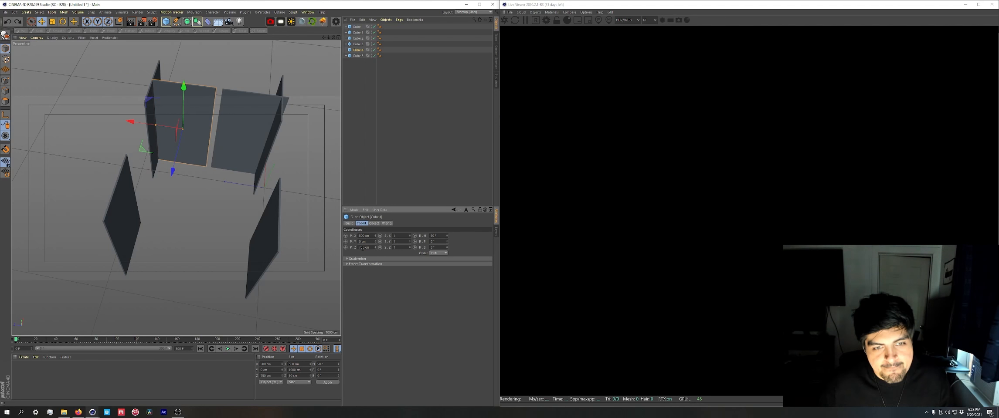
Set the rotated panel's Z position to 1000 cm, and slide it back along Z toward the neighbouring rotated panel.
{"action": "left_click", "coordinate": [363, 247]}
{"action": "type", "text": "10"}
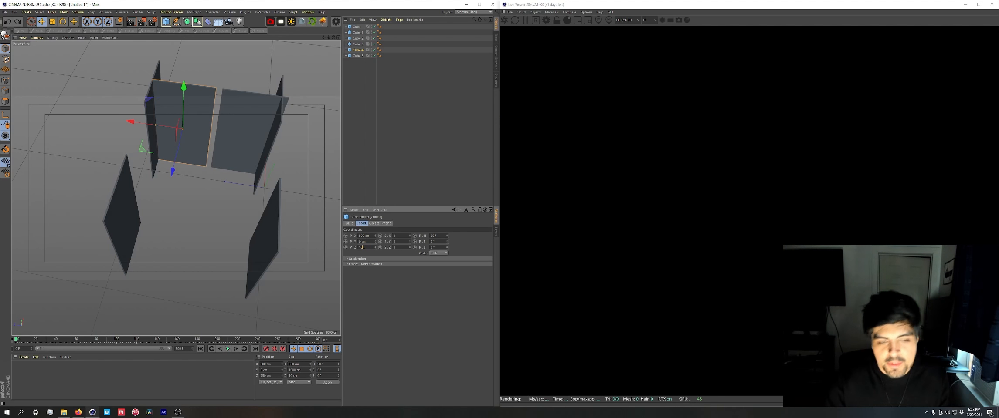
{"action": "type", "text": "00"}
{"action": "key", "text": "Return"}
{"action": "mouse_move", "coordinate": [236, 173]}
{"action": "left_mouse_down", "text": "alt"}
{"action": "mouse_move", "coordinate": [215, 148]}
{"action": "mouse_move", "coordinate": [252, 179]}
{"action": "mouse_move", "coordinate": [240, 179]}
{"action": "left_mouse_up", "text": "alt"}
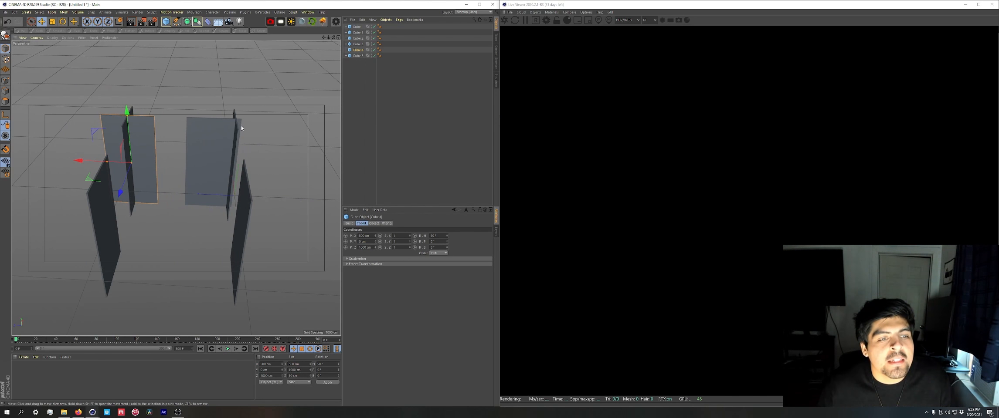
{"action": "left_click_drag", "start_coordinate": [164, 157], "coordinate": [255, 156], "text": "alt"}
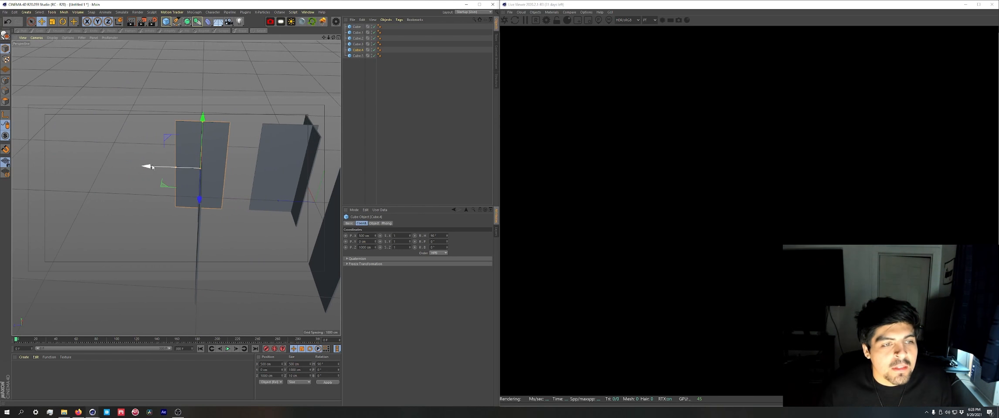
{"action": "left_click_drag", "start_coordinate": [150, 167], "coordinate": [172, 166]}
{"action": "left_click_drag", "start_coordinate": [256, 183], "coordinate": [212, 172], "text": "alt"}
{"action": "left_click_drag", "start_coordinate": [221, 227], "coordinate": [187, 209], "text": "alt"}
Duplicate the two rotated side panels together and set the copies' X position to -500 cm for the opposite side.
{"action": "left_click", "coordinate": [357, 56], "text": "shift"}
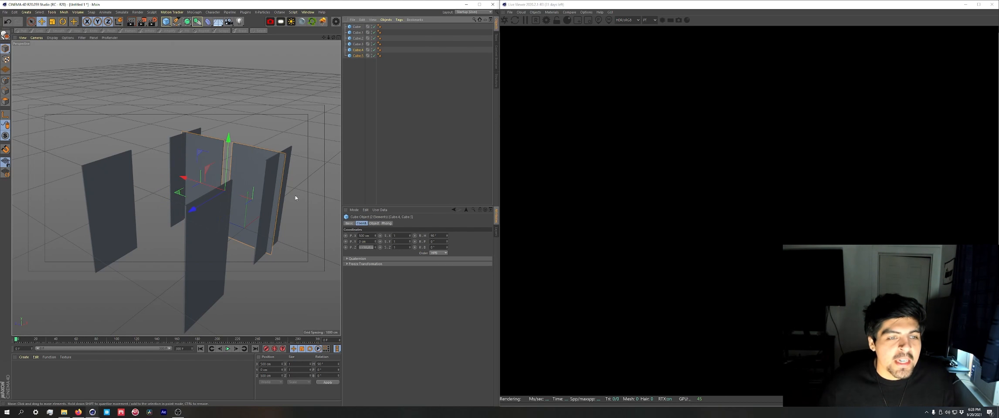
{"action": "left_click_drag", "start_coordinate": [361, 56], "coordinate": [359, 94], "text": "ctrl"}
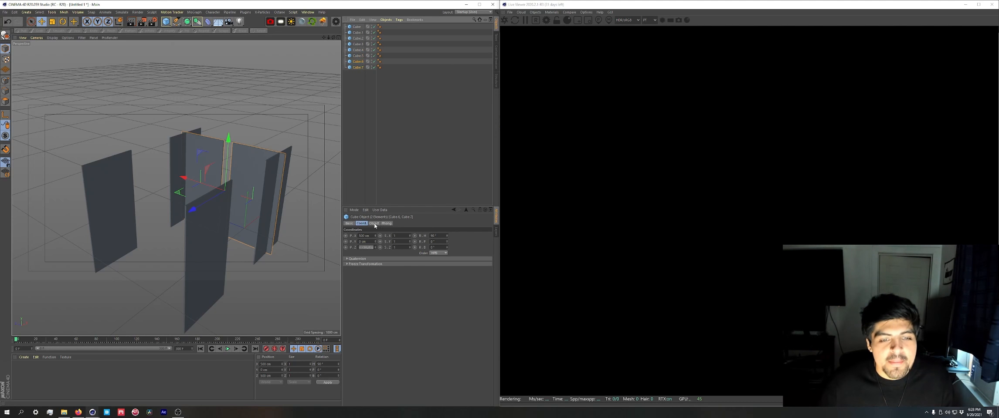
{"action": "left_click", "coordinate": [358, 236]}
{"action": "type", "text": "-"}
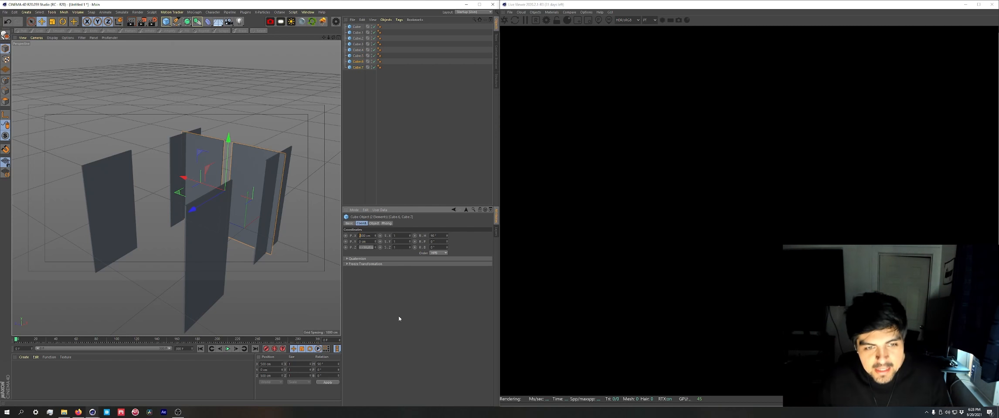
{"action": "key", "text": "Return"}
{"action": "left_click_drag", "start_coordinate": [306, 312], "coordinate": [206, 144], "text": "alt"}
{"action": "scroll", "coordinate": [207, 144], "scroll_direction": "up", "scroll_amount": 10}
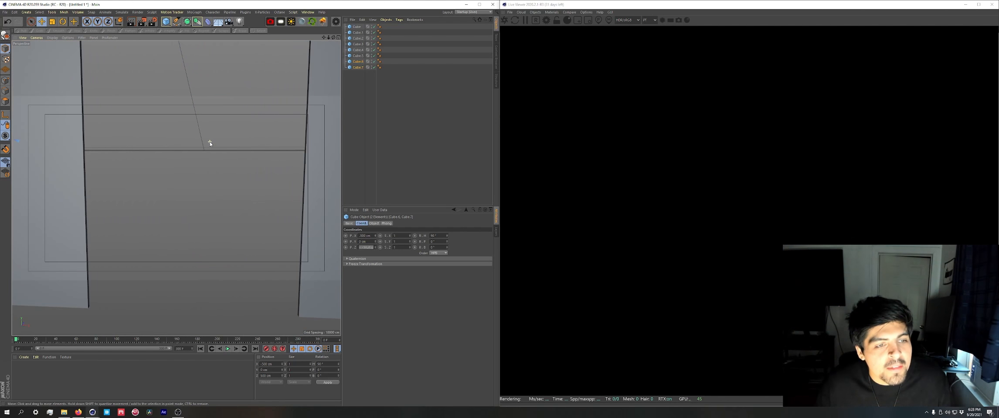
{"action": "scroll", "coordinate": [210, 144], "scroll_direction": "down", "scroll_amount": 8}
{"action": "left_click_drag", "start_coordinate": [209, 143], "coordinate": [252, 170], "text": "alt"}
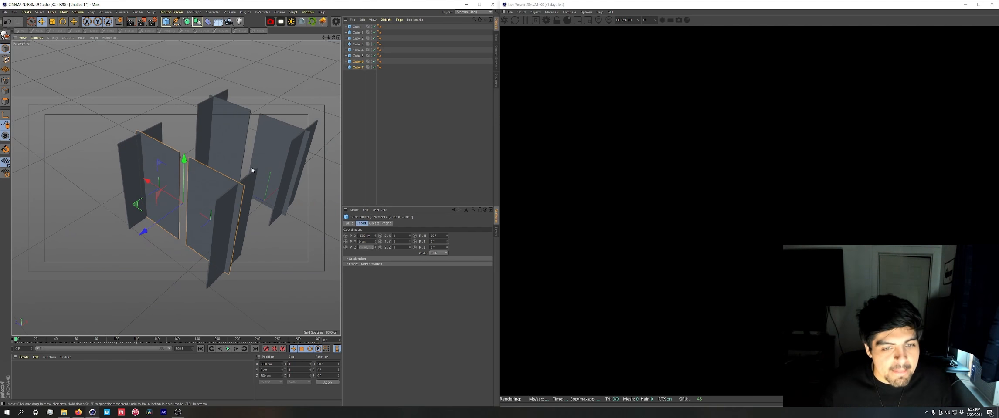
Move the copied side pair outward to X -750 cm and the original side pair outward to X 750 cm.
{"action": "left_click", "coordinate": [360, 87]}
{"action": "left_click", "coordinate": [359, 62]}
{"action": "left_click", "coordinate": [358, 68], "text": "shift"}
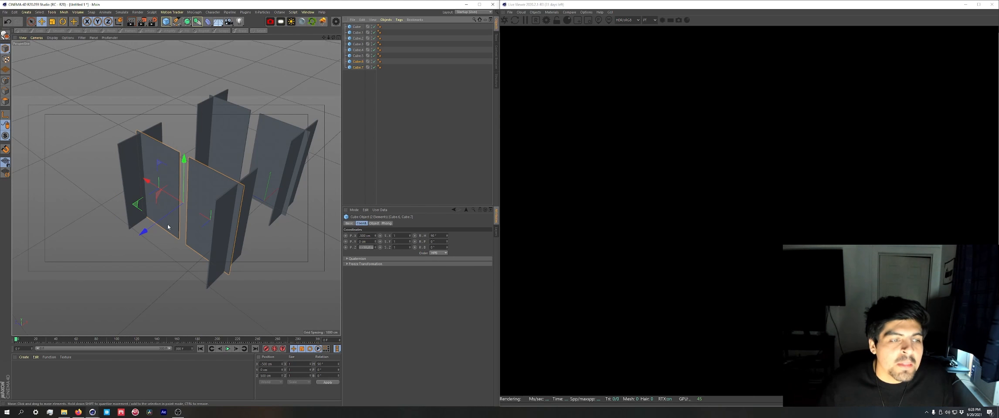
{"action": "left_click_drag", "start_coordinate": [145, 231], "coordinate": [137, 248]}
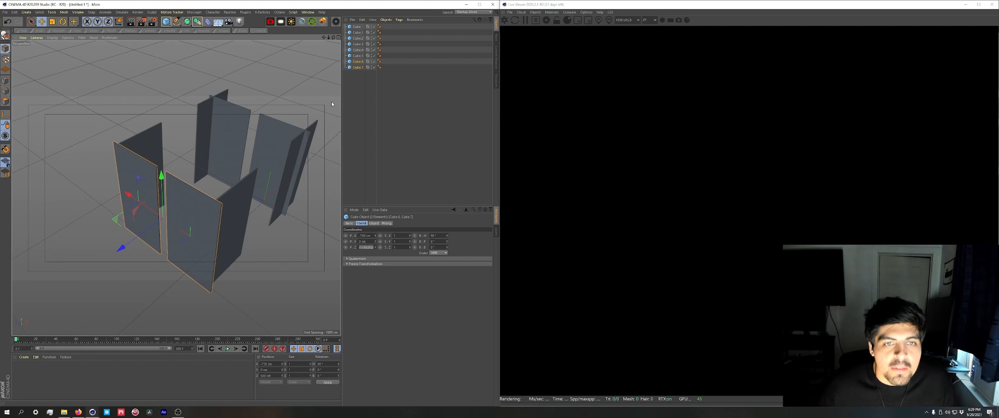
{"action": "left_click", "coordinate": [235, 126]}
{"action": "left_click", "coordinate": [275, 170], "text": "shift"}
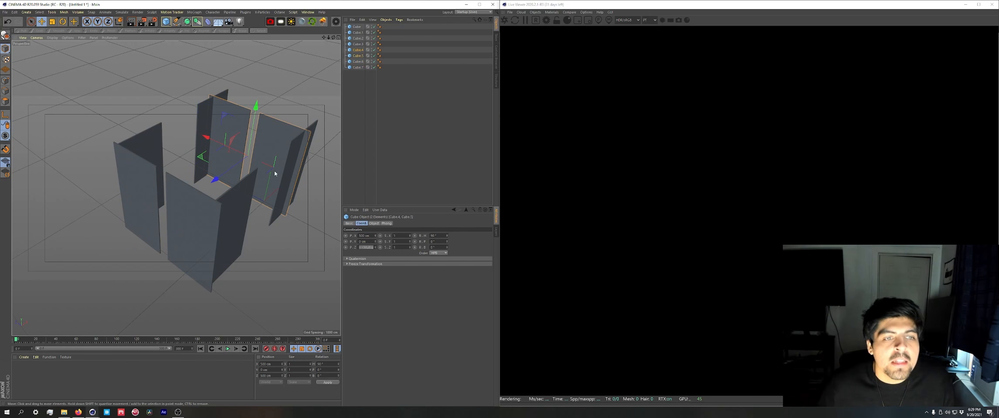
{"action": "left_click_drag", "start_coordinate": [276, 172], "coordinate": [183, 131], "text": "alt"}
Add a plane between the panels and move it to a Z position of 500 cm.
{"action": "left_click", "coordinate": [167, 21]}
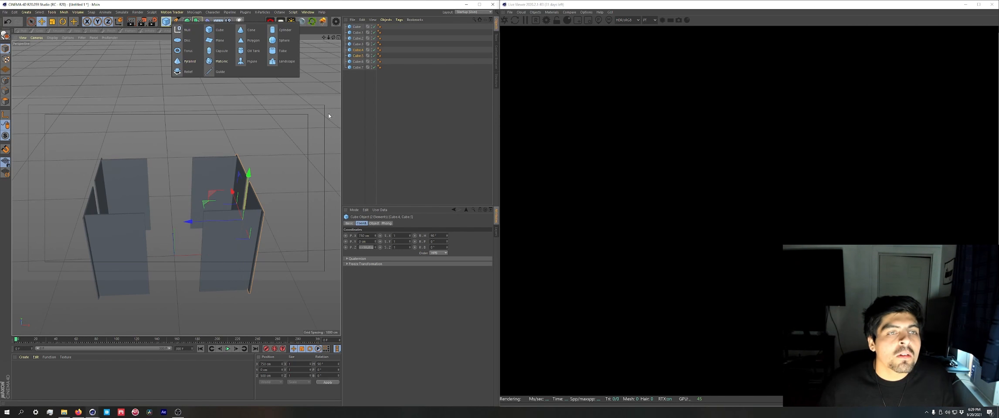
{"action": "left_click", "coordinate": [167, 21]}
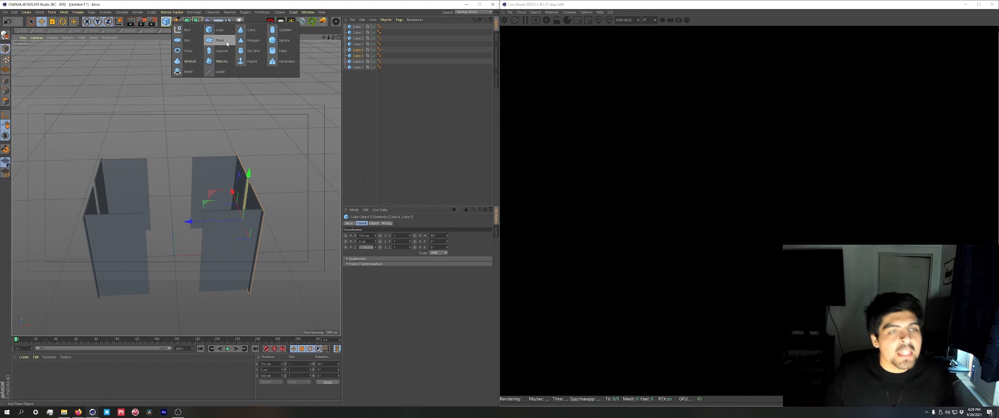
{"action": "left_click", "coordinate": [226, 44]}
{"action": "left_click_drag", "start_coordinate": [194, 214], "coordinate": [291, 252], "text": "alt"}
{"action": "left_click_drag", "start_coordinate": [358, 248], "coordinate": [376, 248]}
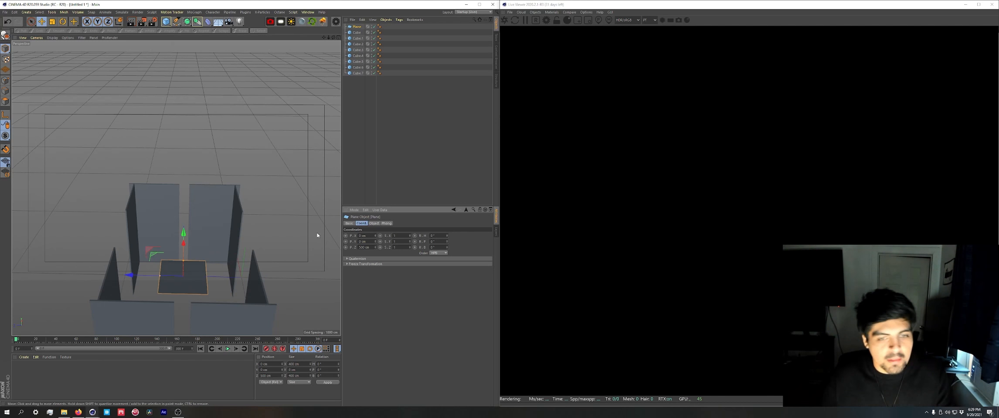
Try sizing the plane with a width of 1000 cm and heights of 1000 cm and 400 cm.
{"action": "left_click", "coordinate": [373, 223]}
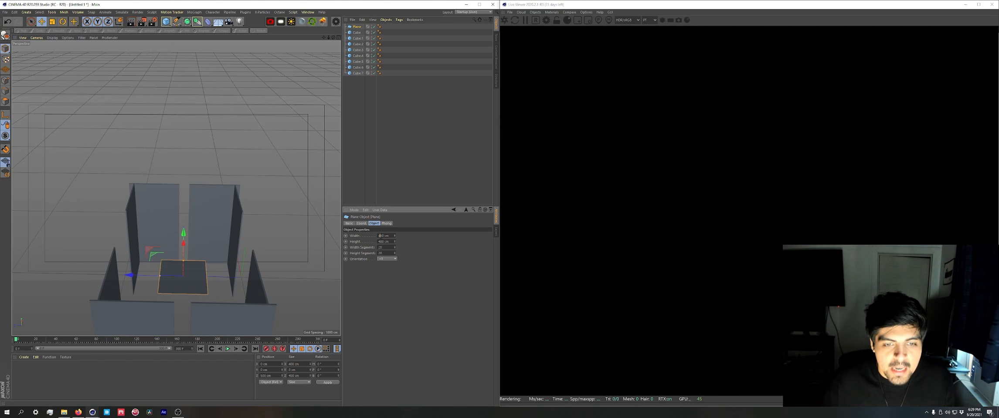
{"action": "type", "text": "1000"}
{"action": "key", "text": "Return"}
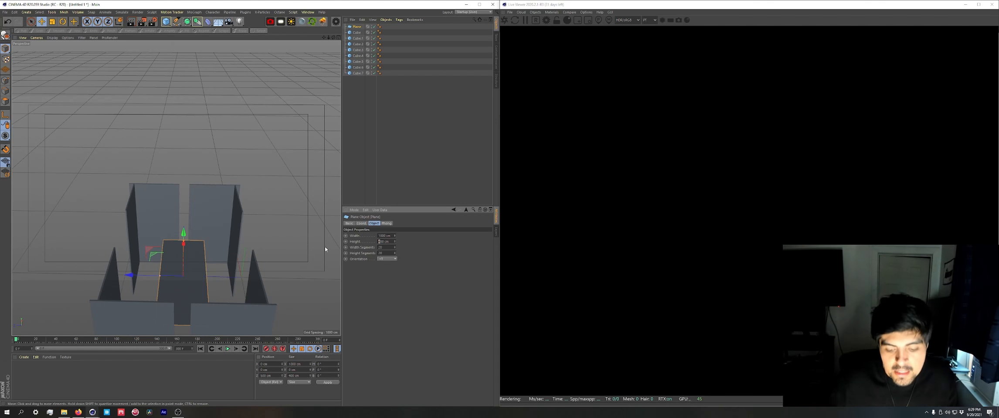
{"action": "type", "text": "1000"}
{"action": "key", "text": "Return"}
{"action": "left_click_drag", "start_coordinate": [205, 266], "coordinate": [183, 281], "text": "alt"}
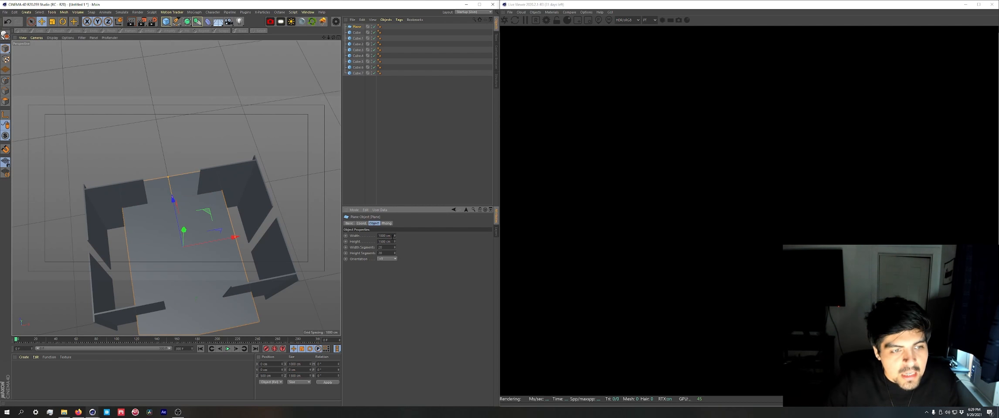
{"action": "type", "text": "400"}
{"action": "key", "text": "Return"}
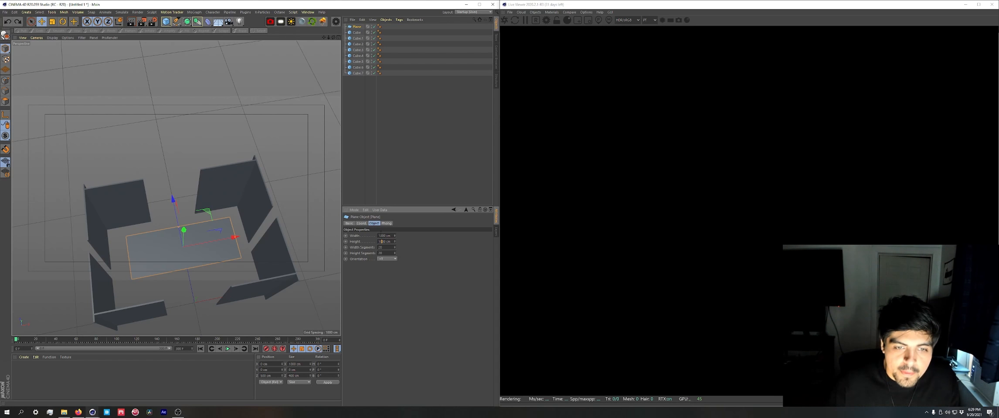
Set both the plane's width and its height to 1500 cm.
{"action": "double_click", "coordinate": [382, 236]}
{"action": "type", "text": "1500"}
{"action": "key", "text": "Return"}
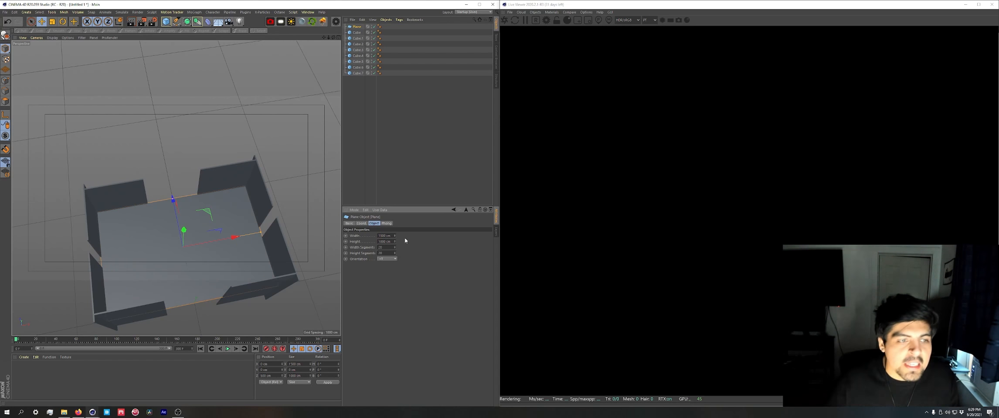
{"action": "mouse_move", "coordinate": [276, 244]}
{"action": "left_mouse_down", "text": "alt"}
{"action": "mouse_move", "coordinate": [291, 211]}
{"action": "mouse_move", "coordinate": [268, 235]}
{"action": "left_mouse_up", "text": "alt"}
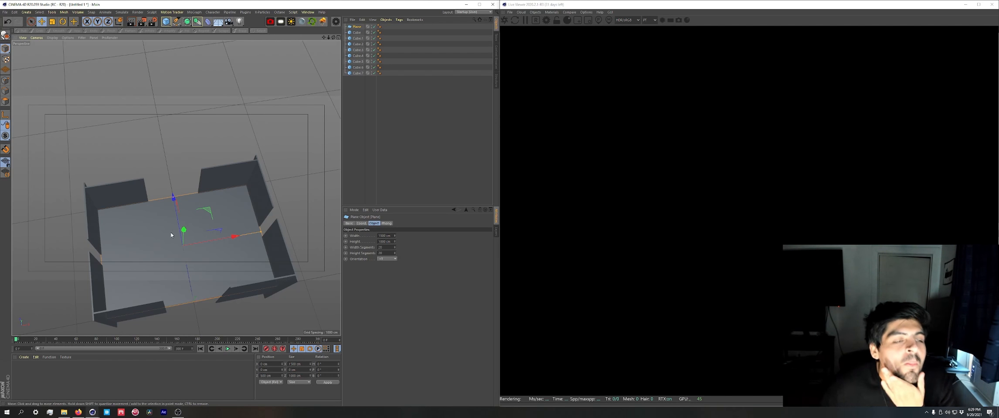
{"action": "left_click_drag", "start_coordinate": [212, 245], "coordinate": [197, 210], "text": "alt"}
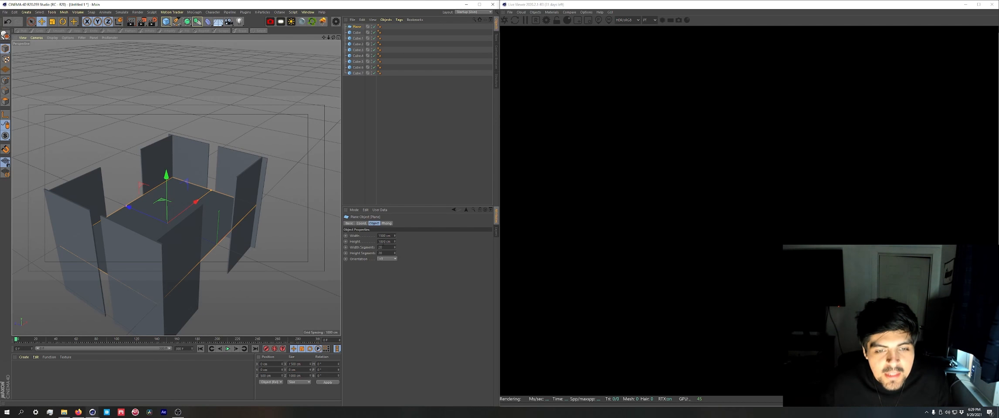
{"action": "key", "text": "BackSpace"}
{"action": "type", "text": "5"}
{"action": "key", "text": "Return"}
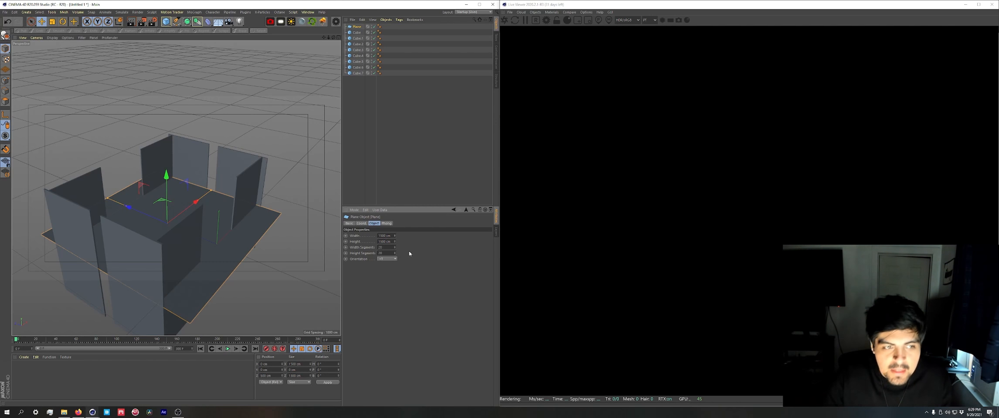
Select the two front panels and move them outward along Z to the plane's front edge.
{"action": "left_click", "coordinate": [182, 257]}
{"action": "left_click", "coordinate": [244, 191], "text": "shift"}
{"action": "left_click_drag", "start_coordinate": [245, 191], "coordinate": [177, 202], "text": "alt"}
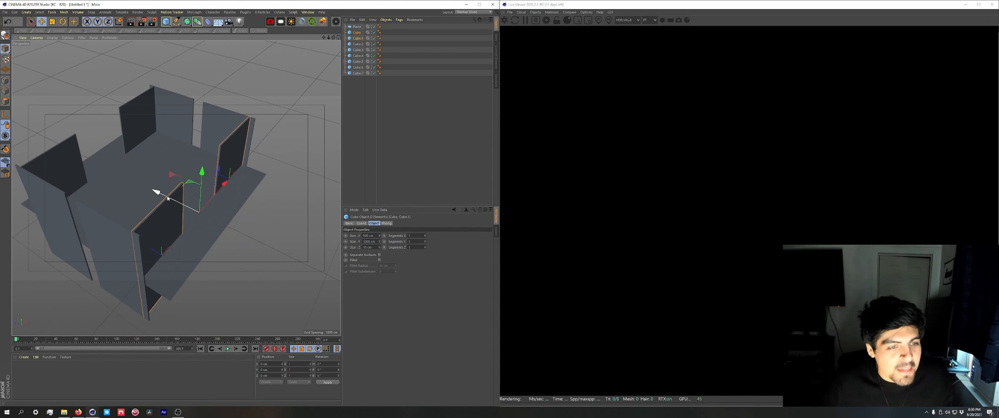
{"action": "left_click_drag", "start_coordinate": [167, 198], "coordinate": [192, 219]}
{"action": "left_click_drag", "start_coordinate": [141, 174], "coordinate": [203, 169], "text": "alt"}
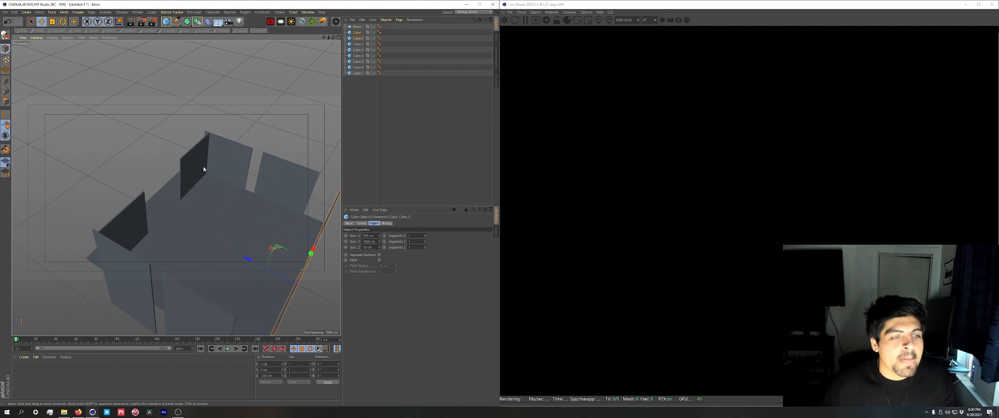
Select the two rear panels and move them outward along Z to the plane's rear edge.
{"action": "left_click", "coordinate": [203, 166]}
{"action": "left_click", "coordinate": [137, 214], "text": "shift"}
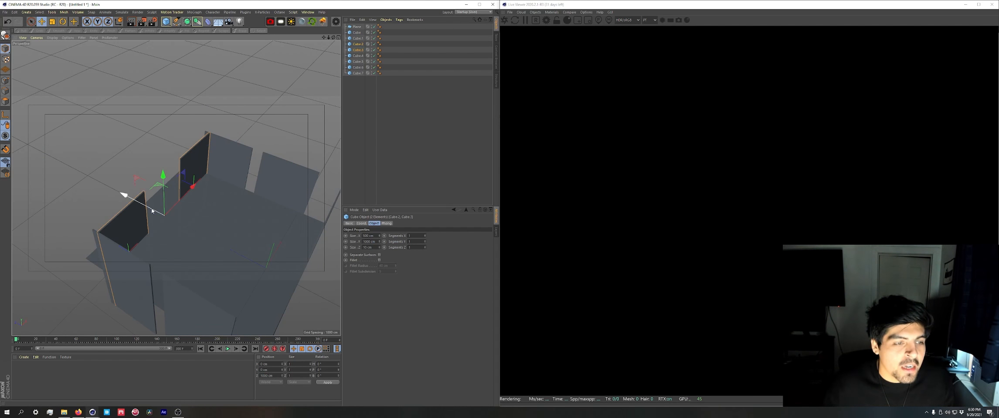
{"action": "left_click_drag", "start_coordinate": [152, 211], "coordinate": [129, 204]}
{"action": "left_click_drag", "start_coordinate": [131, 203], "coordinate": [213, 231], "text": "alt"}
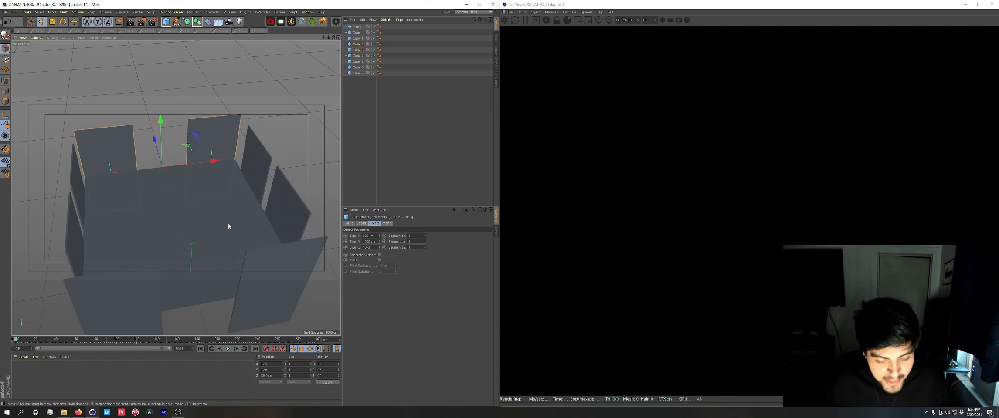
Select the plane and rename it FLOOR.
{"action": "left_click_drag", "start_coordinate": [205, 230], "coordinate": [210, 169], "text": "alt"}
{"action": "left_click", "coordinate": [205, 185]}
{"action": "left_click_drag", "start_coordinate": [225, 195], "coordinate": [204, 199], "text": "alt"}
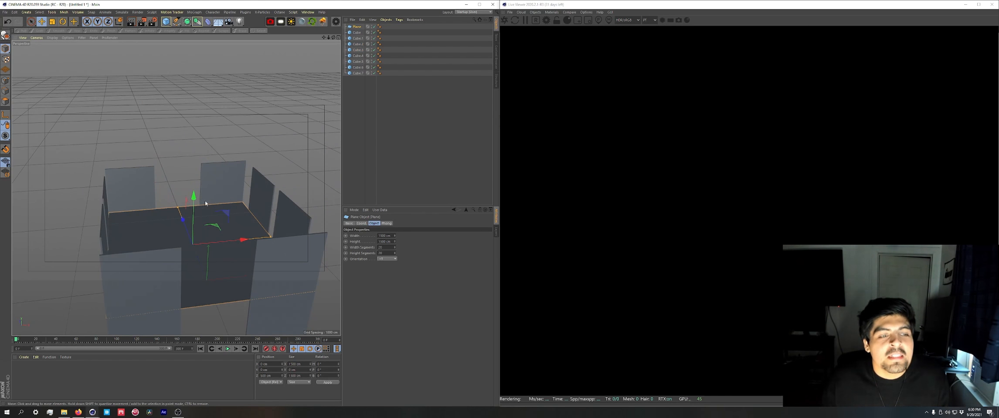
{"action": "double_click", "coordinate": [357, 27]}
{"action": "key", "text": "Return"}
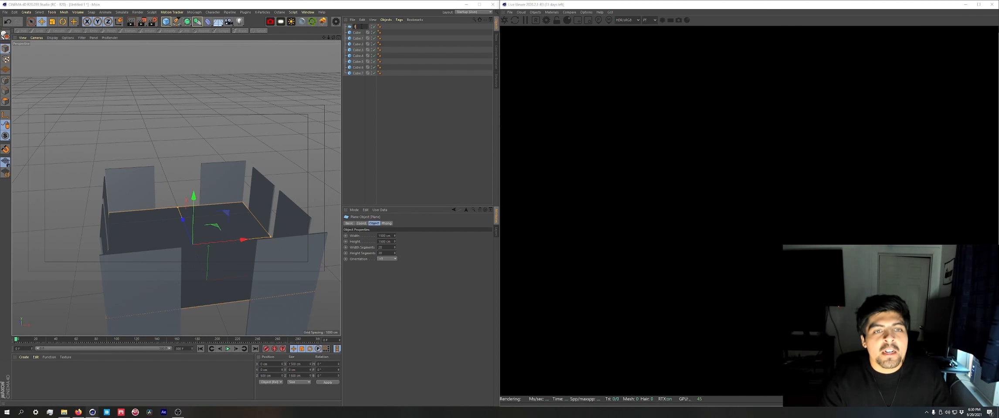
{"action": "double_click", "coordinate": [358, 26]}
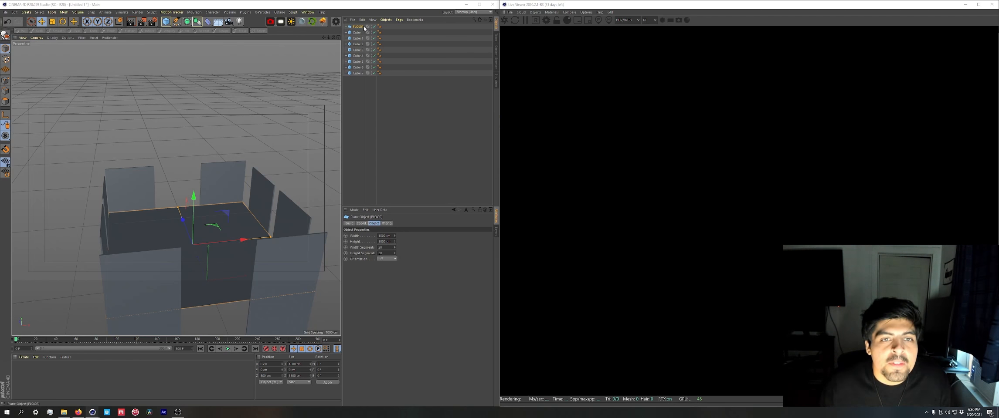
{"action": "type", "text": "FLOOR"}
{"action": "key", "text": "Return"}
Duplicate the FLOOR plane and rename the copy RUFF.
{"action": "left_click_drag", "start_coordinate": [361, 27], "coordinate": [360, 24]}
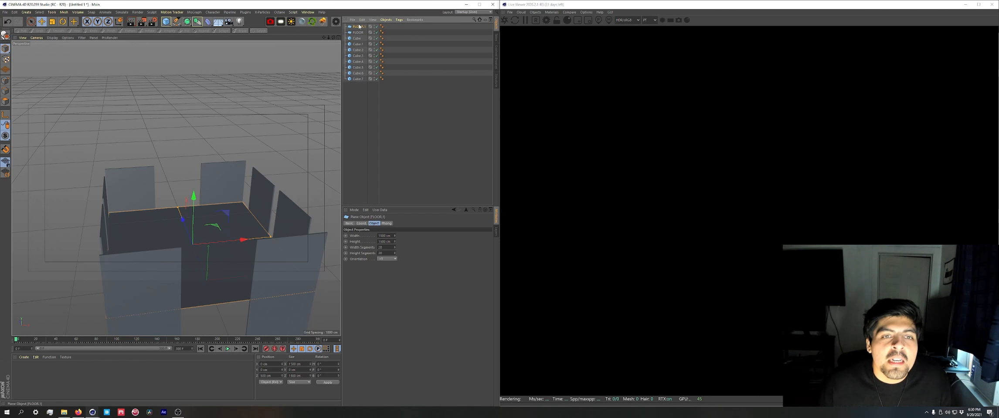
{"action": "double_click", "coordinate": [359, 26]}
{"action": "type", "text": "RUF"}
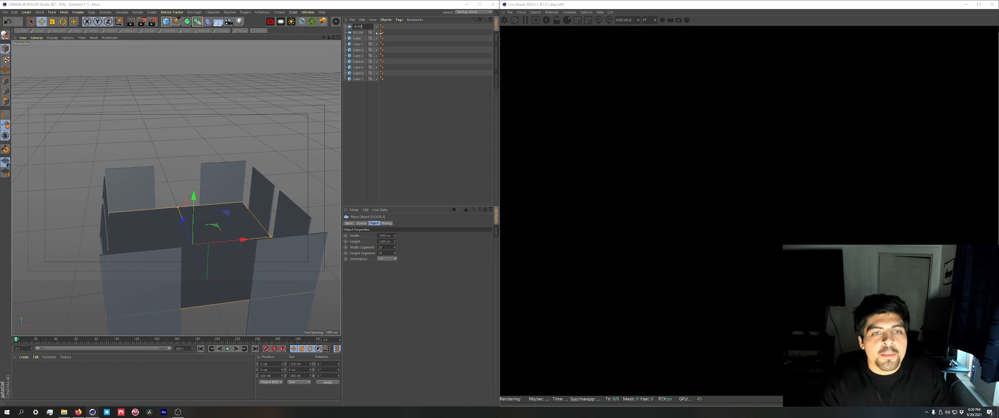
{"action": "type", "text": "F"}
{"action": "key", "text": "Return"}
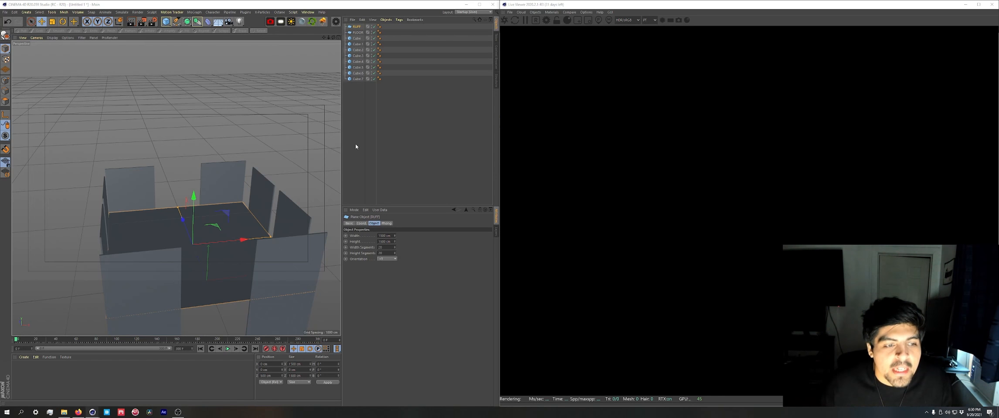
Raise the RUFF plane to a Y position of 500 cm, level with the tops of the wall panels.
{"action": "left_click", "coordinate": [366, 223]}
{"action": "left_click_drag", "start_coordinate": [209, 205], "coordinate": [217, 189], "text": "alt"}
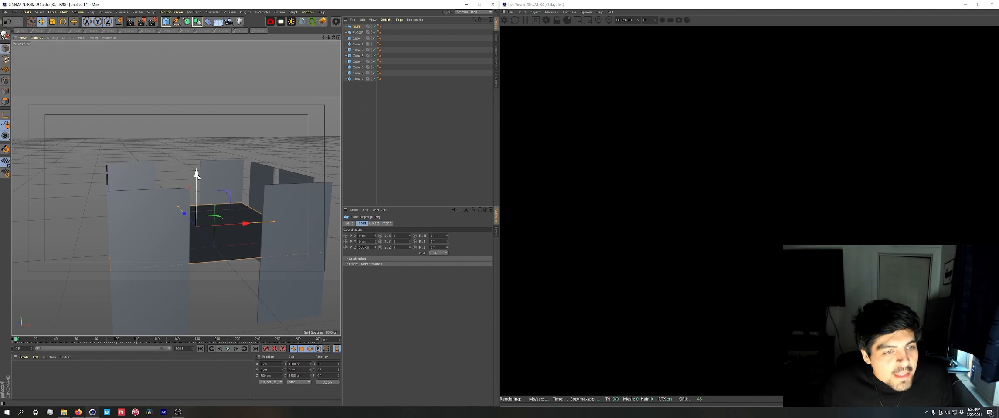
{"action": "left_click_drag", "start_coordinate": [197, 176], "coordinate": [208, 118]}
{"action": "left_click_drag", "start_coordinate": [228, 209], "coordinate": [139, 197], "text": "alt"}
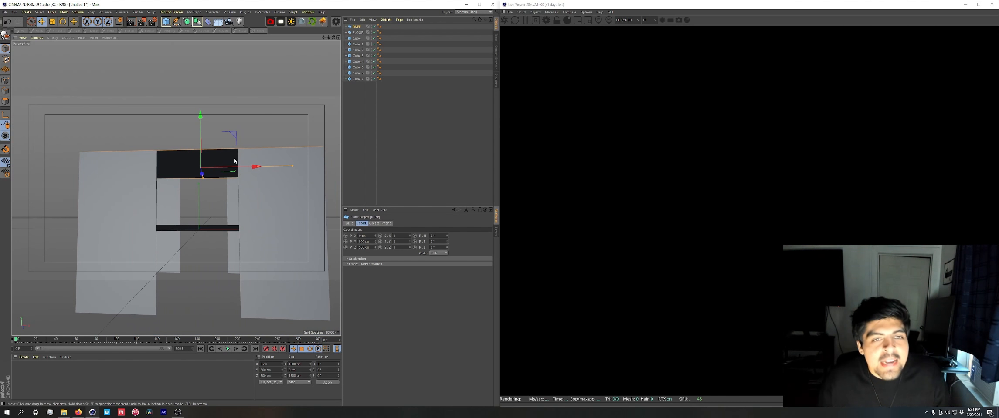
{"action": "left_click_drag", "start_coordinate": [196, 207], "coordinate": [223, 205], "text": "alt"}
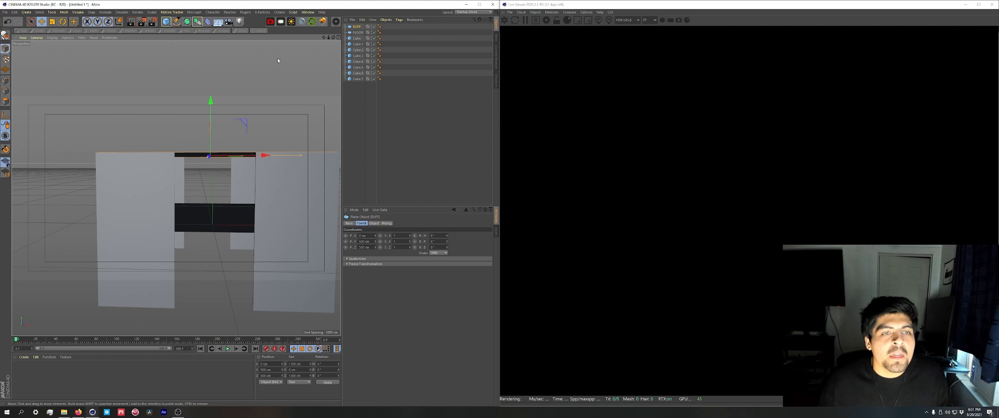
Add an Octane camera to the scene.
{"action": "left_click", "coordinate": [270, 22]}
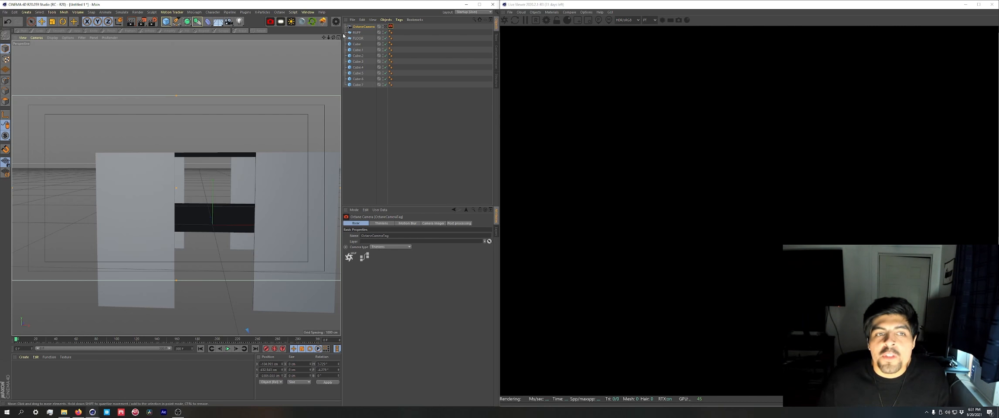
{"action": "left_click", "coordinate": [534, 12]}
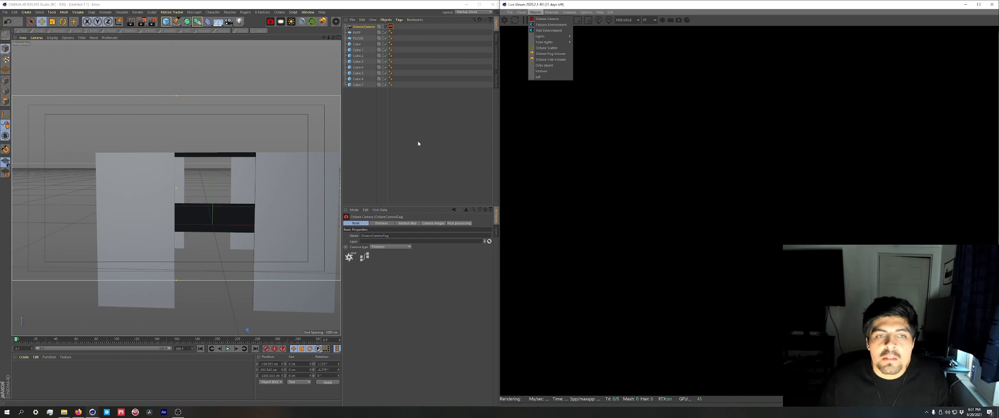
{"action": "left_click", "coordinate": [433, 139]}
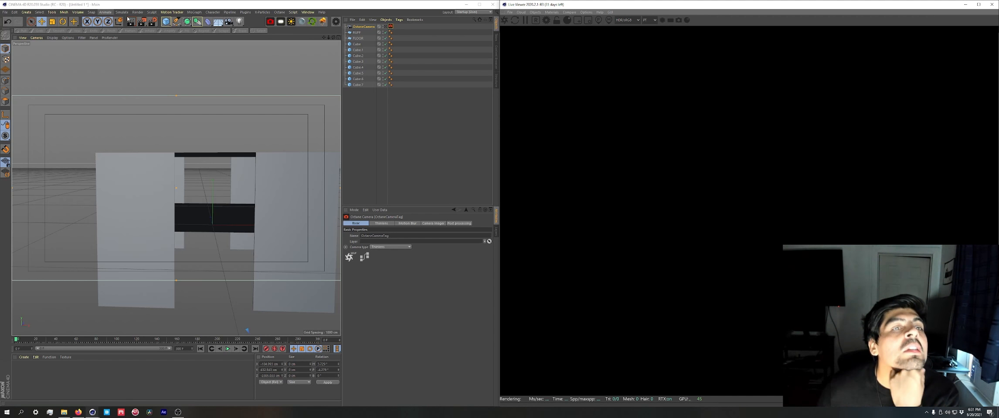
{"action": "left_click", "coordinate": [279, 12]}
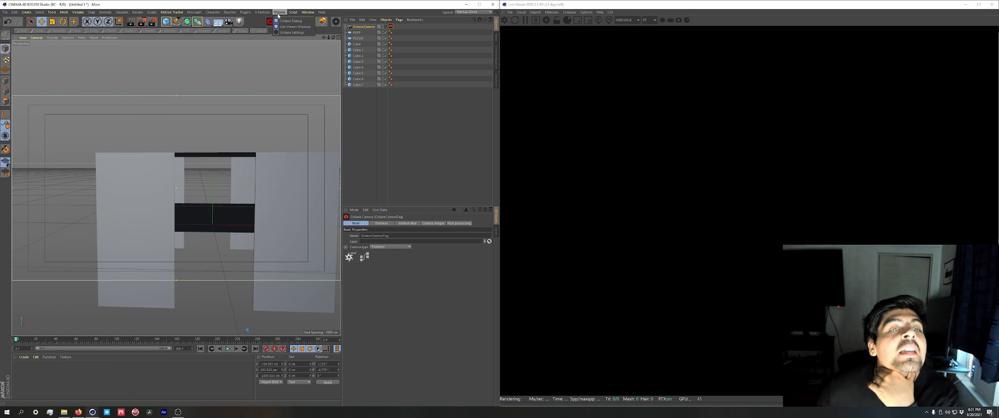
{"action": "left_click", "coordinate": [296, 27]}
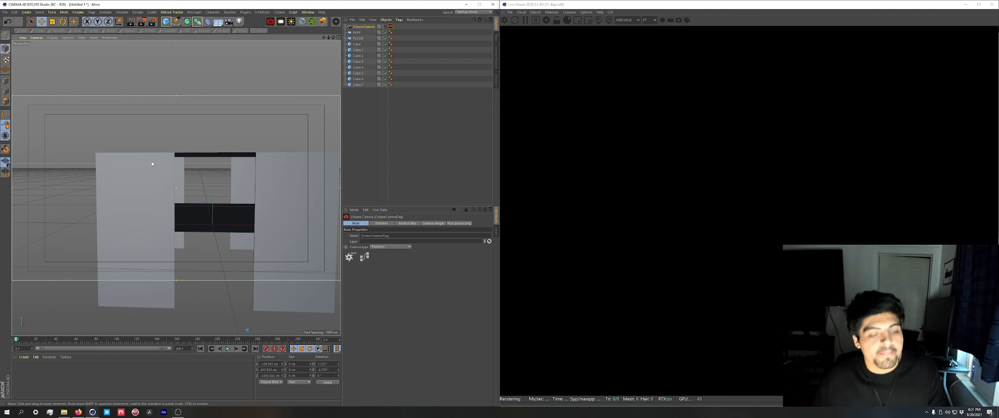
Select all eight wall panels around the room and group them under one null.
{"action": "scroll", "coordinate": [218, 262], "scroll_direction": "up", "scroll_amount": 3}
{"action": "left_click_drag", "start_coordinate": [217, 261], "coordinate": [215, 263], "text": "alt"}
{"action": "middle_click_drag", "start_coordinate": [215, 263], "coordinate": [230, 179], "text": "alt"}
{"action": "middle_click_drag", "start_coordinate": [212, 203], "coordinate": [211, 200], "text": "alt"}
{"action": "left_click", "coordinate": [258, 154]}
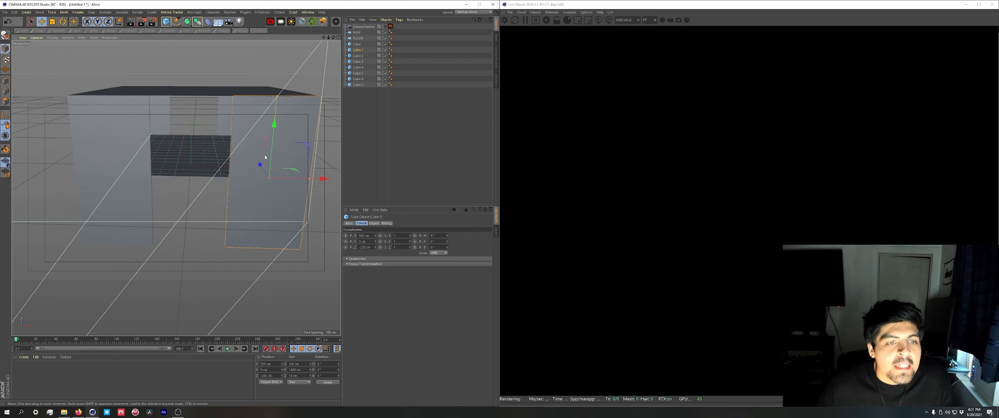
{"action": "left_click_drag", "start_coordinate": [258, 154], "coordinate": [228, 177], "text": "alt"}
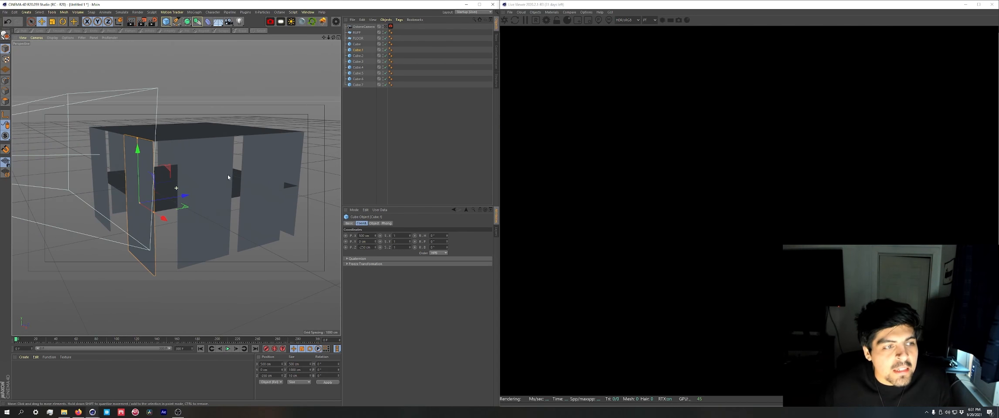
{"action": "left_click", "coordinate": [211, 167], "text": "shift"}
{"action": "left_click", "coordinate": [272, 160], "text": "shift"}
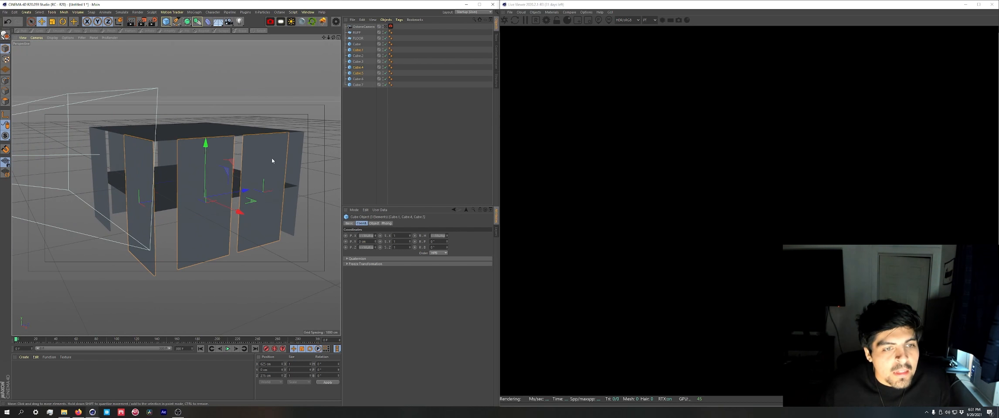
{"action": "left_click", "coordinate": [298, 157], "text": "shift"}
{"action": "left_click", "coordinate": [105, 163], "text": "shift"}
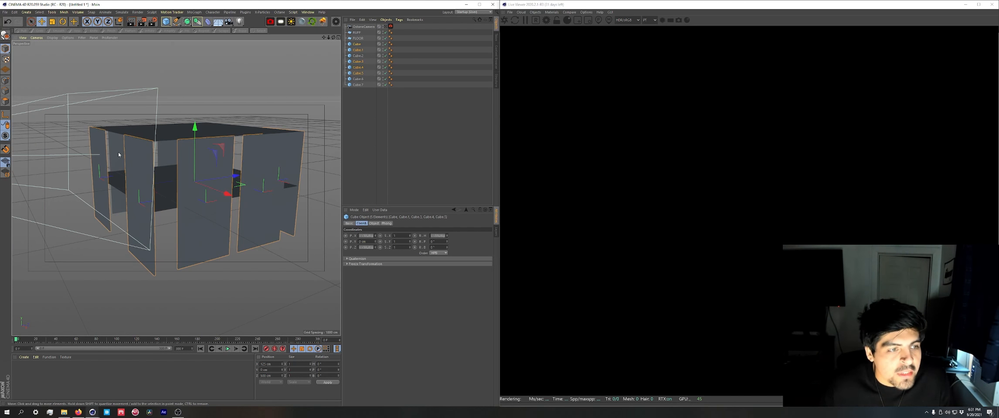
{"action": "left_click", "coordinate": [117, 151], "text": "shift"}
{"action": "left_click_drag", "start_coordinate": [136, 158], "coordinate": [205, 160], "text": "alt"}
{"action": "left_click", "coordinate": [161, 175], "text": "shift"}
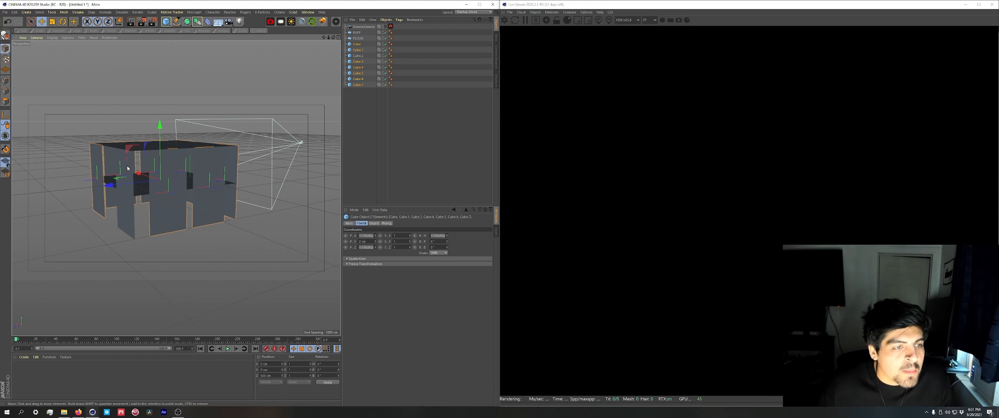
{"action": "left_click", "coordinate": [128, 168], "text": "shift"}
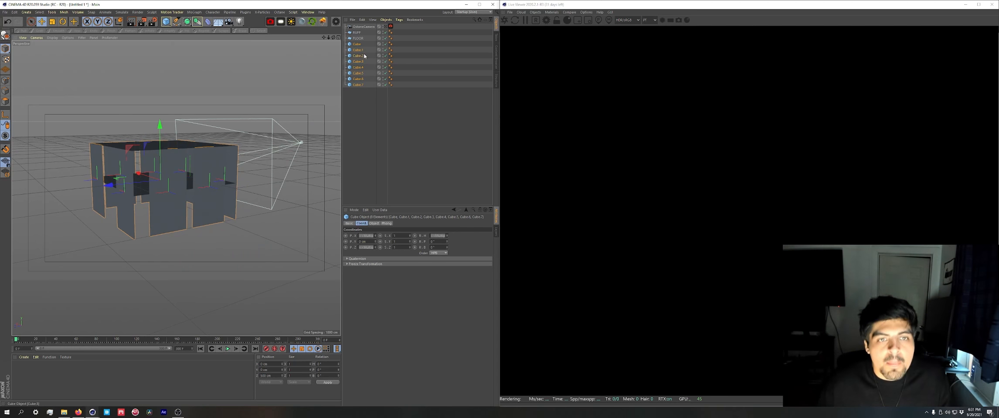
{"action": "left_click_drag", "start_coordinate": [139, 185], "coordinate": [91, 210], "text": "alt"}
{"action": "key", "text": "alt+g"}
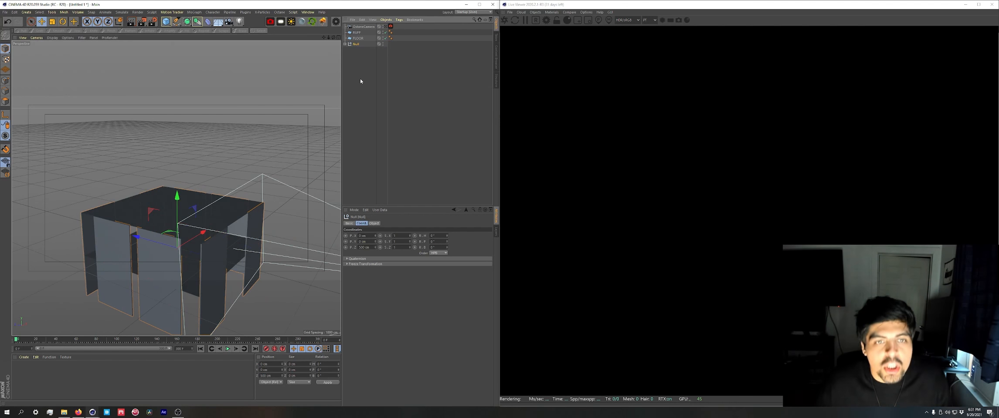
Rename the wall panels' null WALLS.
{"action": "double_click", "coordinate": [356, 44]}
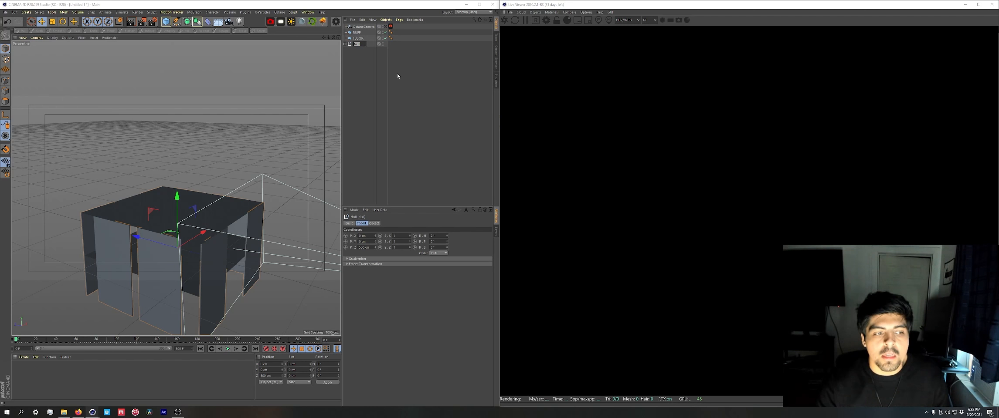
{"action": "type", "text": "WALLS"}
{"action": "key", "text": "Return"}
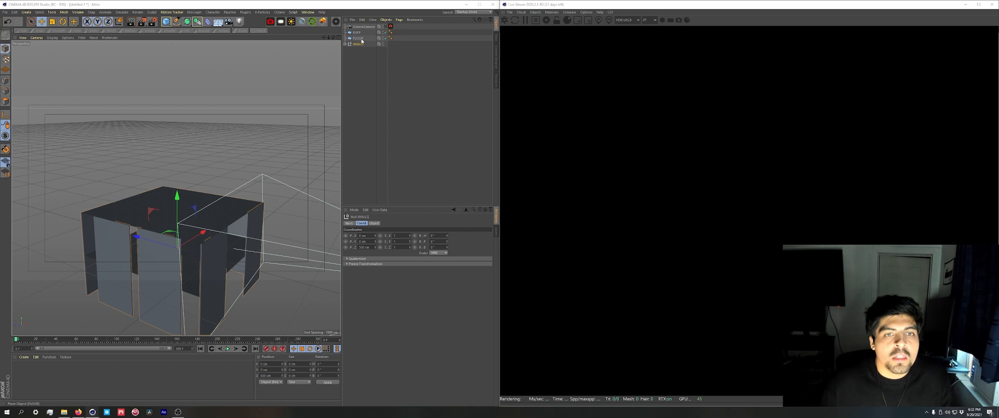
Toggle the WALLS group's visibility off and on to check which panels it contains.
{"action": "left_click", "coordinate": [383, 43]}
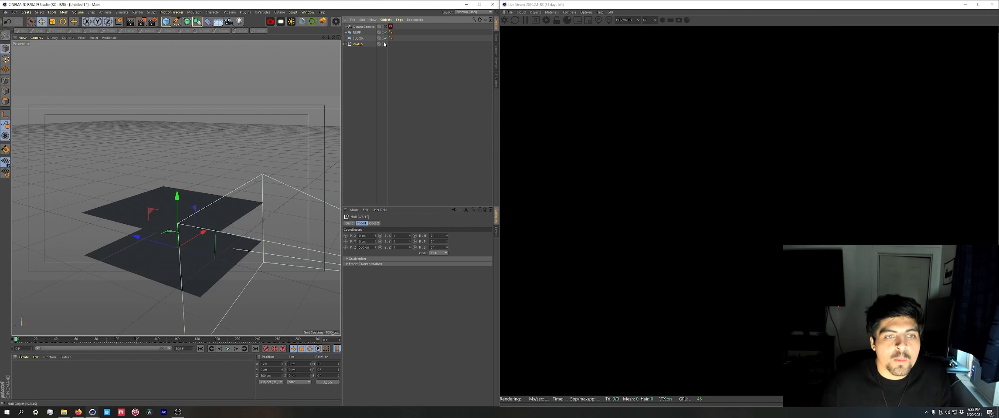
{"action": "left_click", "coordinate": [383, 43]}
{"action": "left_click", "coordinate": [384, 43]}
{"action": "left_click", "coordinate": [384, 43]}
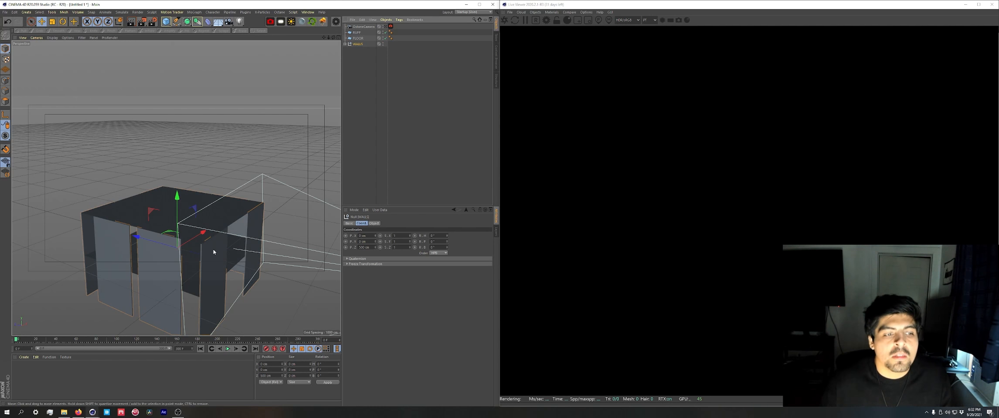
{"action": "left_click_drag", "start_coordinate": [213, 251], "coordinate": [206, 187], "text": "alt"}
{"action": "scroll", "coordinate": [187, 213], "scroll_direction": "up", "scroll_amount": 4}
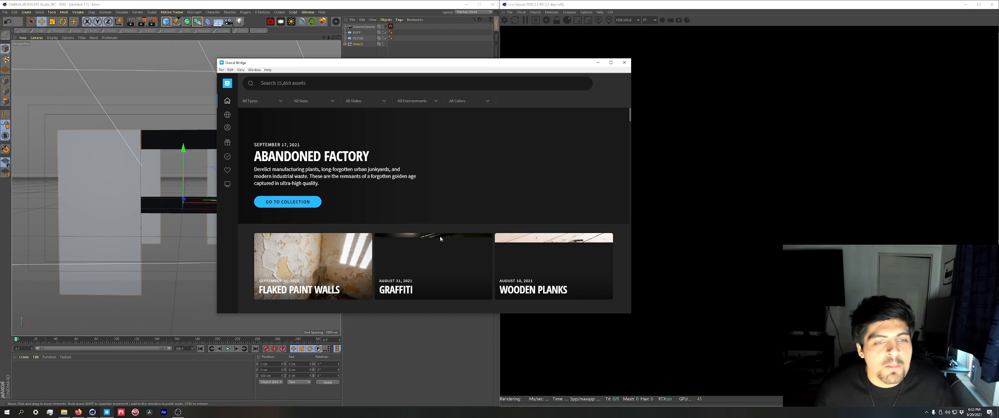
Switch to Quixel Bridge and look through the home page's featured collections, new surfaces and new 3D models.
{"action": "left_click_drag", "start_coordinate": [355, 67], "coordinate": [372, 54]}
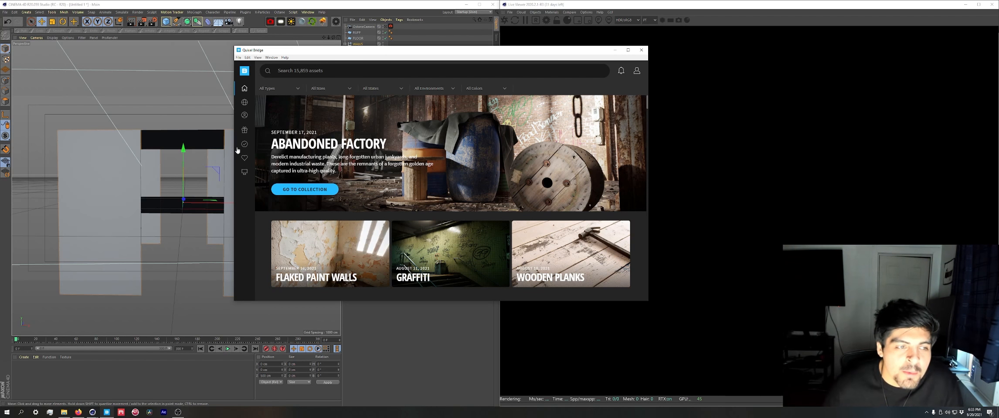
{"action": "scroll", "coordinate": [434, 179], "scroll_direction": "down", "scroll_amount": 3}
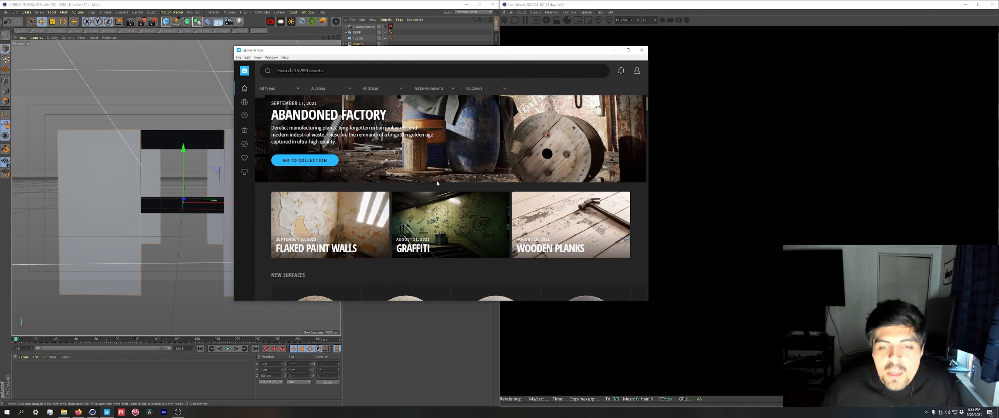
{"action": "scroll", "coordinate": [437, 185], "scroll_direction": "down", "scroll_amount": 2}
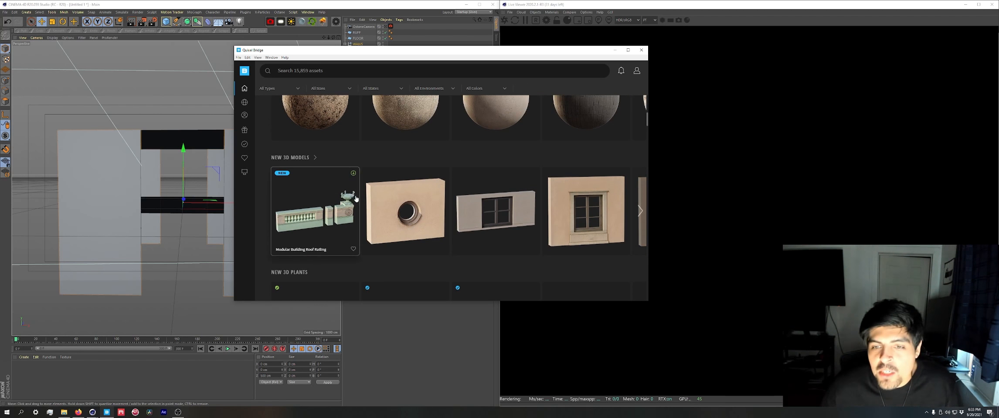
{"action": "scroll", "coordinate": [353, 197], "scroll_direction": "up", "scroll_amount": 2}
{"action": "scroll", "coordinate": [394, 218], "scroll_direction": "up", "scroll_amount": 3}
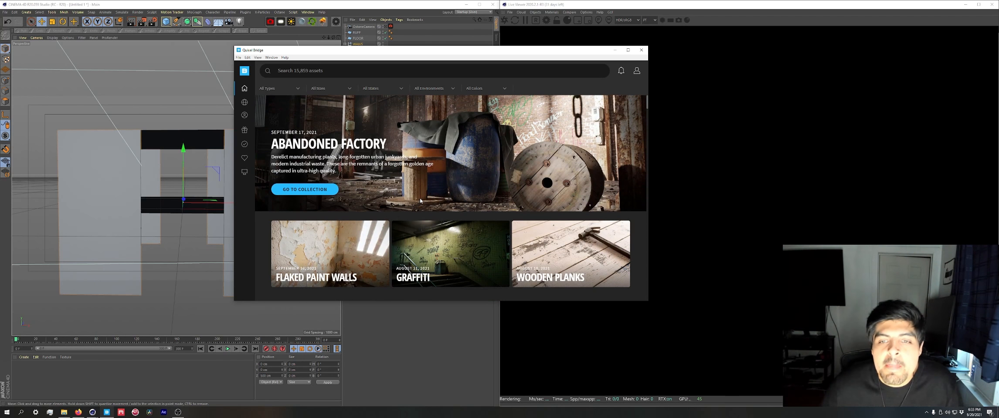
{"action": "scroll", "coordinate": [419, 200], "scroll_direction": "down", "scroll_amount": 2}
{"action": "left_click_drag", "start_coordinate": [437, 51], "coordinate": [384, 56]}
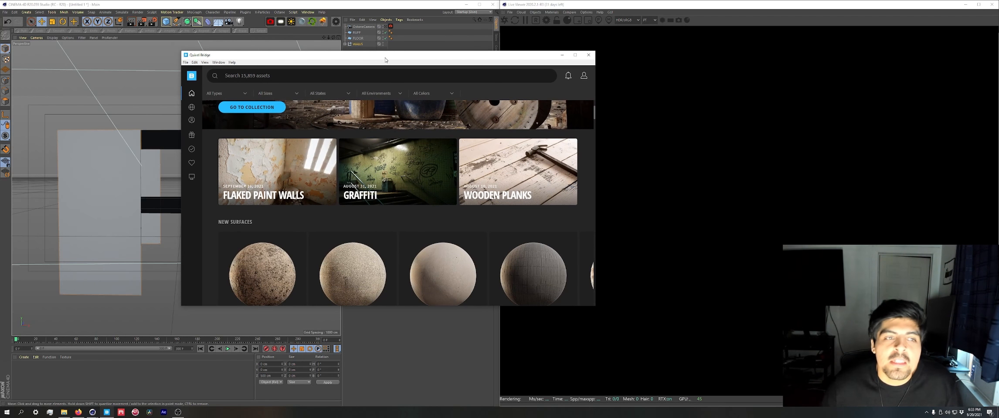
{"action": "scroll", "coordinate": [350, 165], "scroll_direction": "up", "scroll_amount": 1}
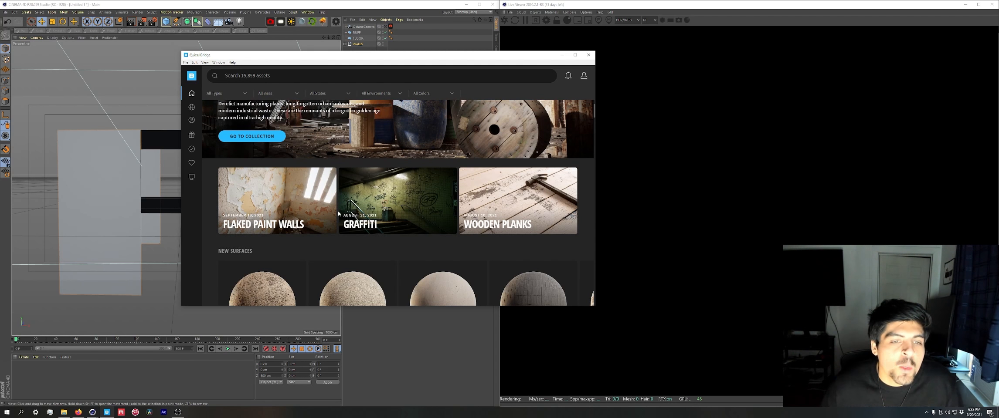
{"action": "scroll", "coordinate": [349, 213], "scroll_direction": "down", "scroll_amount": 1}
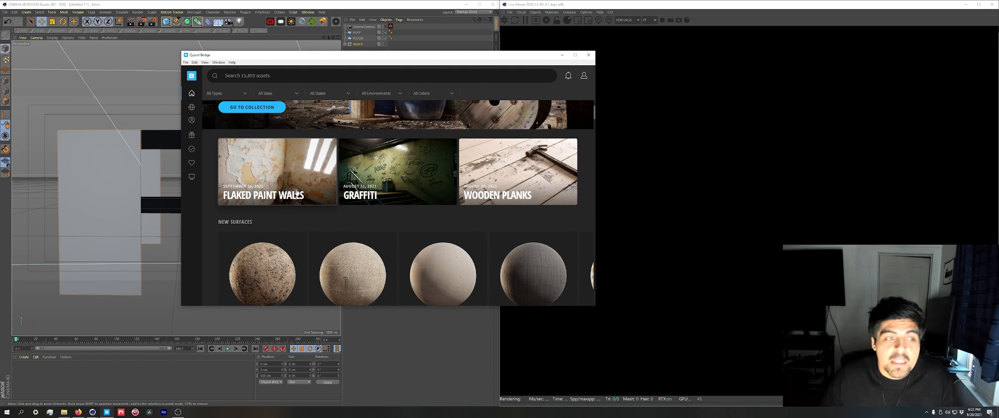
{"action": "scroll", "coordinate": [353, 182], "scroll_direction": "down", "scroll_amount": 3}
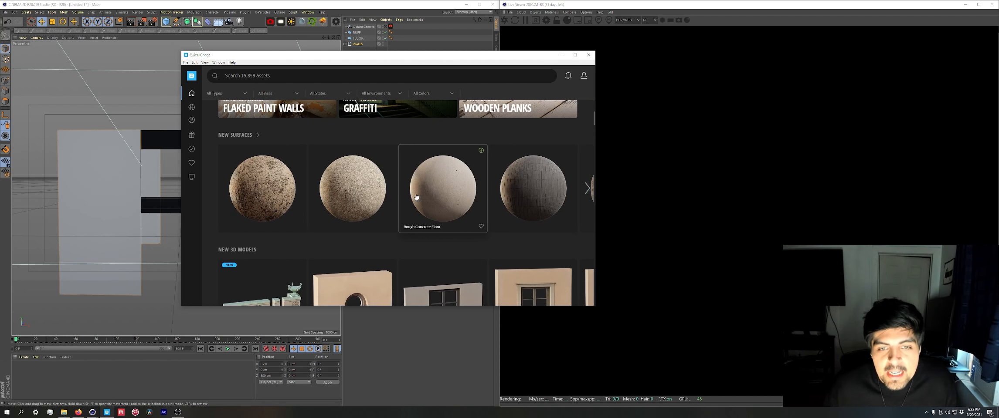
{"action": "scroll", "coordinate": [416, 197], "scroll_direction": "down", "scroll_amount": 3}
Find the Stained Ceramic Tiles surface among the purchased ceramic tile surfaces and export it to Cinema 4D.
{"action": "left_click", "coordinate": [192, 149]}
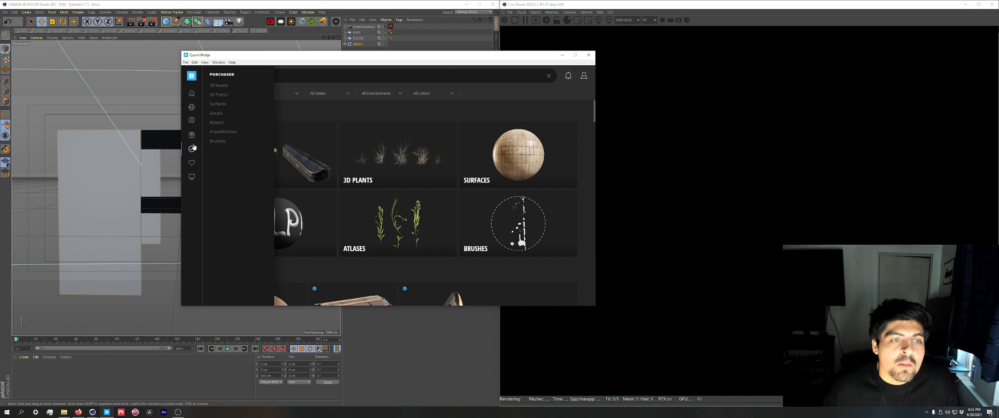
{"action": "left_click", "coordinate": [490, 165]}
{"action": "scroll", "coordinate": [421, 190], "scroll_direction": "down", "scroll_amount": 3}
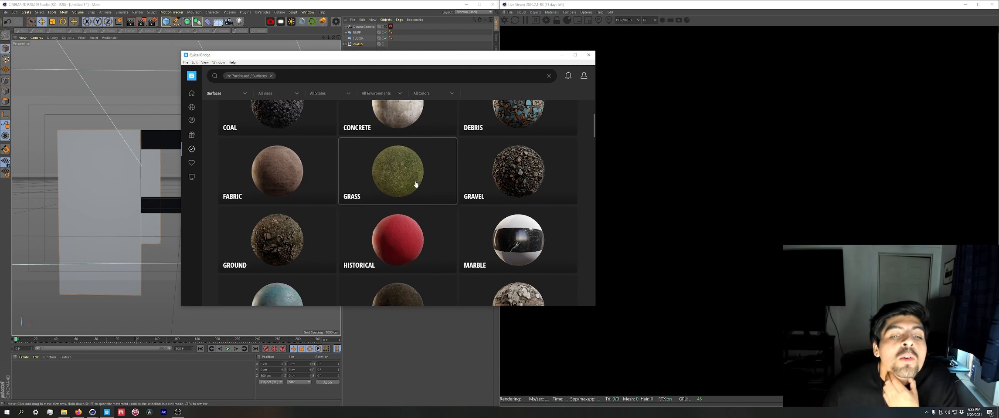
{"action": "scroll", "coordinate": [416, 185], "scroll_direction": "down", "scroll_amount": 2}
{"action": "scroll", "coordinate": [415, 183], "scroll_direction": "down", "scroll_amount": 3}
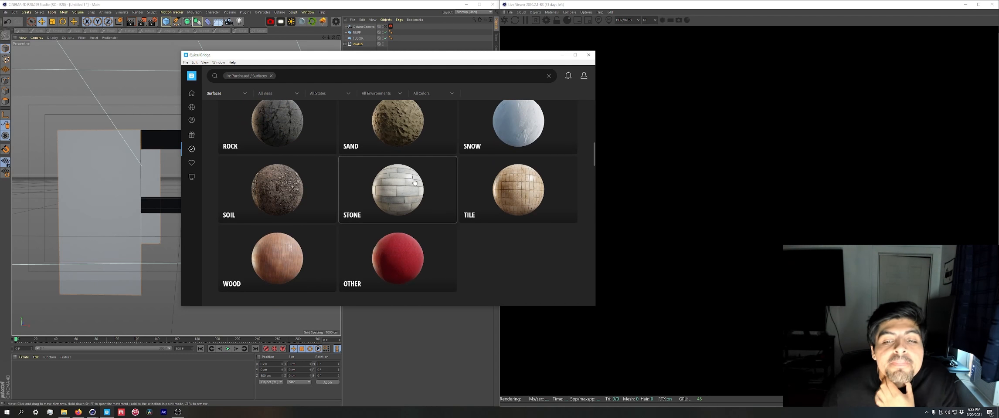
{"action": "left_click", "coordinate": [520, 191]}
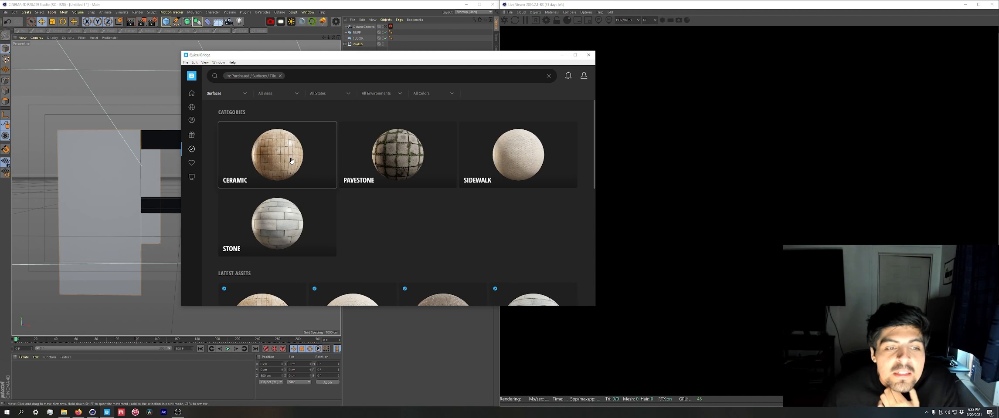
{"action": "left_click", "coordinate": [291, 160]}
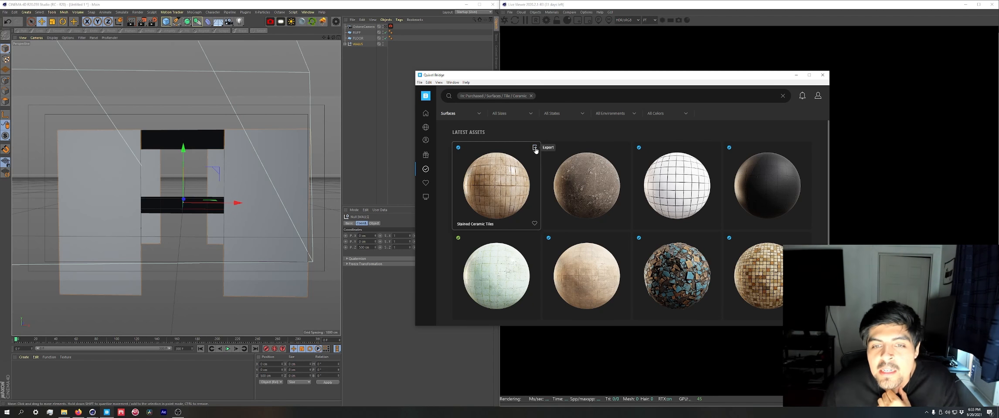
{"action": "left_click", "coordinate": [535, 150]}
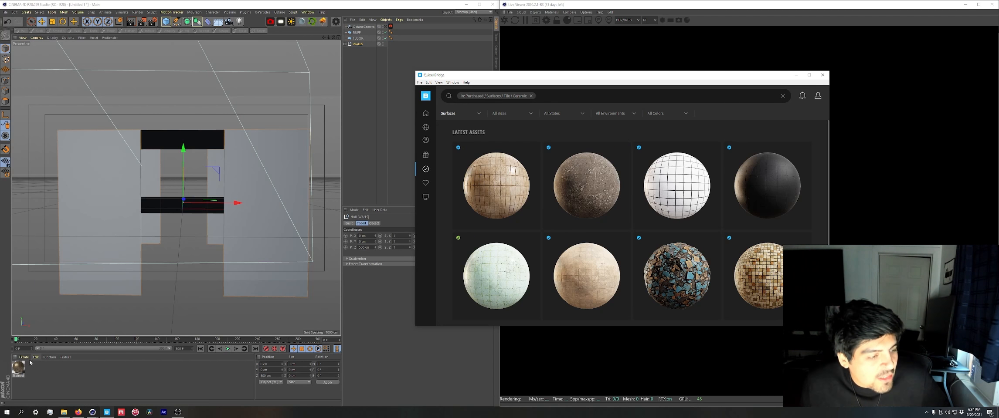
Return to Cinema 4D and change the imported ceramic tile material's type to Glossy.
{"action": "left_click", "coordinate": [796, 75]}
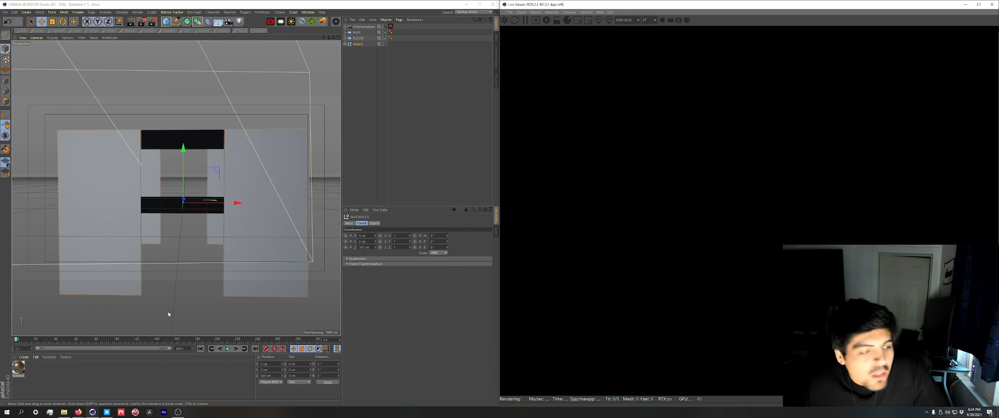
{"action": "double_click", "coordinate": [19, 369]}
{"action": "left_click_drag", "start_coordinate": [125, 41], "coordinate": [372, 90]}
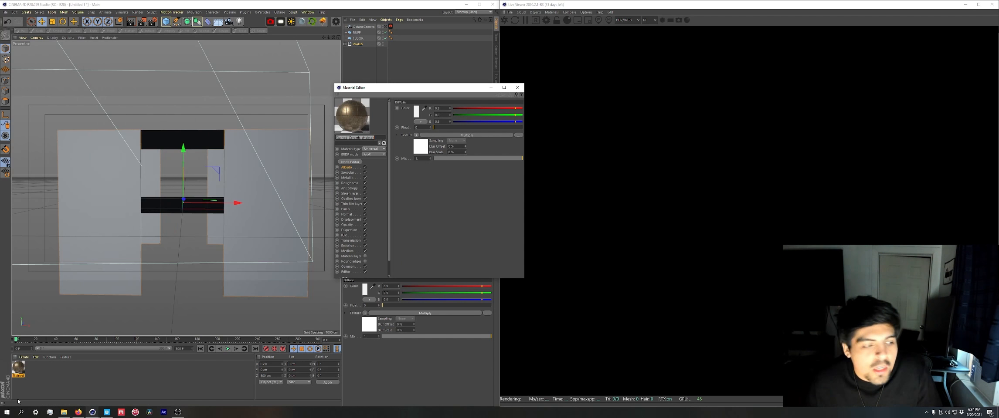
{"action": "left_click", "coordinate": [367, 150]}
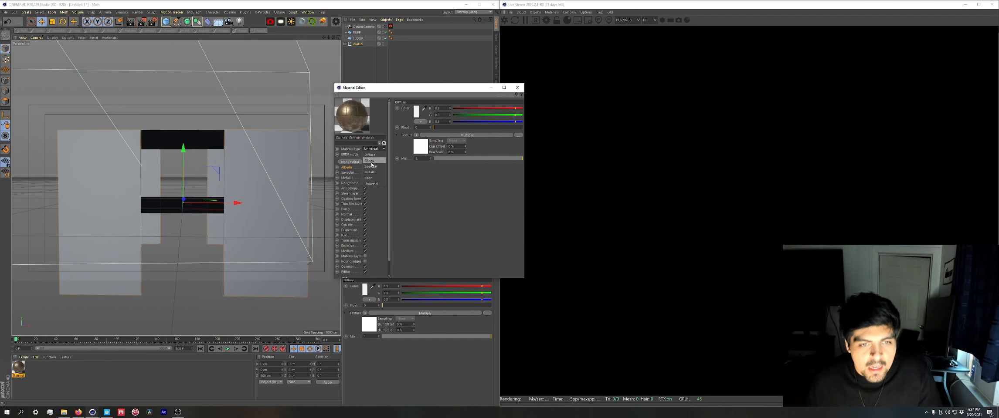
{"action": "left_click", "coordinate": [370, 161]}
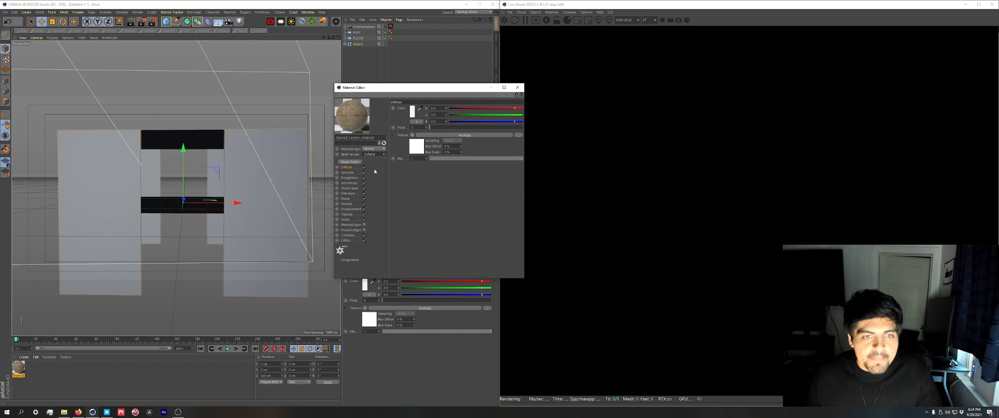
Set the ceramic tile material's specular float to 0.25 and close the Material Editor.
{"action": "left_click", "coordinate": [371, 173]}
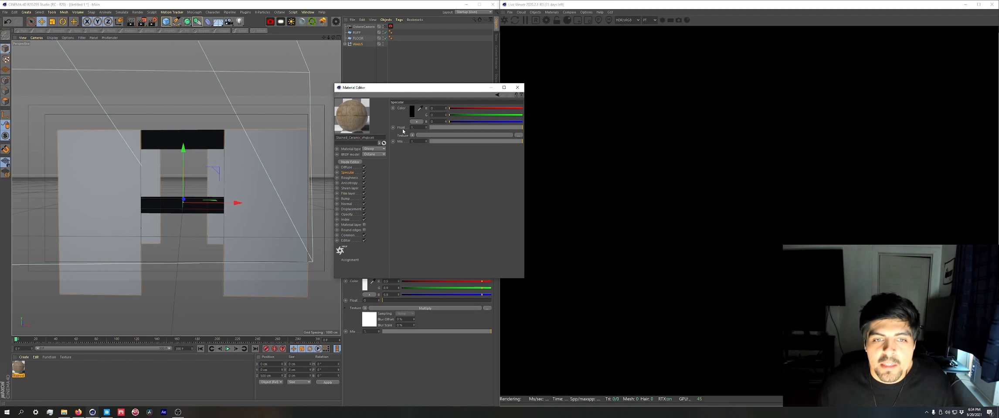
{"action": "double_click", "coordinate": [419, 128]}
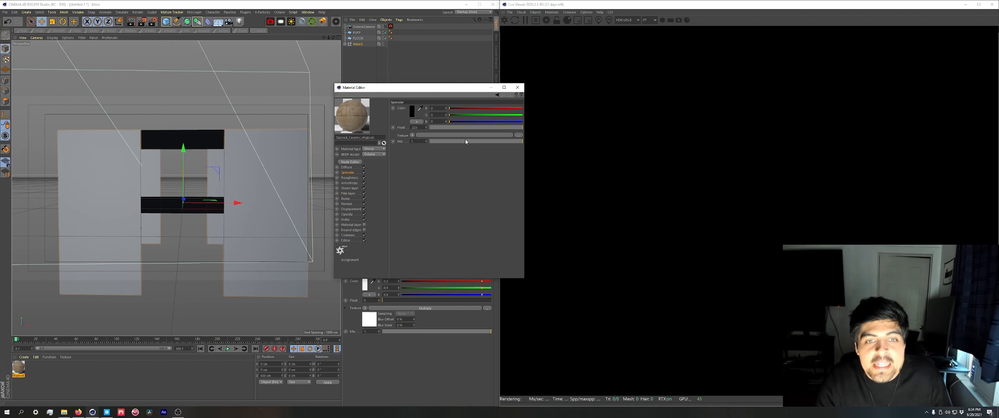
{"action": "type", "text": "0.25"}
{"action": "key", "text": "Return"}
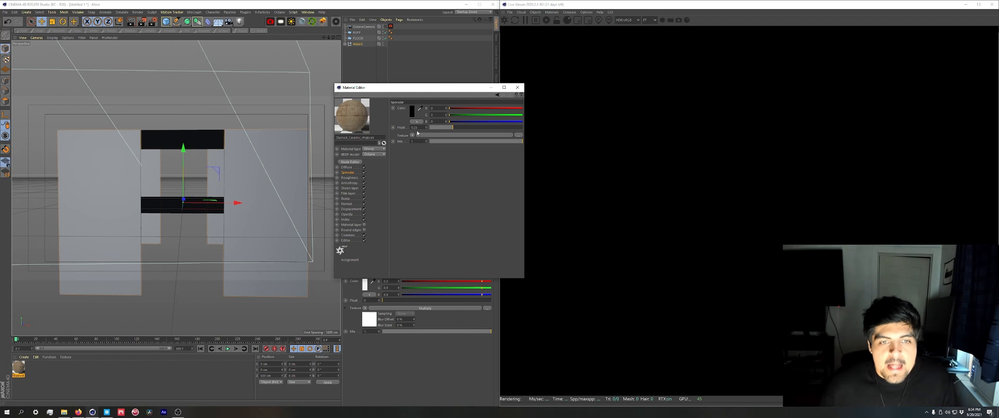
{"action": "left_click", "coordinate": [517, 88]}
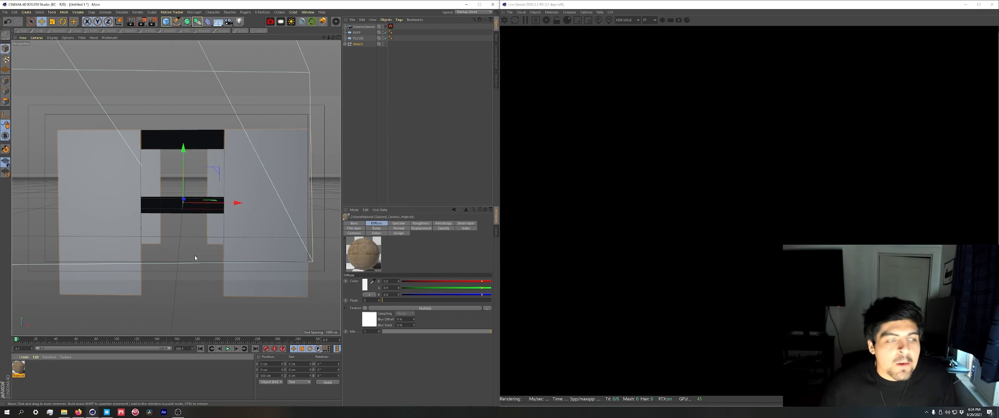
{"action": "double_click", "coordinate": [21, 373]}
{"action": "left_click", "coordinate": [270, 38]}
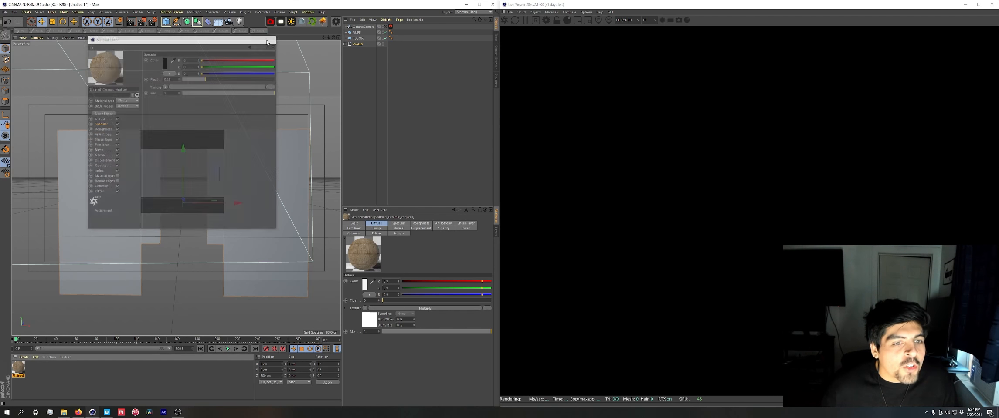
Apply the stained ceramic tile material to all the cubes inside the WALLS group.
{"action": "left_click", "coordinate": [345, 44]}
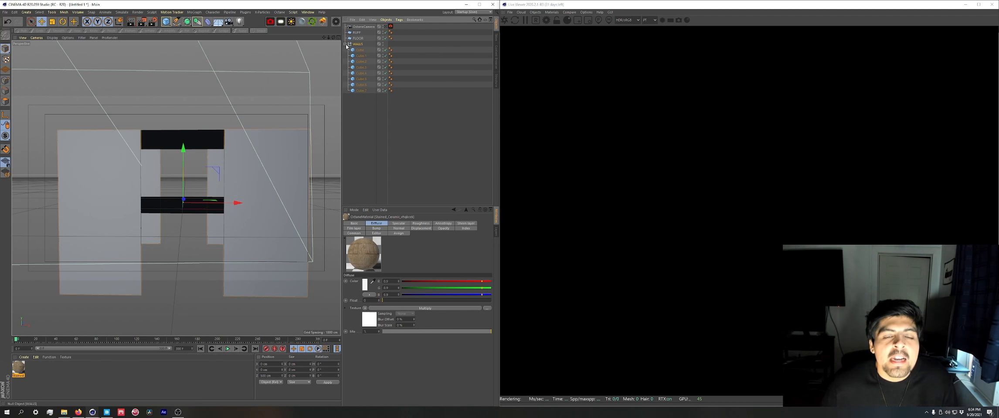
{"action": "left_click", "coordinate": [360, 51]}
{"action": "left_click", "coordinate": [362, 91], "text": "shift"}
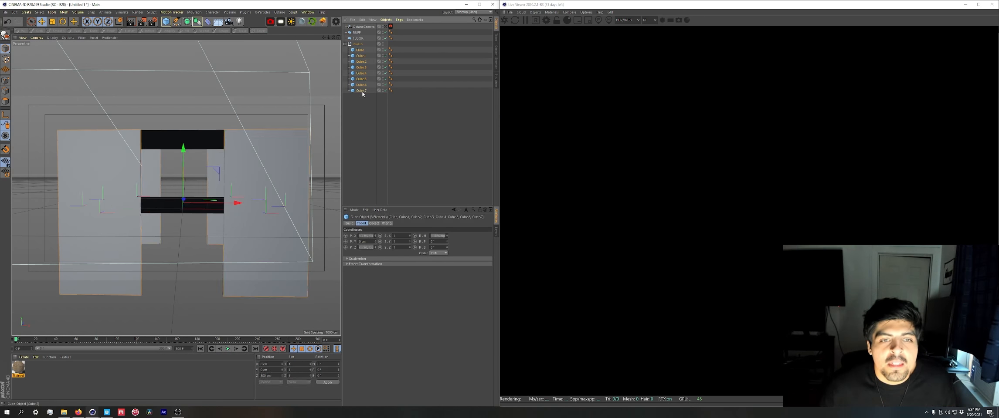
{"action": "left_click", "coordinate": [19, 367]}
{"action": "right_click", "coordinate": [19, 367]}
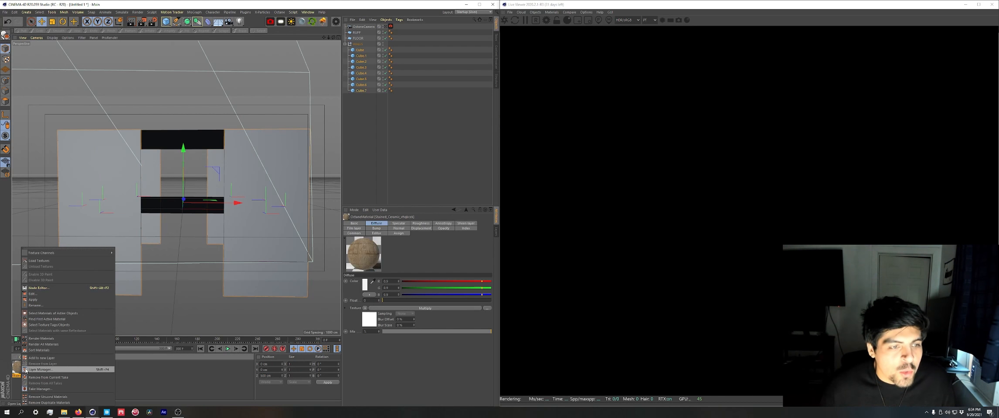
{"action": "left_click", "coordinate": [33, 300]}
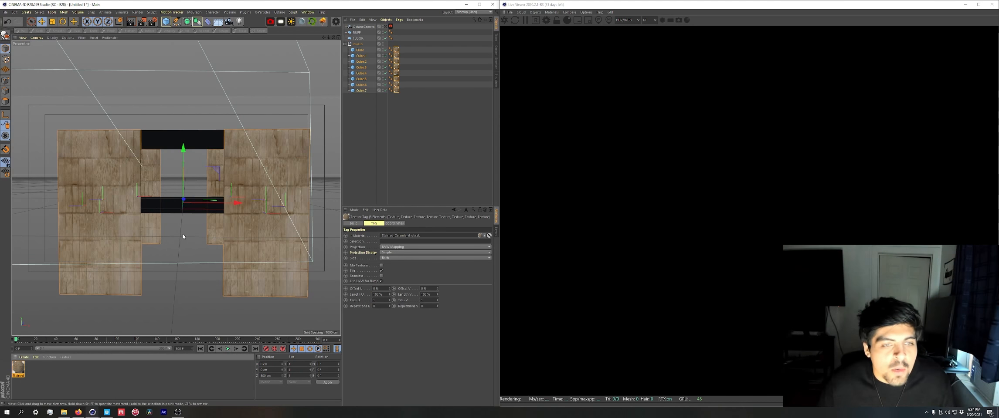
Examine the tile texture's scale and orientation on the wall panels from outside and inside the room.
{"action": "middle_click_drag", "start_coordinate": [178, 209], "coordinate": [185, 241], "text": "alt"}
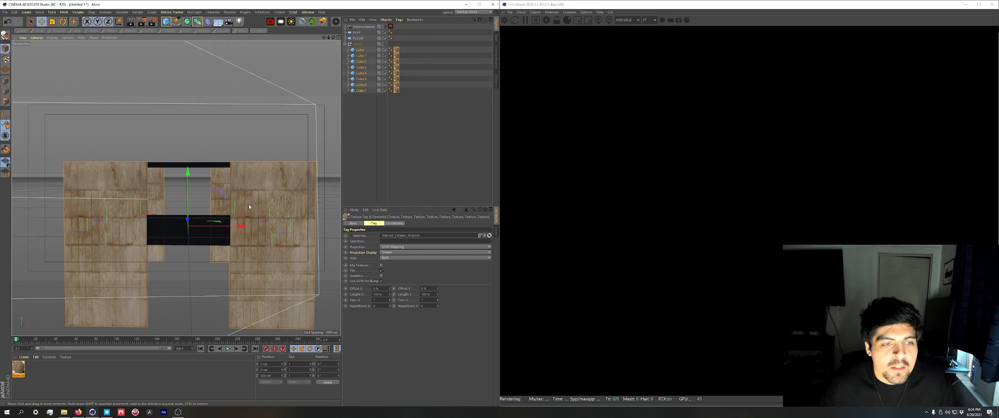
{"action": "mouse_move", "coordinate": [175, 209]}
{"action": "left_mouse_down", "text": "alt"}
{"action": "mouse_move", "coordinate": [212, 215]}
{"action": "mouse_move", "coordinate": [195, 216]}
{"action": "mouse_move", "coordinate": [213, 226]}
{"action": "mouse_move", "coordinate": [194, 217]}
{"action": "mouse_move", "coordinate": [210, 256]}
{"action": "mouse_move", "coordinate": [145, 274]}
{"action": "mouse_move", "coordinate": [194, 206]}
{"action": "left_mouse_up", "text": "alt"}
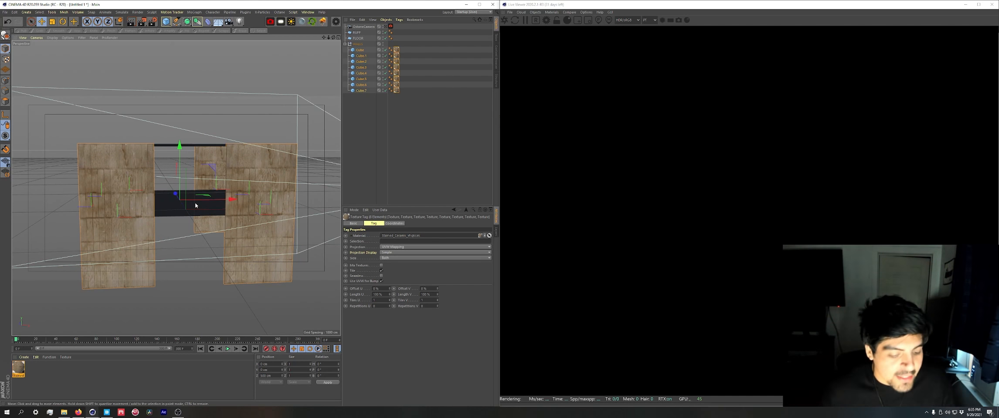
{"action": "left_click_drag", "start_coordinate": [195, 205], "coordinate": [181, 225], "text": "alt"}
{"action": "scroll", "coordinate": [213, 186], "scroll_direction": "up", "scroll_amount": 3}
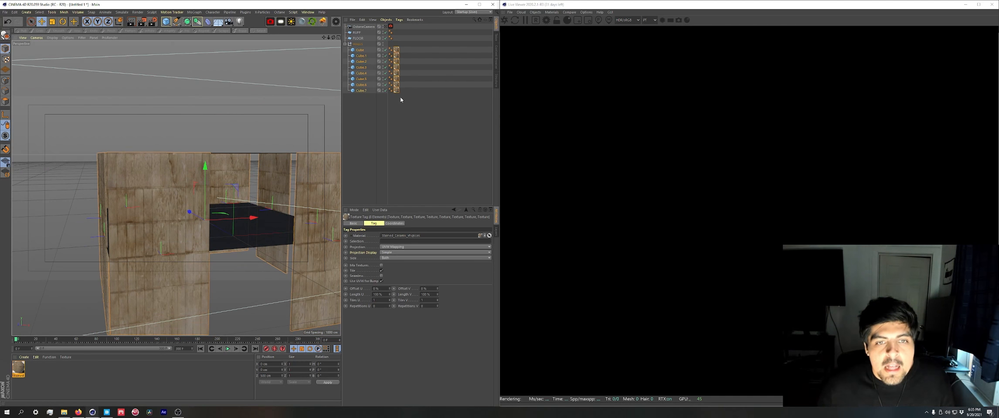
{"action": "middle_click_drag", "start_coordinate": [180, 225], "coordinate": [183, 186], "text": "alt"}
{"action": "middle_click_drag", "start_coordinate": [277, 183], "coordinate": [218, 192], "text": "alt"}
{"action": "left_click_drag", "start_coordinate": [121, 164], "coordinate": [241, 189], "text": "alt"}
{"action": "left_click_drag", "start_coordinate": [209, 156], "coordinate": [258, 197], "text": "alt"}
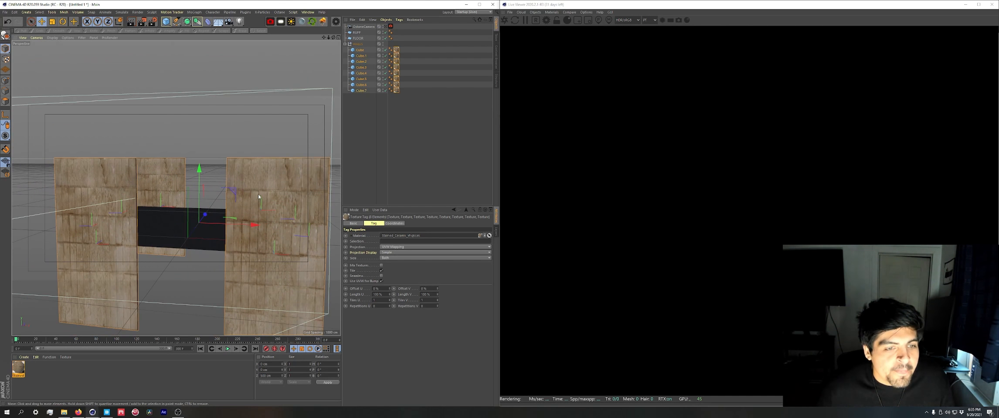
{"action": "scroll", "coordinate": [180, 191], "scroll_direction": "up", "scroll_amount": 6}
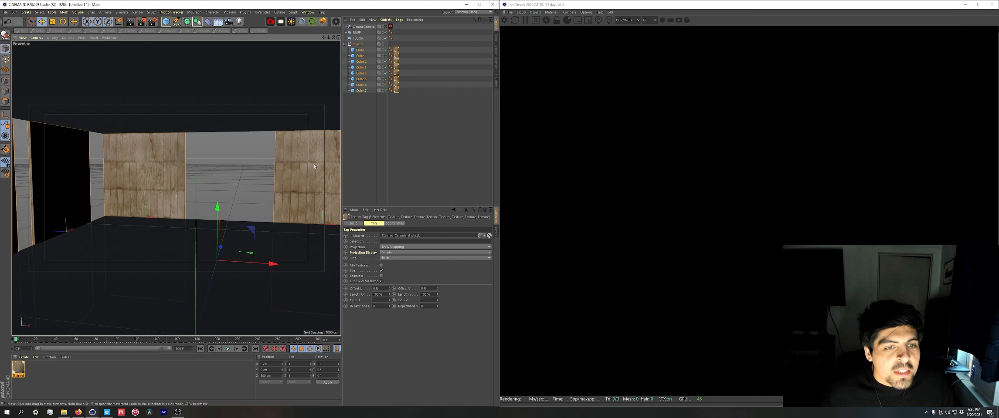
{"action": "scroll", "coordinate": [233, 198], "scroll_direction": "down", "scroll_amount": 5}
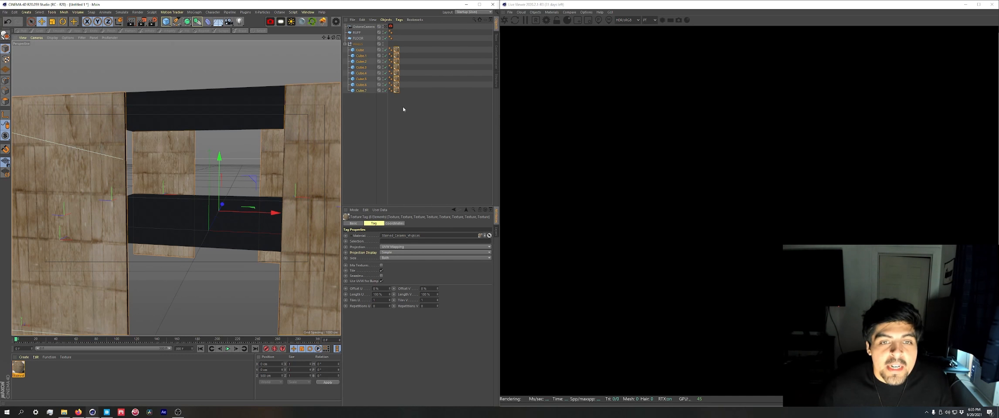
Increase the V tiling on all the wall panels' texture tags together, giving a Length V of 25 %.
{"action": "left_click", "coordinate": [405, 94]}
{"action": "left_click_drag", "start_coordinate": [405, 94], "coordinate": [395, 48]}
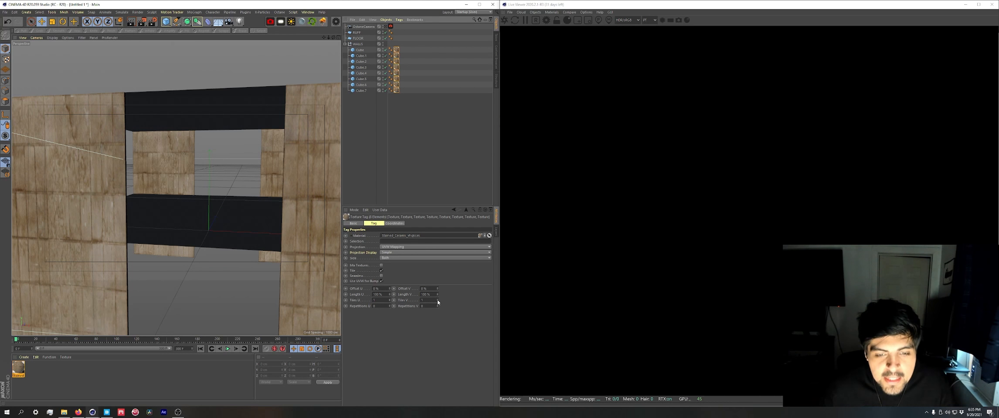
{"action": "mouse_move", "coordinate": [438, 301]}
{"action": "left_mouse_down"}
{"action": "mouse_move", "coordinate": [450, 298]}
{"action": "mouse_move", "coordinate": [438, 302]}
{"action": "left_mouse_up"}
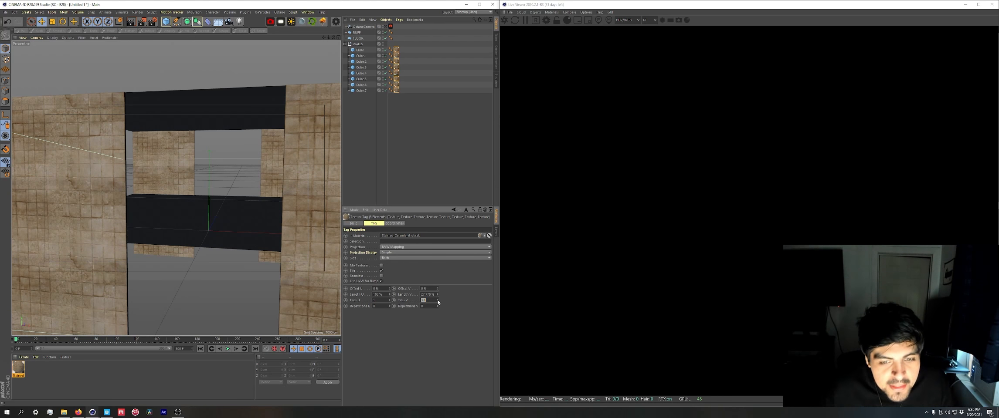
{"action": "key", "text": "Return"}
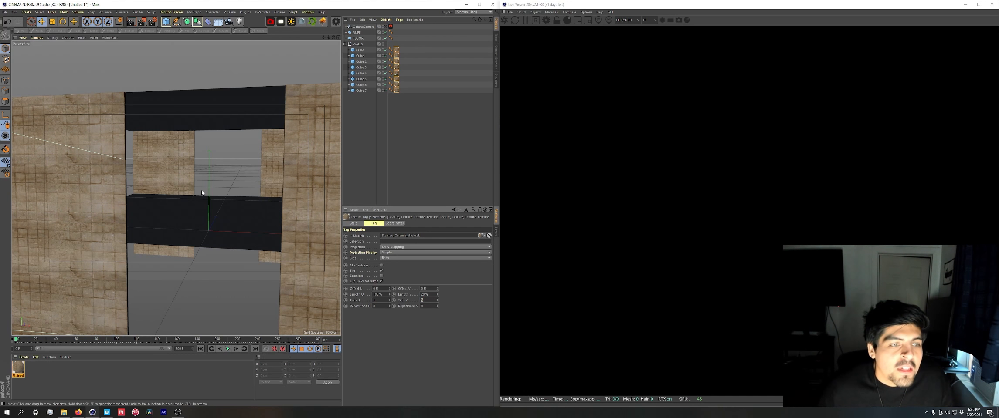
Inspect the retiled wall panels inside and outside the room, and collapse the WALLS group.
{"action": "left_click_drag", "start_coordinate": [220, 199], "coordinate": [198, 189], "text": "alt"}
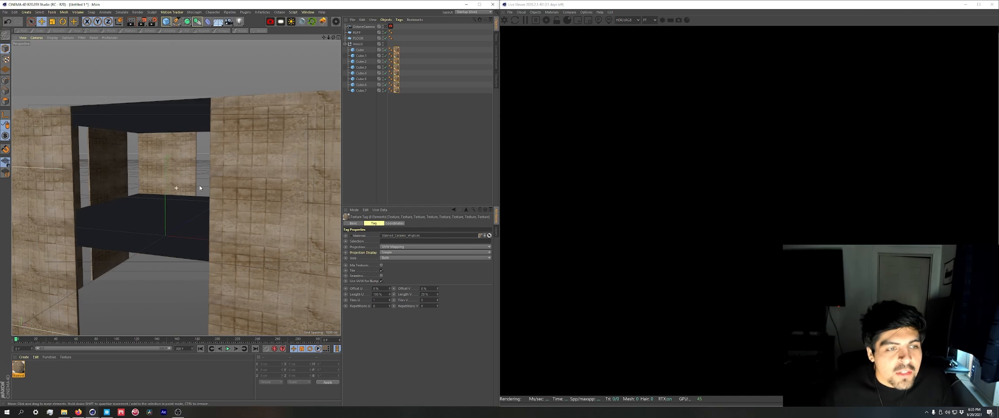
{"action": "scroll", "coordinate": [163, 170], "scroll_direction": "up", "scroll_amount": 5}
{"action": "middle_click_drag", "start_coordinate": [157, 167], "coordinate": [188, 151], "text": "alt"}
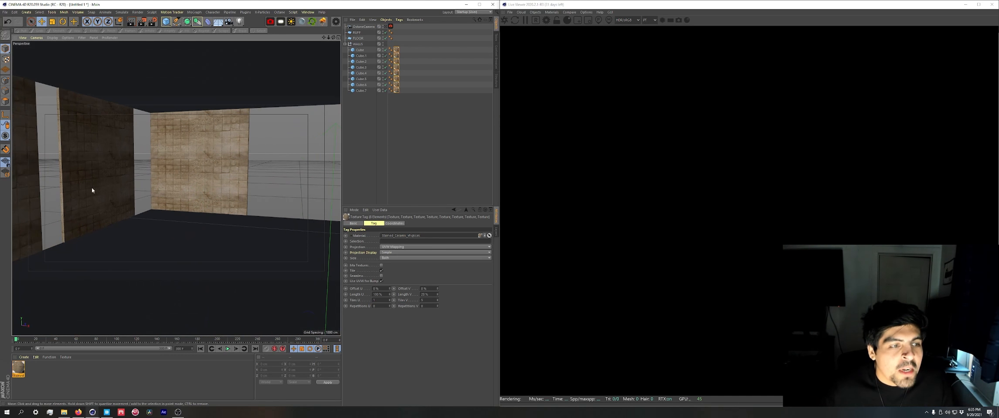
{"action": "mouse_move", "coordinate": [176, 189]}
{"action": "middle_mouse_down", "text": "alt"}
{"action": "mouse_move", "coordinate": [180, 159]}
{"action": "mouse_move", "coordinate": [174, 181]}
{"action": "middle_mouse_up", "text": "alt"}
{"action": "scroll", "coordinate": [180, 158], "scroll_direction": "down", "scroll_amount": 2}
{"action": "scroll", "coordinate": [180, 160], "scroll_direction": "down", "scroll_amount": 3}
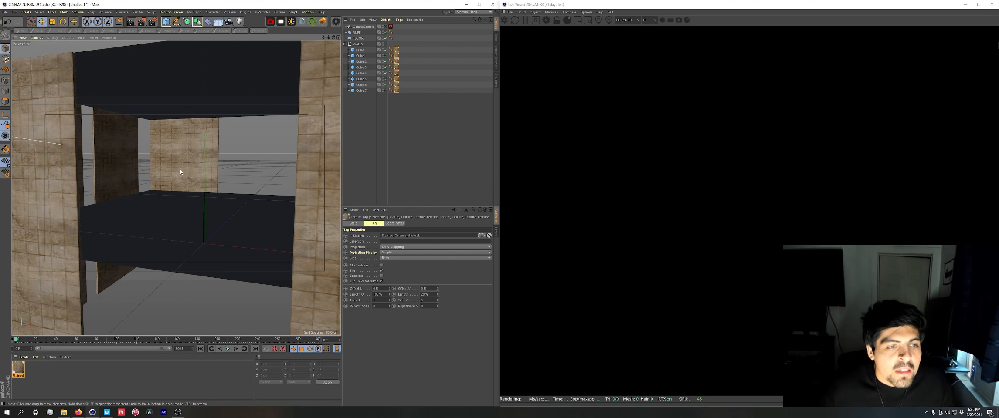
{"action": "middle_click_drag", "start_coordinate": [121, 165], "coordinate": [122, 178], "text": "alt"}
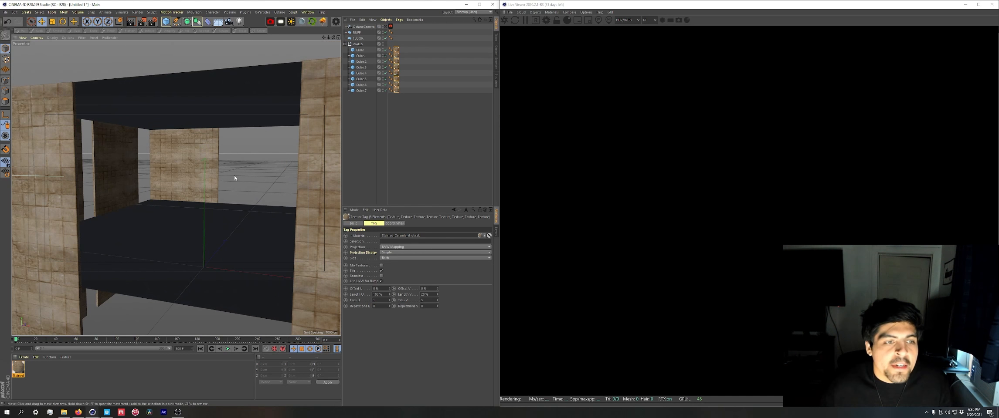
{"action": "left_click_drag", "start_coordinate": [229, 187], "coordinate": [200, 191], "text": "alt"}
{"action": "middle_click_drag", "start_coordinate": [201, 192], "coordinate": [195, 190], "text": "alt"}
{"action": "left_click", "coordinate": [345, 44]}
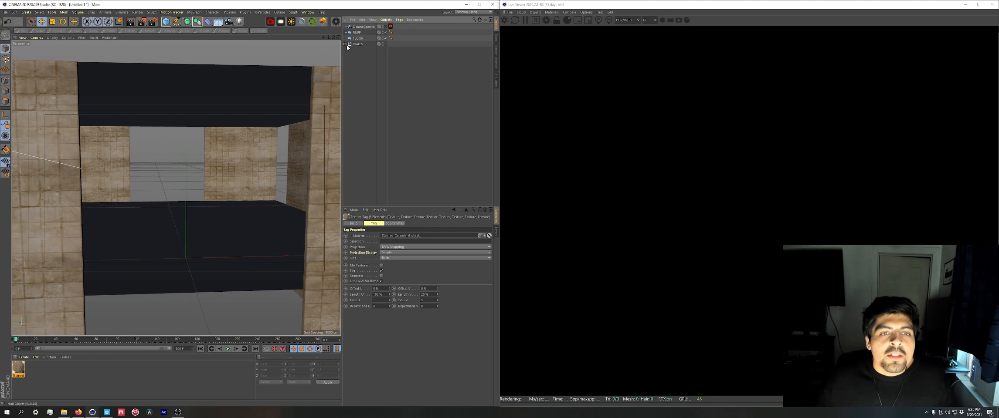
Switch to Quixel Bridge and browse the purchased surface categories and the Ground surfaces for a floor material.
{"action": "left_click", "coordinate": [106, 412]}
{"action": "left_click_drag", "start_coordinate": [523, 81], "coordinate": [356, 80]}
{"action": "scroll", "coordinate": [423, 196], "scroll_direction": "down", "scroll_amount": 1}
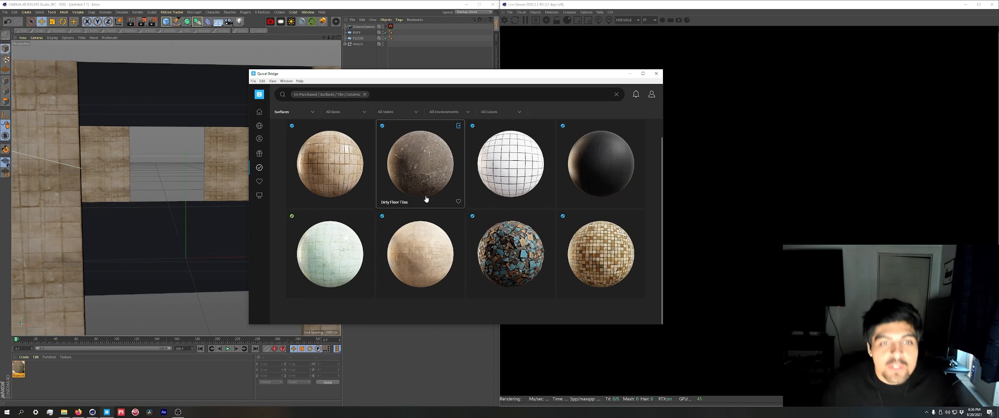
{"action": "left_click", "coordinate": [260, 168]}
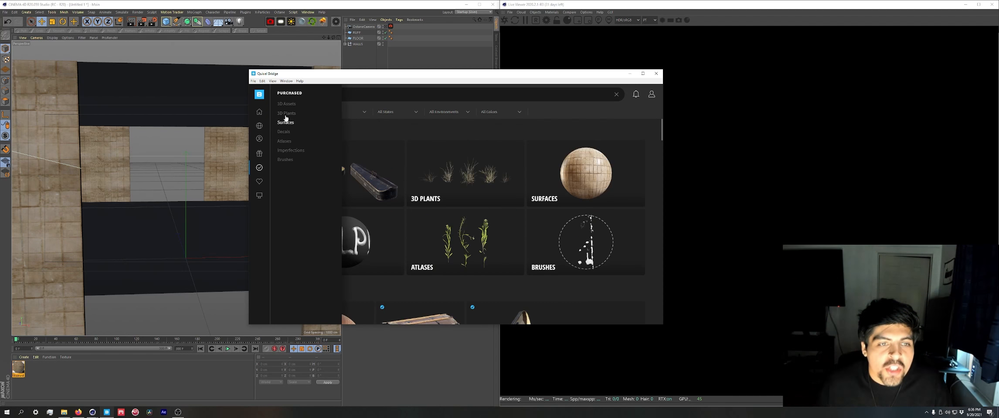
{"action": "left_click", "coordinate": [285, 123]}
{"action": "scroll", "coordinate": [489, 197], "scroll_direction": "down", "scroll_amount": 2}
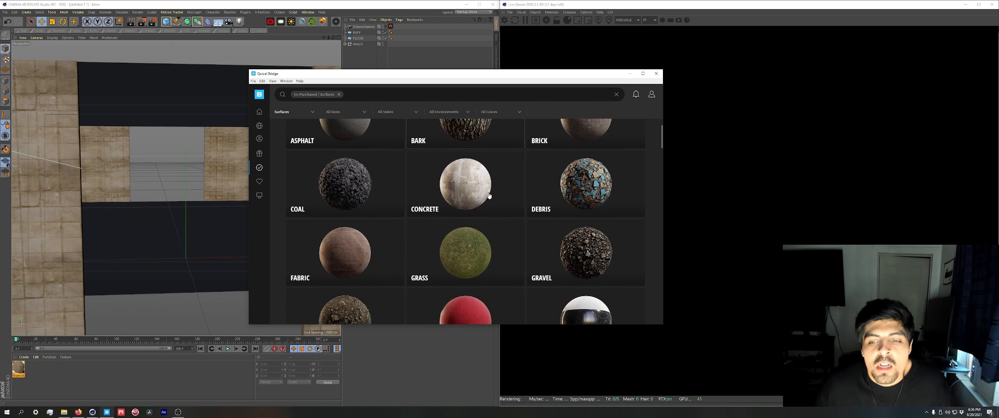
{"action": "scroll", "coordinate": [486, 204], "scroll_direction": "down", "scroll_amount": 4}
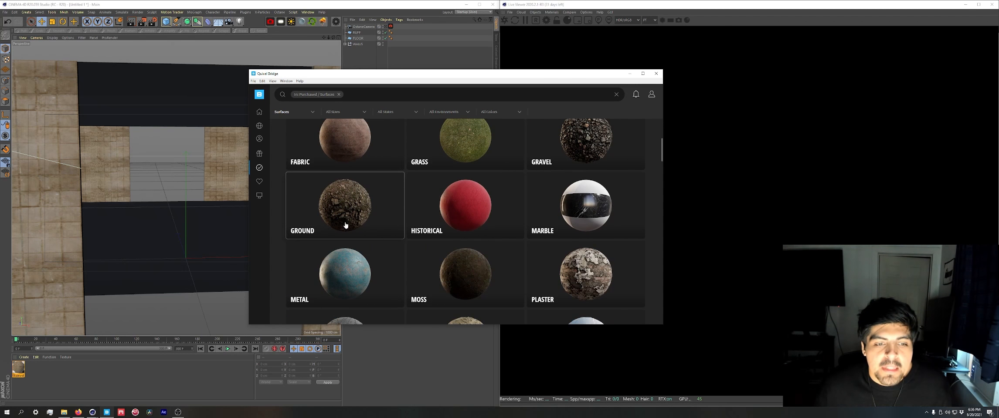
{"action": "left_click", "coordinate": [346, 225]}
{"action": "scroll", "coordinate": [384, 227], "scroll_direction": "down", "scroll_amount": 4}
{"action": "scroll", "coordinate": [413, 235], "scroll_direction": "up", "scroll_amount": 3}
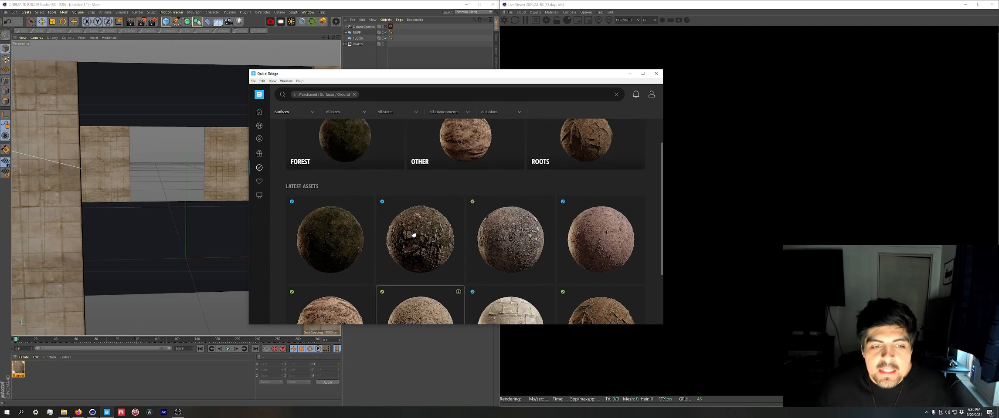
Find the Icelandic Rocky Ground surface among all purchased assets, download it and export it to Cinema 4D.
{"action": "left_click", "coordinate": [259, 168]}
{"action": "scroll", "coordinate": [425, 199], "scroll_direction": "down", "scroll_amount": 5}
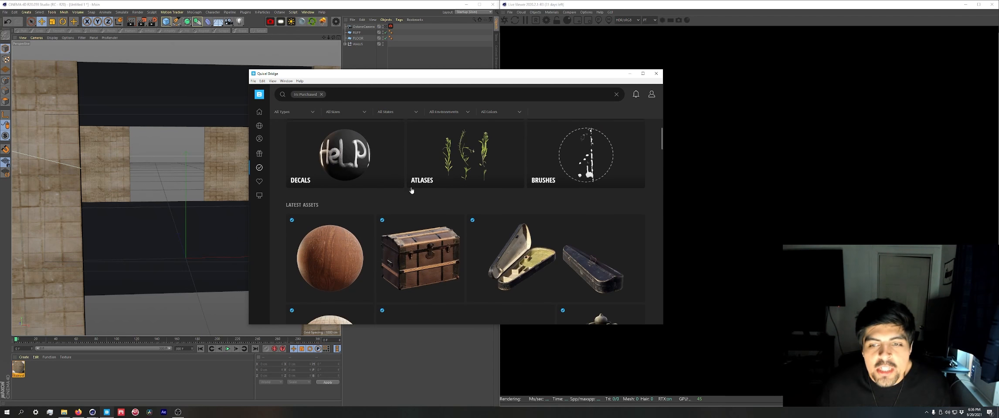
{"action": "scroll", "coordinate": [425, 199], "scroll_direction": "up", "scroll_amount": 3}
{"action": "scroll", "coordinate": [425, 199], "scroll_direction": "down", "scroll_amount": 8}
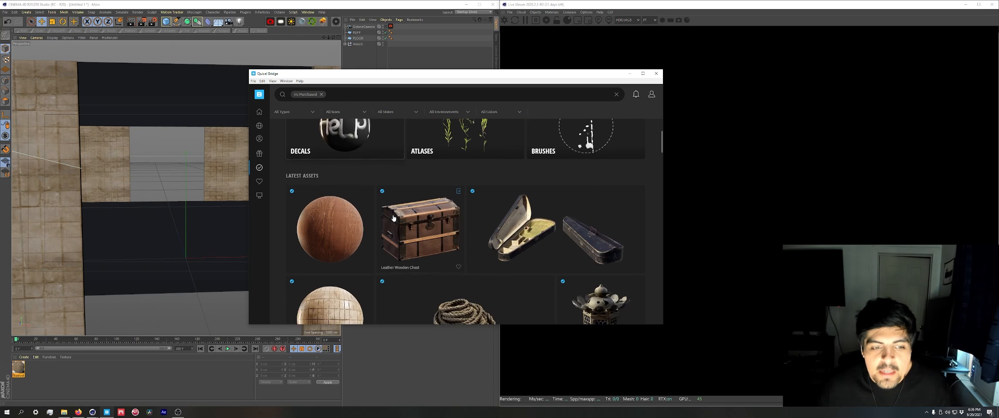
{"action": "scroll", "coordinate": [400, 227], "scroll_direction": "up", "scroll_amount": 1}
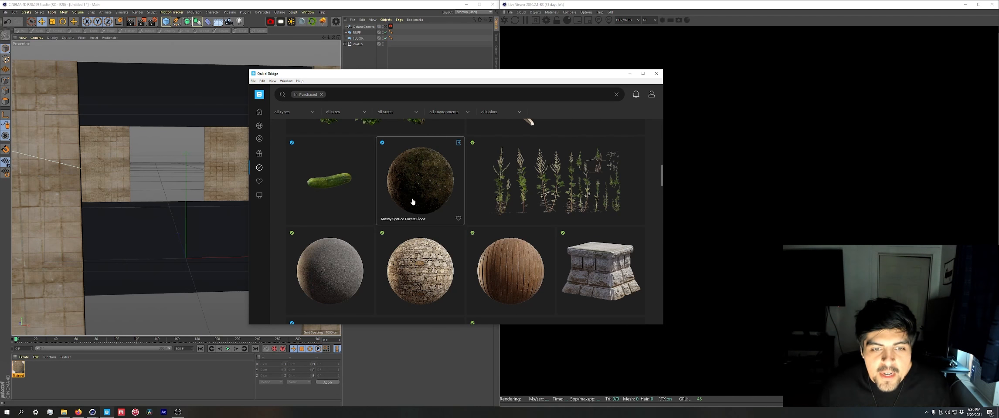
{"action": "scroll", "coordinate": [409, 218], "scroll_direction": "down", "scroll_amount": 5}
{"action": "scroll", "coordinate": [418, 212], "scroll_direction": "down", "scroll_amount": 1}
{"action": "scroll", "coordinate": [479, 218], "scroll_direction": "up", "scroll_amount": 3}
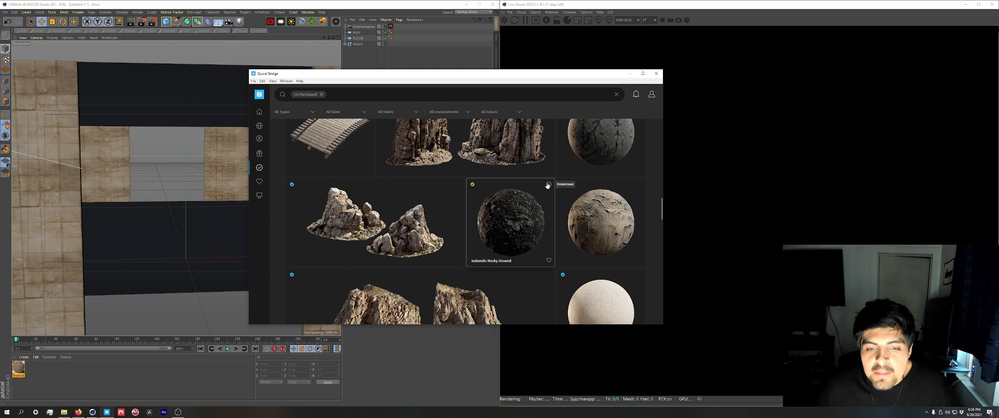
{"action": "left_click", "coordinate": [549, 184]}
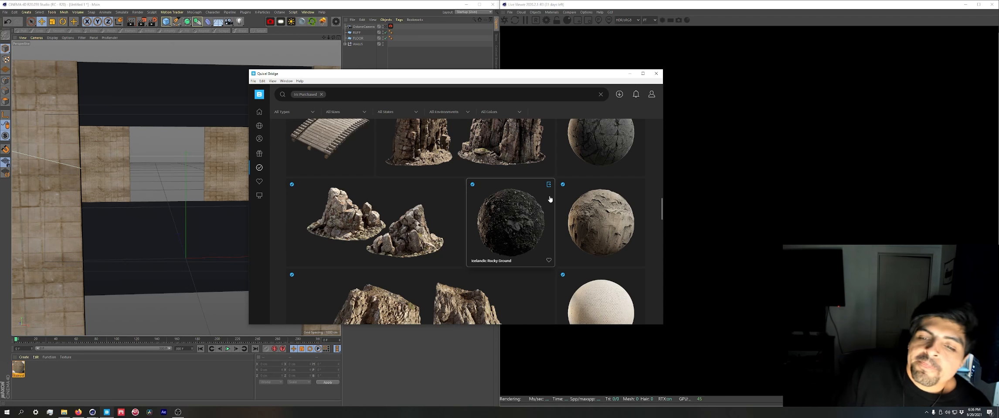
{"action": "left_click", "coordinate": [548, 185]}
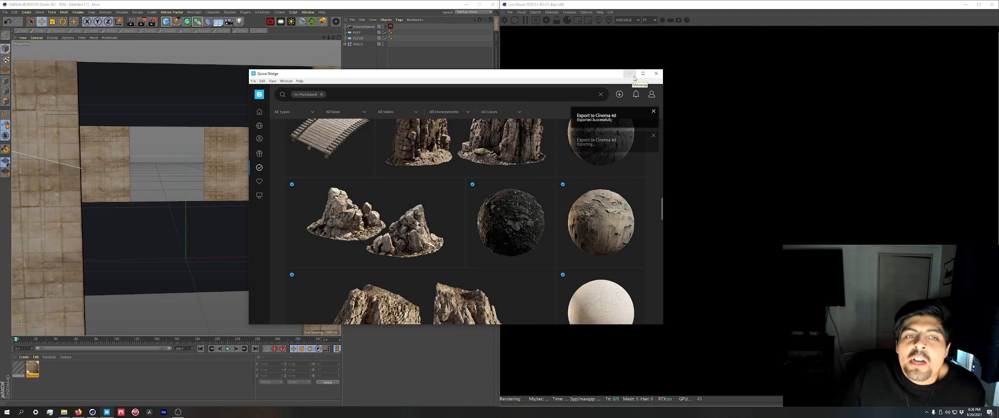
Switch to Cinema 4D and apply the imported Icelandic Rocky Ground material to the floor.
{"action": "left_click", "coordinate": [630, 74]}
{"action": "left_click", "coordinate": [16, 371]}
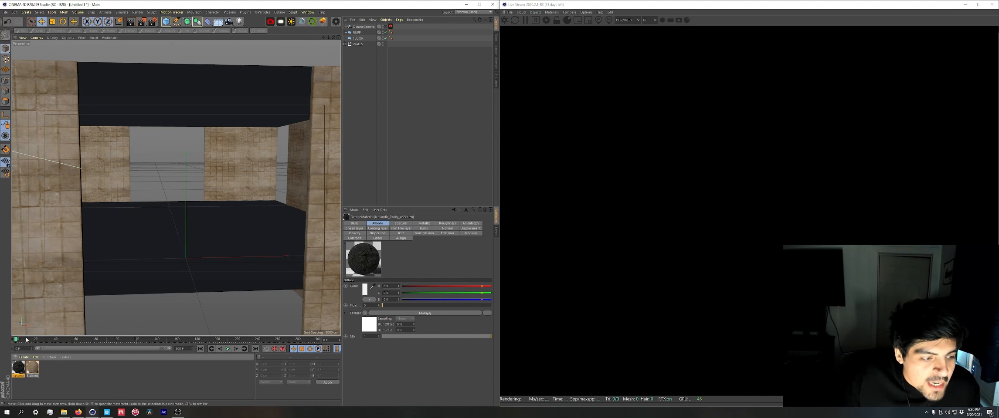
{"action": "double_click", "coordinate": [20, 371]}
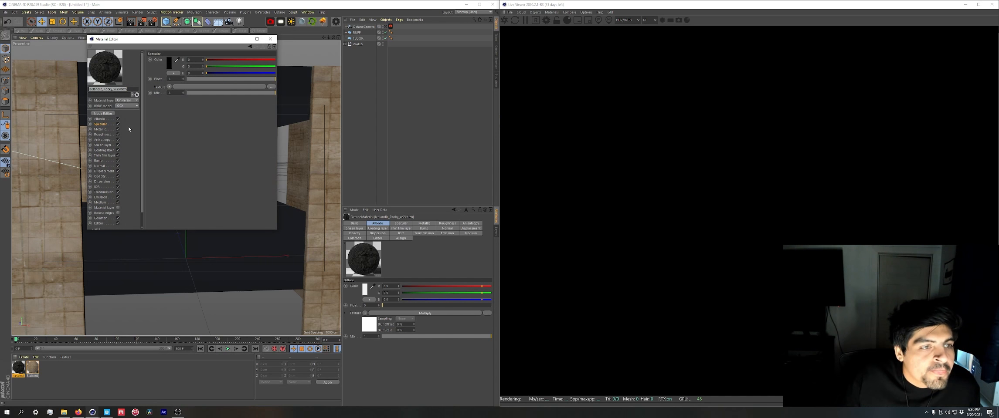
{"action": "left_click", "coordinate": [270, 39]}
{"action": "left_click_drag", "start_coordinate": [22, 369], "coordinate": [215, 186]}
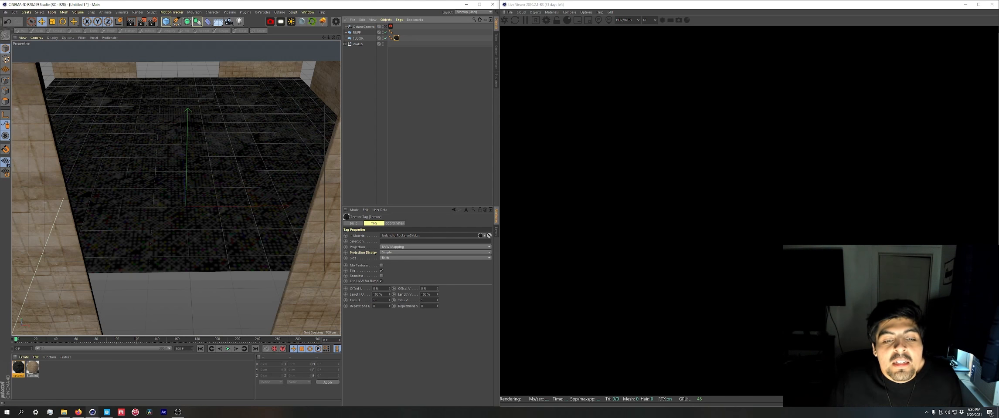
{"action": "left_click_drag", "start_coordinate": [217, 255], "coordinate": [222, 222], "text": "alt"}
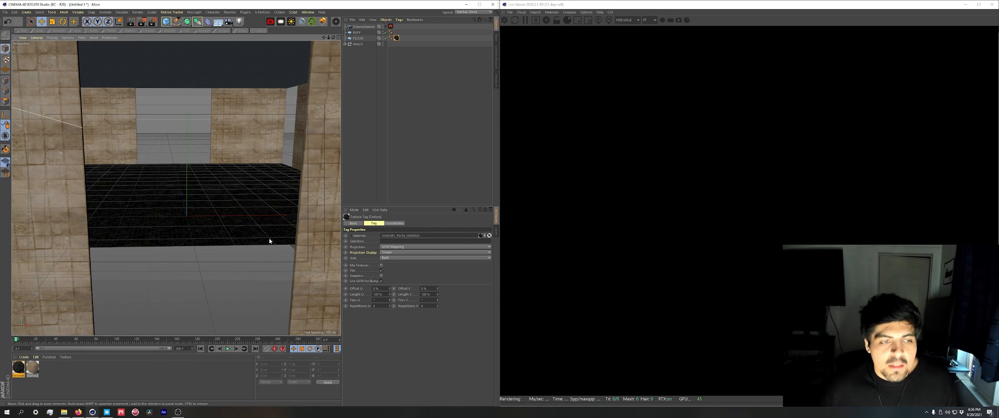
{"action": "scroll", "coordinate": [218, 214], "scroll_direction": "up", "scroll_amount": 2}
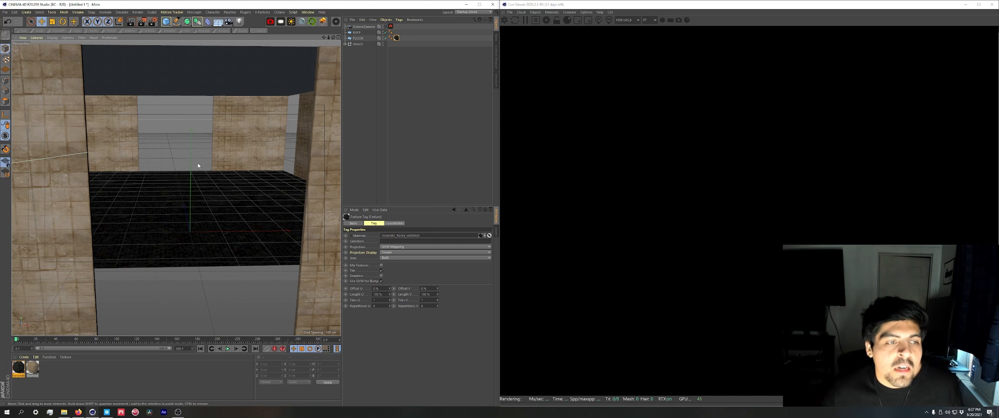
{"action": "scroll", "coordinate": [205, 170], "scroll_direction": "up", "scroll_amount": 3}
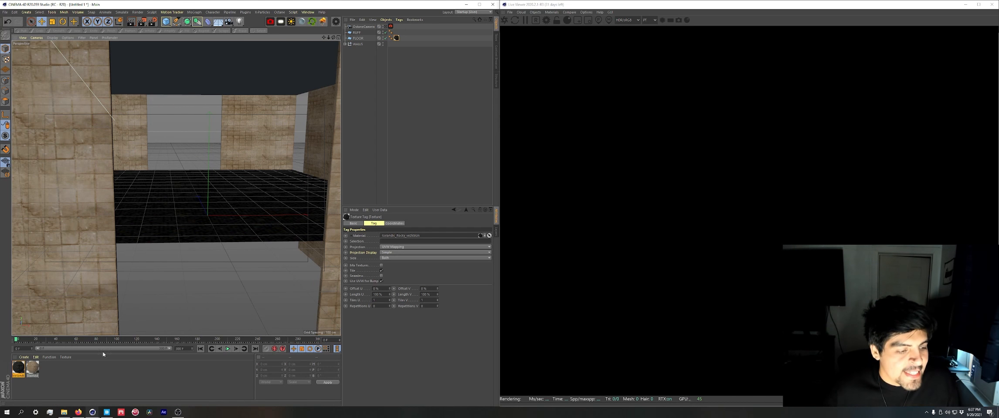
{"action": "scroll", "coordinate": [223, 146], "scroll_direction": "up", "scroll_amount": 5}
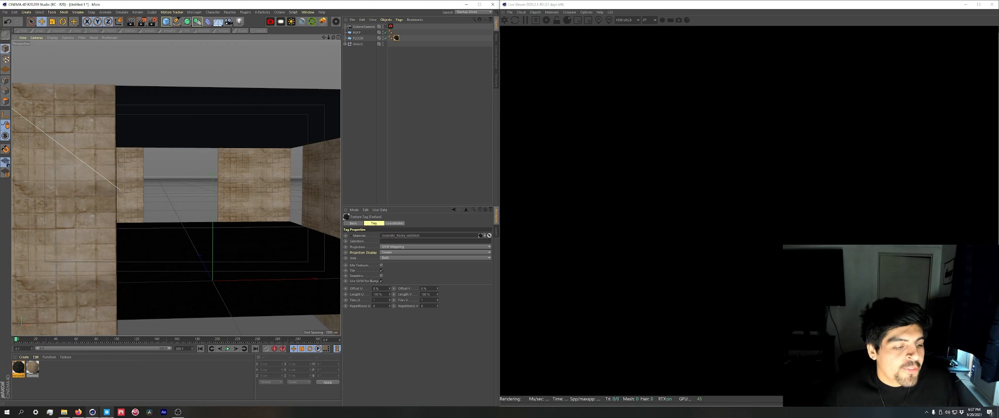
Switch to Quixel Bridge and browse all purchased assets for a roof material.
{"action": "left_click", "coordinate": [107, 412]}
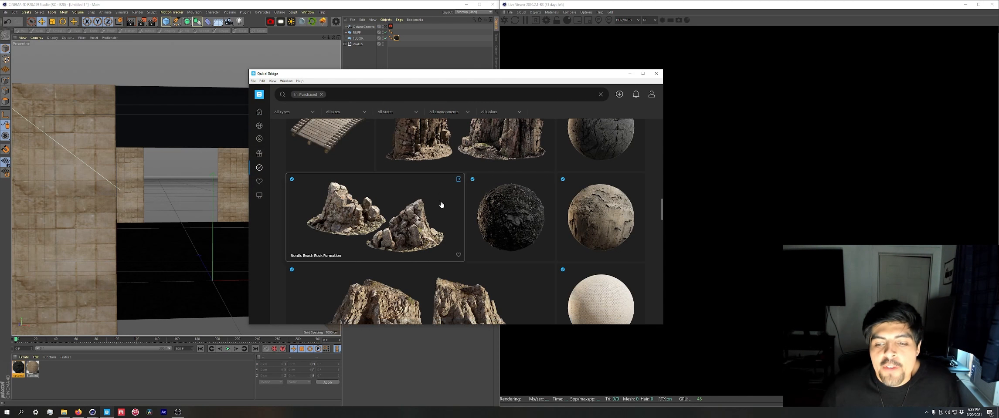
{"action": "scroll", "coordinate": [436, 199], "scroll_direction": "down", "scroll_amount": 3}
{"action": "scroll", "coordinate": [445, 208], "scroll_direction": "down", "scroll_amount": 3}
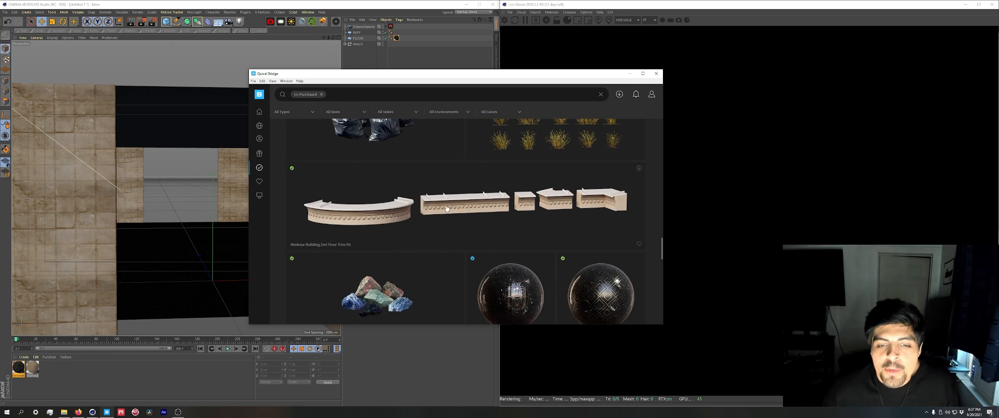
{"action": "scroll", "coordinate": [447, 209], "scroll_direction": "down", "scroll_amount": 3}
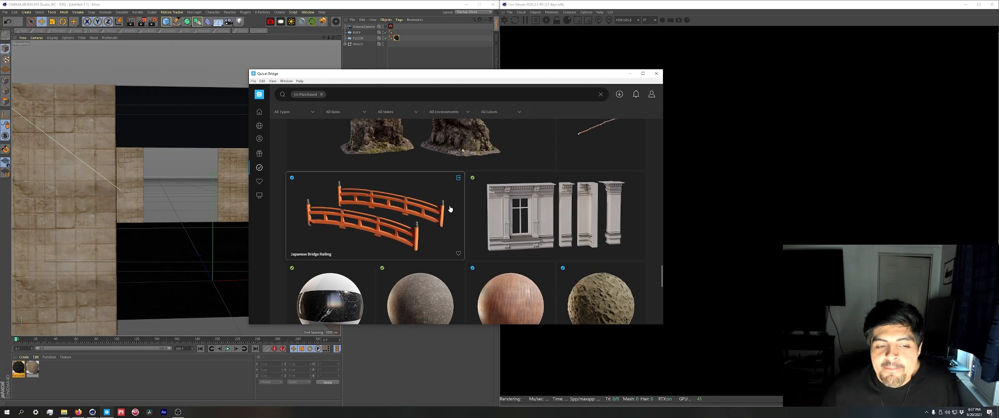
{"action": "scroll", "coordinate": [451, 210], "scroll_direction": "up", "scroll_amount": 5}
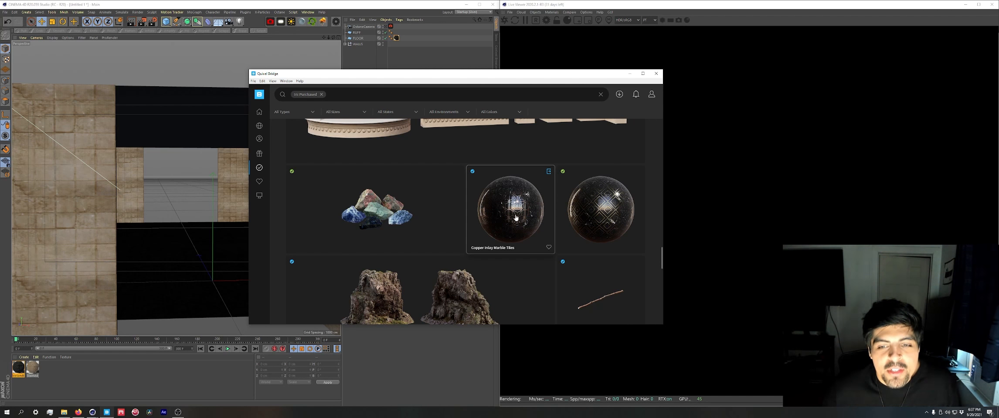
{"action": "scroll", "coordinate": [515, 218], "scroll_direction": "down", "scroll_amount": 3}
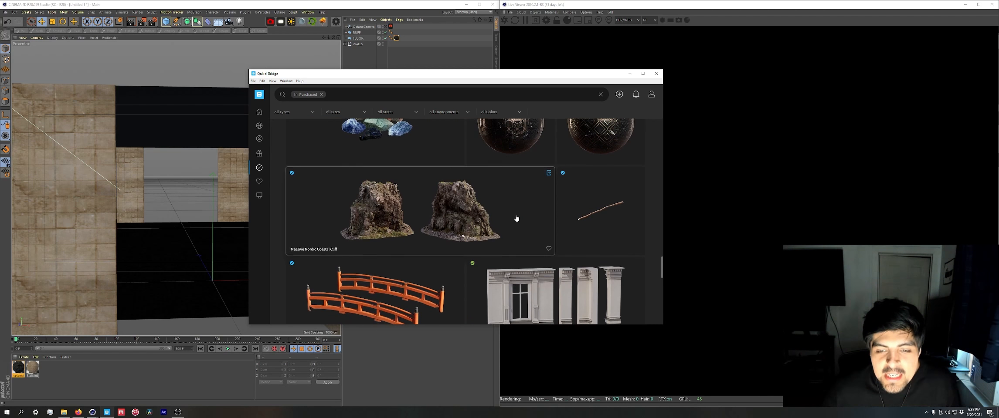
{"action": "scroll", "coordinate": [515, 217], "scroll_direction": "up", "scroll_amount": 1}
{"action": "scroll", "coordinate": [493, 171], "scroll_direction": "up", "scroll_amount": 1}
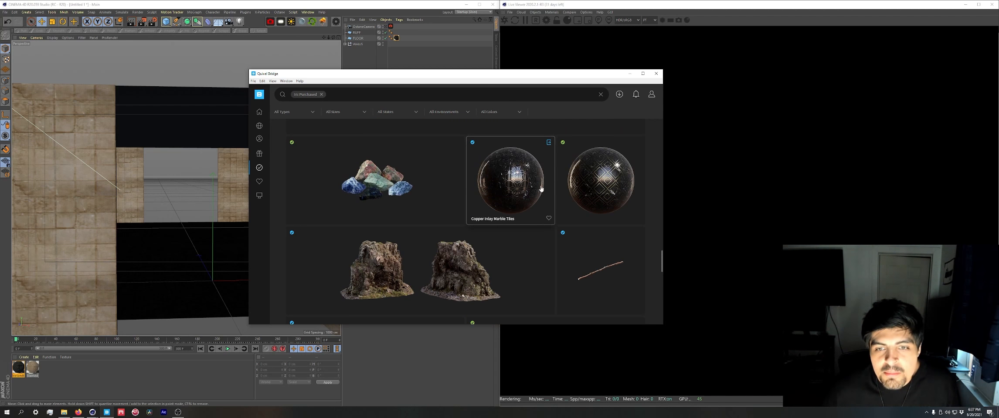
{"action": "scroll", "coordinate": [478, 177], "scroll_direction": "down", "scroll_amount": 5}
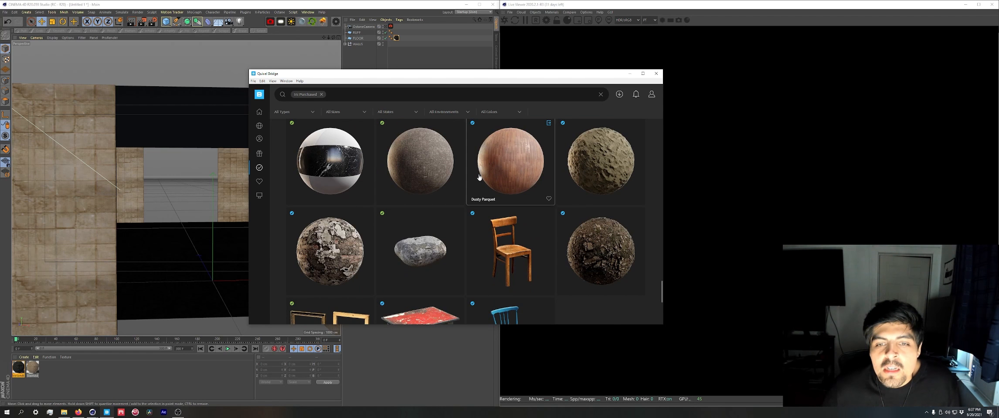
{"action": "scroll", "coordinate": [330, 182], "scroll_direction": "down", "scroll_amount": 10}
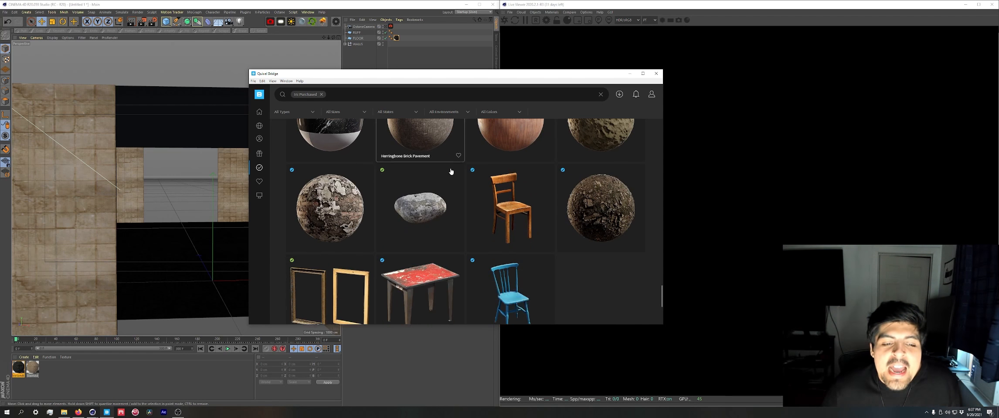
Find the Dirty Floor Tiles surface in the purchased Tile category and export it to Cinema 4D.
{"action": "mouse_move", "coordinate": [259, 170]}
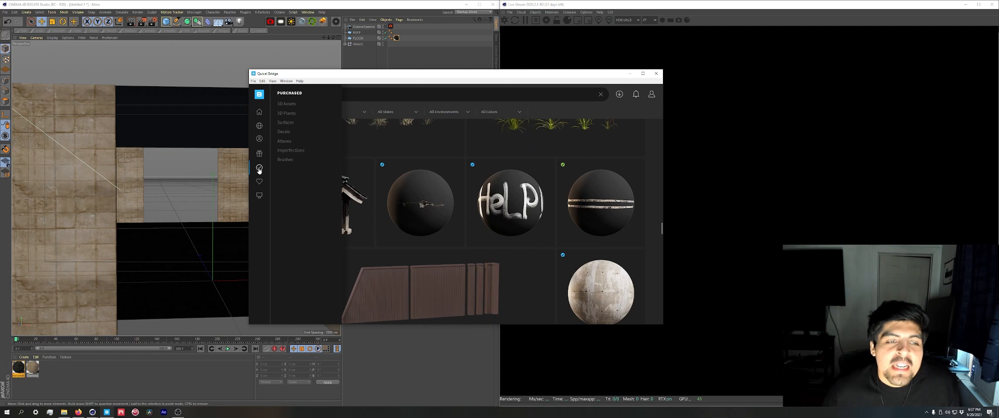
{"action": "left_click", "coordinate": [286, 123]}
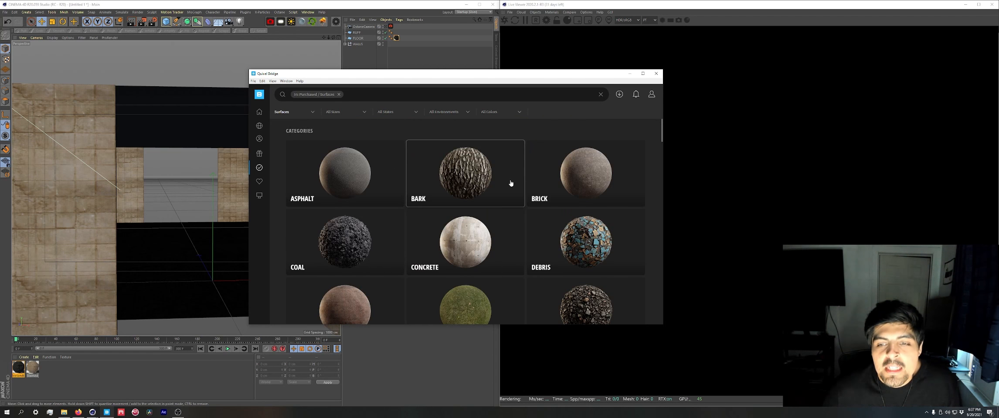
{"action": "scroll", "coordinate": [510, 183], "scroll_direction": "down", "scroll_amount": 8}
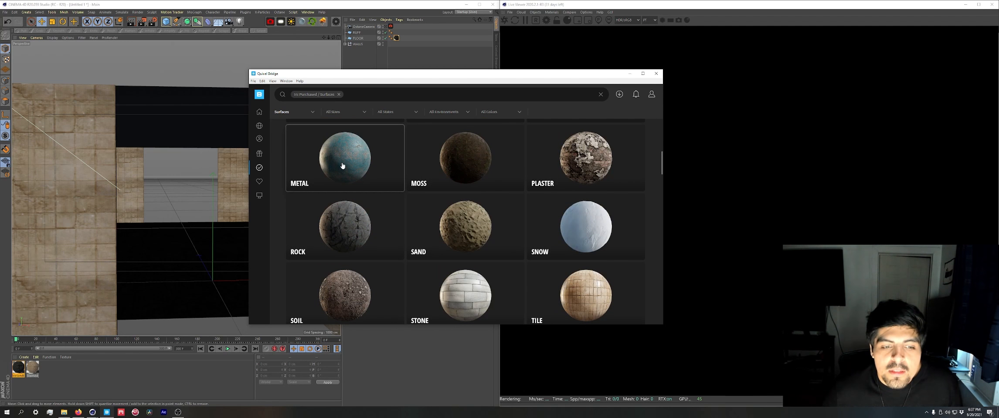
{"action": "scroll", "coordinate": [353, 166], "scroll_direction": "down", "scroll_amount": 2}
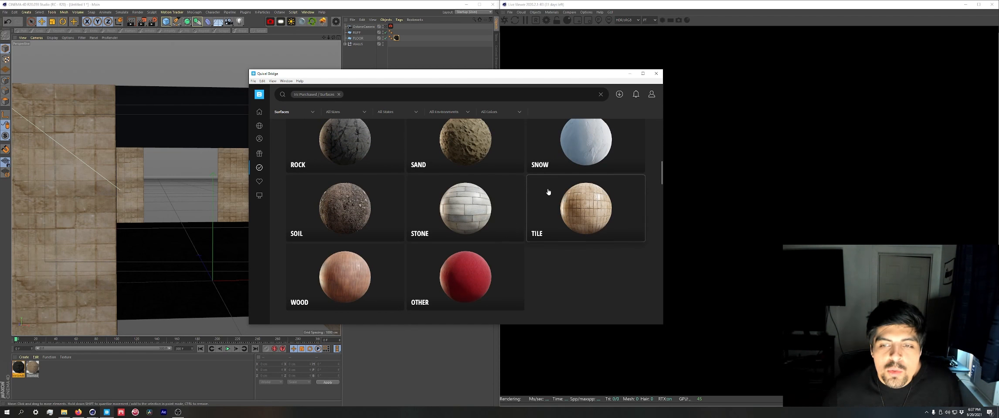
{"action": "left_click", "coordinate": [570, 204]}
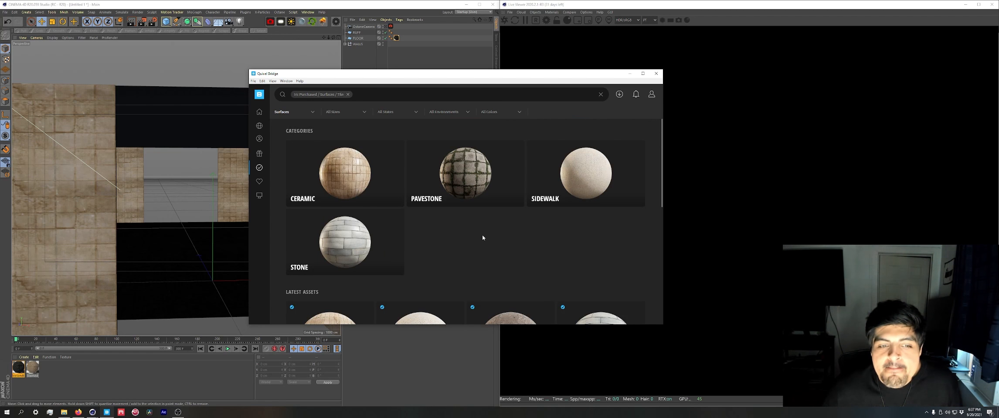
{"action": "scroll", "coordinate": [481, 235], "scroll_direction": "down", "scroll_amount": 3}
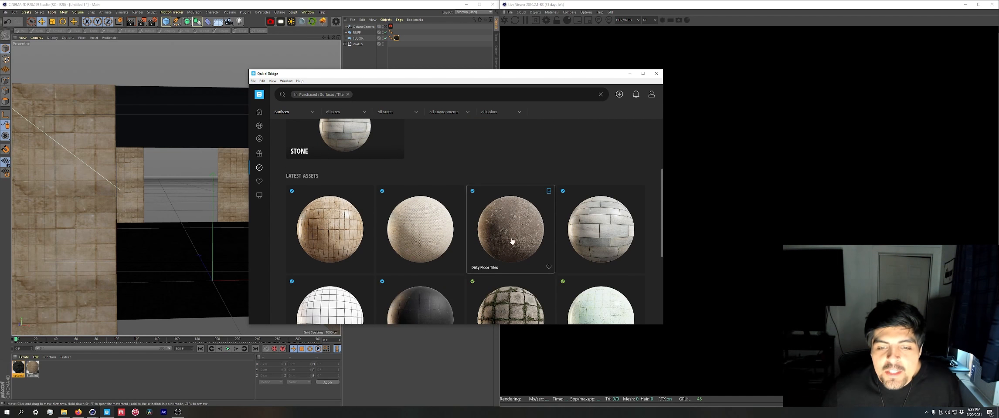
{"action": "scroll", "coordinate": [512, 241], "scroll_direction": "down", "scroll_amount": 1}
{"action": "scroll", "coordinate": [517, 165], "scroll_direction": "down", "scroll_amount": 1}
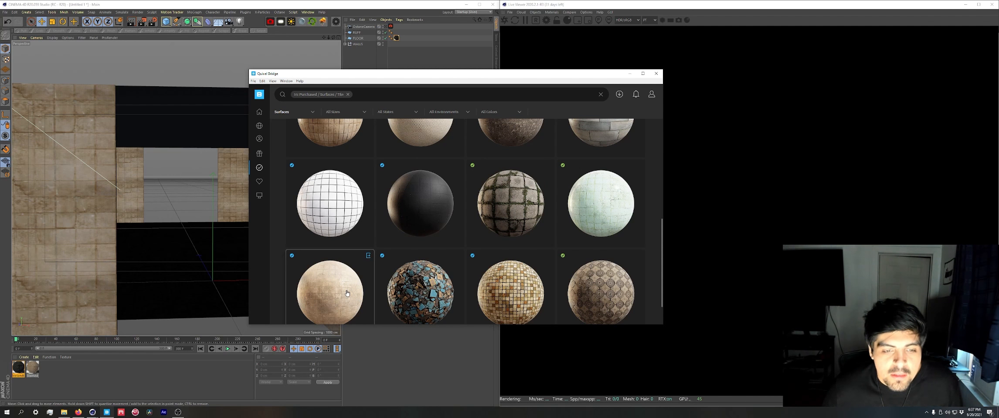
{"action": "scroll", "coordinate": [348, 254], "scroll_direction": "down", "scroll_amount": 1}
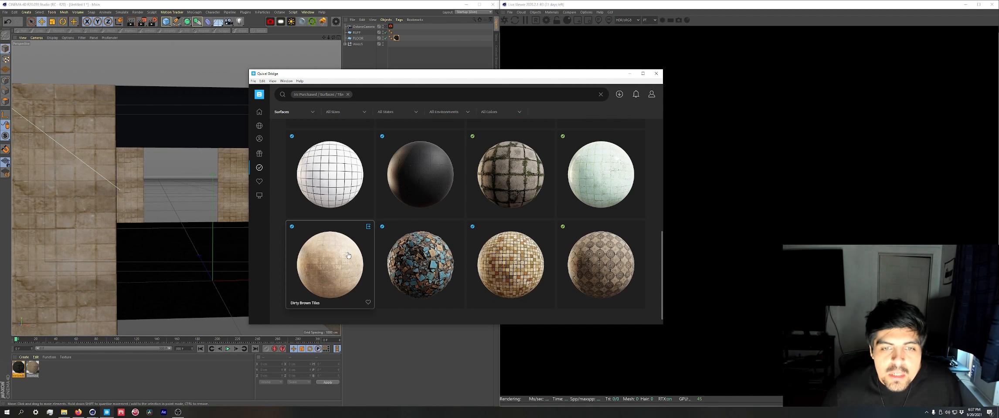
{"action": "scroll", "coordinate": [348, 256], "scroll_direction": "up", "scroll_amount": 3}
{"action": "left_click", "coordinate": [548, 134]}
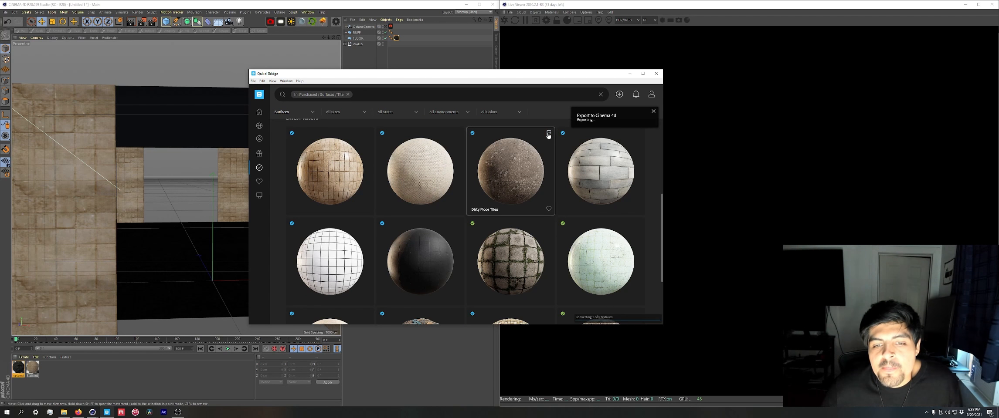
Return to Cinema 4D and apply the imported Dirty Floor Tiles material to the roof.
{"action": "left_click", "coordinate": [630, 73]}
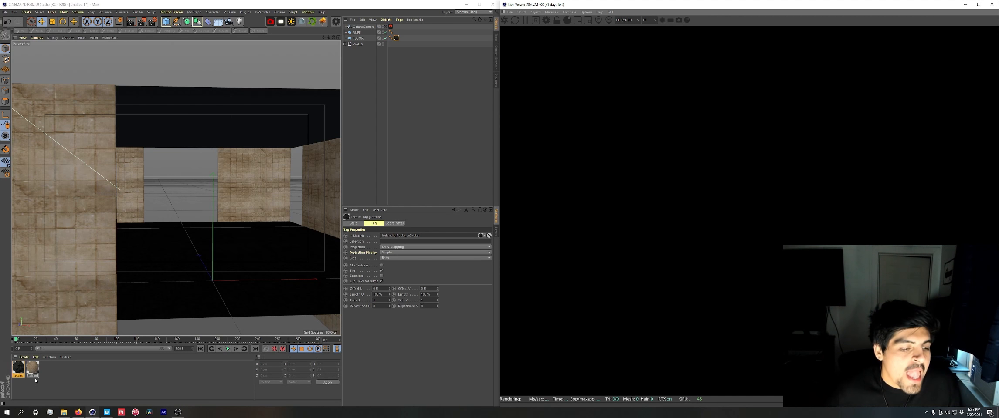
{"action": "left_click", "coordinate": [107, 412]}
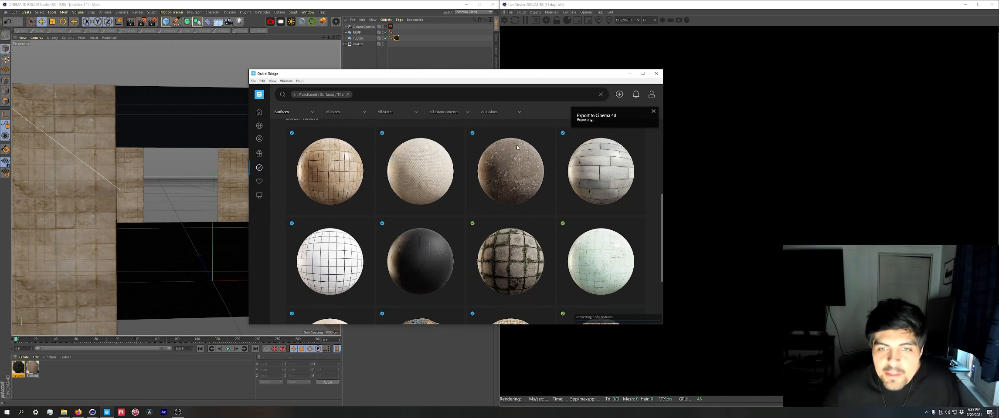
{"action": "left_click", "coordinate": [630, 74]}
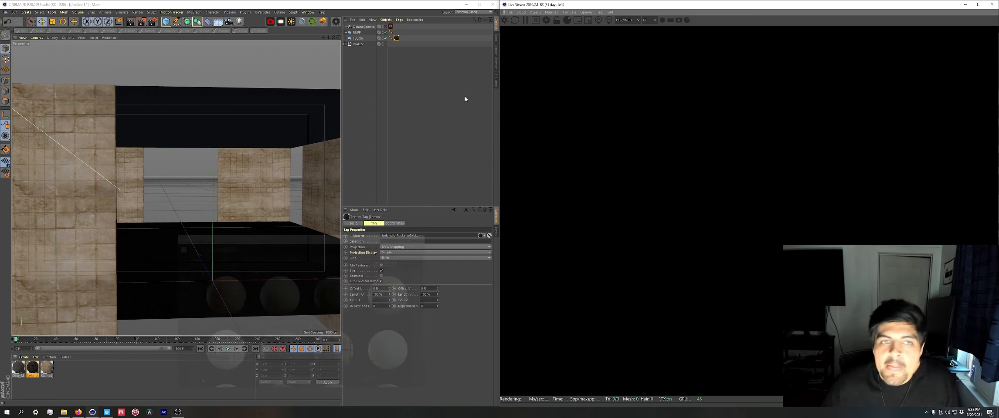
{"action": "left_click_drag", "start_coordinate": [18, 368], "coordinate": [238, 119]}
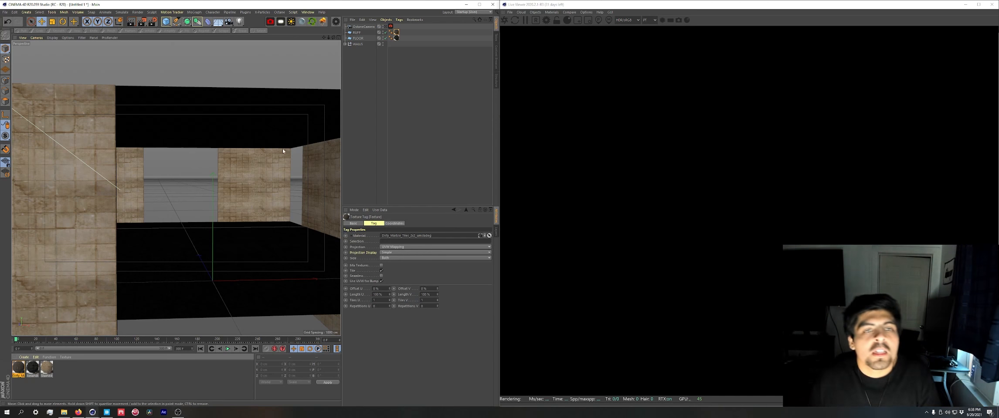
Select the Octane camera and look at the room through it.
{"action": "mouse_move", "coordinate": [208, 207]}
{"action": "left_mouse_down", "text": "alt"}
{"action": "mouse_move", "coordinate": [237, 231]}
{"action": "mouse_move", "coordinate": [256, 215]}
{"action": "mouse_move", "coordinate": [213, 208]}
{"action": "left_mouse_up", "text": "alt"}
{"action": "scroll", "coordinate": [214, 204], "scroll_direction": "down", "scroll_amount": 8}
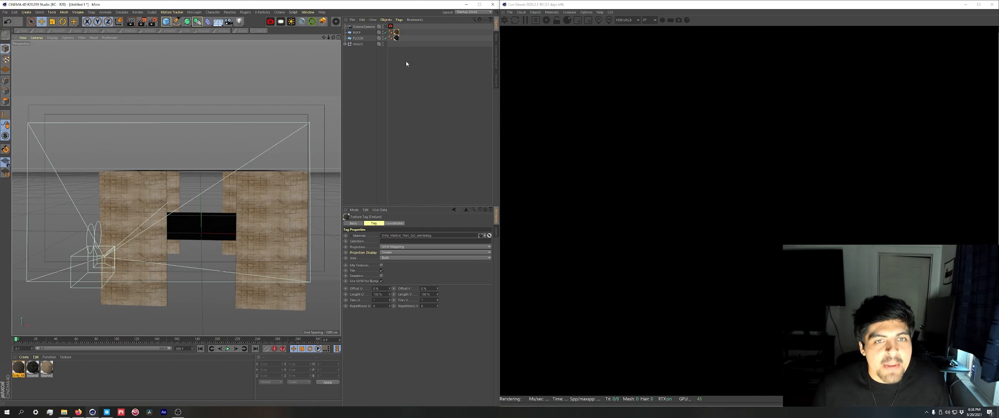
{"action": "left_click", "coordinate": [385, 26]}
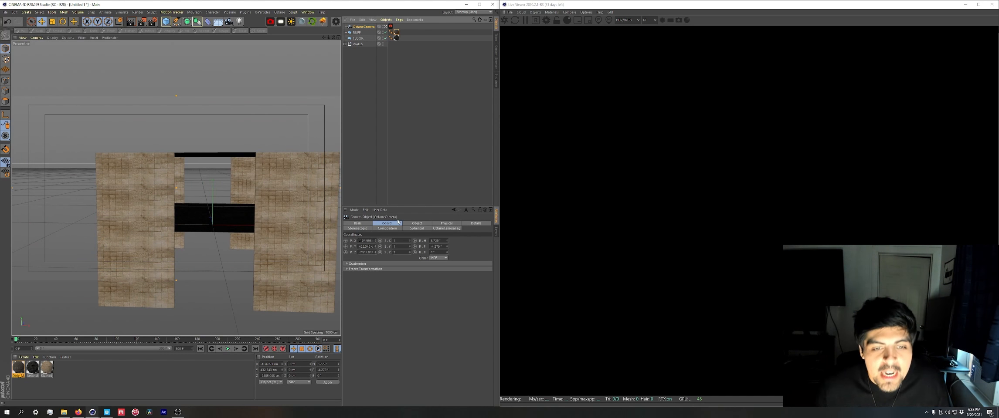
{"action": "left_click", "coordinate": [386, 27]}
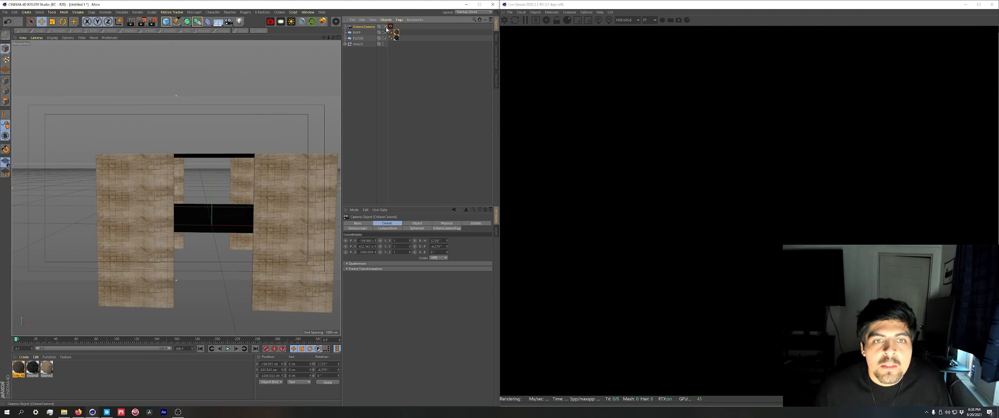
{"action": "left_click", "coordinate": [386, 27]}
Reset the Octane camera's position and rotation coordinates to 0 on every axis.
{"action": "left_click", "coordinate": [389, 229]}
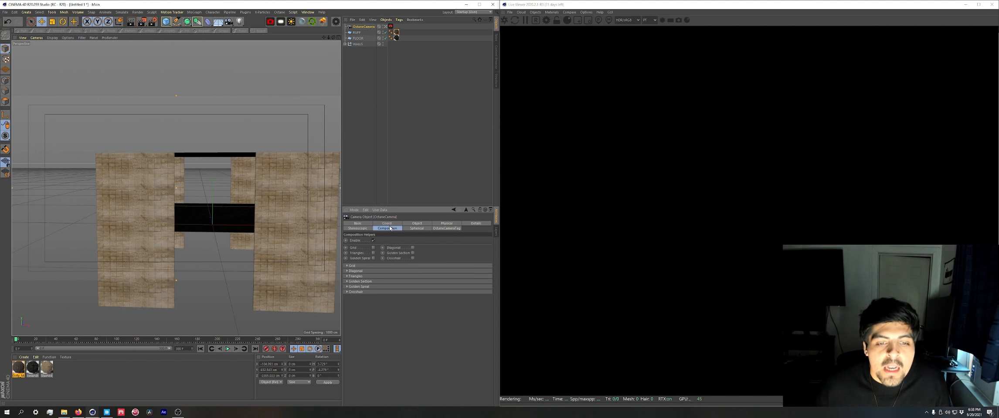
{"action": "left_click", "coordinate": [386, 223]}
{"action": "double_click", "coordinate": [371, 240]}
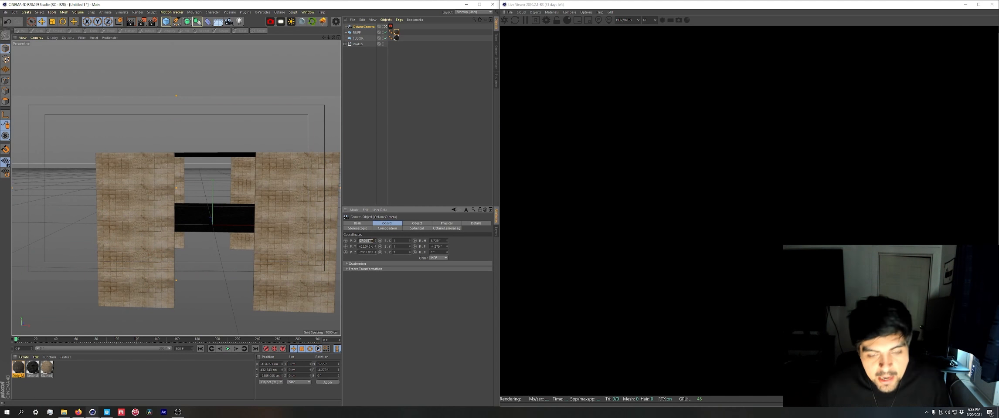
{"action": "type", "text": "0"}
{"action": "key", "text": "Return"}
{"action": "type", "text": "0"}
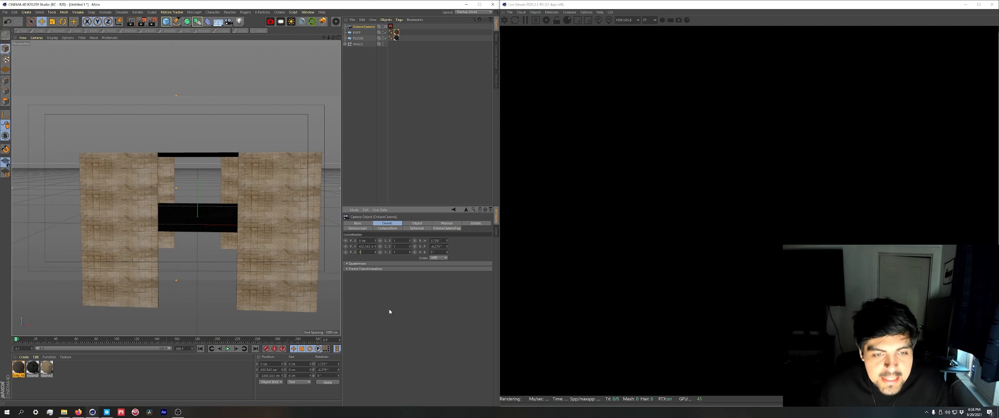
{"action": "key", "text": "Return"}
{"action": "key", "text": "Return"}
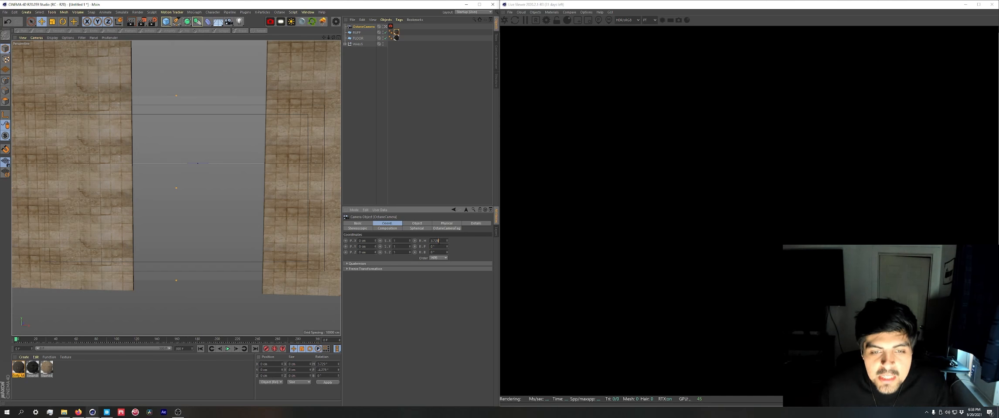
{"action": "type", "text": "0"}
{"action": "key", "text": "Return"}
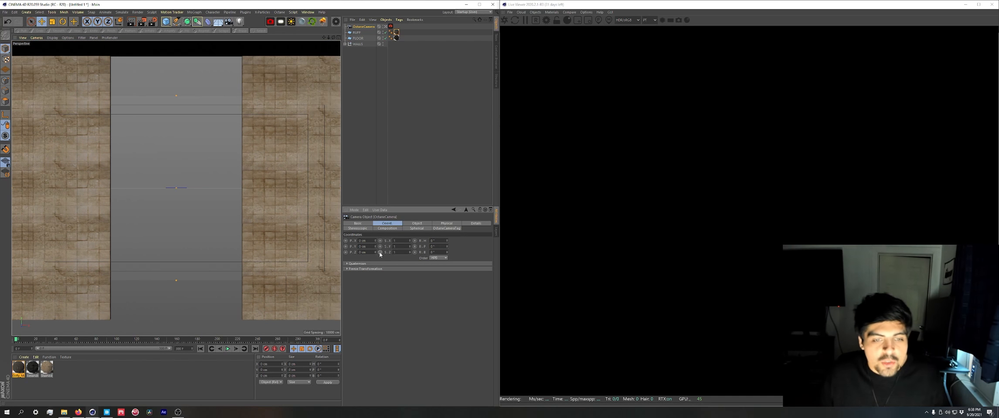
Move the Octane camera back along Z to frame the room's front and set its Y position to 250 cm.
{"action": "left_click_drag", "start_coordinate": [375, 253], "coordinate": [375, 302]}
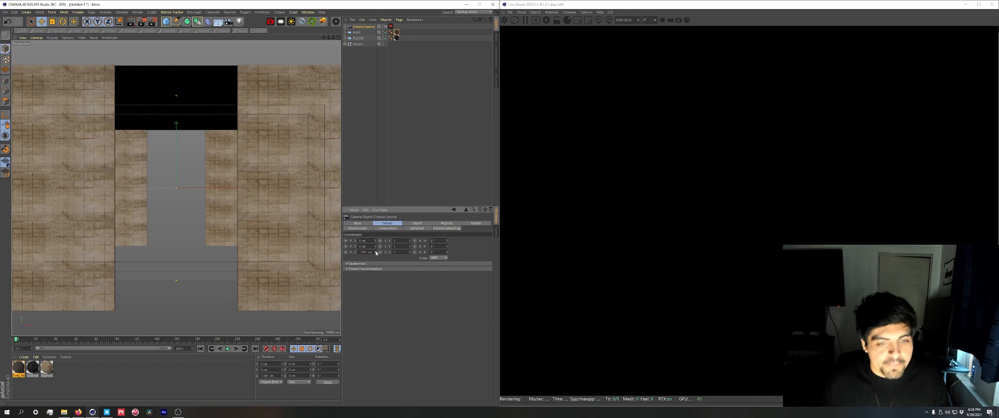
{"action": "mouse_move", "coordinate": [376, 251]}
{"action": "left_mouse_down"}
{"action": "mouse_move", "coordinate": [376, 279]}
{"action": "mouse_move", "coordinate": [375, 238]}
{"action": "left_mouse_up"}
{"action": "double_click", "coordinate": [367, 246]}
{"action": "type", "text": "250"}
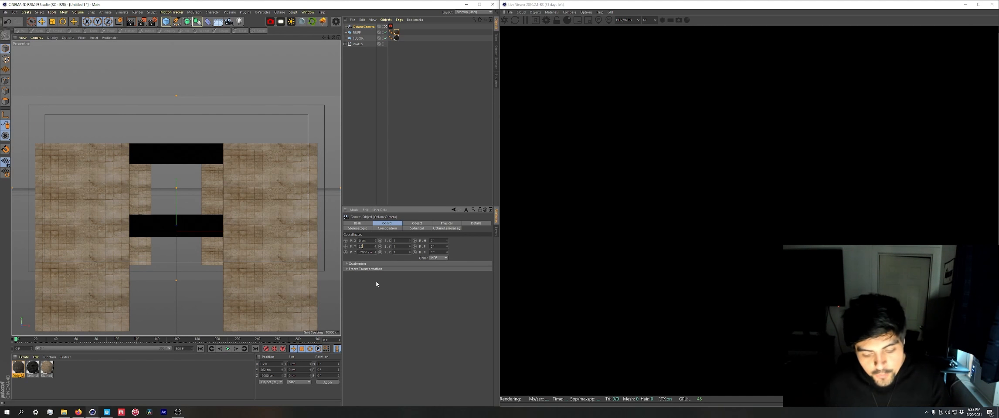
{"action": "key", "text": "Return"}
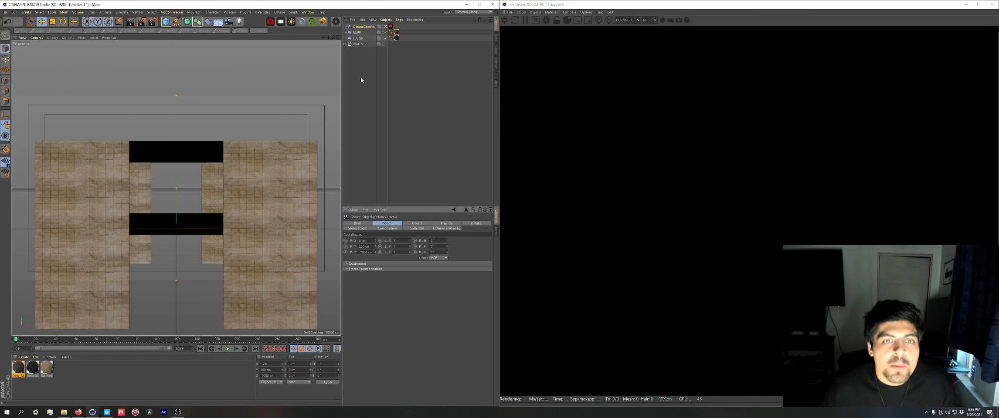
Lower the FLOOR plane to a Y position of -250 cm at the base of the walls.
{"action": "left_click", "coordinate": [357, 38]}
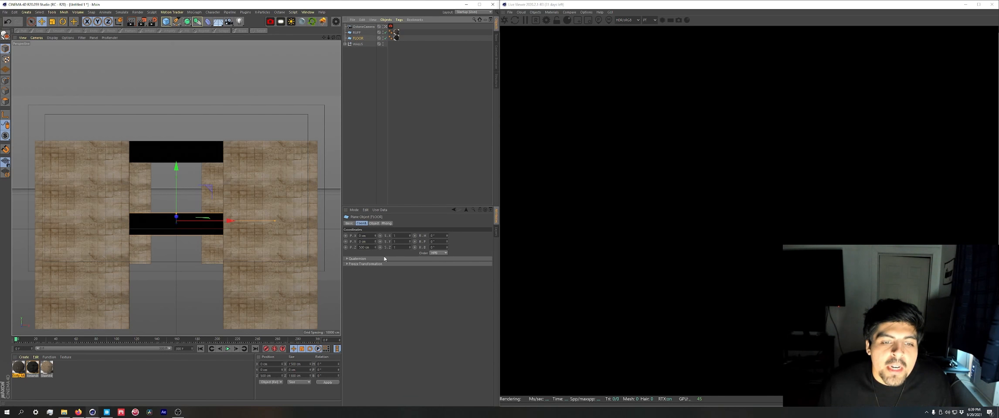
{"action": "left_click", "coordinate": [360, 242]}
{"action": "key", "text": "BackSpace"}
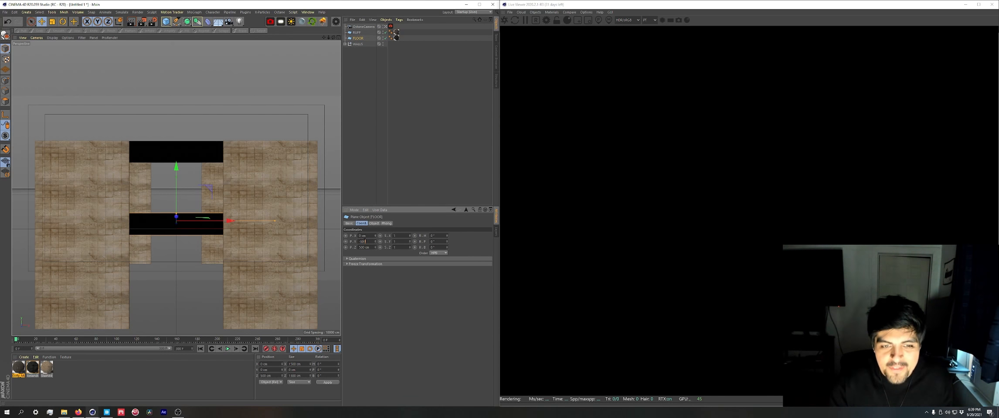
{"action": "key", "text": "Return"}
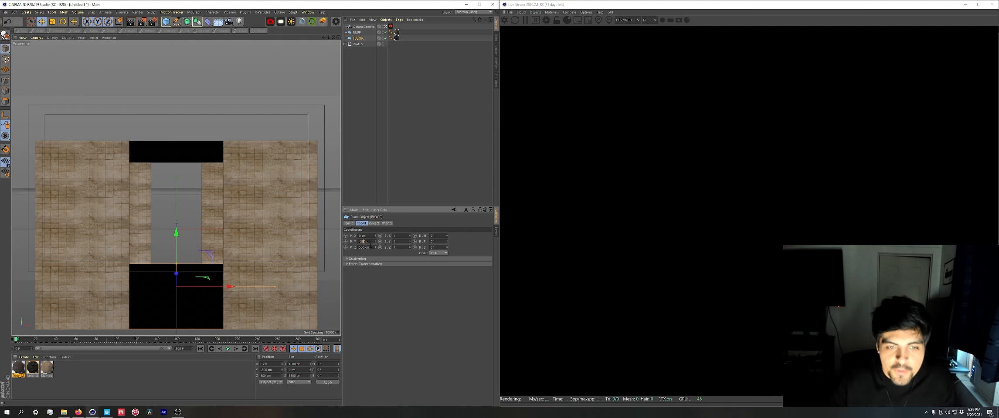
{"action": "key", "text": "Return"}
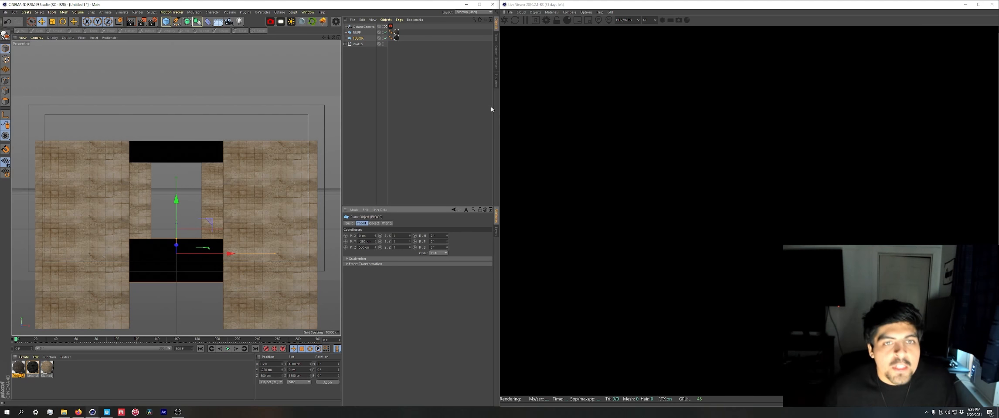
Leave the Octane camera view and add an Octane Scatter object to the scene.
{"action": "left_click", "coordinate": [386, 27]}
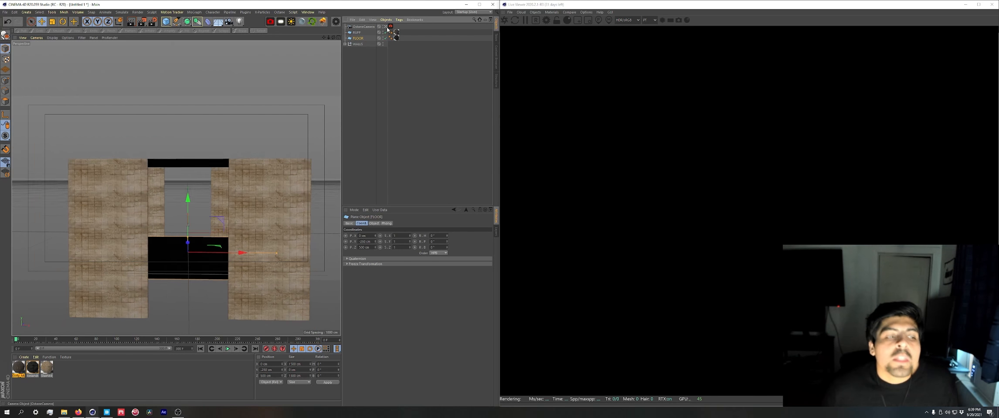
{"action": "left_click_drag", "start_coordinate": [218, 231], "coordinate": [187, 205], "text": "alt"}
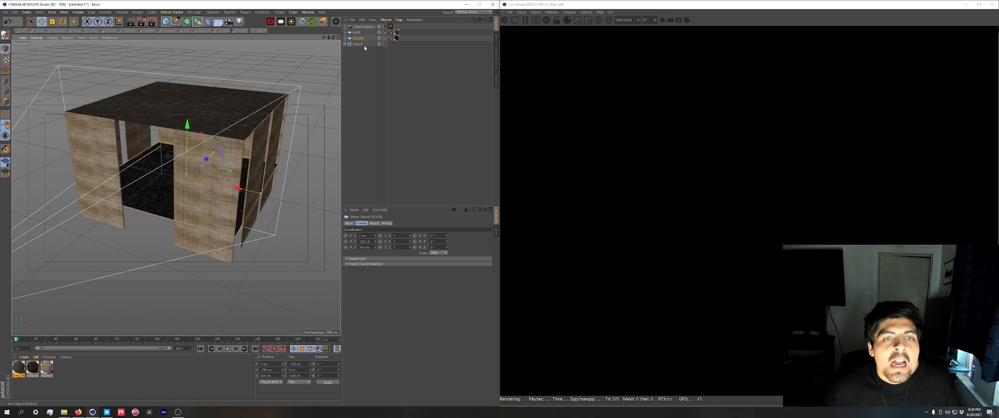
{"action": "left_click_drag", "start_coordinate": [162, 195], "coordinate": [179, 220], "text": "alt"}
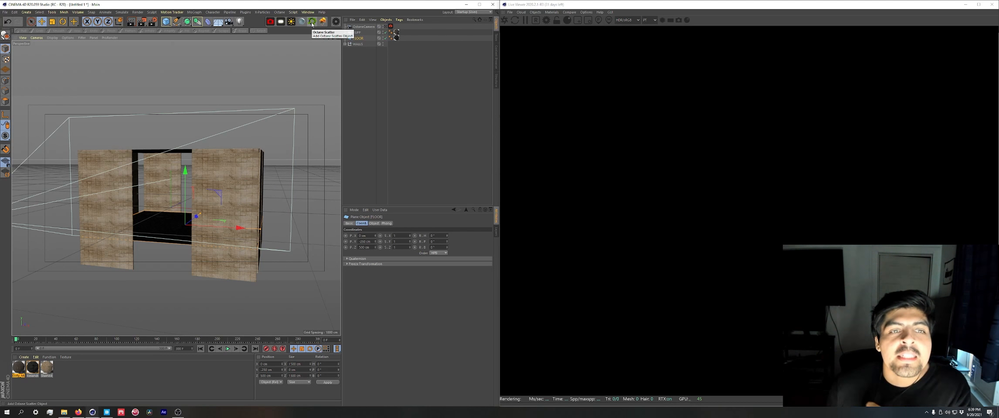
{"action": "left_click", "coordinate": [535, 15]}
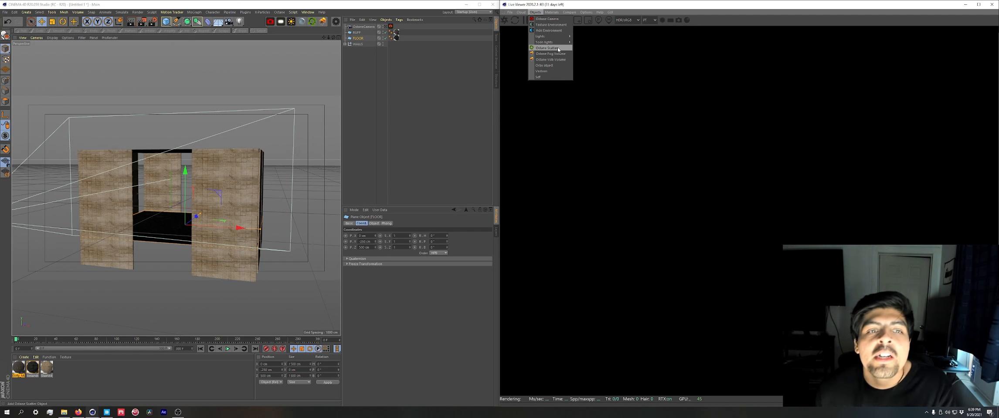
{"action": "left_click", "coordinate": [388, 60]}
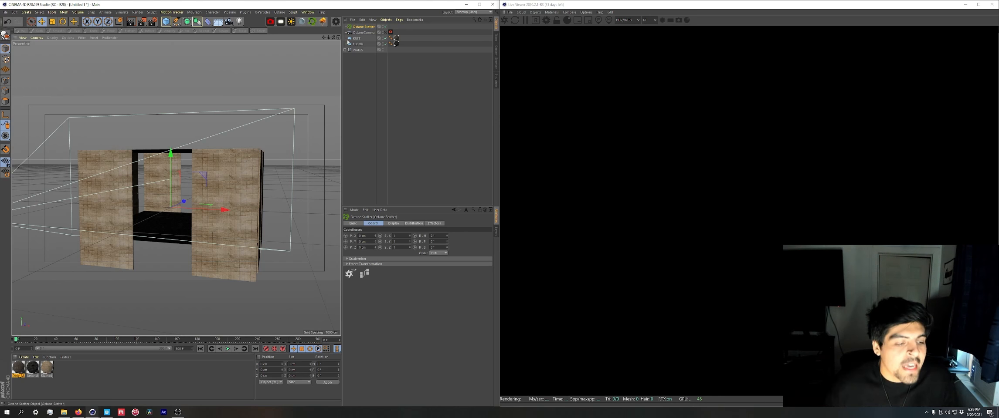
Switch to Quixel Bridge and export the Bigleaf Hydrangea from the purchased 3D Plants, Flowering Plant category to Cinema 4D.
{"action": "left_click", "coordinate": [107, 414]}
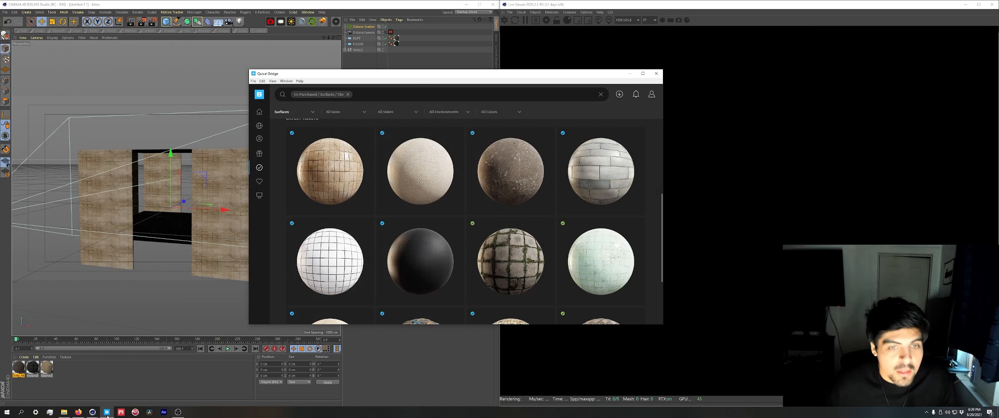
{"action": "mouse_move", "coordinate": [260, 170]}
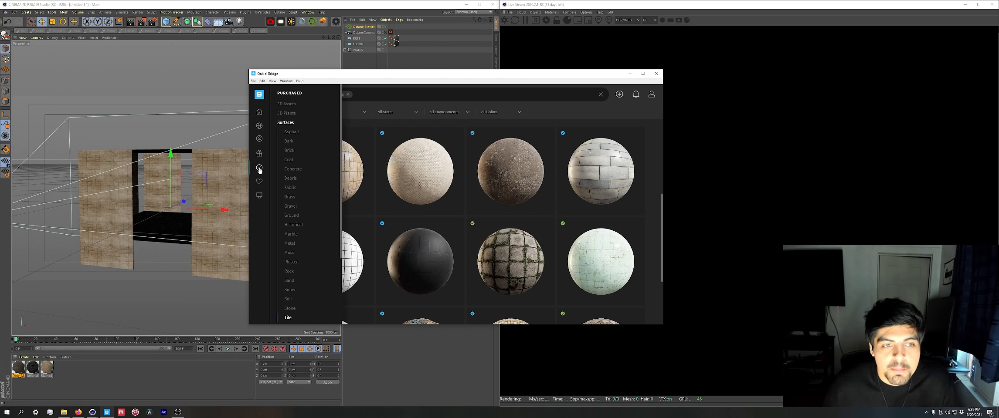
{"action": "left_click_drag", "start_coordinate": [500, 78], "coordinate": [459, 71]}
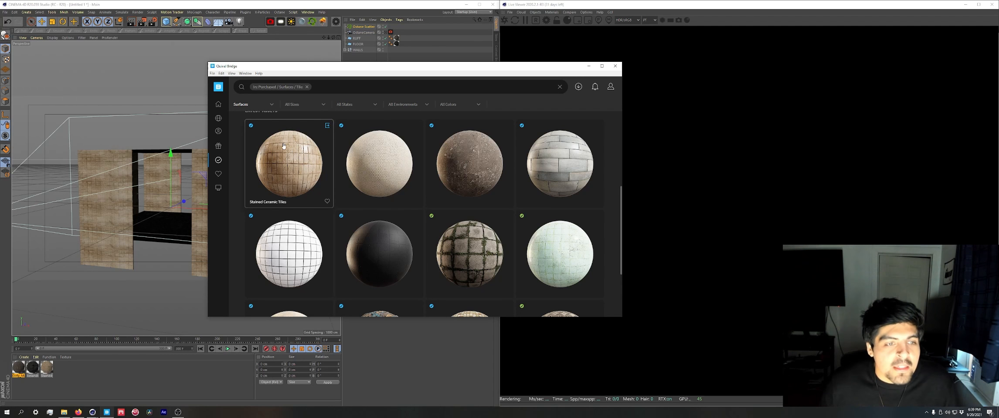
{"action": "mouse_move", "coordinate": [222, 102]}
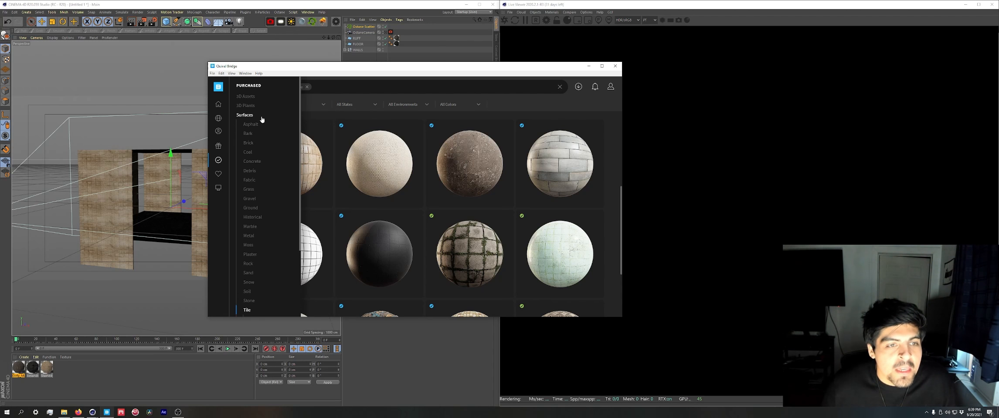
{"action": "left_click", "coordinate": [249, 106]}
{"action": "scroll", "coordinate": [431, 219], "scroll_direction": "down", "scroll_amount": 1}
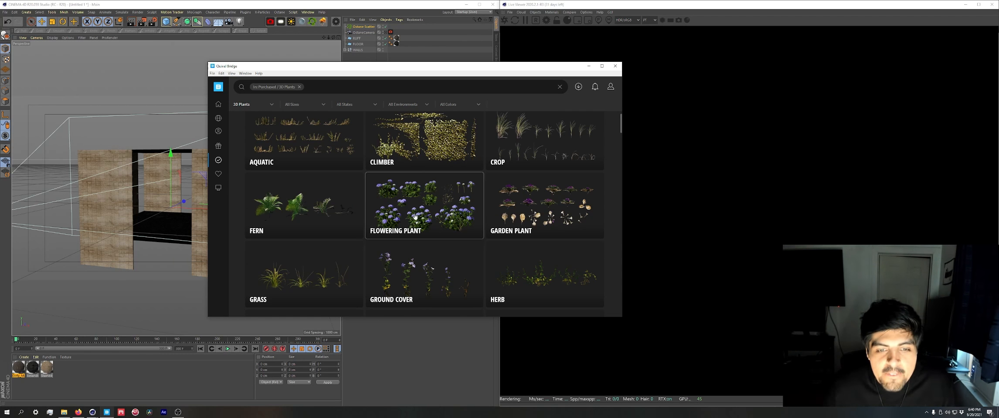
{"action": "left_click", "coordinate": [416, 216]}
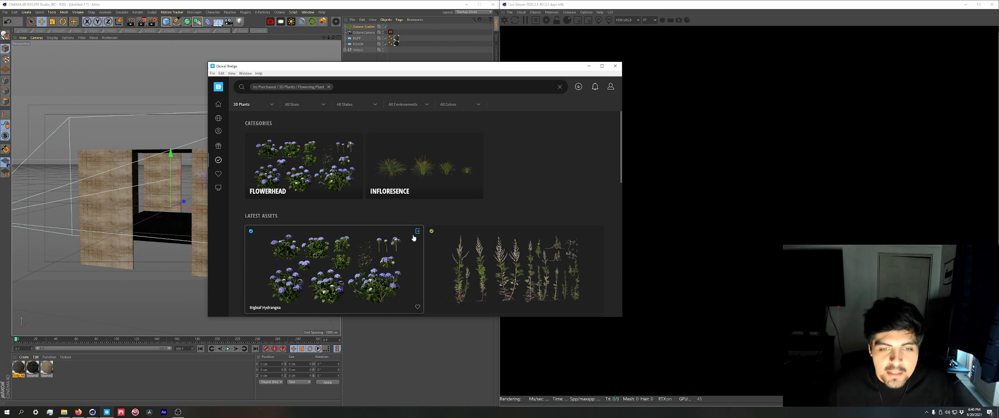
{"action": "left_click", "coordinate": [417, 232]}
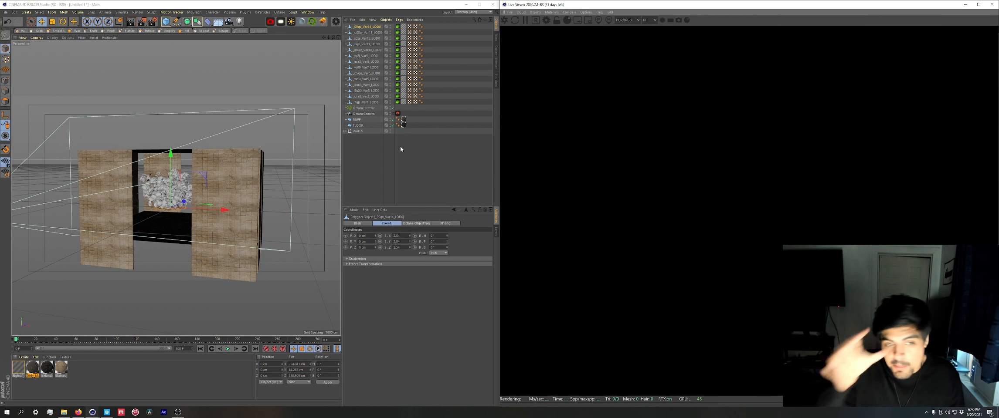
Examine the imported hydrangea plants inside the room and their Octane material.
{"action": "scroll", "coordinate": [169, 192], "scroll_direction": "up", "scroll_amount": 2}
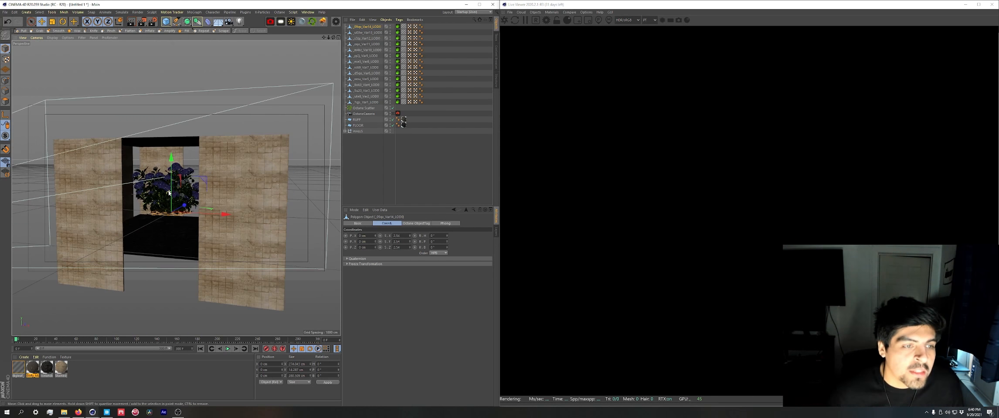
{"action": "scroll", "coordinate": [169, 192], "scroll_direction": "up", "scroll_amount": 2}
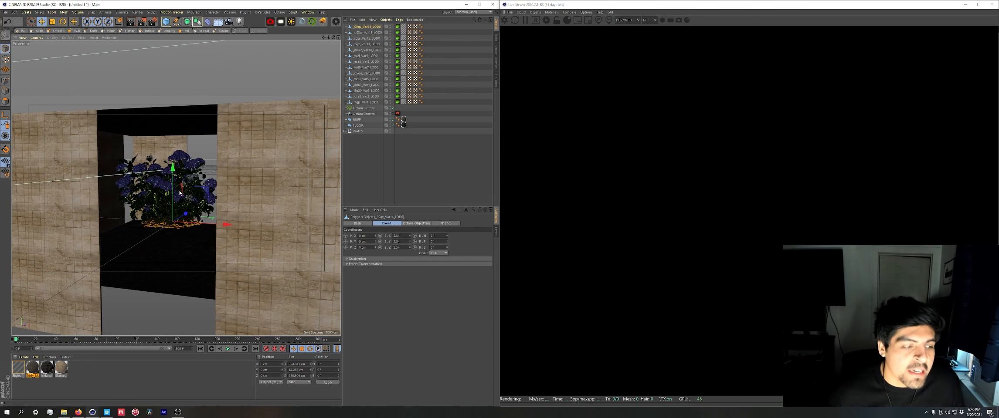
{"action": "left_click", "coordinate": [372, 103]}
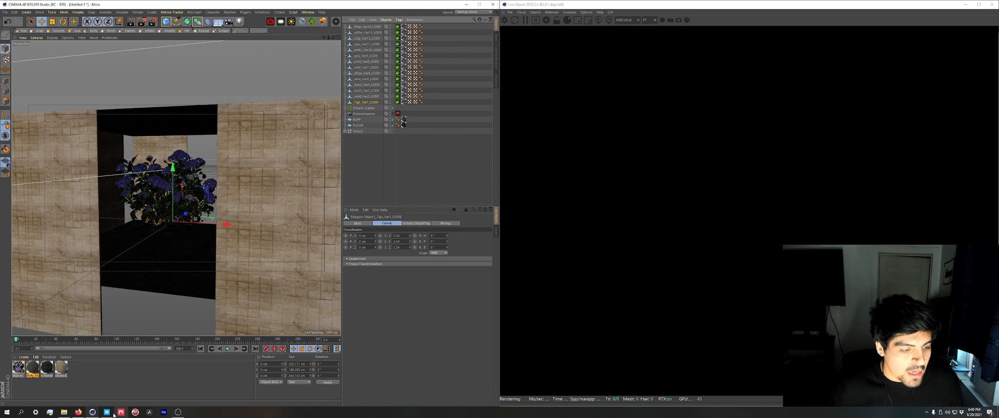
{"action": "double_click", "coordinate": [18, 367]}
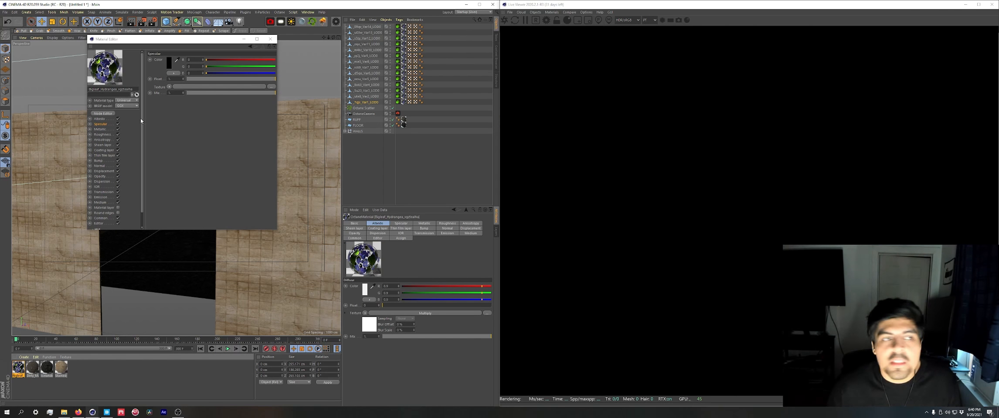
{"action": "left_click", "coordinate": [270, 39]}
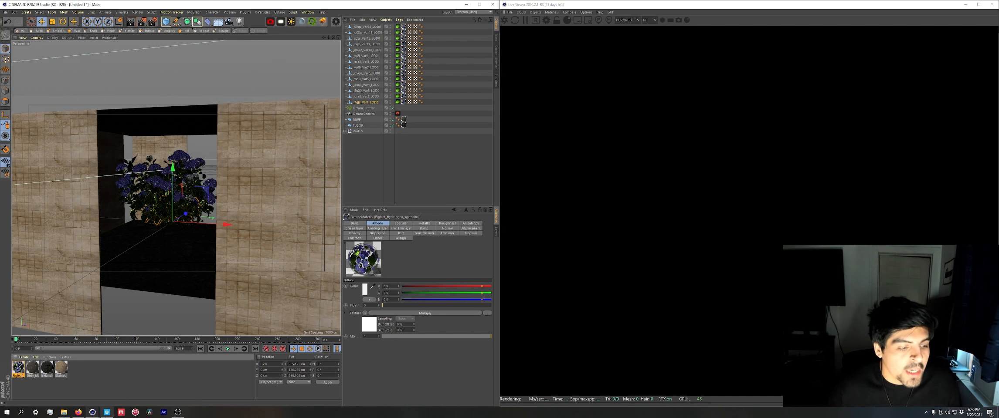
{"action": "key", "text": "alt+Tab"}
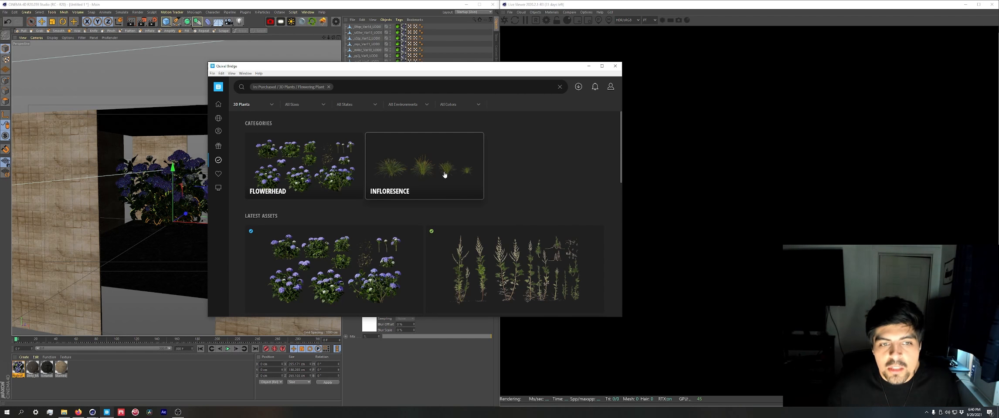
{"action": "left_click", "coordinate": [589, 66]}
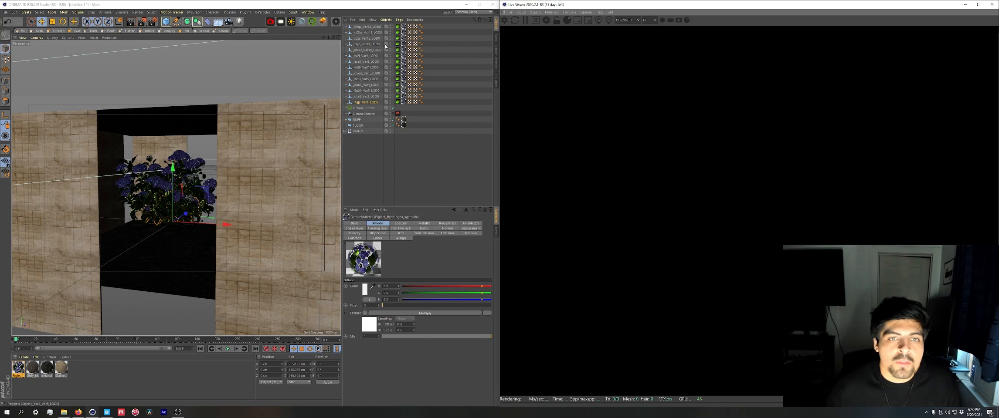
Nest all the imported hydrangea variants under the Octane Scatter object.
{"action": "left_click", "coordinate": [371, 26]}
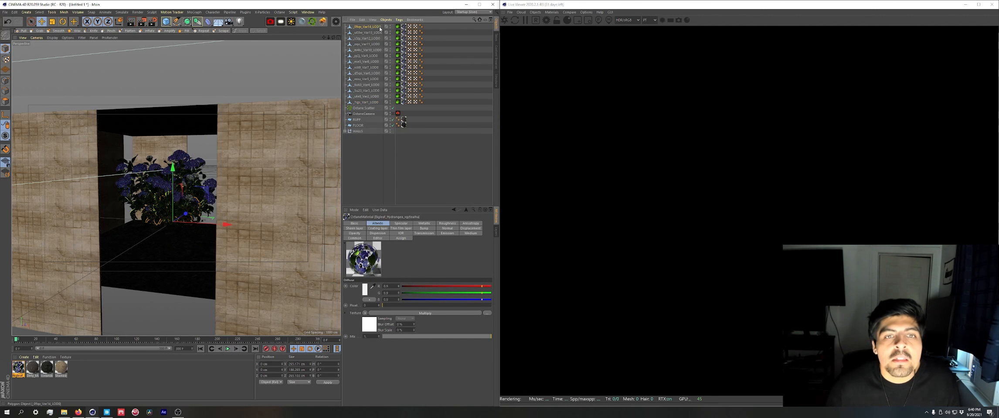
{"action": "left_click", "coordinate": [375, 103], "text": "shift"}
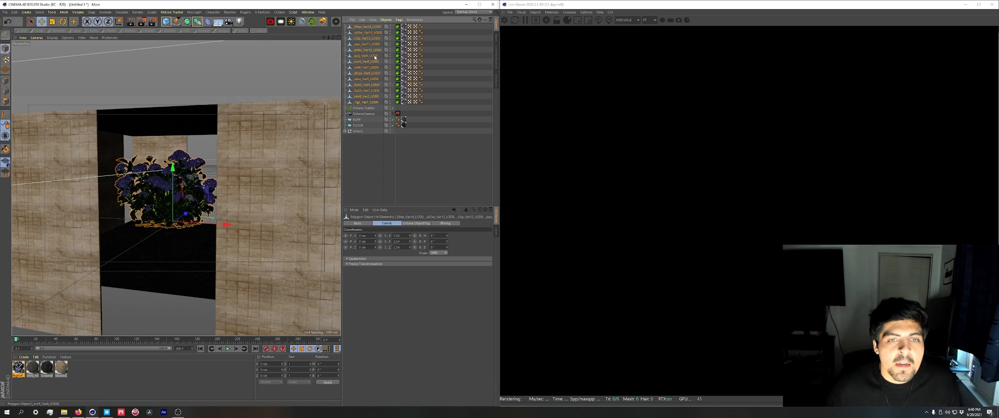
{"action": "left_click_drag", "start_coordinate": [370, 110], "coordinate": [370, 111]}
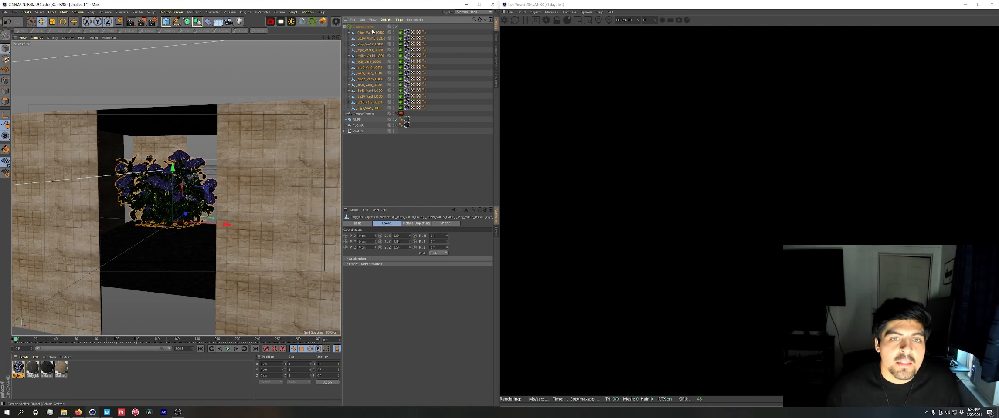
{"action": "left_click", "coordinate": [401, 45]}
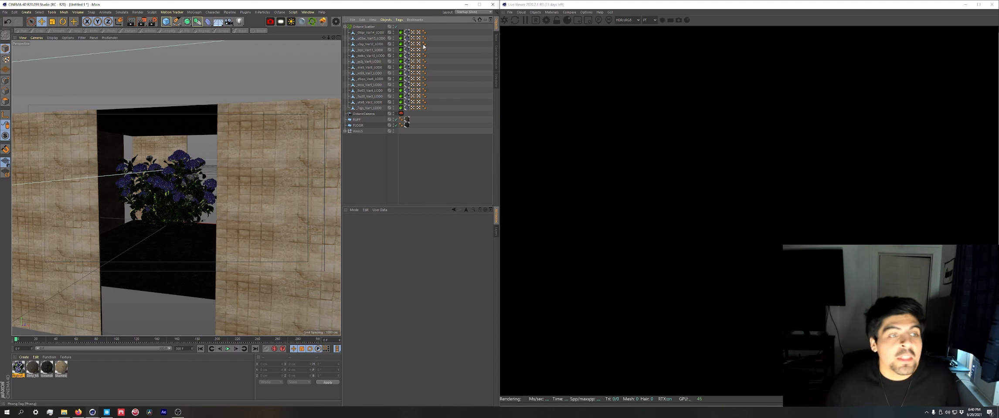
Select all the hydrangea variants under the Octane Scatter and move them straight down, well below the room.
{"action": "left_click", "coordinate": [370, 32]}
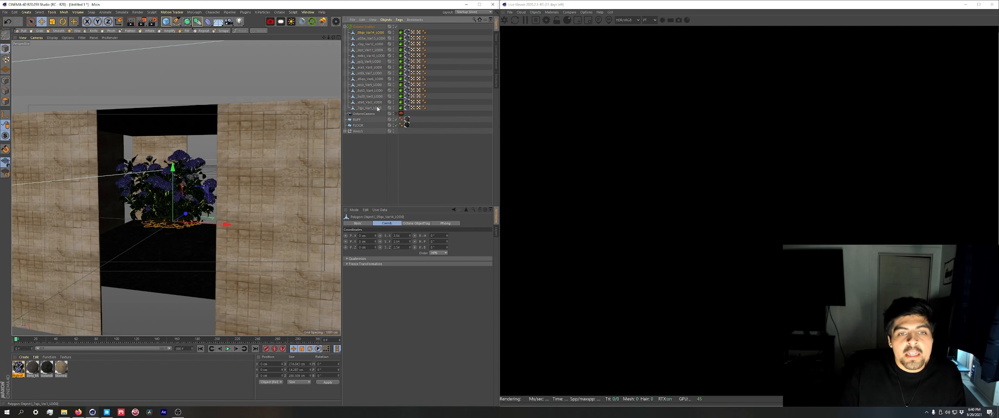
{"action": "left_click", "coordinate": [378, 108], "text": "shift"}
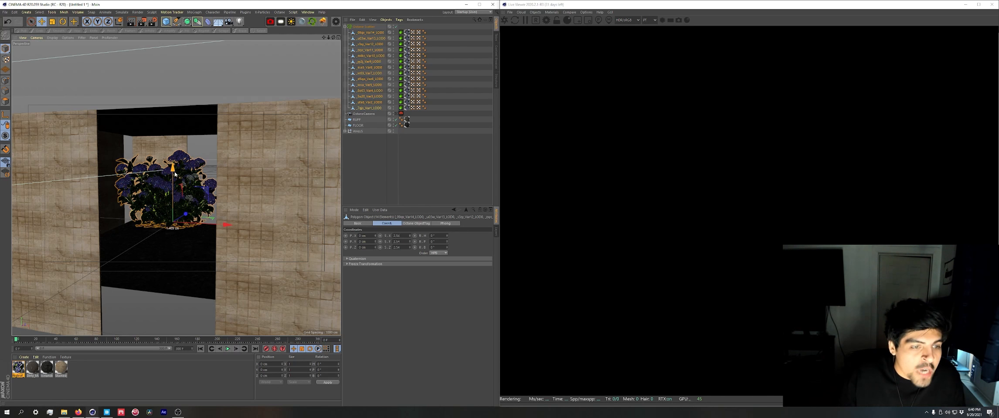
{"action": "left_click_drag", "start_coordinate": [178, 173], "coordinate": [206, 263]}
{"action": "middle_click_drag", "start_coordinate": [182, 248], "coordinate": [180, 271], "text": "alt"}
{"action": "left_click_drag", "start_coordinate": [181, 271], "coordinate": [186, 272], "text": "alt"}
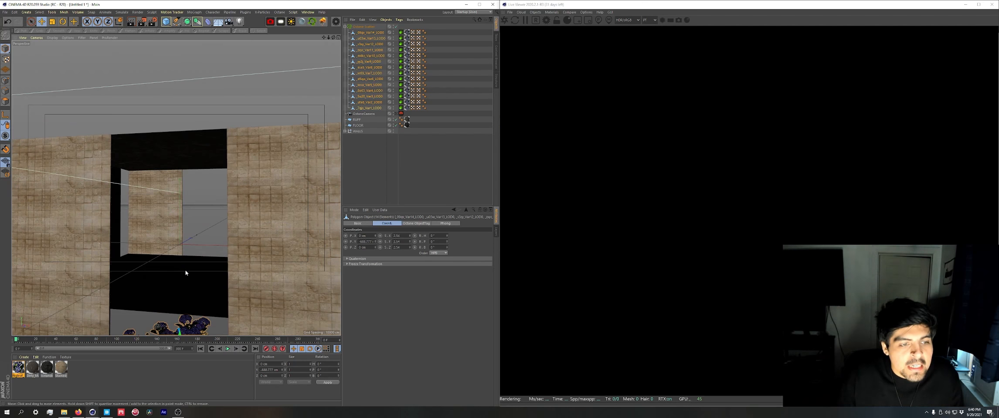
{"action": "middle_click_drag", "start_coordinate": [186, 272], "coordinate": [196, 198], "text": "alt"}
{"action": "left_click_drag", "start_coordinate": [197, 214], "coordinate": [217, 201], "text": "alt"}
{"action": "left_click", "coordinate": [207, 255]}
{"action": "key", "text": "ctrl+z"}
{"action": "scroll", "coordinate": [202, 244], "scroll_direction": "down", "scroll_amount": 10}
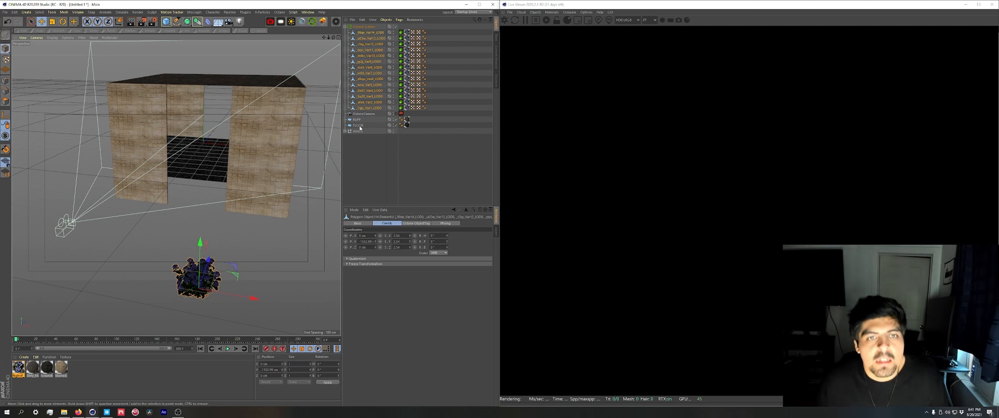
Set the Octane Scatter's distribution to Surface and assign the floor plane as its surface.
{"action": "left_click", "coordinate": [345, 27]}
{"action": "left_click", "coordinate": [363, 27]}
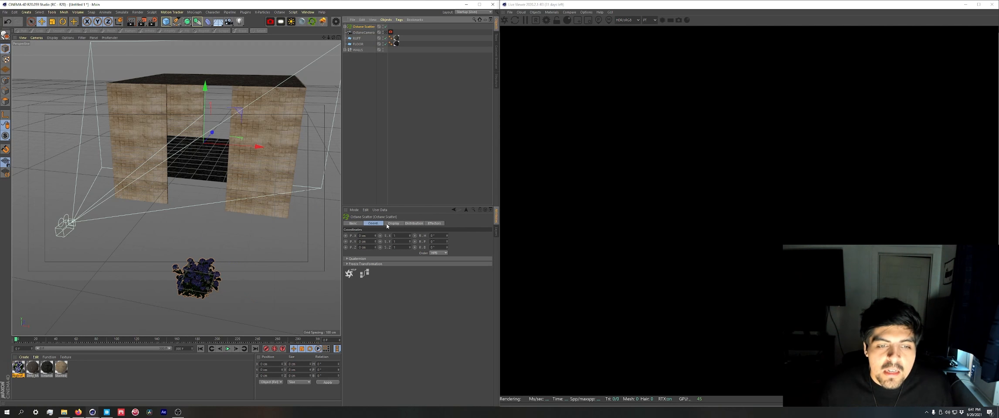
{"action": "left_click", "coordinate": [417, 224]}
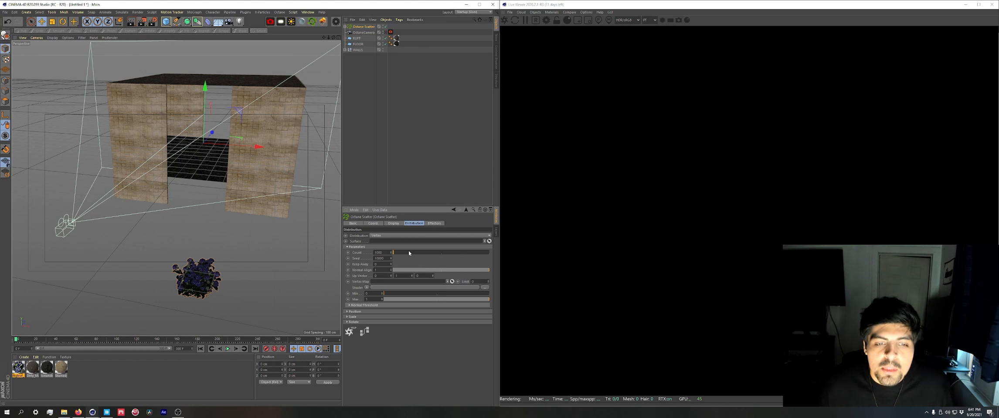
{"action": "left_click", "coordinate": [418, 236]}
{"action": "left_click", "coordinate": [380, 249]}
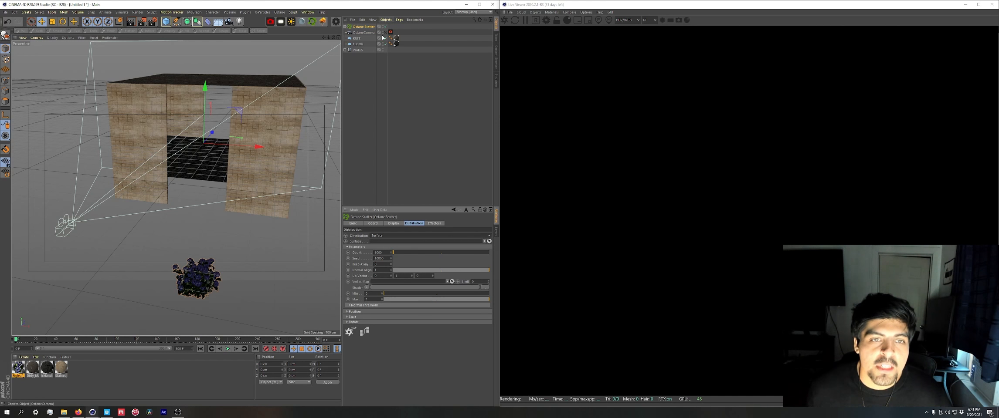
{"action": "left_click", "coordinate": [358, 44]}
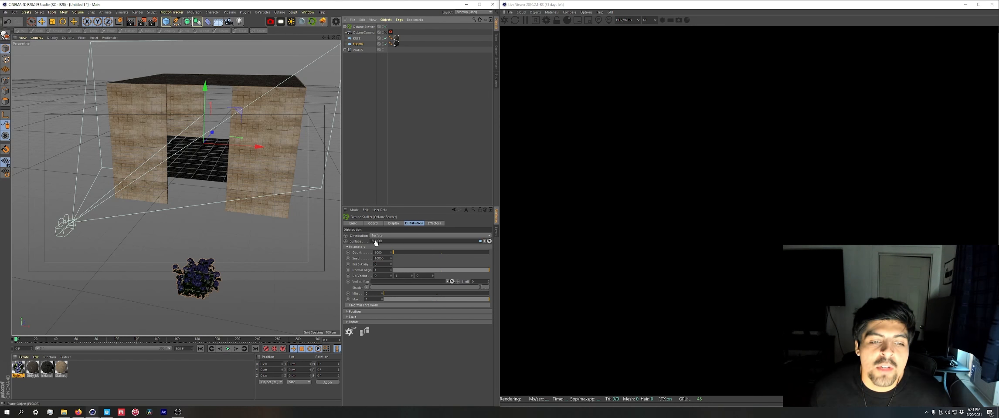
{"action": "left_click_drag", "start_coordinate": [376, 243], "coordinate": [376, 242]}
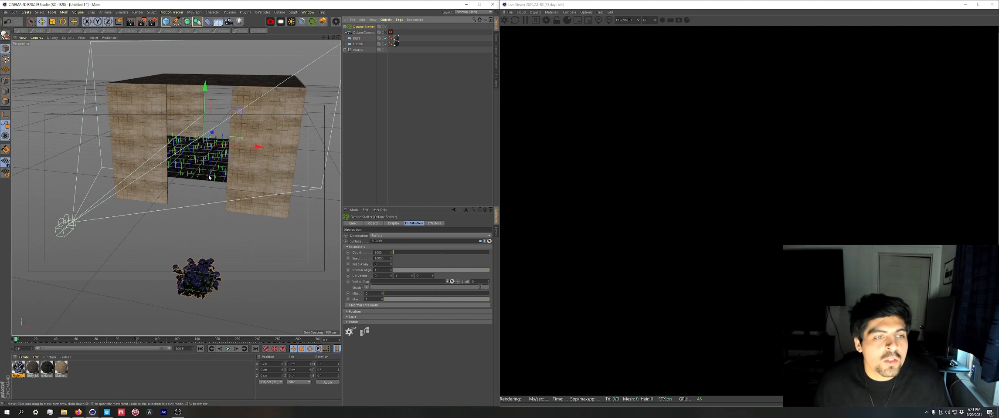
Examine the scatter distribution on the floor up close and through the Octane camera, and inspect the room and roof from outside.
{"action": "scroll", "coordinate": [209, 154], "scroll_direction": "up", "scroll_amount": 3}
{"action": "scroll", "coordinate": [208, 154], "scroll_direction": "up", "scroll_amount": 3}
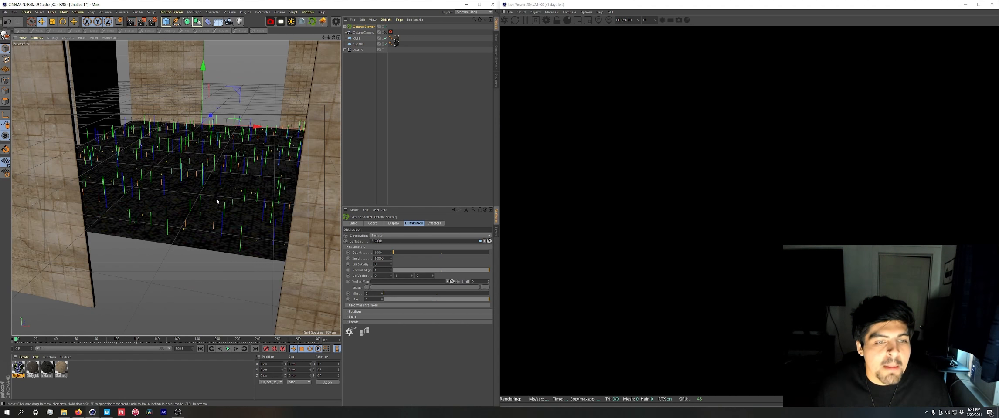
{"action": "scroll", "coordinate": [217, 201], "scroll_direction": "down", "scroll_amount": 10}
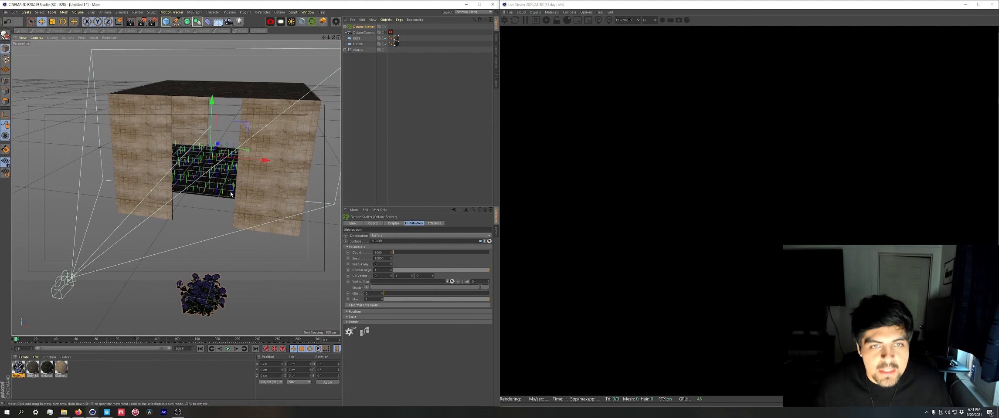
{"action": "left_click", "coordinate": [386, 32]}
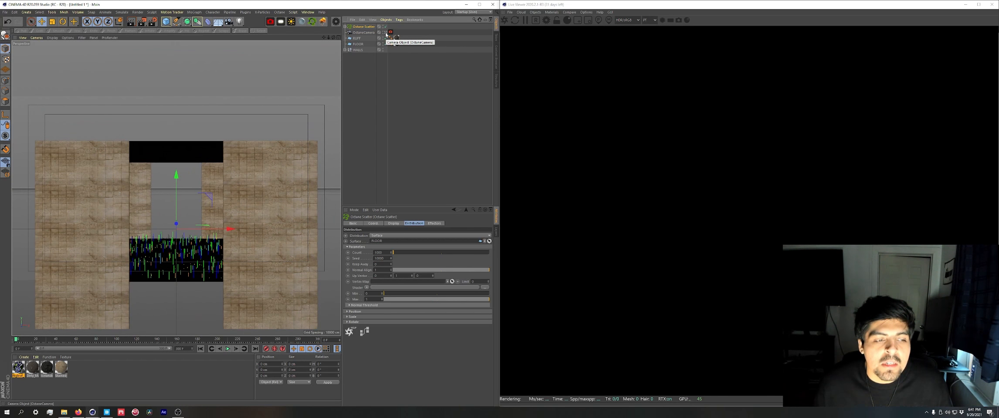
{"action": "left_click", "coordinate": [385, 32]}
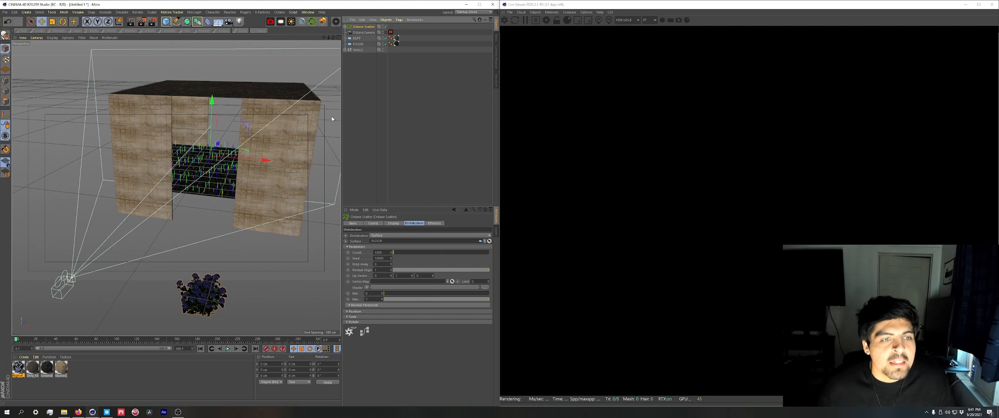
{"action": "middle_click_drag", "start_coordinate": [262, 134], "coordinate": [268, 208], "text": "alt"}
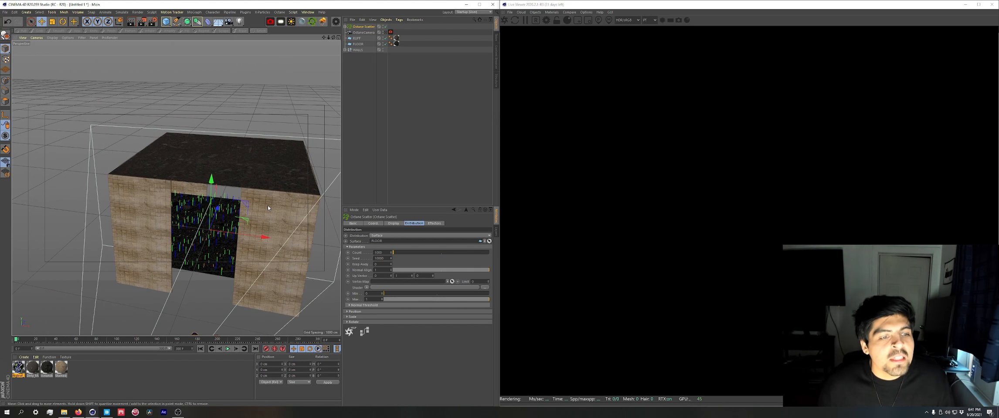
{"action": "left_click_drag", "start_coordinate": [261, 198], "coordinate": [265, 216], "text": "alt"}
{"action": "middle_click_drag", "start_coordinate": [265, 216], "coordinate": [261, 238], "text": "alt"}
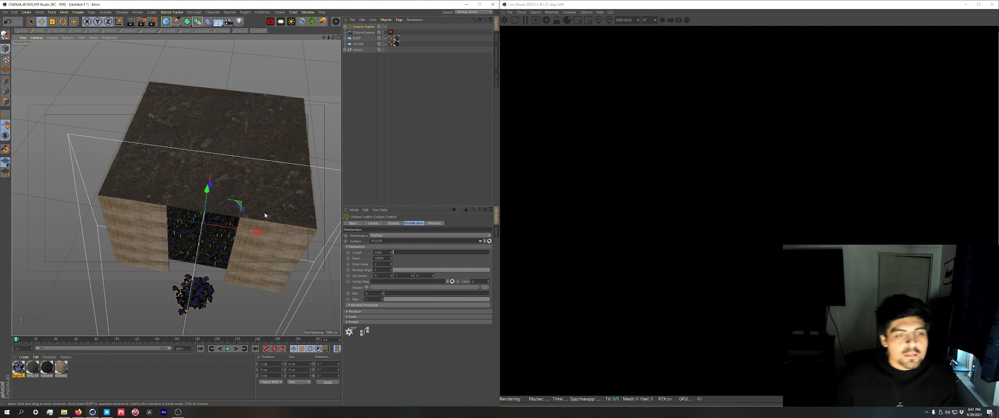
{"action": "left_click_drag", "start_coordinate": [221, 141], "coordinate": [264, 170], "text": "alt"}
{"action": "middle_click_drag", "start_coordinate": [263, 169], "coordinate": [267, 133], "text": "alt"}
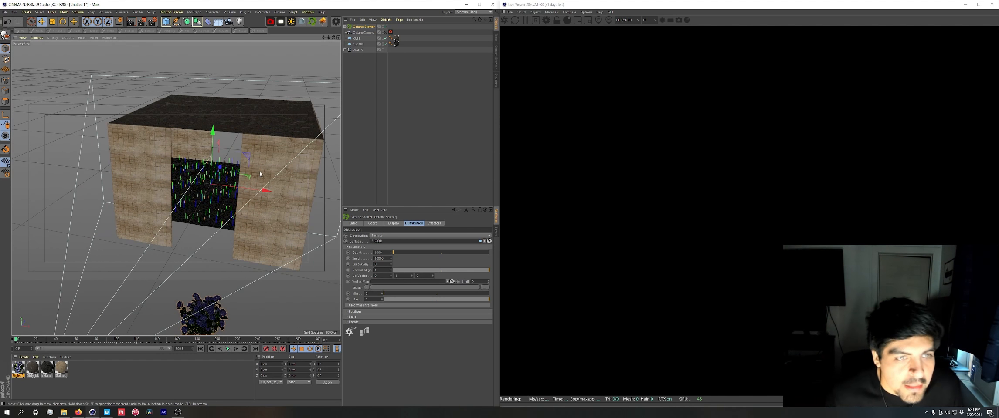
{"action": "middle_click_drag", "start_coordinate": [267, 161], "coordinate": [271, 175], "text": "alt"}
{"action": "left_click_drag", "start_coordinate": [270, 175], "coordinate": [302, 148], "text": "alt"}
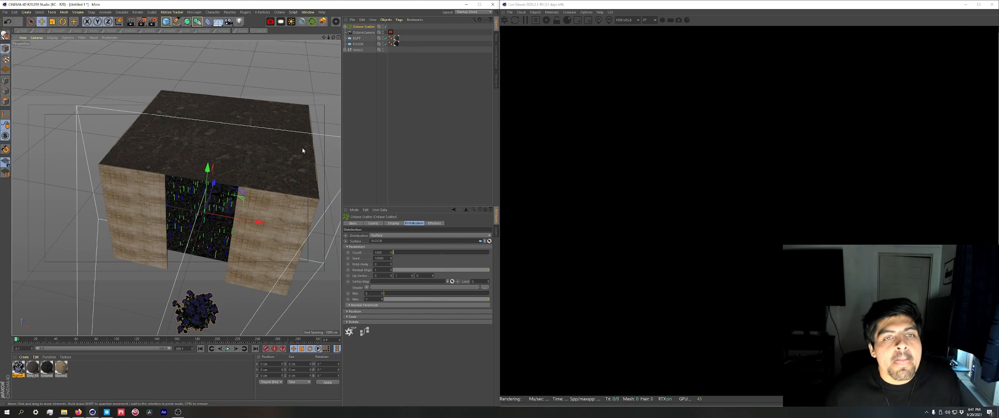
Convert the roof plane to an editable polygon object and switch to polygon editing.
{"action": "left_click", "coordinate": [234, 146]}
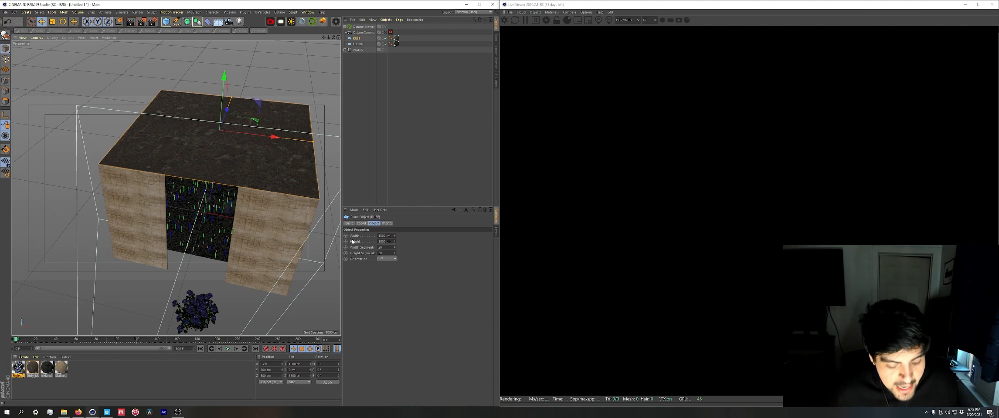
{"action": "left_click", "coordinate": [5, 37]}
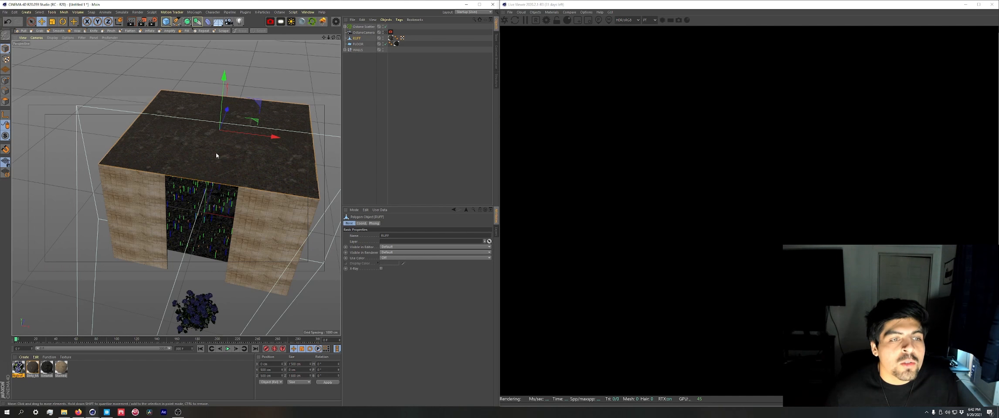
{"action": "left_click", "coordinate": [5, 102]}
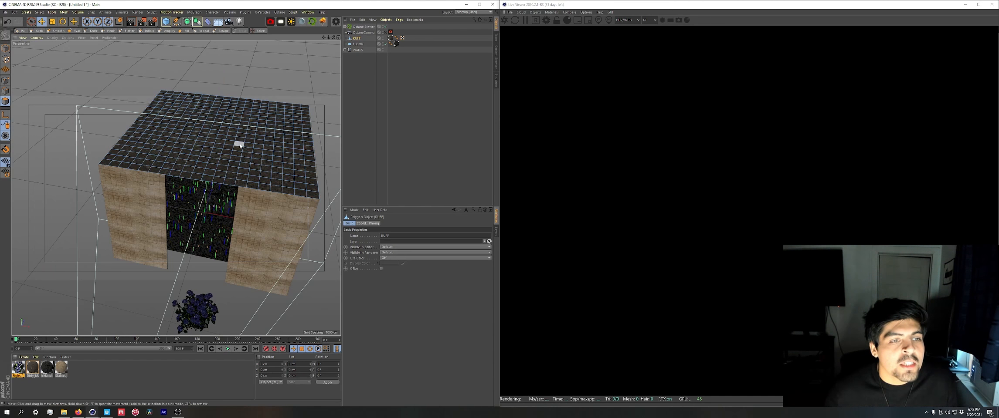
Select a rectangular block of polygons in the middle of the roof and delete it to open a skylight.
{"action": "left_click_drag", "start_coordinate": [236, 147], "coordinate": [227, 205], "text": "alt"}
{"action": "left_click", "coordinate": [190, 193]}
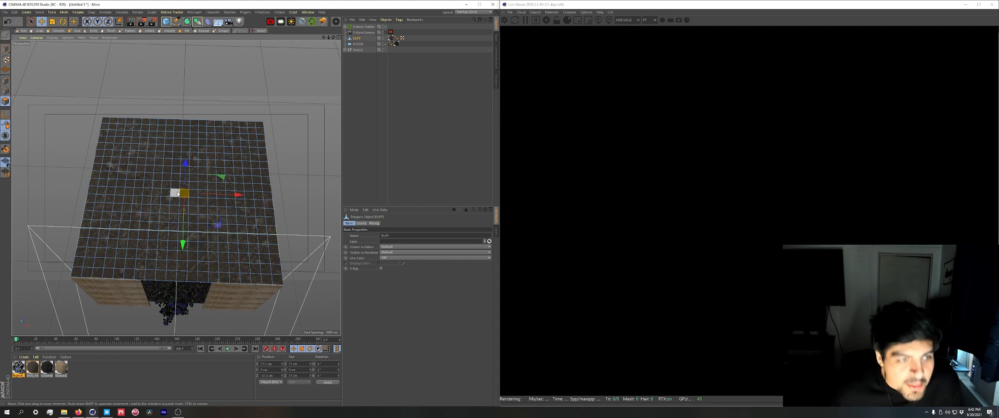
{"action": "left_click", "coordinate": [173, 193], "text": "shift"}
{"action": "left_click", "coordinate": [165, 193], "text": "shift"}
{"action": "left_click_drag", "start_coordinate": [182, 265], "coordinate": [183, 257], "text": "alt"}
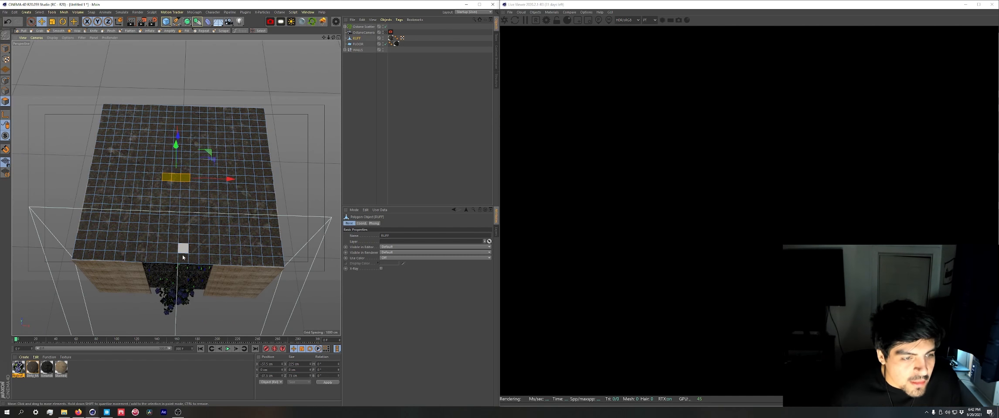
{"action": "left_click_drag", "start_coordinate": [194, 187], "coordinate": [185, 179], "text": "alt"}
{"action": "scroll", "coordinate": [186, 178], "scroll_direction": "up", "scroll_amount": 4}
{"action": "left_click", "coordinate": [199, 180], "text": "shift"}
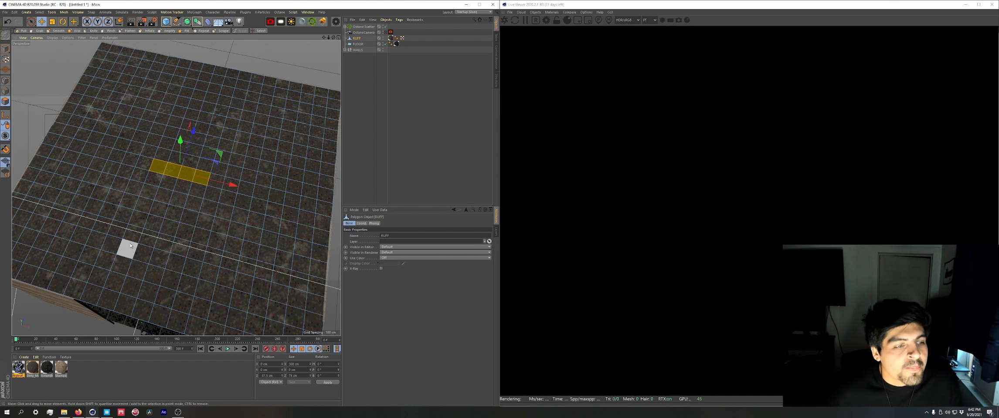
{"action": "mouse_move", "coordinate": [156, 174]}
{"action": "left_mouse_down", "text": "shift"}
{"action": "mouse_move", "coordinate": [195, 190]}
{"action": "mouse_move", "coordinate": [178, 201]}
{"action": "mouse_move", "coordinate": [147, 192]}
{"action": "mouse_move", "coordinate": [187, 205]}
{"action": "mouse_move", "coordinate": [206, 163]}
{"action": "mouse_move", "coordinate": [159, 164]}
{"action": "mouse_move", "coordinate": [188, 146]}
{"action": "mouse_move", "coordinate": [163, 159]}
{"action": "mouse_move", "coordinate": [179, 150]}
{"action": "left_mouse_up", "text": "shift"}
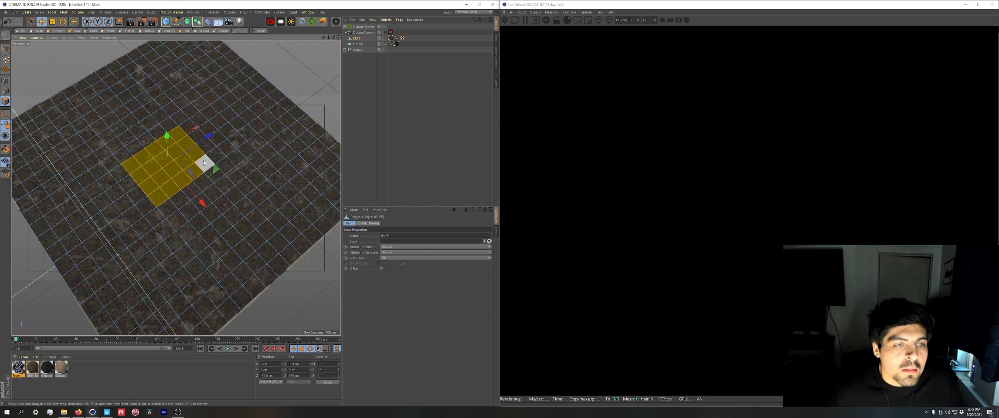
{"action": "left_click_drag", "start_coordinate": [179, 220], "coordinate": [203, 199], "text": "alt"}
{"action": "left_click_drag", "start_coordinate": [202, 244], "coordinate": [191, 200], "text": "alt"}
{"action": "middle_click_drag", "start_coordinate": [191, 200], "coordinate": [200, 179], "text": "alt"}
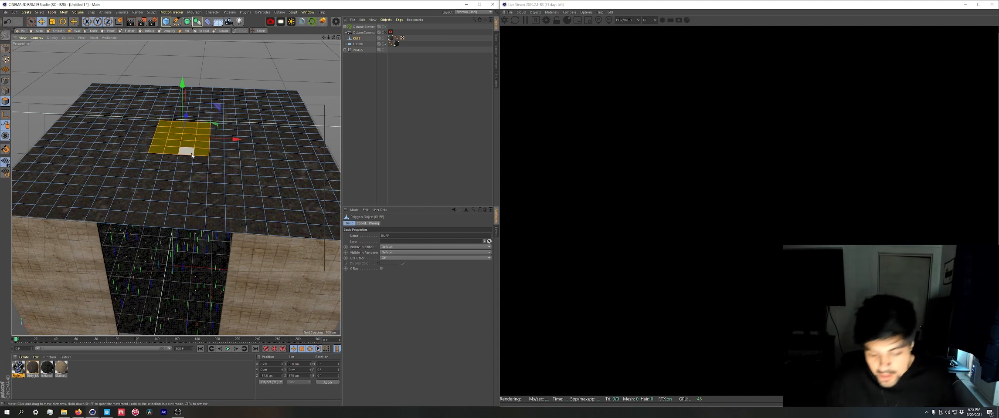
{"action": "key", "text": "Delete"}
{"action": "scroll", "coordinate": [203, 172], "scroll_direction": "down", "scroll_amount": 5}
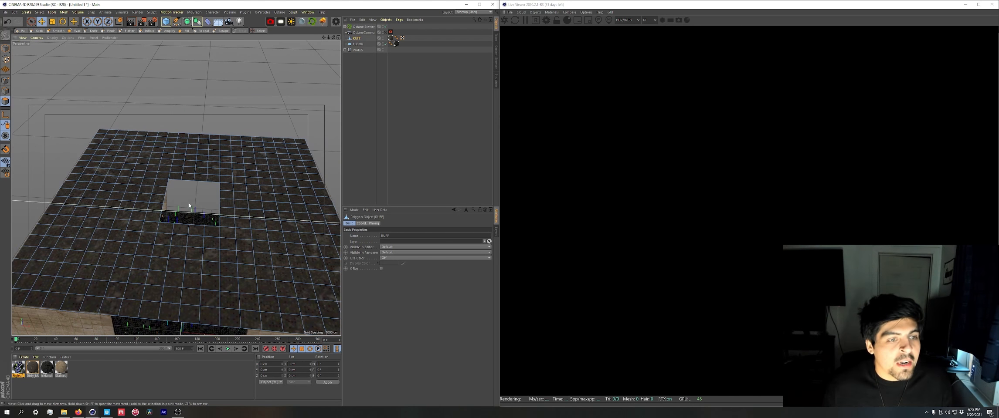
Add an Octane area light to the scene.
{"action": "left_click_drag", "start_coordinate": [202, 171], "coordinate": [157, 210], "text": "alt"}
{"action": "left_click_drag", "start_coordinate": [148, 295], "coordinate": [270, 158], "text": "alt"}
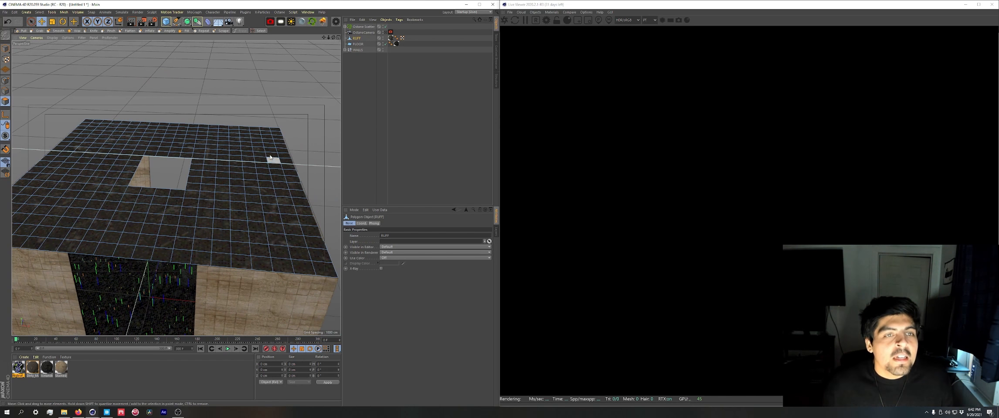
{"action": "left_click", "coordinate": [281, 22]}
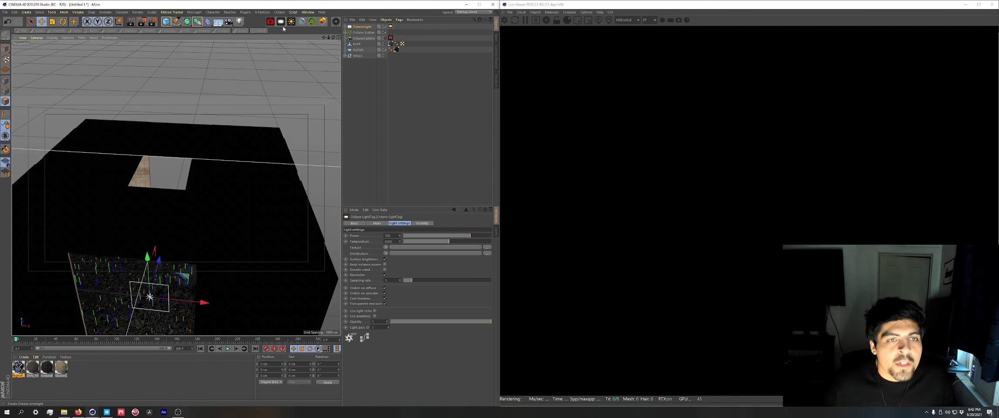
{"action": "left_click", "coordinate": [535, 12]}
{"action": "mouse_move", "coordinate": [540, 38]}
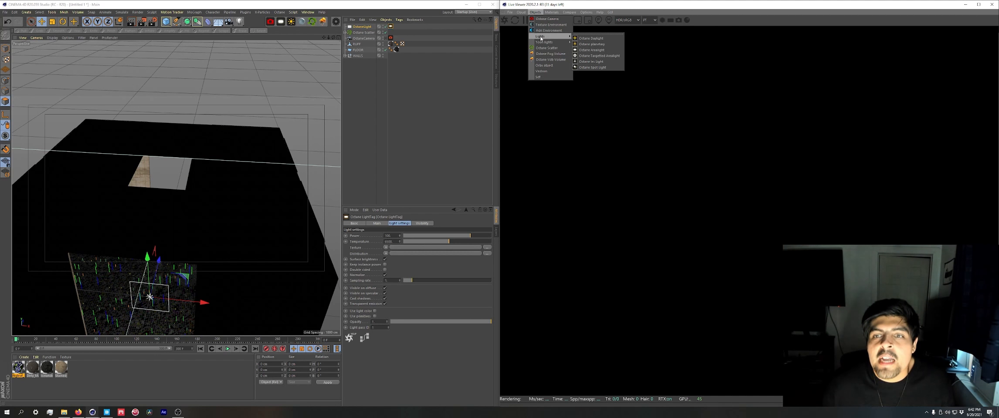
{"action": "left_click", "coordinate": [593, 53]}
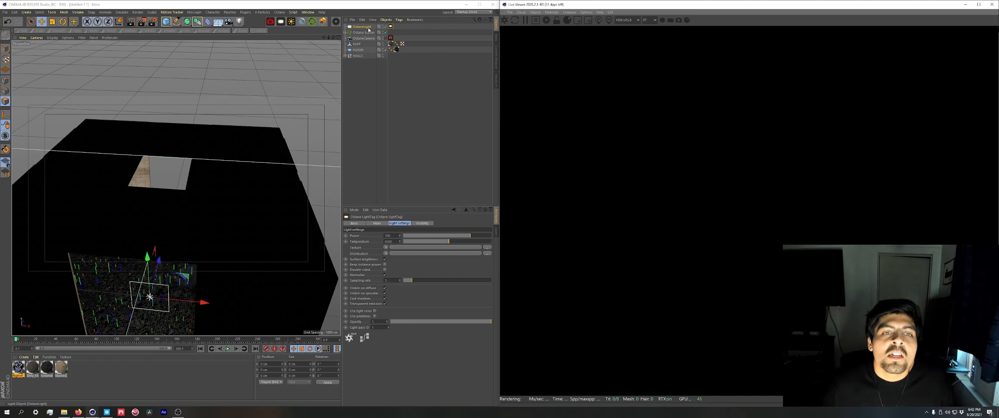
Raise the area light along its Y position to sit above the roof opening.
{"action": "left_click_drag", "start_coordinate": [223, 216], "coordinate": [181, 175], "text": "alt"}
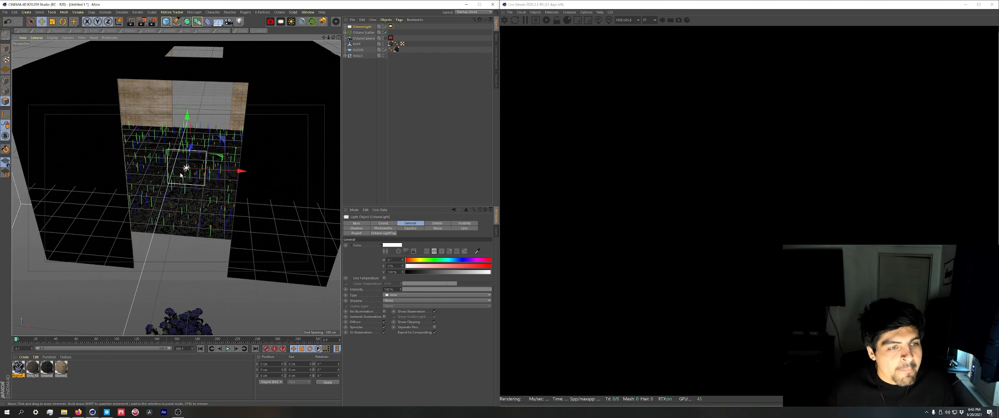
{"action": "left_click", "coordinate": [383, 223]}
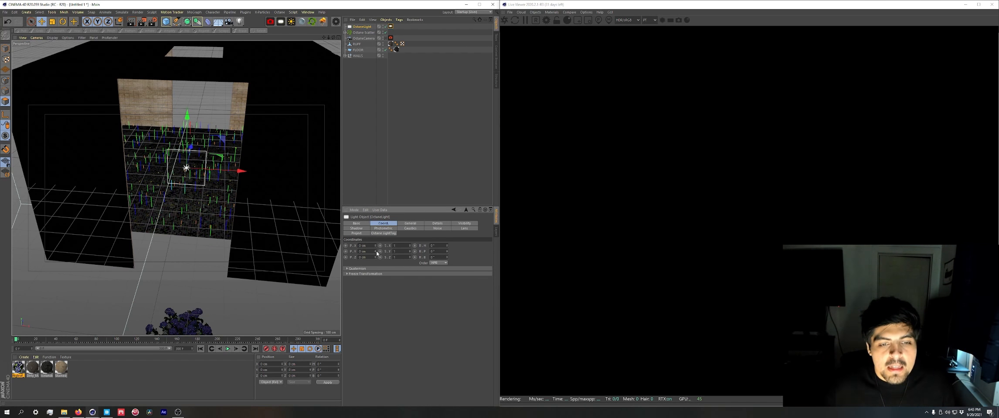
{"action": "left_click_drag", "start_coordinate": [376, 254], "coordinate": [377, 131]}
{"action": "left_click_drag", "start_coordinate": [255, 179], "coordinate": [214, 227], "text": "alt"}
{"action": "double_click", "coordinate": [364, 252]}
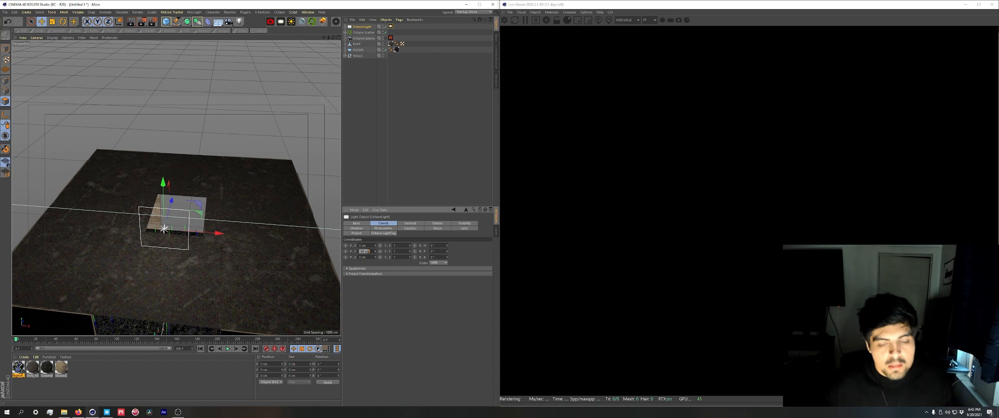
{"action": "key", "text": "Return"}
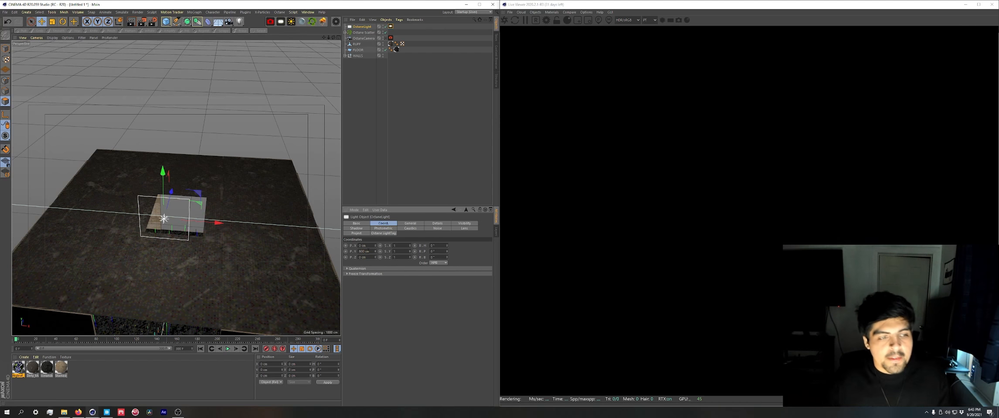
{"action": "left_click_drag", "start_coordinate": [208, 243], "coordinate": [131, 223], "text": "alt"}
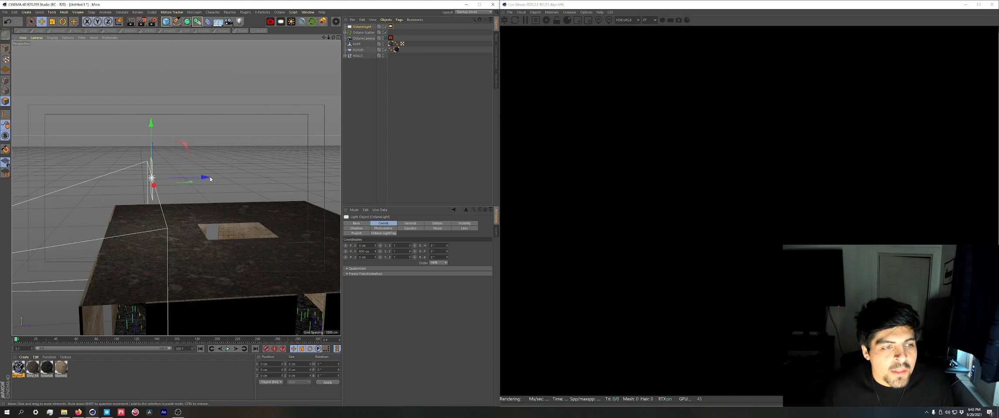
Rotate the area light to a pitch of -90° so it faces down toward the roof.
{"action": "left_click_drag", "start_coordinate": [210, 178], "coordinate": [177, 178], "text": "alt"}
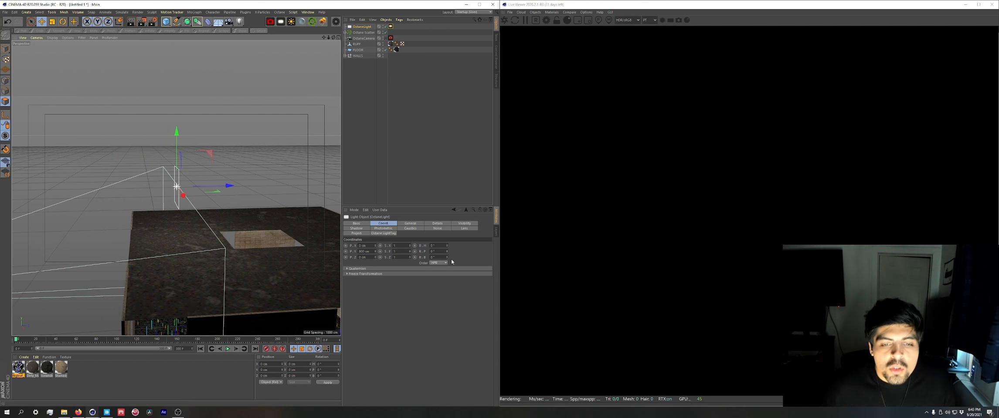
{"action": "left_click", "coordinate": [440, 251]}
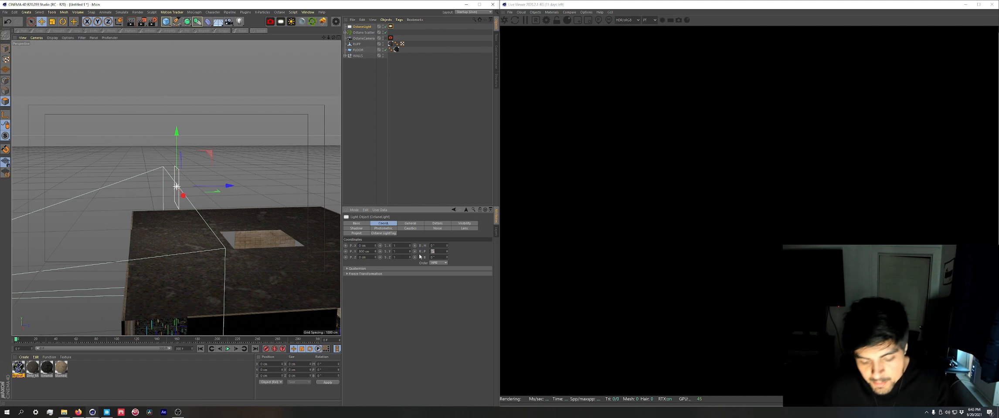
{"action": "type", "text": "-90"}
{"action": "key", "text": "Return"}
Set the area light's Z position to 500 cm to bring it over the roof opening.
{"action": "left_click_drag", "start_coordinate": [220, 223], "coordinate": [238, 256], "text": "alt"}
{"action": "left_click", "coordinate": [366, 257]}
{"action": "type", "text": "250"}
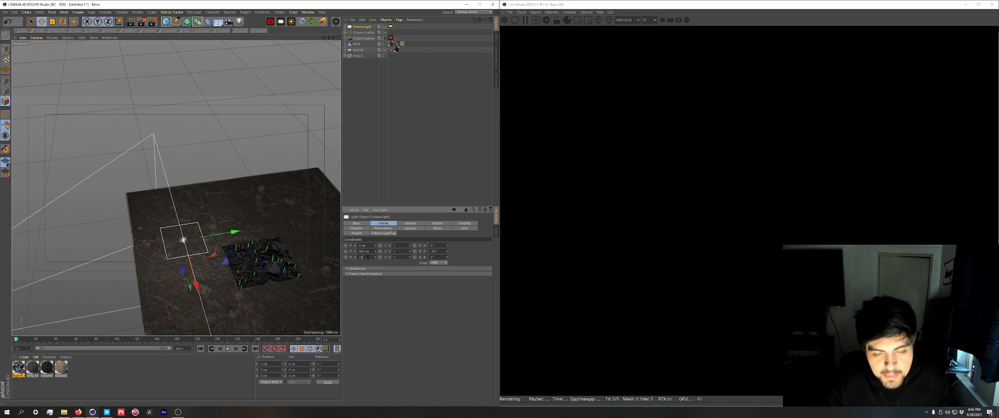
{"action": "key", "text": "Return"}
{"action": "left_click_drag", "start_coordinate": [224, 232], "coordinate": [266, 313], "text": "alt"}
{"action": "type", "text": "500"}
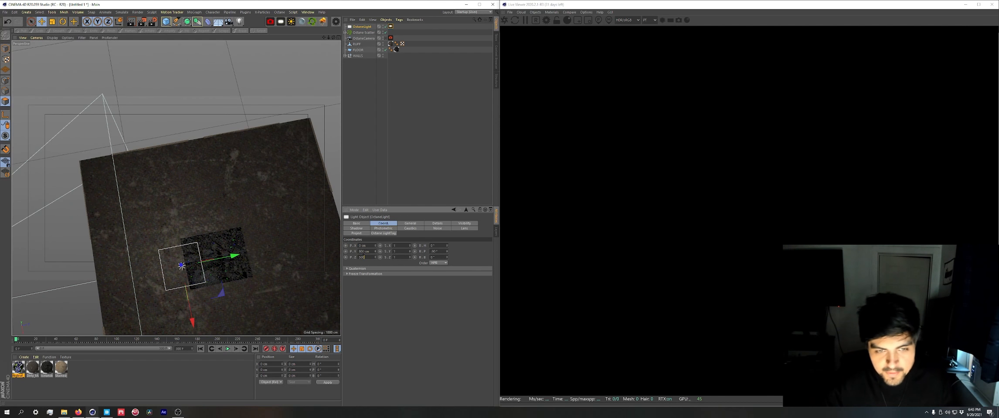
{"action": "key", "text": "Return"}
{"action": "left_click_drag", "start_coordinate": [227, 244], "coordinate": [190, 259], "text": "alt"}
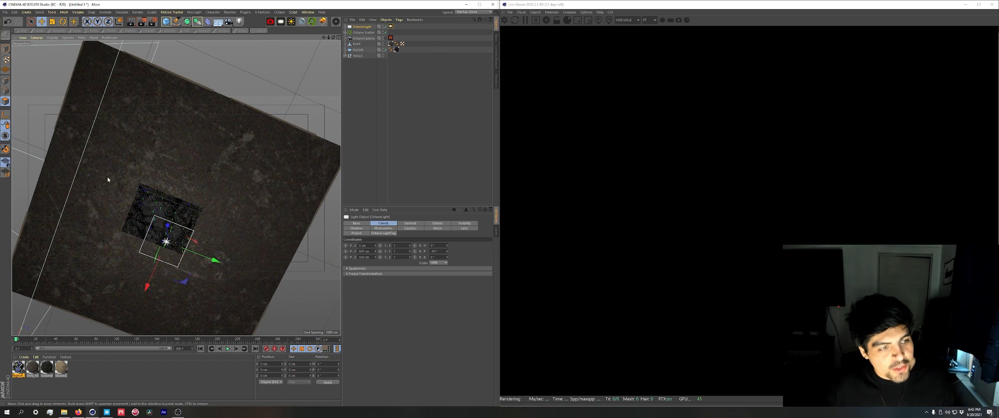
{"action": "left_click_drag", "start_coordinate": [107, 179], "coordinate": [130, 163], "text": "alt"}
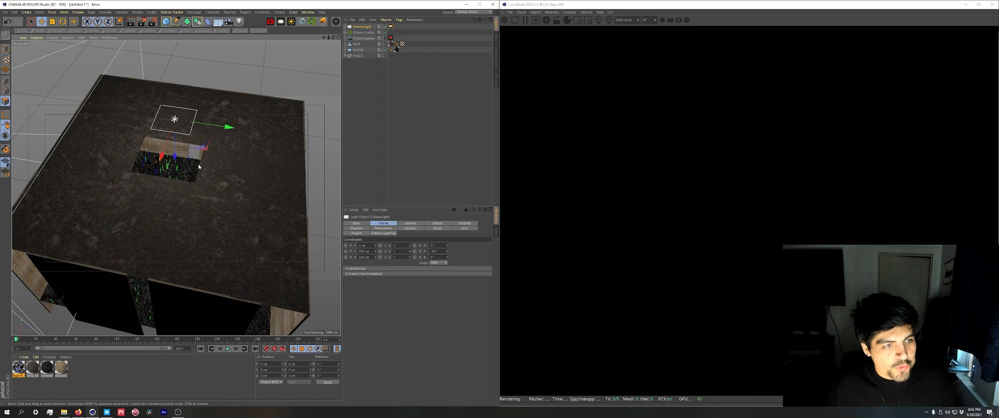
{"action": "left_click_drag", "start_coordinate": [188, 234], "coordinate": [176, 188], "text": "alt"}
{"action": "middle_click_drag", "start_coordinate": [199, 188], "coordinate": [198, 264], "text": "alt"}
Select the strip of roof polygons along one side of the skylight and delete it to widen the opening.
{"action": "left_click", "coordinate": [356, 44]}
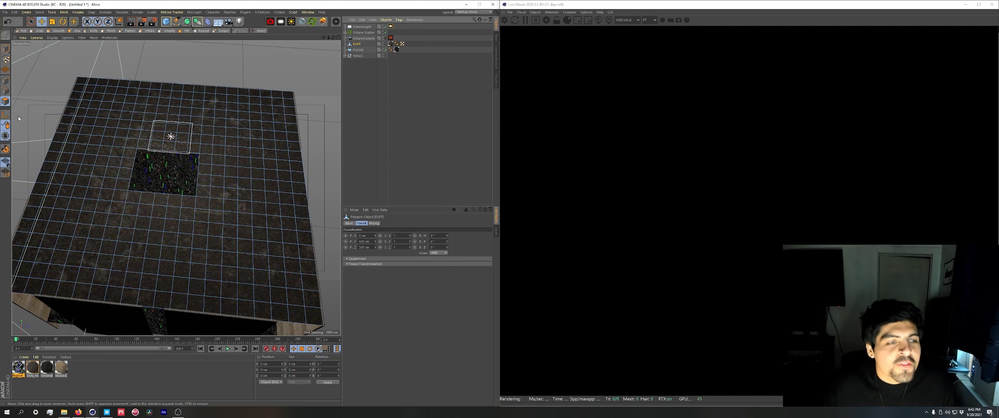
{"action": "left_click", "coordinate": [4, 104]}
{"action": "left_click", "coordinate": [217, 193]}
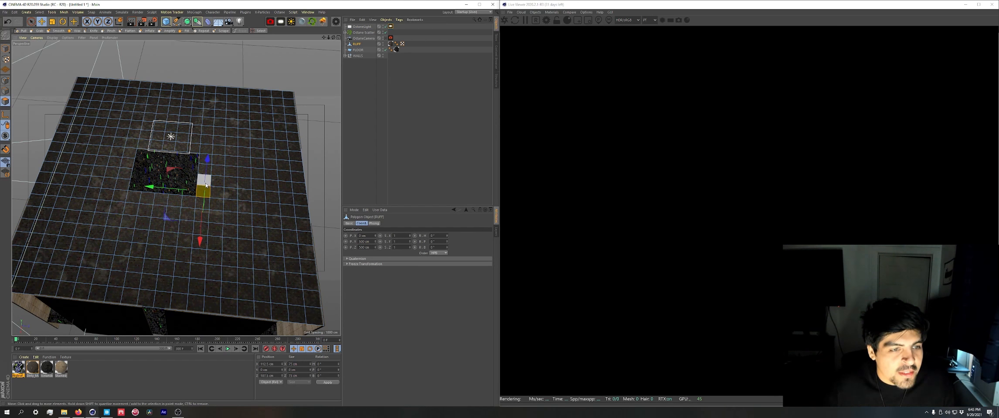
{"action": "left_click_drag", "start_coordinate": [209, 191], "coordinate": [186, 191], "text": "alt"}
{"action": "left_click", "coordinate": [220, 156], "text": "shift"}
{"action": "left_click", "coordinate": [214, 167], "text": "shift"}
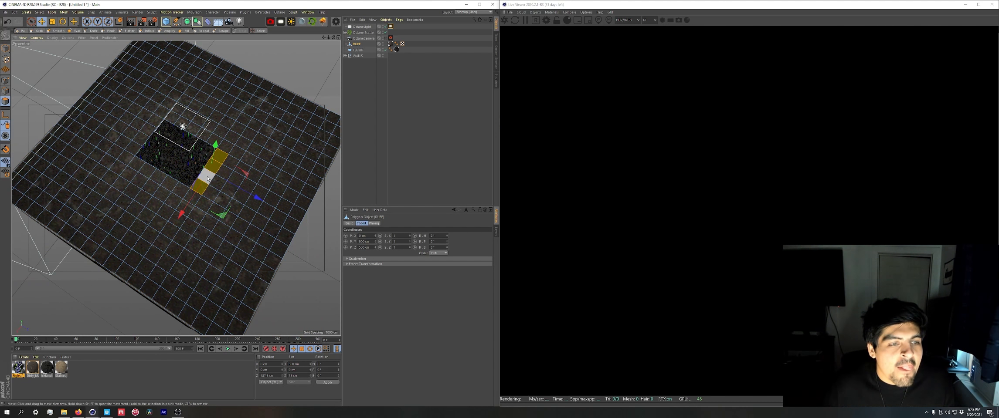
{"action": "key", "text": "Delete"}
{"action": "left_click_drag", "start_coordinate": [215, 180], "coordinate": [227, 155], "text": "alt"}
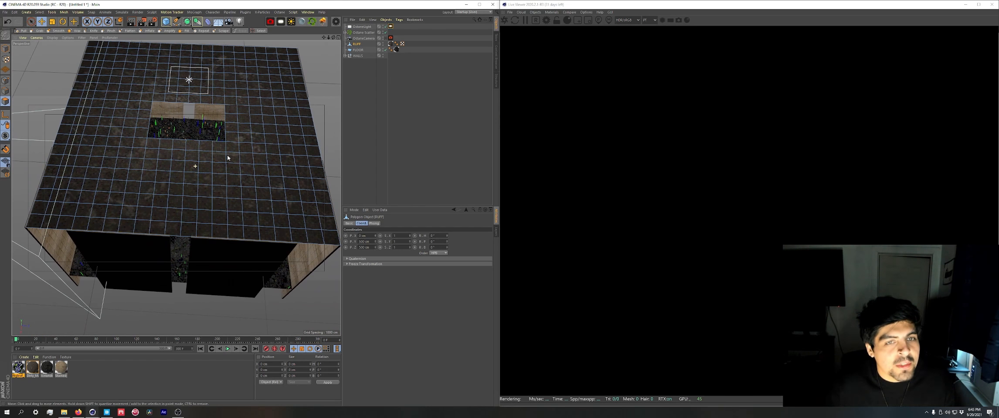
Scale up the area light above the skylight so it is about as large as the opening.
{"action": "left_click_drag", "start_coordinate": [188, 177], "coordinate": [249, 147], "text": "alt"}
{"action": "left_click", "coordinate": [362, 27]}
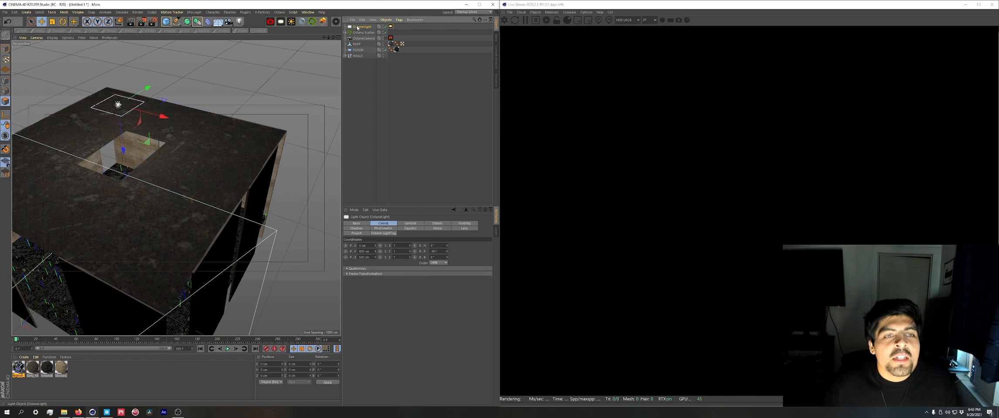
{"action": "middle_click_drag", "start_coordinate": [171, 155], "coordinate": [253, 201], "text": "alt"}
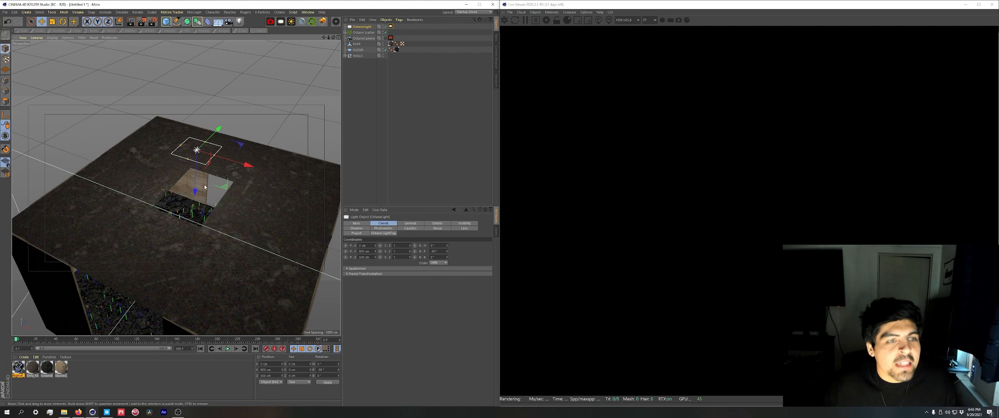
{"action": "key", "text": "t"}
{"action": "mouse_move", "coordinate": [253, 201]}
{"action": "left_mouse_down"}
{"action": "mouse_move", "coordinate": [285, 205]}
{"action": "mouse_move", "coordinate": [188, 230]}
{"action": "mouse_move", "coordinate": [295, 210]}
{"action": "mouse_move", "coordinate": [257, 213]}
{"action": "left_mouse_up"}
{"action": "key", "text": "e"}
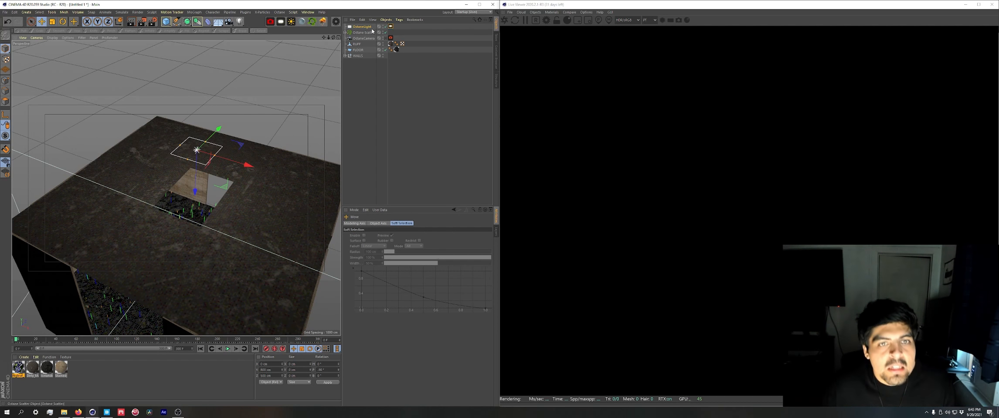
{"action": "left_click", "coordinate": [363, 27]}
{"action": "left_click", "coordinate": [383, 224]}
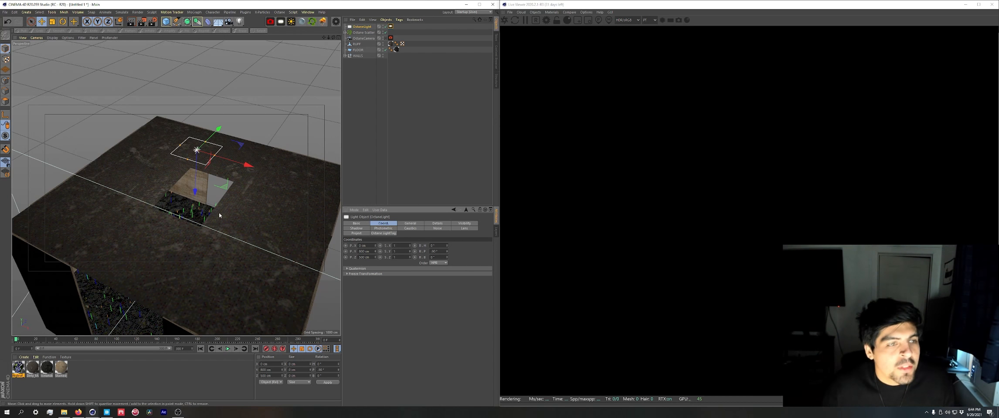
{"action": "key", "text": "t"}
{"action": "mouse_move", "coordinate": [219, 215]}
{"action": "left_mouse_down"}
{"action": "mouse_move", "coordinate": [257, 213]}
{"action": "mouse_move", "coordinate": [243, 188]}
{"action": "left_mouse_up"}
{"action": "key", "text": "e"}
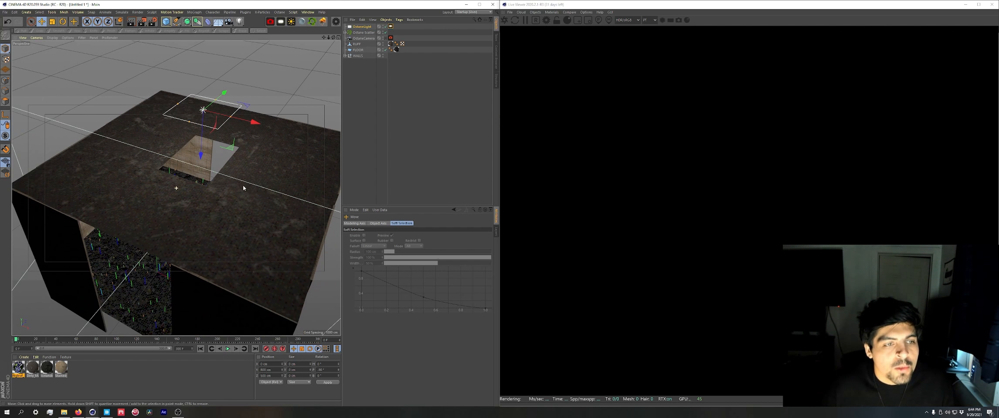
Load an Octane RgbSpectrum shader as the texture in the area light's light tag settings.
{"action": "left_click", "coordinate": [391, 27]}
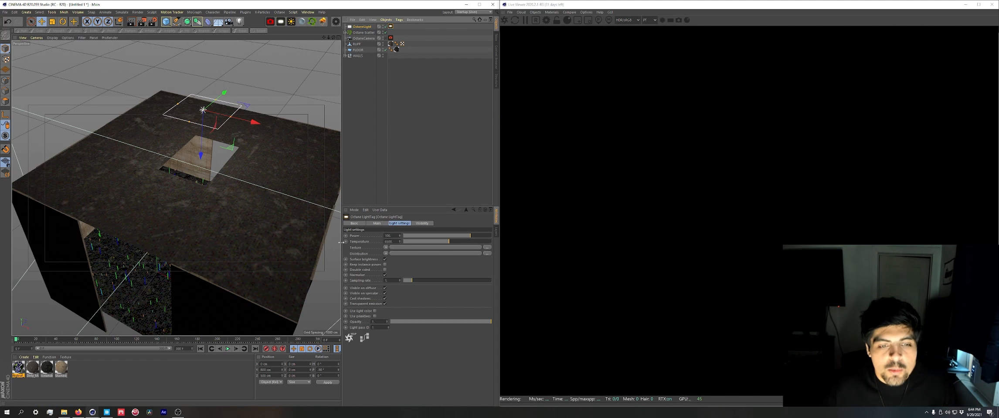
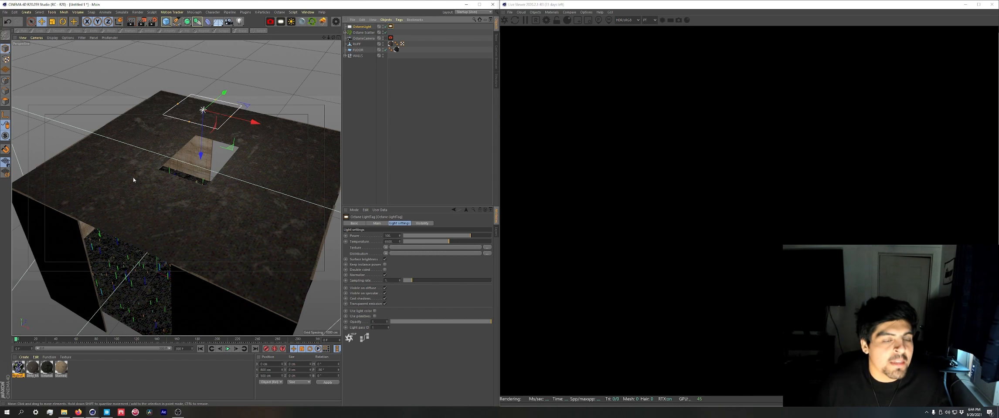
{"action": "scroll", "coordinate": [196, 188], "scroll_direction": "down", "scroll_amount": 5}
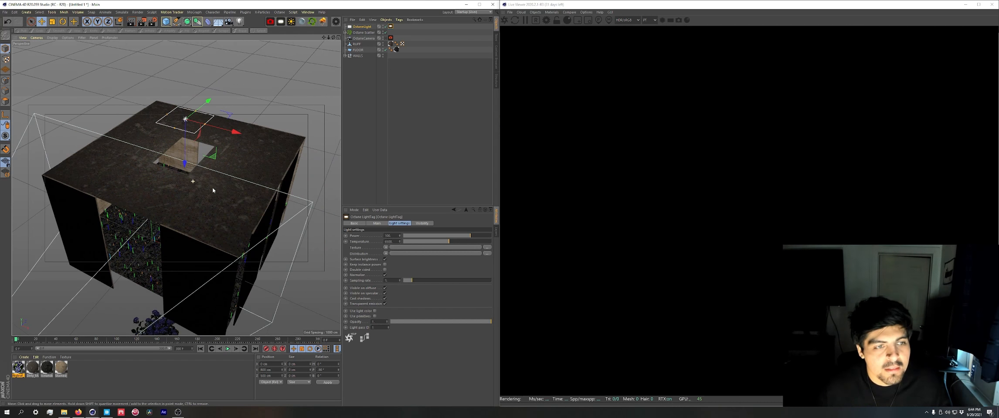
{"action": "middle_click_drag", "start_coordinate": [212, 188], "coordinate": [204, 200], "text": "alt"}
{"action": "left_click_drag", "start_coordinate": [204, 200], "coordinate": [208, 194], "text": "alt"}
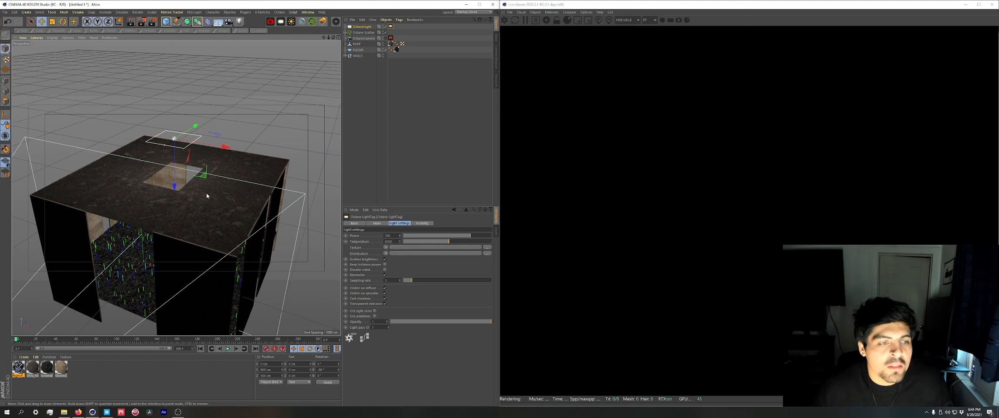
{"action": "middle_click_drag", "start_coordinate": [208, 194], "coordinate": [227, 191], "text": "alt"}
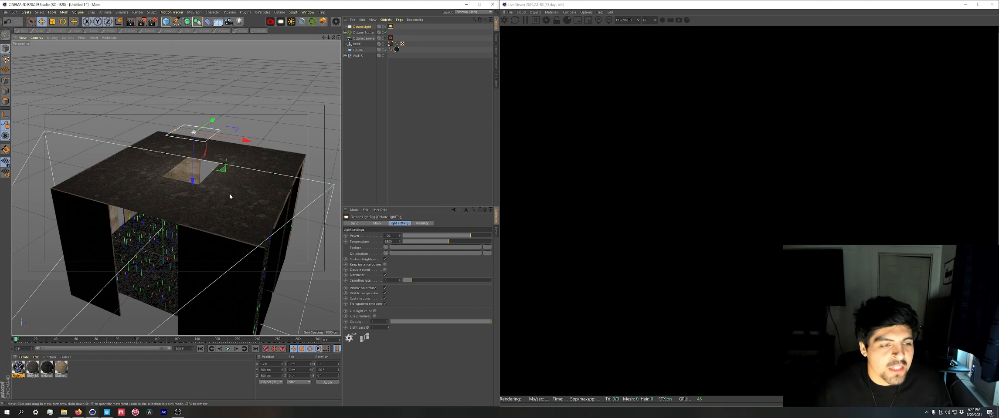
{"action": "mouse_move", "coordinate": [230, 196]}
{"action": "left_mouse_down", "text": "alt"}
{"action": "mouse_move", "coordinate": [210, 248]}
{"action": "mouse_move", "coordinate": [228, 203]}
{"action": "left_mouse_up", "text": "alt"}
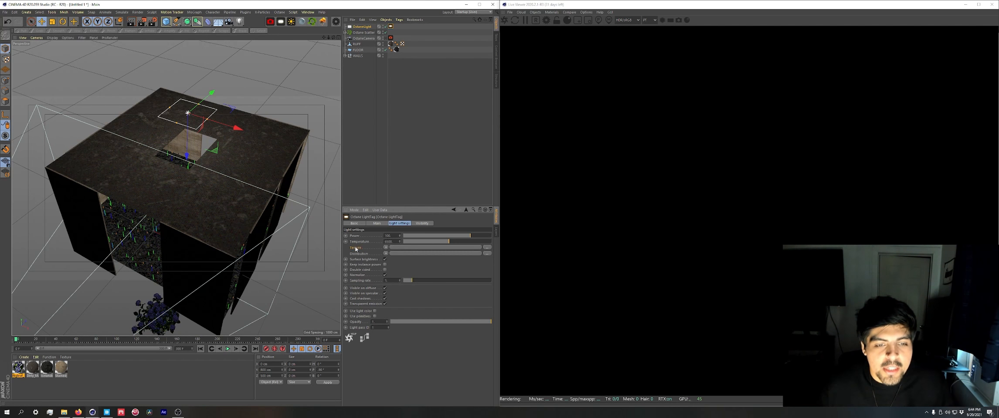
{"action": "left_click", "coordinate": [386, 248]}
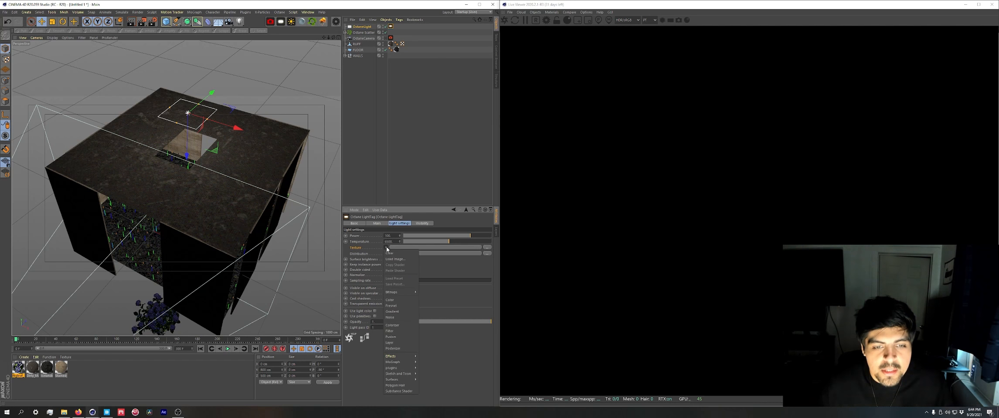
{"action": "mouse_move", "coordinate": [401, 369]}
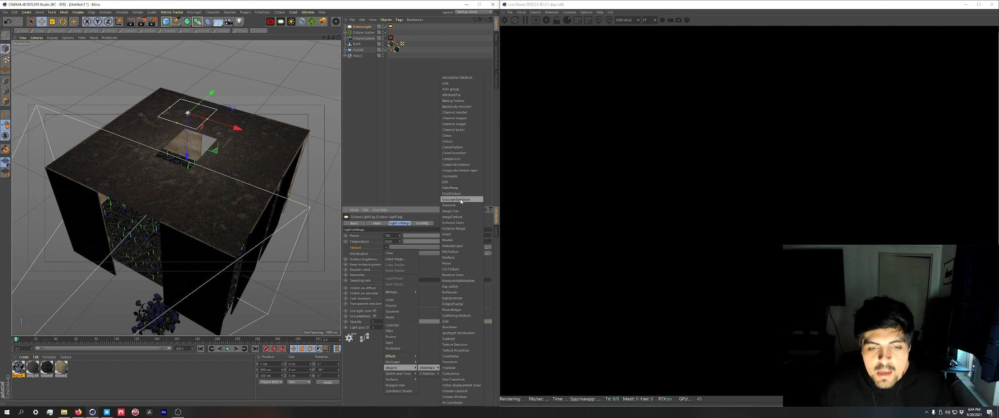
{"action": "left_click", "coordinate": [452, 298]}
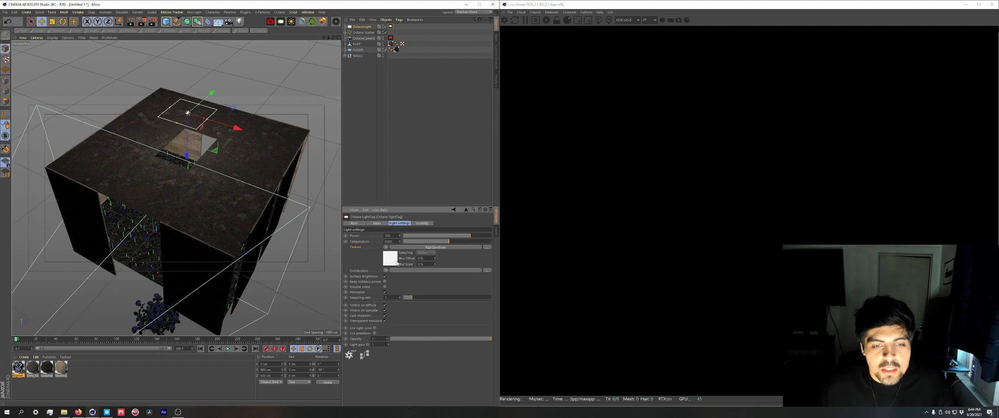
Tint the light's RgbSpectrum color a pale warm orange and open the light tag's visibility settings.
{"action": "left_click", "coordinate": [389, 262]}
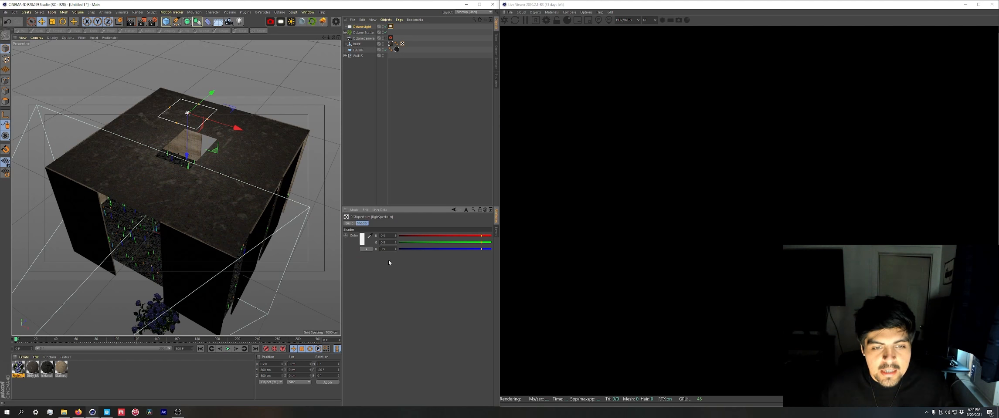
{"action": "left_click", "coordinate": [362, 239]}
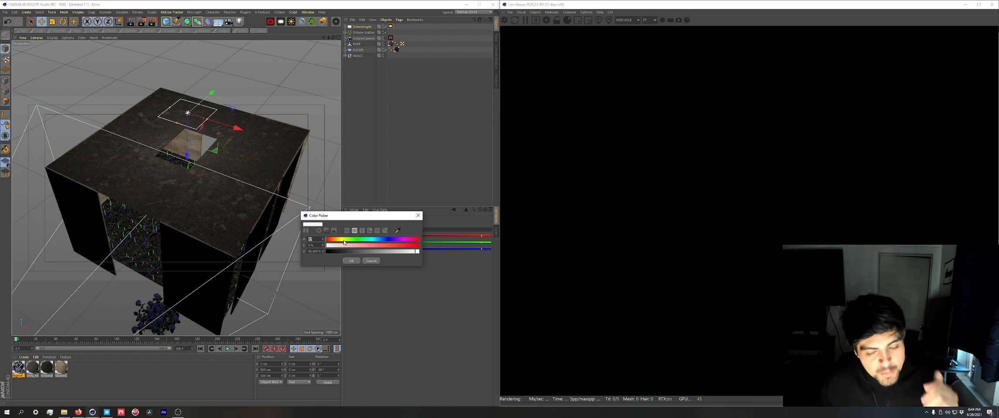
{"action": "left_click_drag", "start_coordinate": [344, 242], "coordinate": [363, 250]}
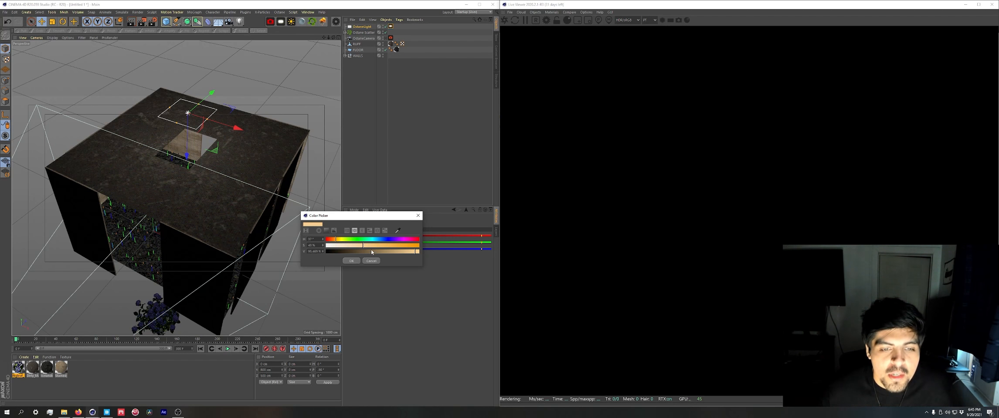
{"action": "left_click", "coordinate": [351, 261]}
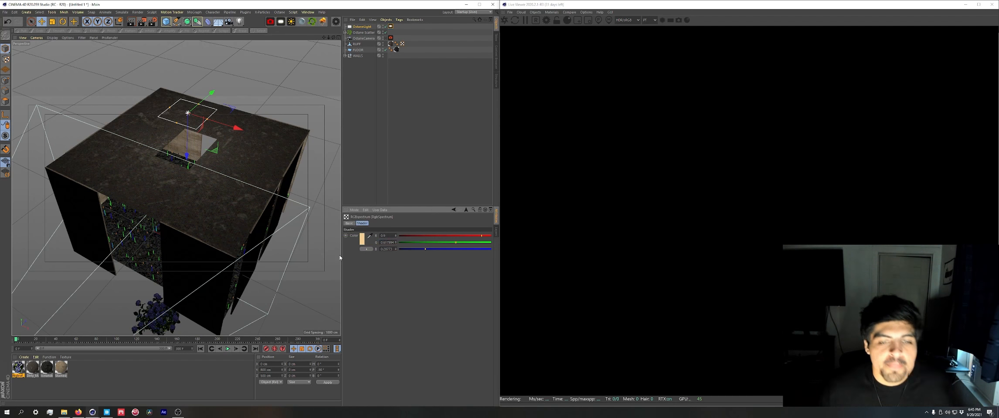
{"action": "left_click", "coordinate": [465, 211]}
{"action": "left_click", "coordinate": [423, 224]}
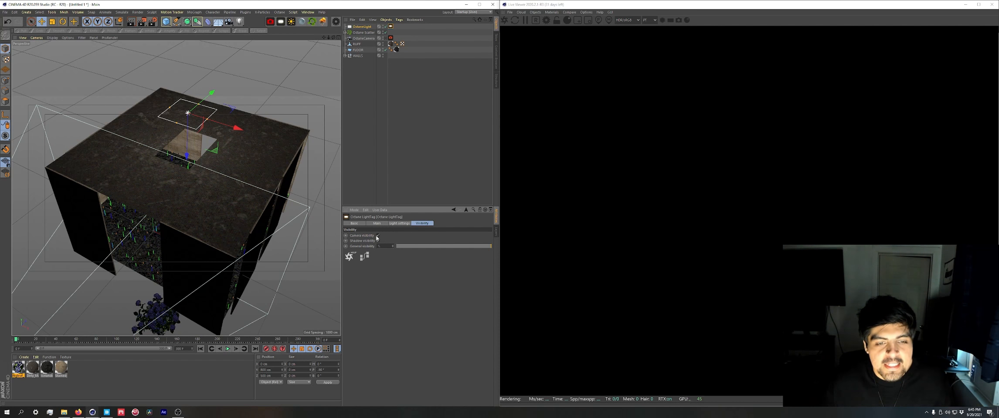
Look through the Octane camera and set its position to -900 cm in Z and 150 cm in Y.
{"action": "left_click", "coordinate": [385, 38]}
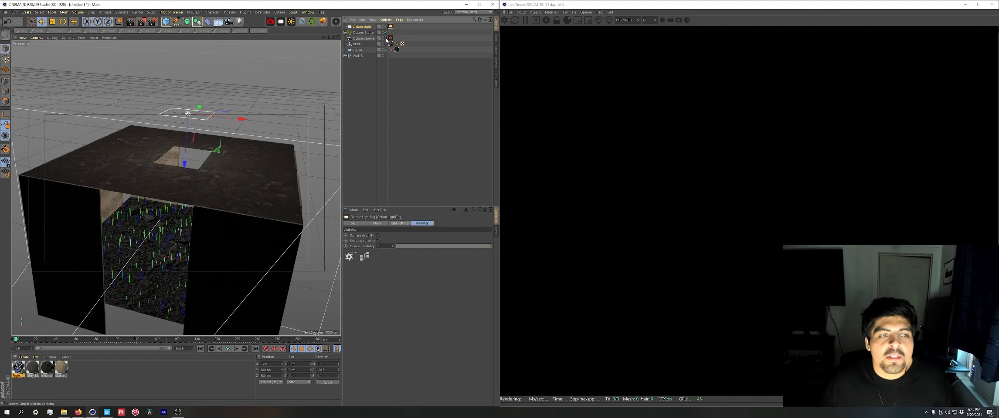
{"action": "left_click", "coordinate": [363, 38]}
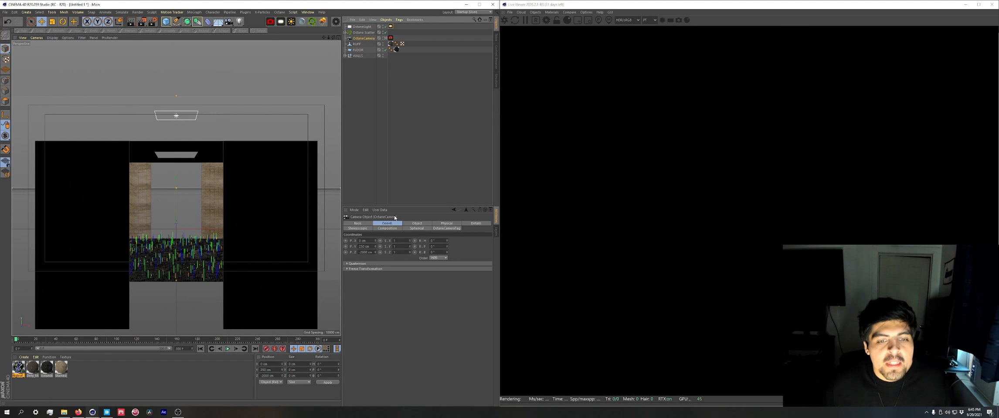
{"action": "left_click", "coordinate": [387, 223]}
{"action": "left_click_drag", "start_coordinate": [375, 252], "coordinate": [375, 231]}
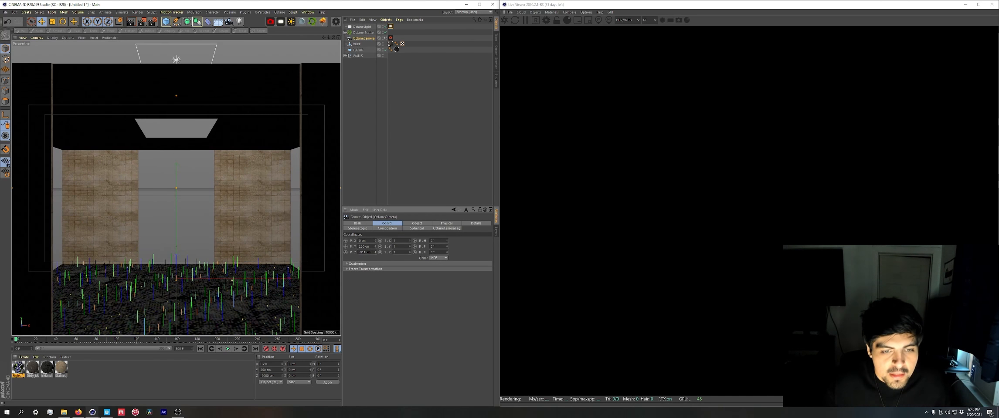
{"action": "type", "text": "-9"}
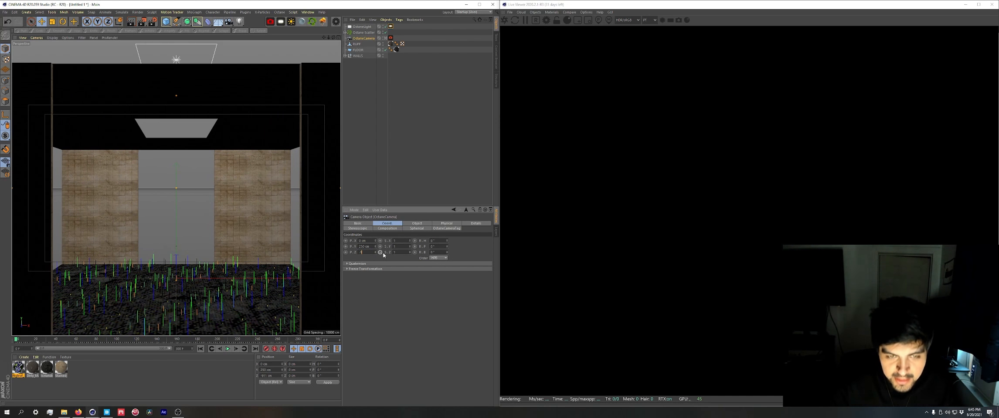
{"action": "type", "text": "00"}
{"action": "key", "text": "Return"}
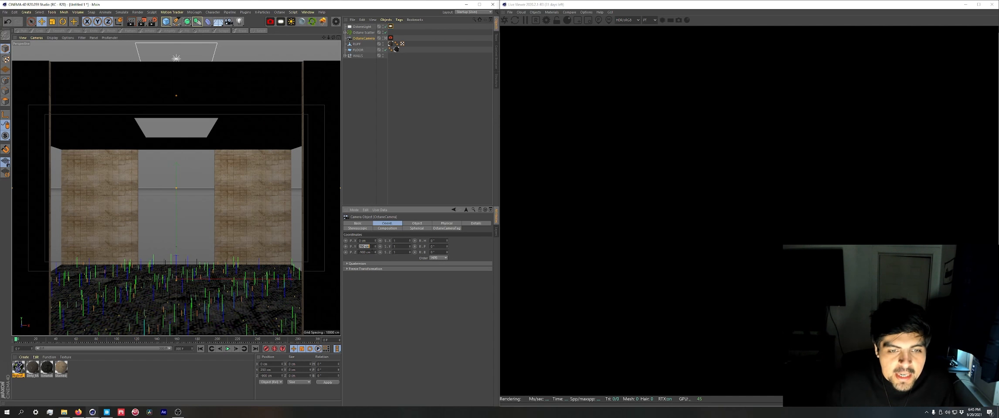
{"action": "type", "text": "150"}
{"action": "key", "text": "Return"}
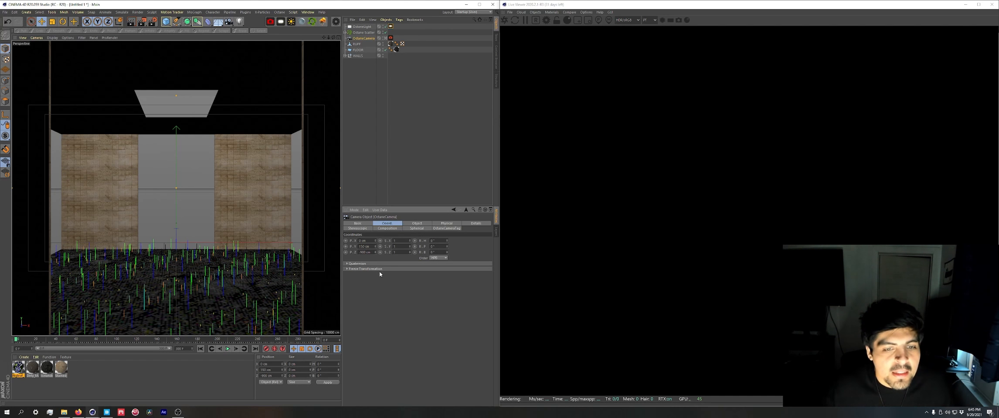
Leave the camera view and add a cube, stretching it vertically into a tall pillar that rises above the roof.
{"action": "left_click", "coordinate": [386, 38]}
{"action": "left_click_drag", "start_coordinate": [240, 225], "coordinate": [194, 146], "text": "alt"}
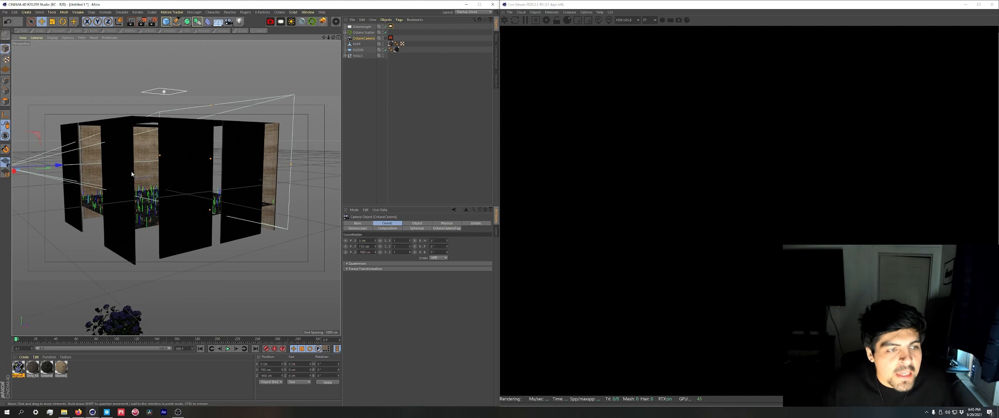
{"action": "left_click_drag", "start_coordinate": [155, 220], "coordinate": [201, 218], "text": "alt"}
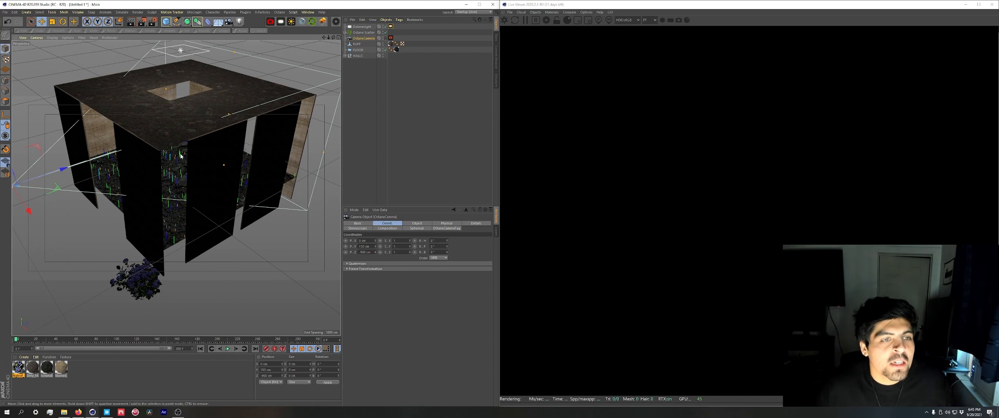
{"action": "left_click_drag", "start_coordinate": [202, 152], "coordinate": [173, 248], "text": "alt"}
{"action": "middle_click_drag", "start_coordinate": [173, 247], "coordinate": [155, 108], "text": "alt"}
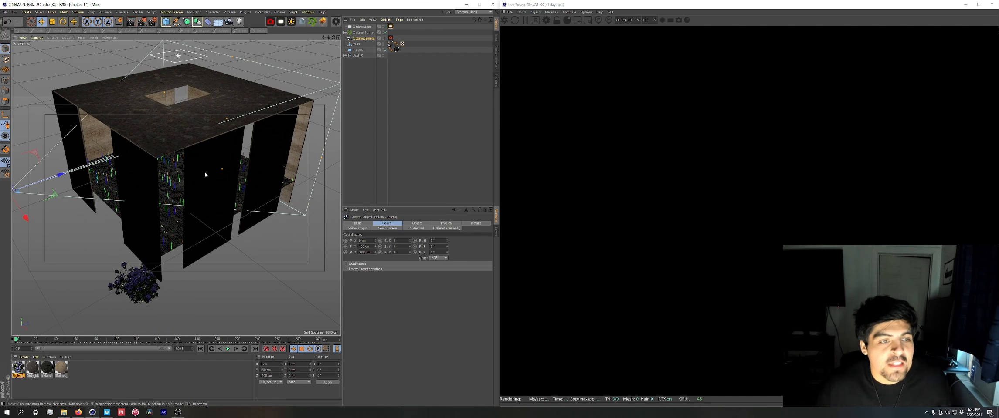
{"action": "left_click_drag", "start_coordinate": [203, 172], "coordinate": [196, 157], "text": "alt"}
{"action": "left_click", "coordinate": [166, 22]}
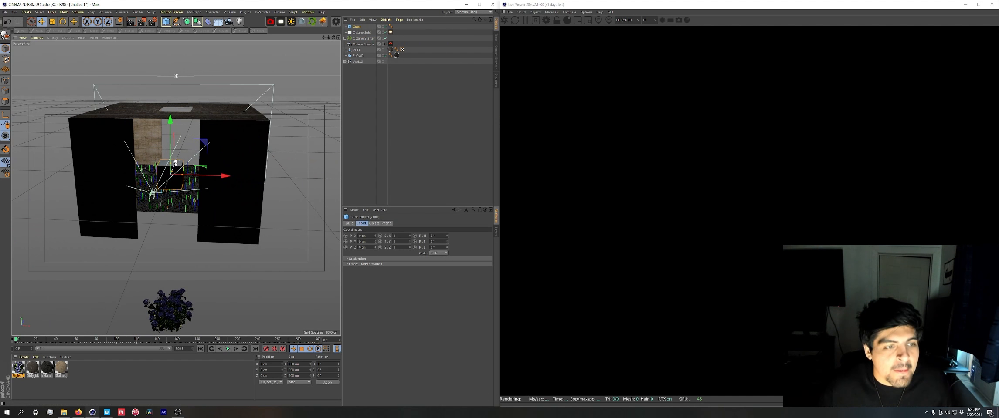
{"action": "left_click_drag", "start_coordinate": [171, 166], "coordinate": [171, 102]}
{"action": "left_click_drag", "start_coordinate": [183, 144], "coordinate": [150, 116], "text": "alt"}
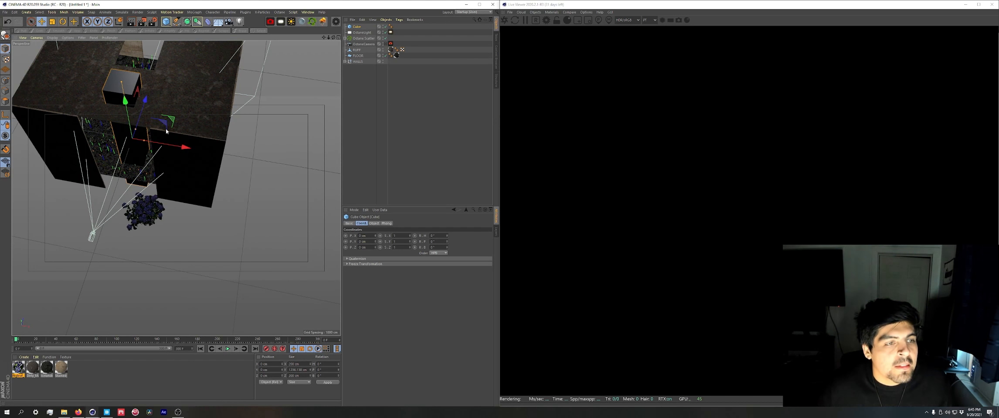
Scale up the pillar cube and move it to a front corner of the room.
{"action": "key", "text": "t"}
{"action": "left_click_drag", "start_coordinate": [204, 93], "coordinate": [248, 87]}
{"action": "key", "text": "e"}
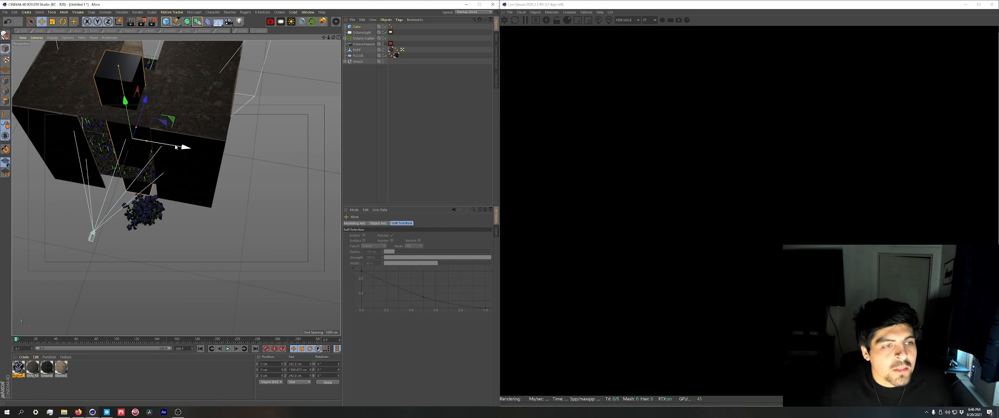
{"action": "left_click_drag", "start_coordinate": [168, 157], "coordinate": [267, 161]}
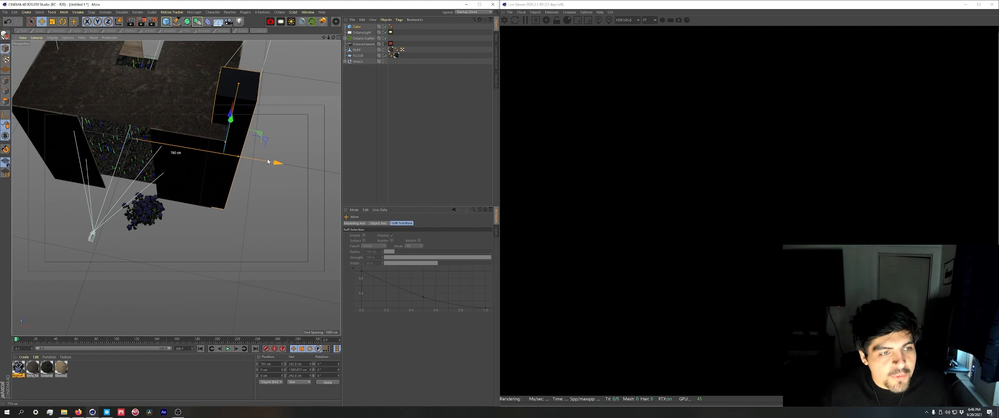
{"action": "left_click_drag", "start_coordinate": [268, 162], "coordinate": [166, 191]}
Duplicate the pillar cube and place the copies at the remaining corners of the room.
{"action": "key", "text": "ctrl+c"}
{"action": "key", "text": "ctrl+v"}
{"action": "left_click_drag", "start_coordinate": [50, 158], "coordinate": [201, 146]}
{"action": "key", "text": "ctrl+c"}
{"action": "key", "text": "ctrl+v"}
{"action": "left_click_drag", "start_coordinate": [24, 196], "coordinate": [227, 214]}
{"action": "left_click_drag", "start_coordinate": [256, 187], "coordinate": [162, 191], "text": "alt"}
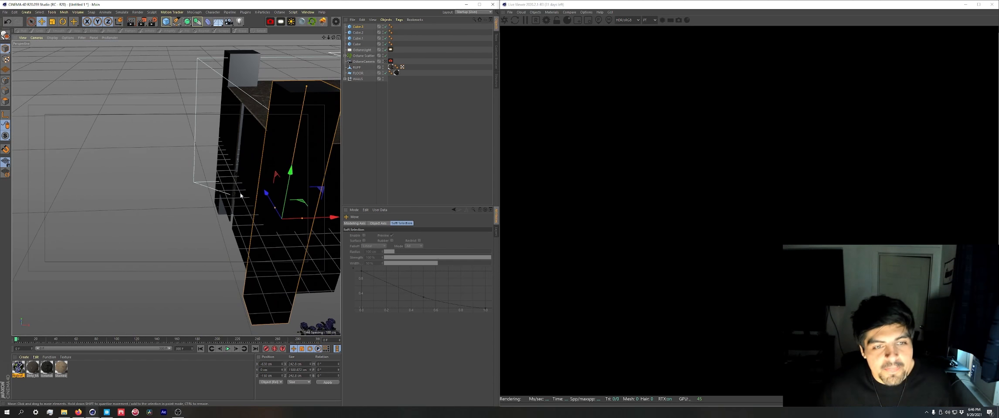
Select all four pillar cubes together and open their object properties.
{"action": "middle_click_drag", "start_coordinate": [253, 191], "coordinate": [93, 230], "text": "alt"}
{"action": "middle_click_drag", "start_coordinate": [181, 189], "coordinate": [145, 243], "text": "alt"}
{"action": "left_click_drag", "start_coordinate": [185, 230], "coordinate": [187, 175], "text": "alt"}
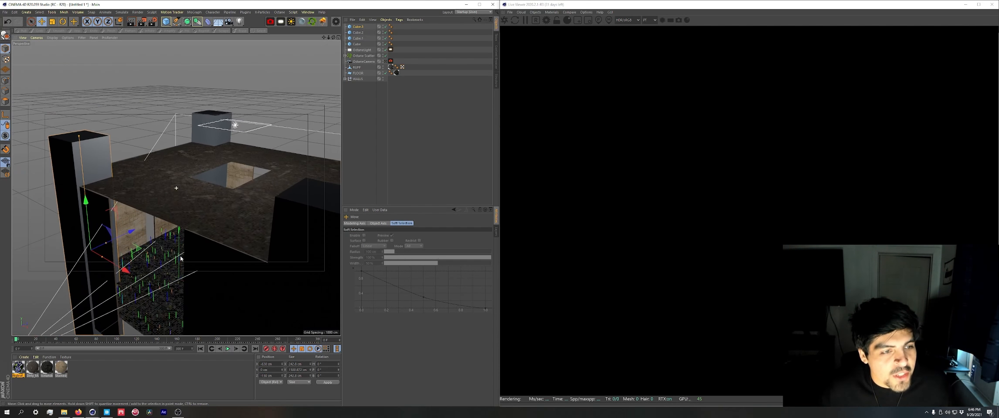
{"action": "left_click", "coordinate": [363, 61]}
{"action": "left_click", "coordinate": [357, 44], "text": "shift"}
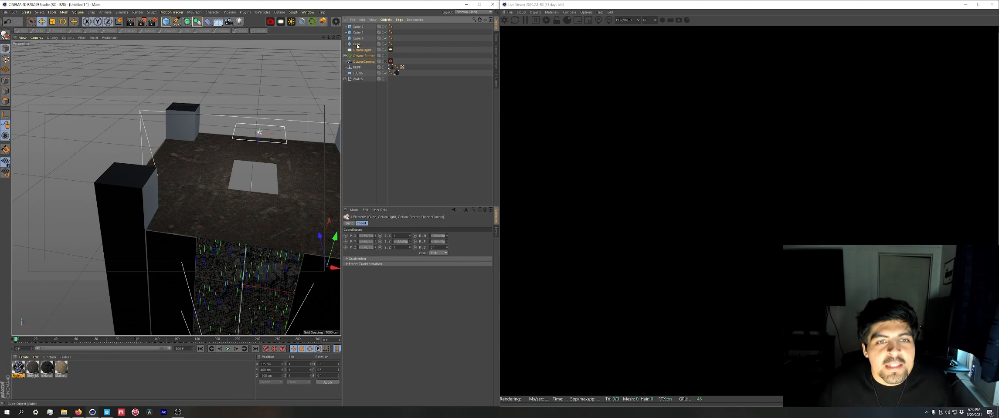
{"action": "left_click_drag", "start_coordinate": [443, 43], "coordinate": [358, 28]}
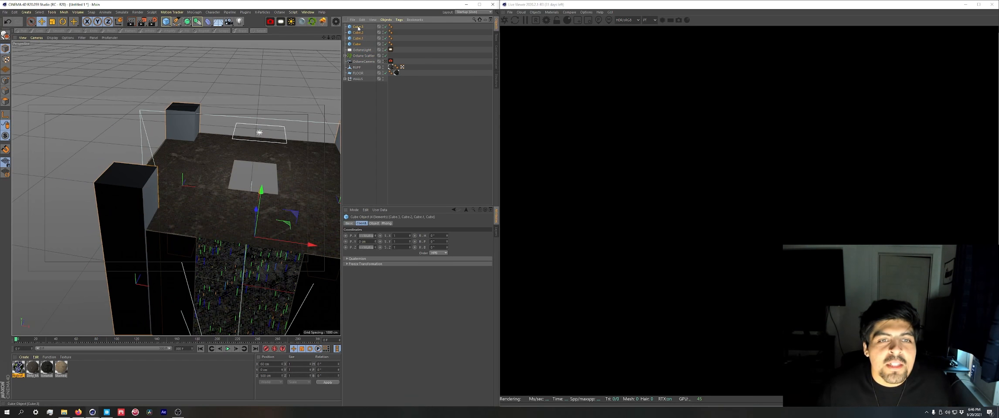
{"action": "left_click", "coordinate": [373, 224]}
Enable Fillet on the four pillar cubes and reduce the fillet radius for tighter rounded edges.
{"action": "left_click_drag", "start_coordinate": [269, 243], "coordinate": [217, 247], "text": "alt"}
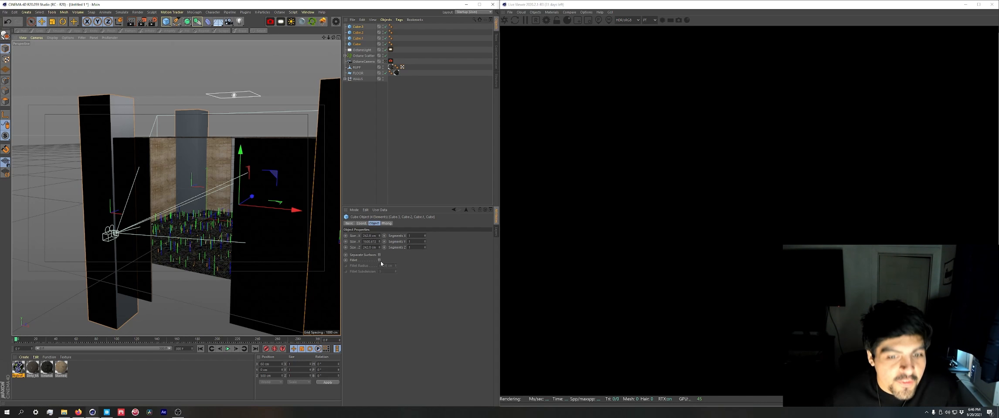
{"action": "scroll", "coordinate": [198, 171], "scroll_direction": "up", "scroll_amount": 6}
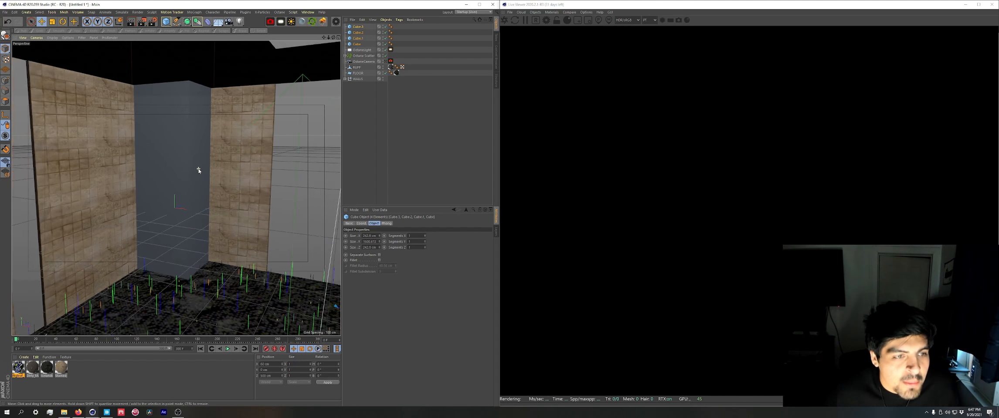
{"action": "scroll", "coordinate": [198, 171], "scroll_direction": "up", "scroll_amount": 3}
{"action": "scroll", "coordinate": [193, 205], "scroll_direction": "down", "scroll_amount": 2}
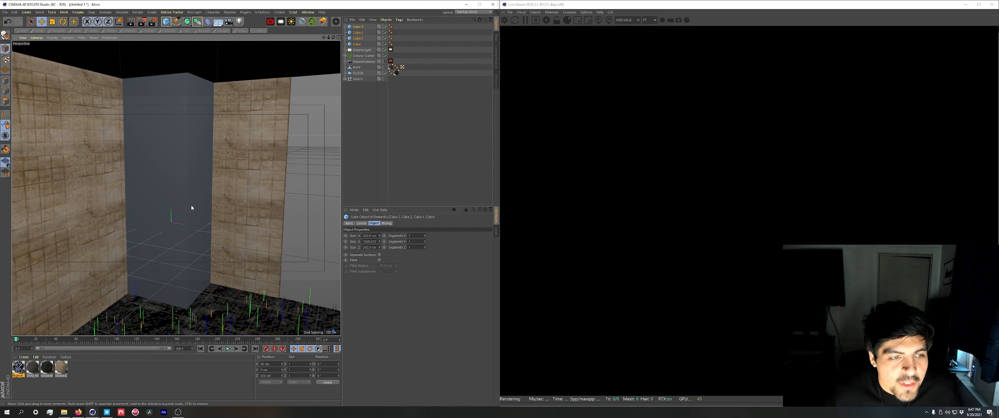
{"action": "middle_click_drag", "start_coordinate": [189, 220], "coordinate": [191, 244], "text": "alt"}
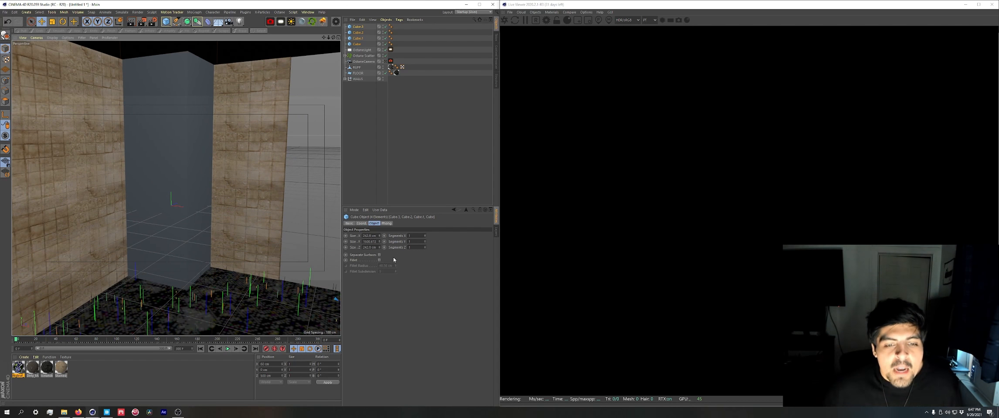
{"action": "left_click", "coordinate": [379, 260]}
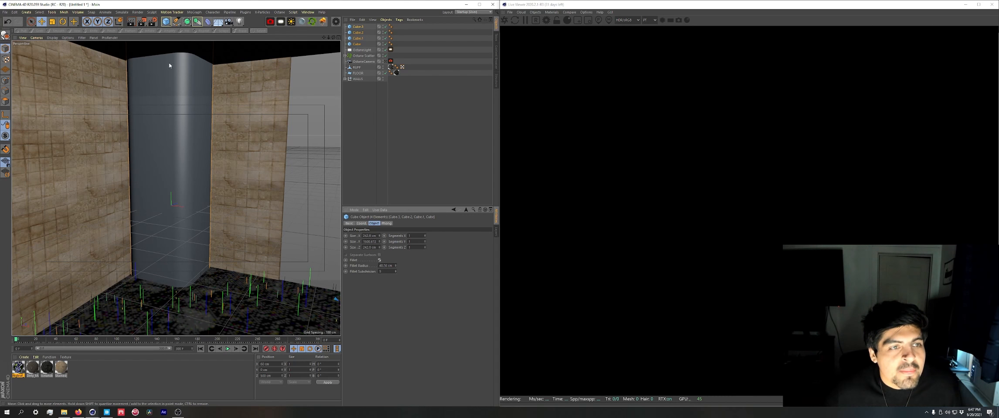
{"action": "left_click_drag", "start_coordinate": [170, 65], "coordinate": [192, 82], "text": "alt"}
{"action": "left_click_drag", "start_coordinate": [174, 130], "coordinate": [194, 149], "text": "alt"}
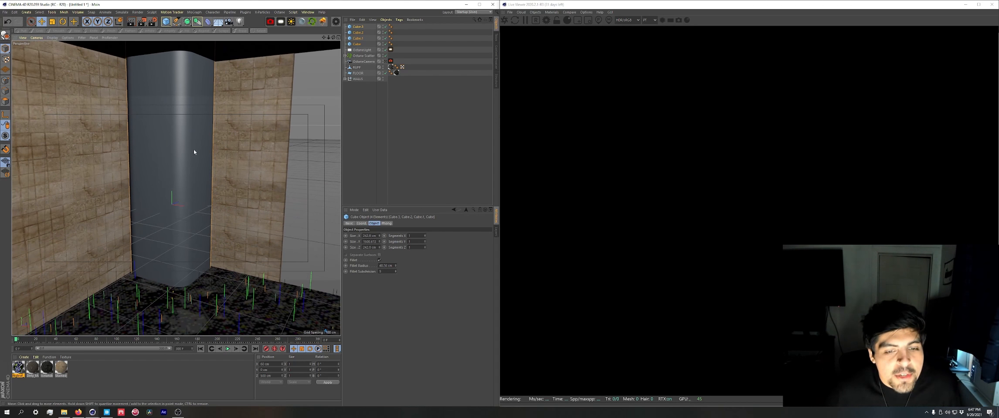
{"action": "left_click", "coordinate": [386, 266]}
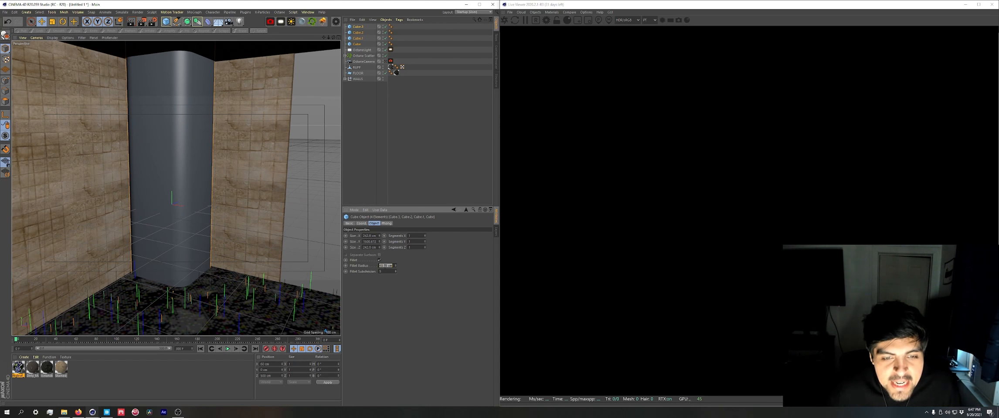
{"action": "key", "text": "Return"}
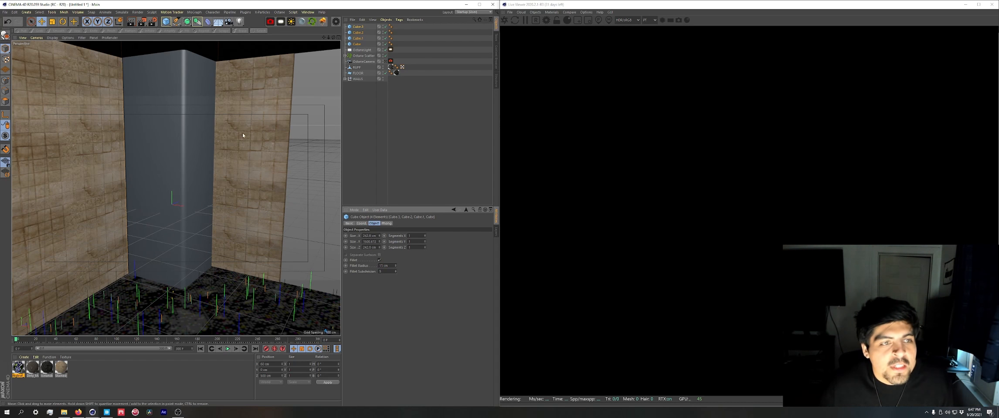
Switch to Quixel Bridge and browse the purchased surfaces, including the Historical category, and the general purchased assets for a suitable material.
{"action": "left_click_drag", "start_coordinate": [181, 53], "coordinate": [213, 195], "text": "alt"}
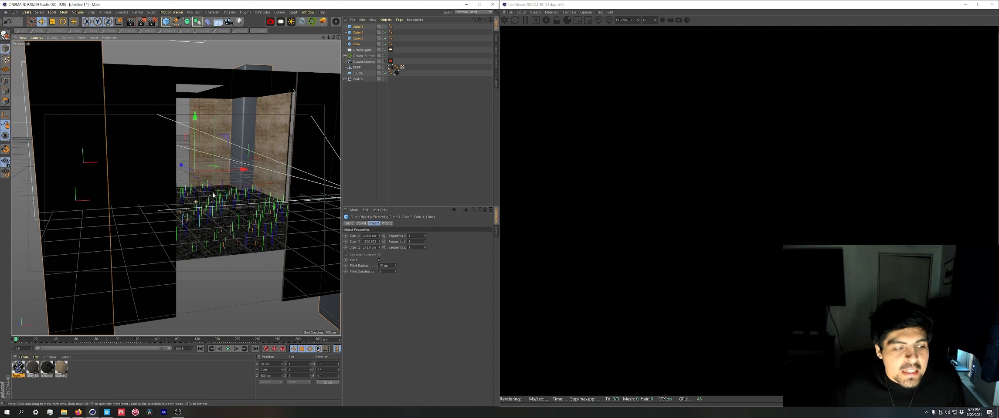
{"action": "left_click", "coordinate": [107, 412]}
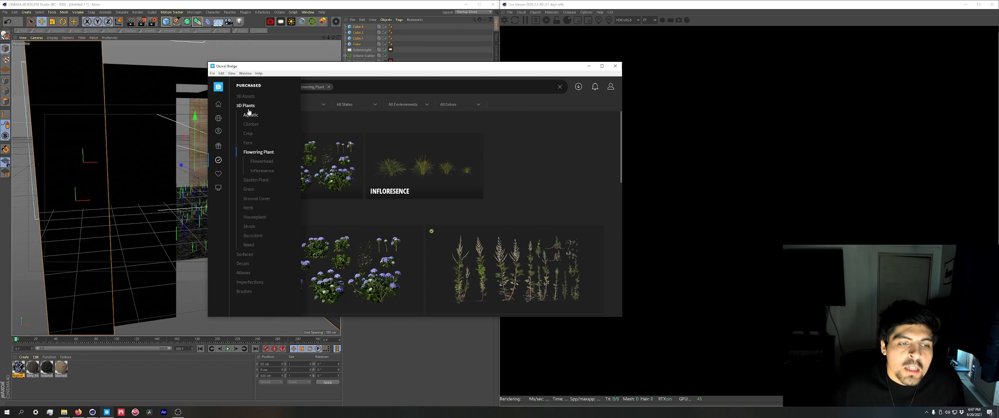
{"action": "left_click", "coordinate": [245, 255]}
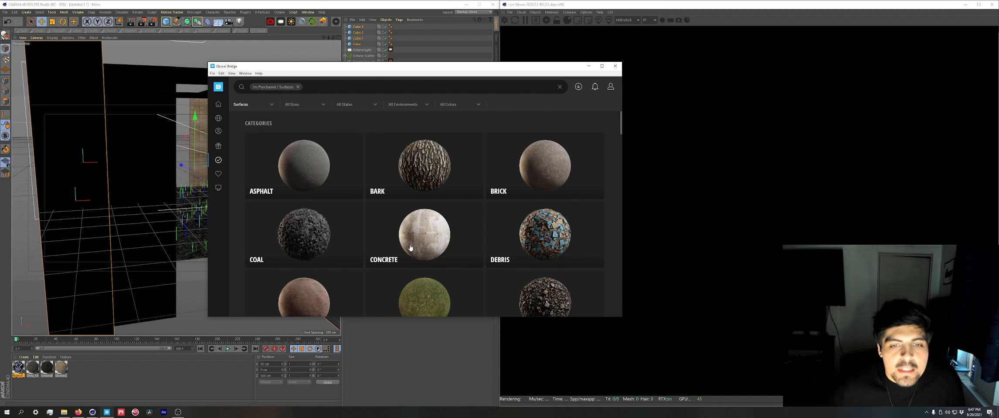
{"action": "scroll", "coordinate": [448, 241], "scroll_direction": "down", "scroll_amount": 3}
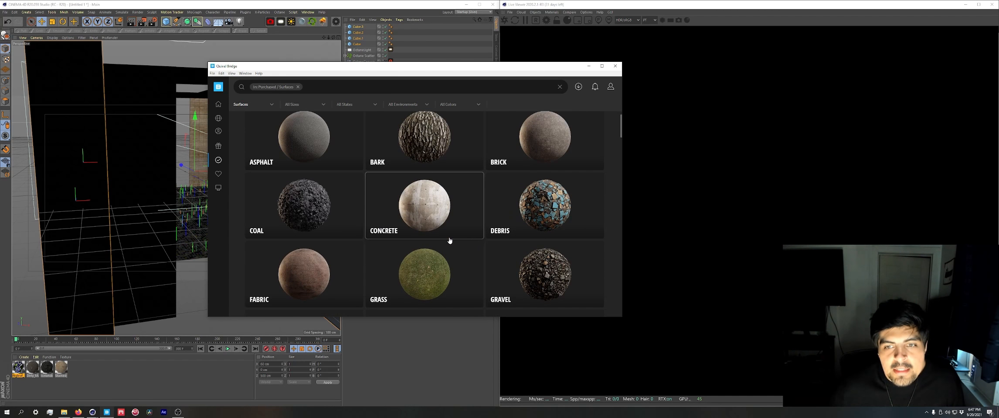
{"action": "scroll", "coordinate": [464, 189], "scroll_direction": "down", "scroll_amount": 2}
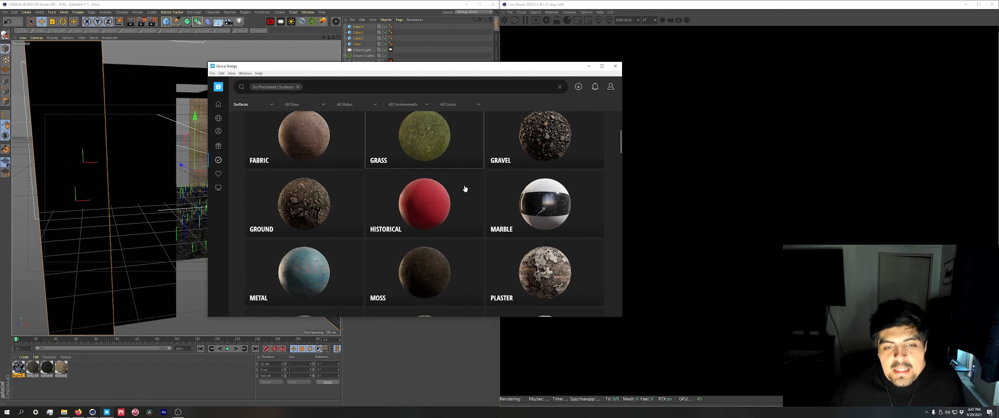
{"action": "left_click", "coordinate": [458, 190]}
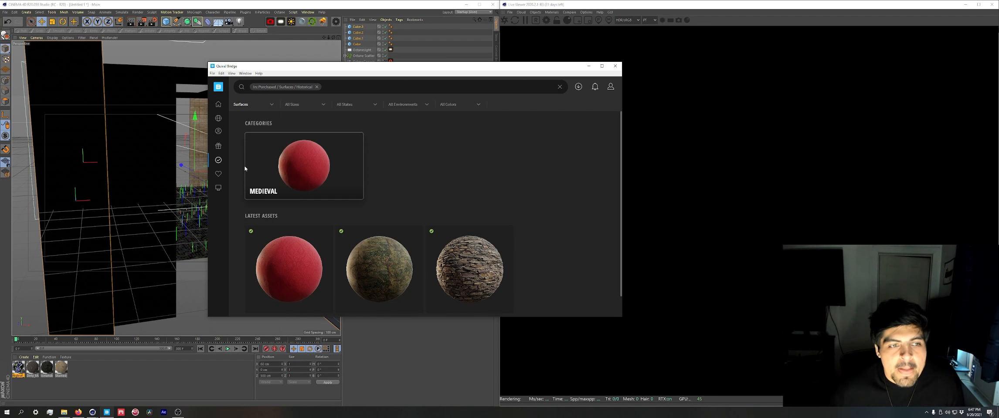
{"action": "left_click", "coordinate": [219, 160]}
{"action": "scroll", "coordinate": [387, 167], "scroll_direction": "down", "scroll_amount": 5}
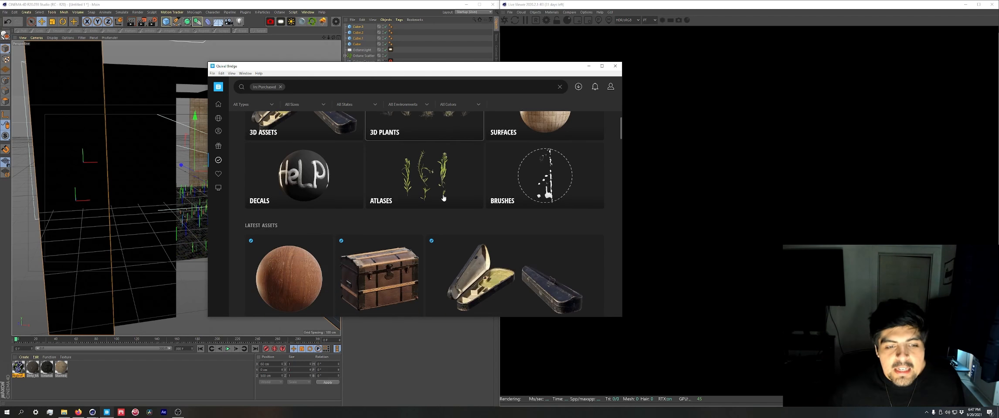
Export the Cast In Situ Concrete surface from the local Quixel Bridge assets to Cinema 4D and return to the scene.
{"action": "scroll", "coordinate": [296, 207], "scroll_direction": "down", "scroll_amount": 6}
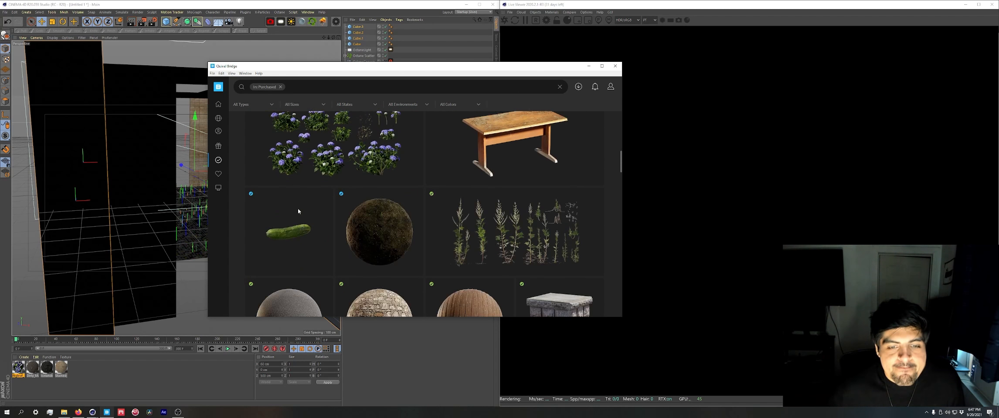
{"action": "scroll", "coordinate": [299, 220], "scroll_direction": "down", "scroll_amount": 8}
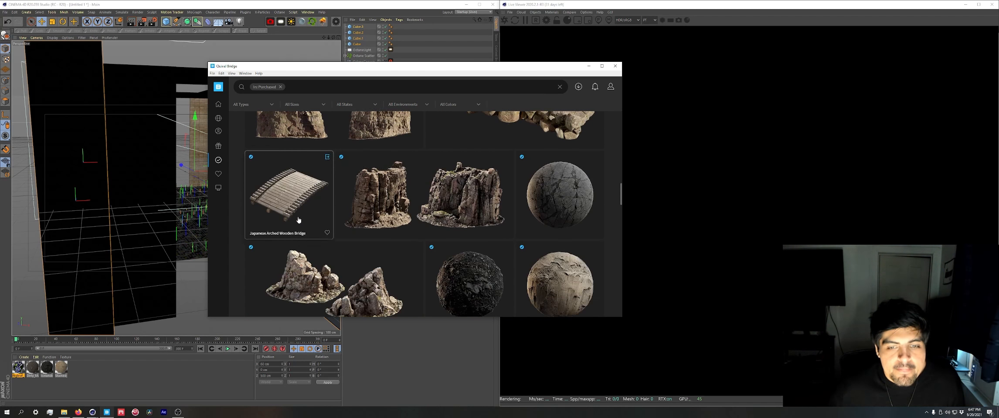
{"action": "scroll", "coordinate": [539, 199], "scroll_direction": "down", "scroll_amount": 8}
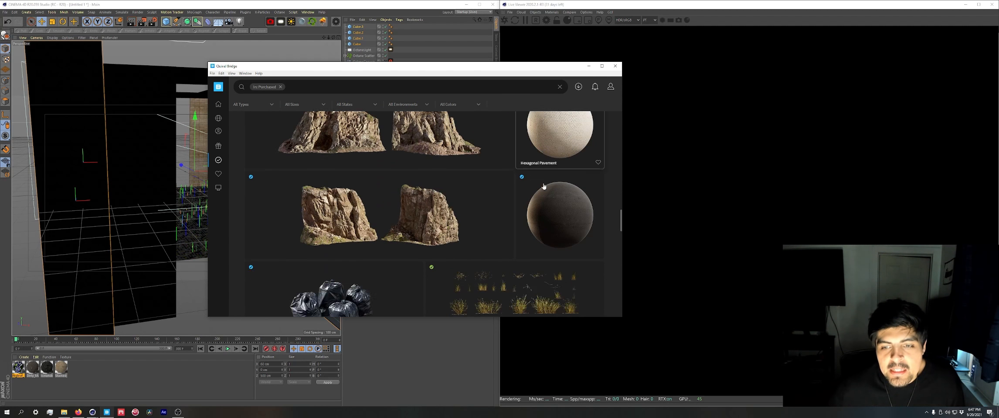
{"action": "scroll", "coordinate": [497, 201], "scroll_direction": "down", "scroll_amount": 10}
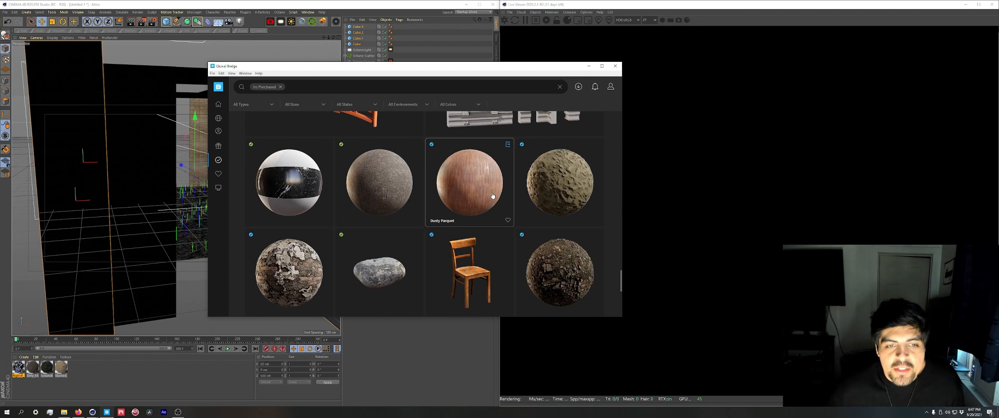
{"action": "scroll", "coordinate": [481, 201], "scroll_direction": "down", "scroll_amount": 1}
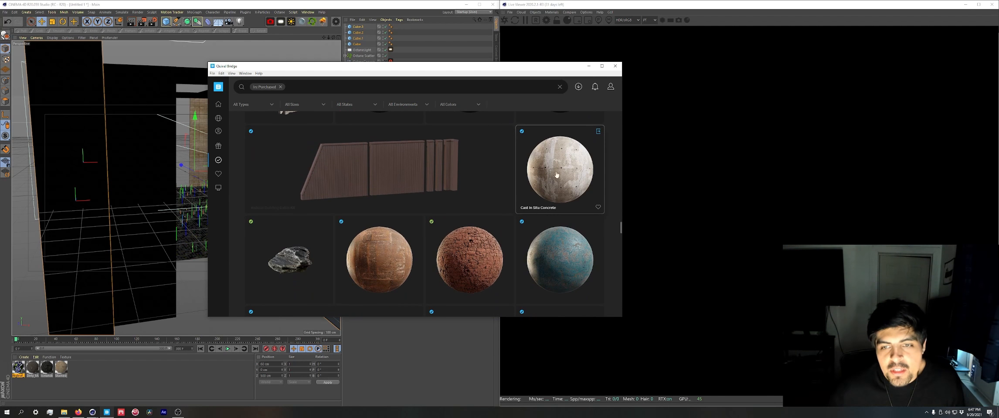
{"action": "left_click", "coordinate": [597, 132]}
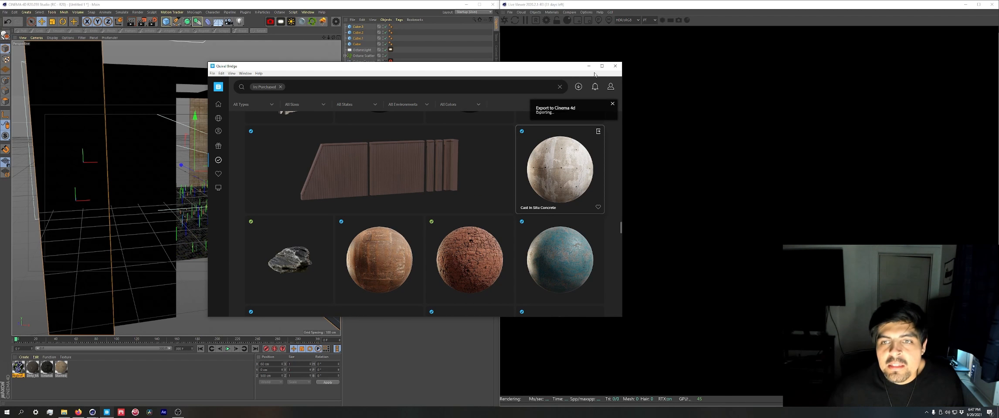
{"action": "left_click", "coordinate": [589, 66]}
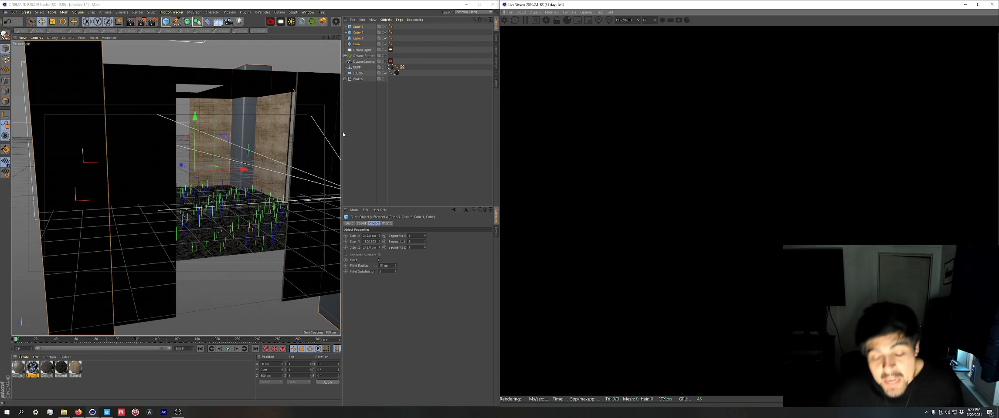
Change the imported concrete material to the Glossy type with the Octane BRDF model.
{"action": "double_click", "coordinate": [18, 368]}
{"action": "left_click", "coordinate": [129, 101]}
{"action": "left_click", "coordinate": [123, 112]}
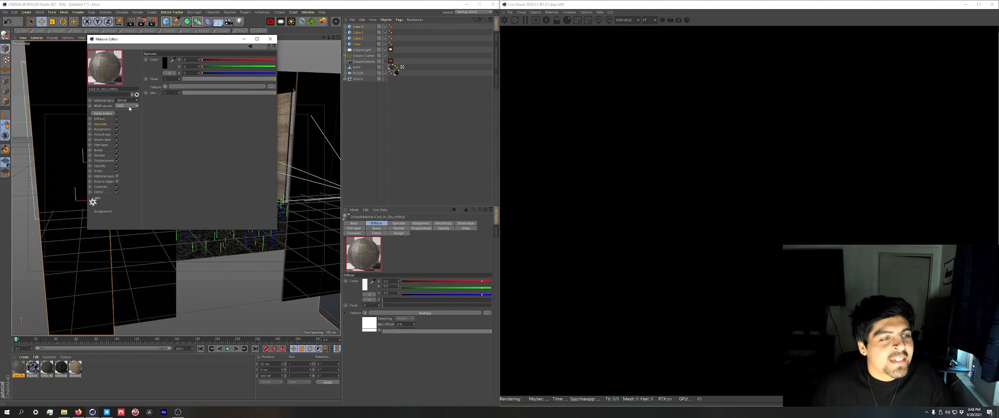
{"action": "left_click", "coordinate": [127, 106]}
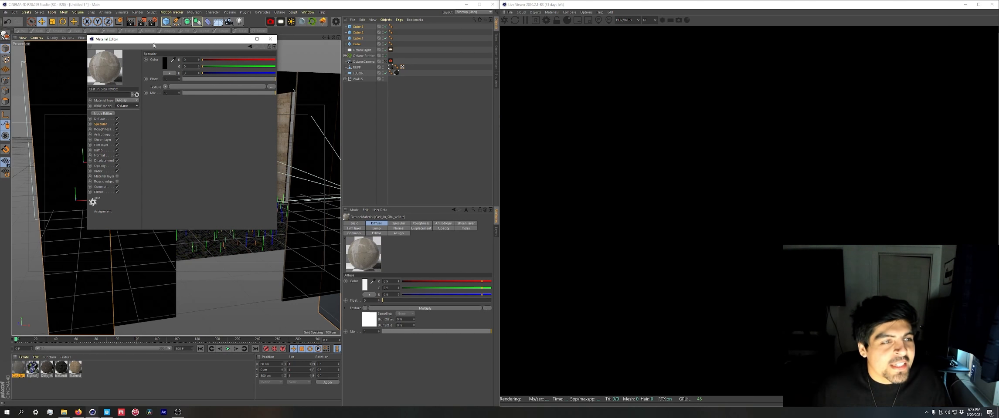
{"action": "left_click_drag", "start_coordinate": [154, 45], "coordinate": [182, 54]}
{"action": "left_click", "coordinate": [299, 48]}
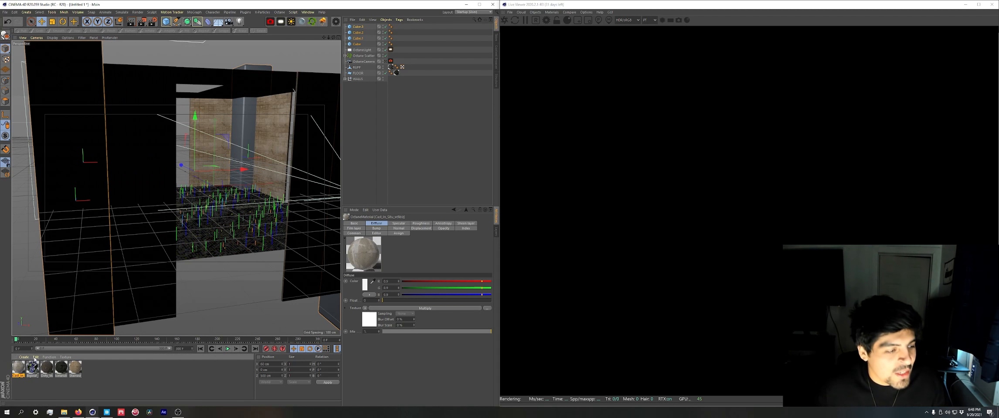
Apply the concrete material to the four selected cubes and set its V tiling to 5.
{"action": "right_click", "coordinate": [20, 365]}
{"action": "left_click", "coordinate": [45, 299]}
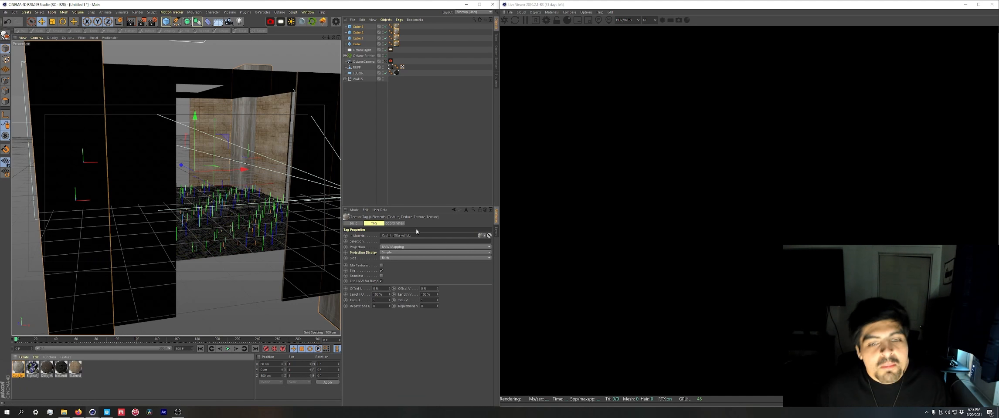
{"action": "left_click_drag", "start_coordinate": [438, 300], "coordinate": [437, 298]}
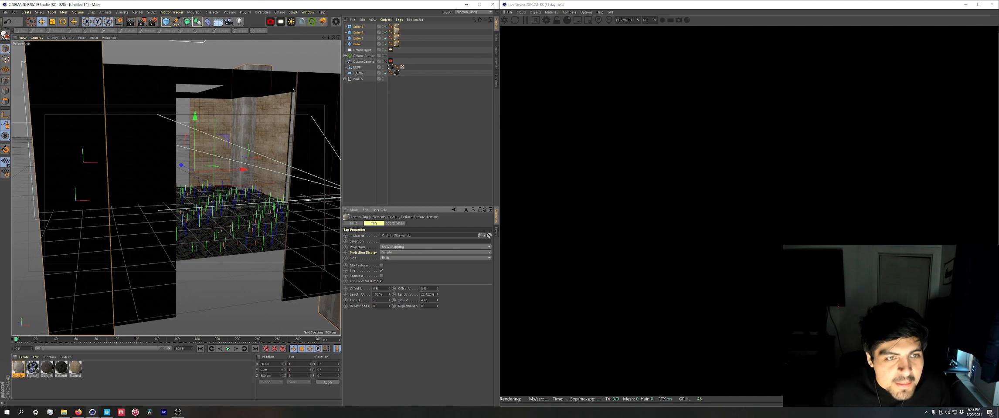
{"action": "type", "text": "1"}
{"action": "key", "text": "Return"}
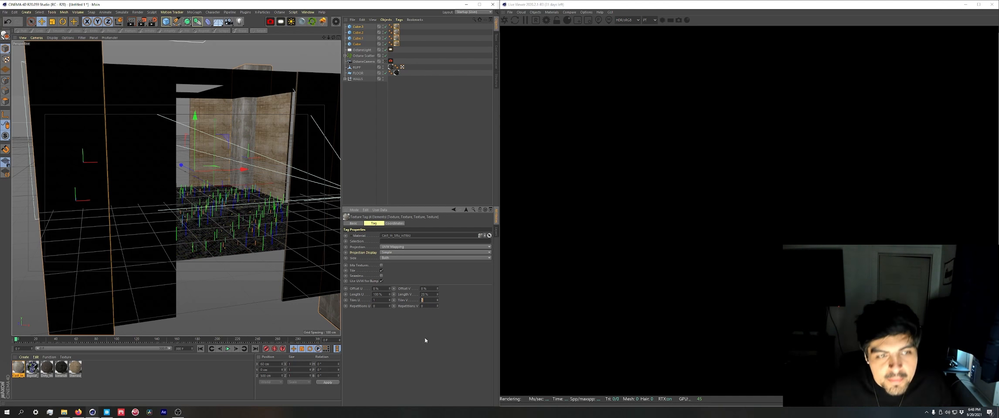
{"action": "left_click_drag", "start_coordinate": [210, 196], "coordinate": [242, 209], "text": "alt"}
{"action": "left_click", "coordinate": [422, 300]}
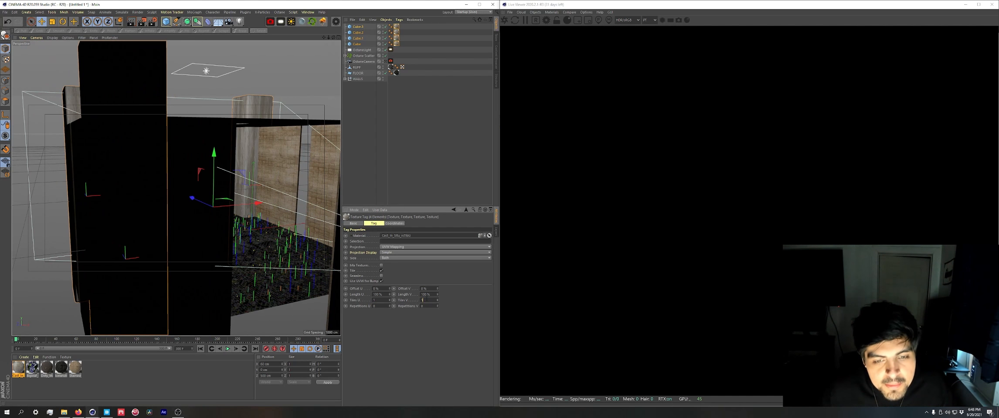
{"action": "type", "text": "5"}
{"action": "key", "text": "Return"}
{"action": "left_click_drag", "start_coordinate": [259, 182], "coordinate": [232, 186], "text": "alt"}
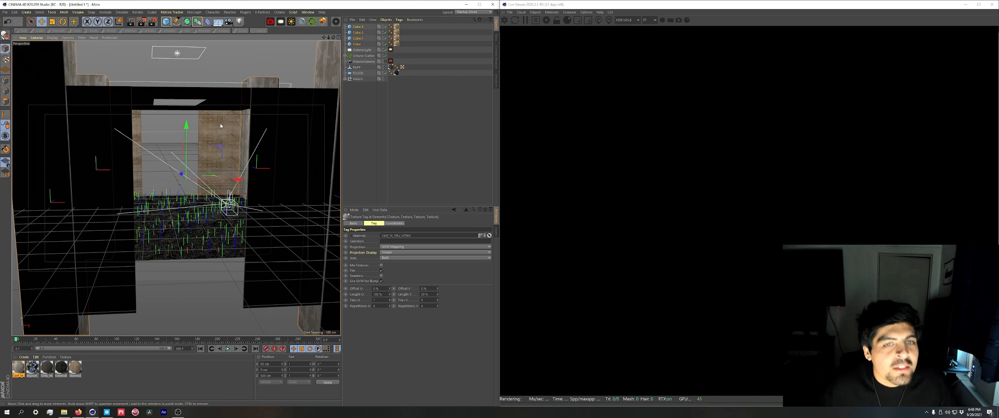
Look through the Octane camera and open the viewport's View settings for the safe frames and tinted border.
{"action": "left_click", "coordinate": [385, 62]}
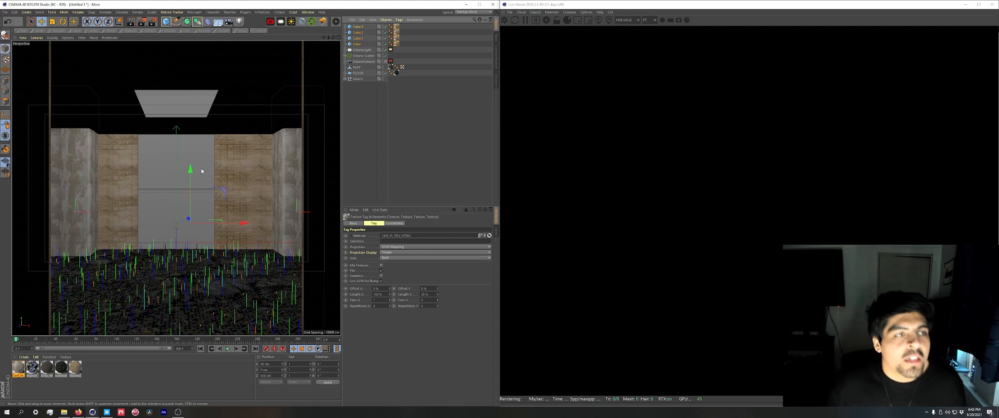
{"action": "left_click", "coordinate": [68, 38]}
{"action": "left_click", "coordinate": [83, 177]}
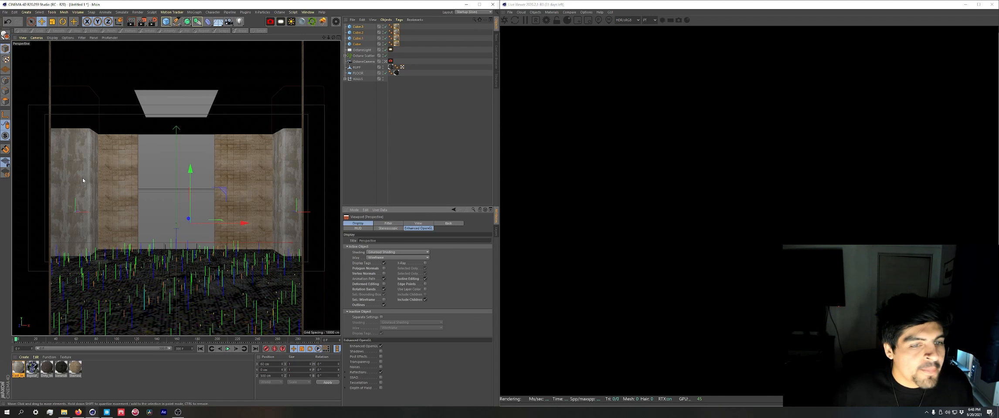
{"action": "left_click", "coordinate": [420, 224]}
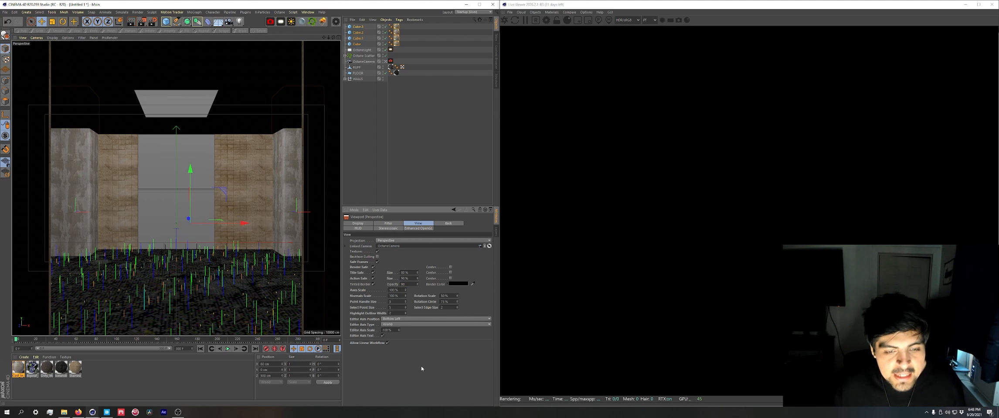
{"action": "key", "text": "Return"}
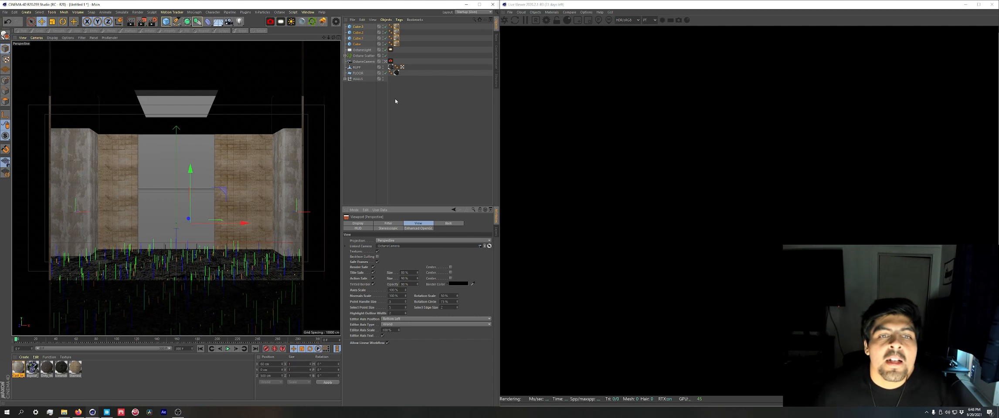
Start the Octane live render of the camera view.
{"action": "left_click", "coordinate": [504, 24]}
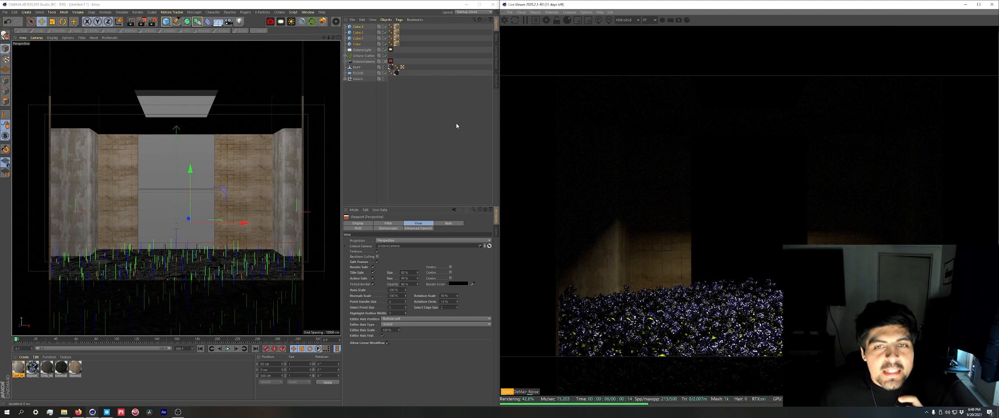
Save the project on the Desktop under the file name Tutorial_ONE.
{"action": "left_click", "coordinate": [5, 12]}
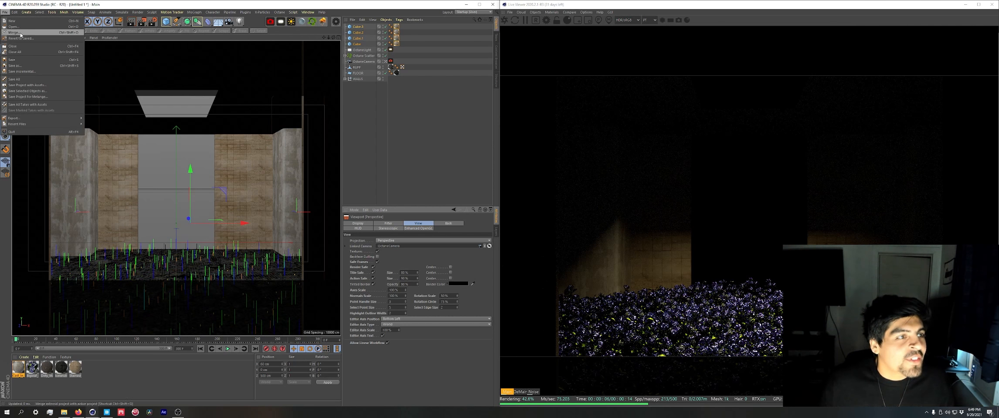
{"action": "left_click", "coordinate": [21, 67]}
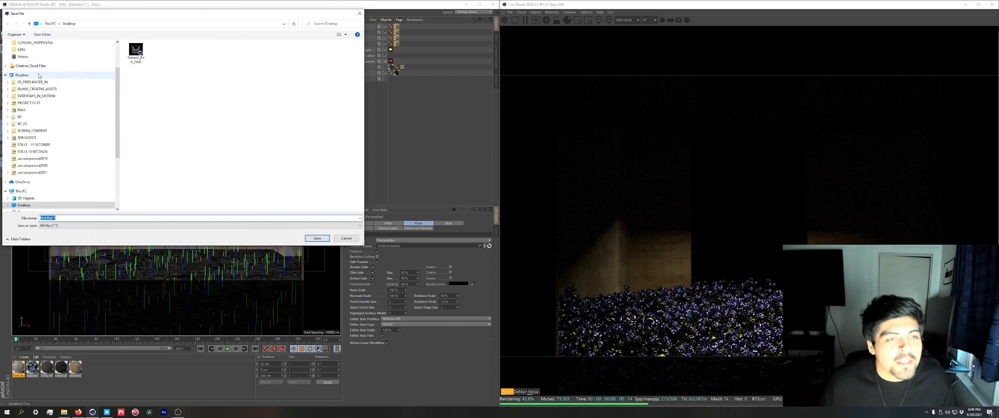
{"action": "left_click_drag", "start_coordinate": [74, 10], "coordinate": [220, 37]}
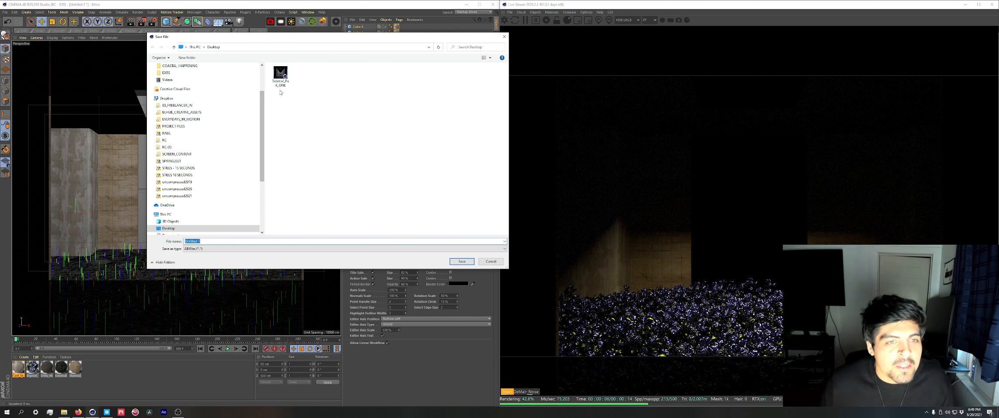
{"action": "left_click", "coordinate": [280, 75]}
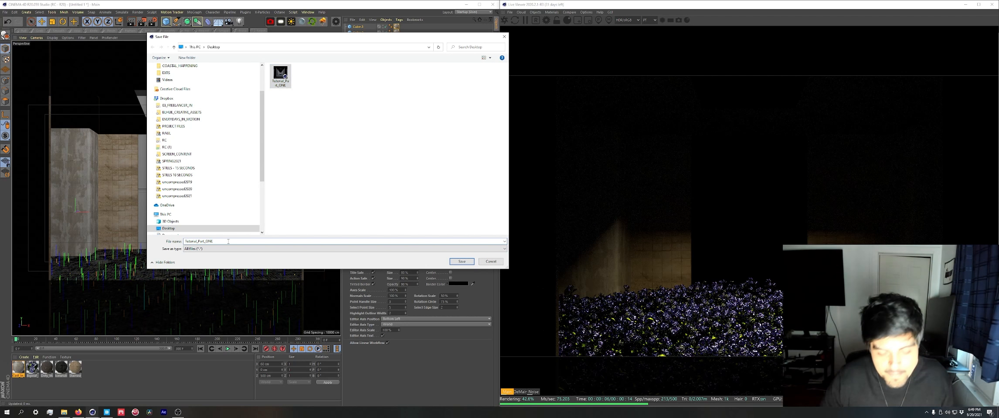
{"action": "key", "text": "BackSpace"}
{"action": "key", "text": "BackSpace"}
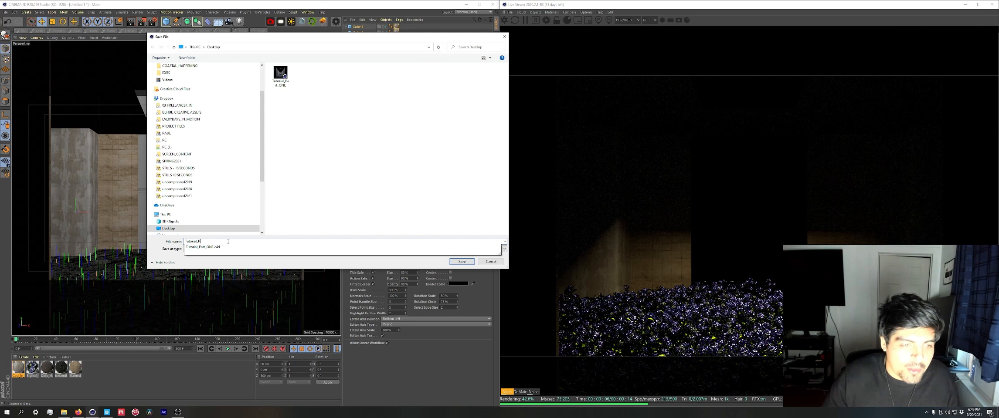
{"action": "type", "text": "ONE"}
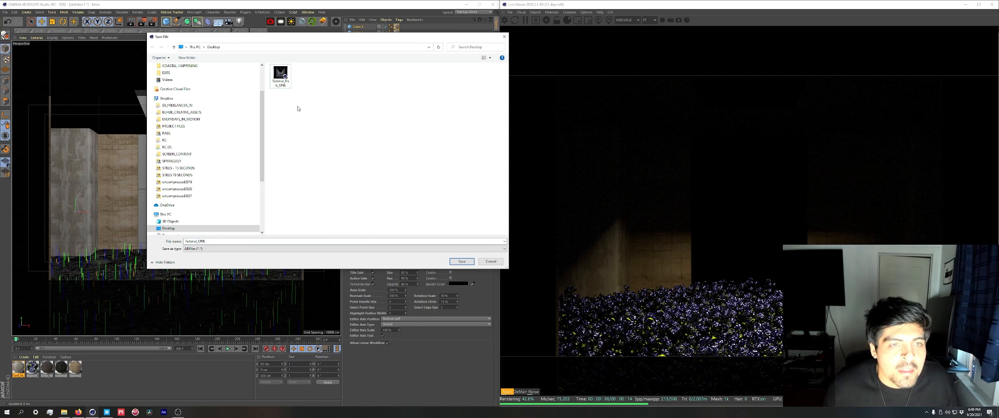
{"action": "left_click", "coordinate": [468, 261]}
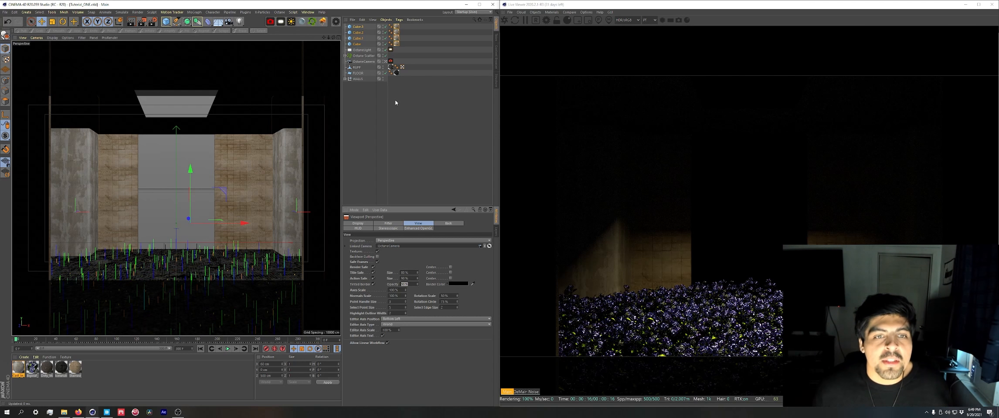
Move the four concrete cubes into the collapsed walls group and lock the live render's resolution.
{"action": "left_click_drag", "start_coordinate": [359, 45], "coordinate": [357, 79]}
{"action": "left_click", "coordinate": [345, 55]}
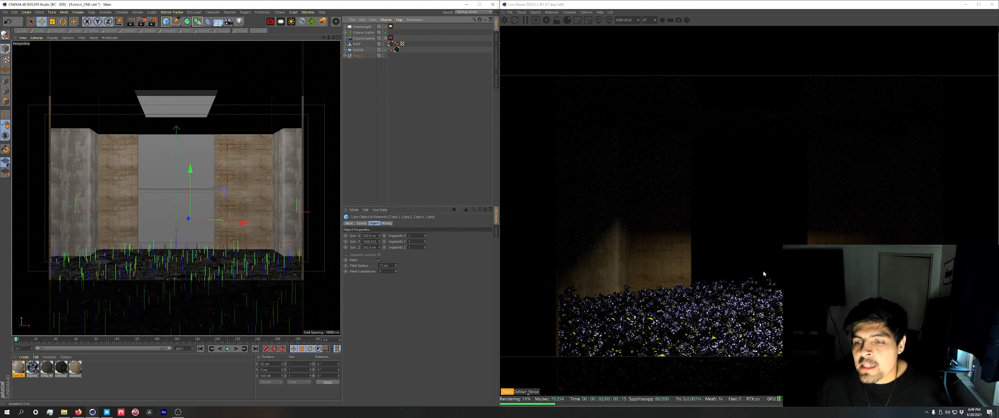
{"action": "left_click", "coordinate": [556, 20]}
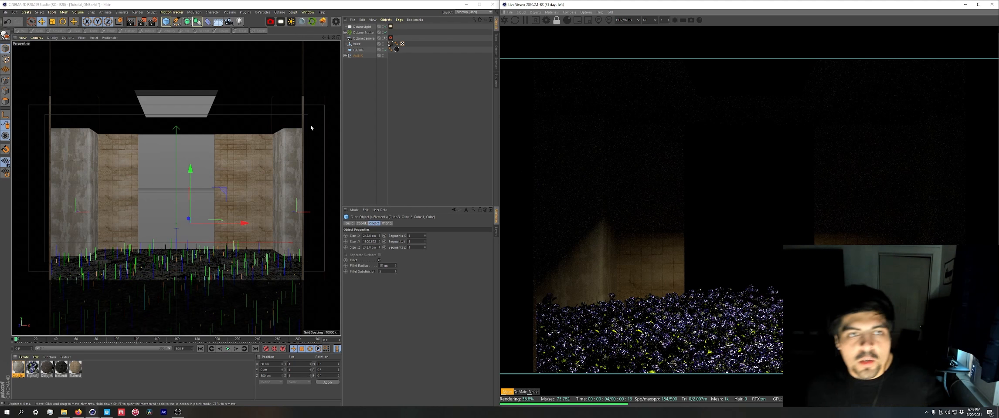
Set the Octane Scatter's distribution count to 55 to thin out the flowers on the floor.
{"action": "left_click", "coordinate": [364, 33]}
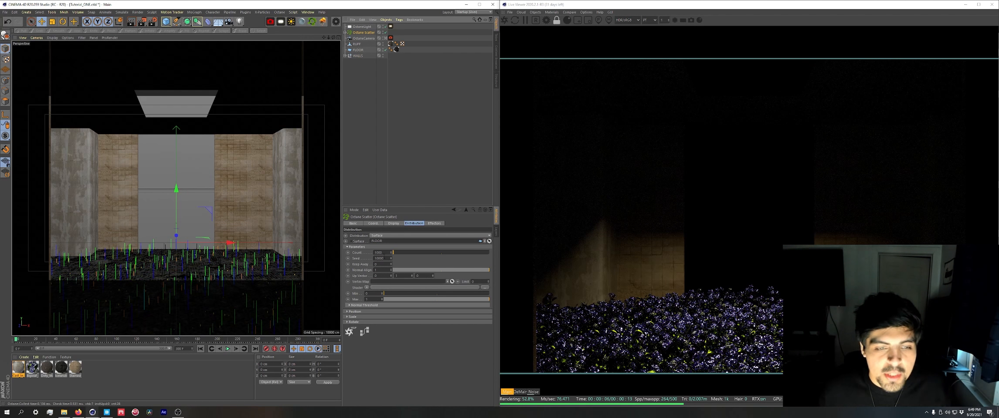
{"action": "left_click", "coordinate": [378, 253]}
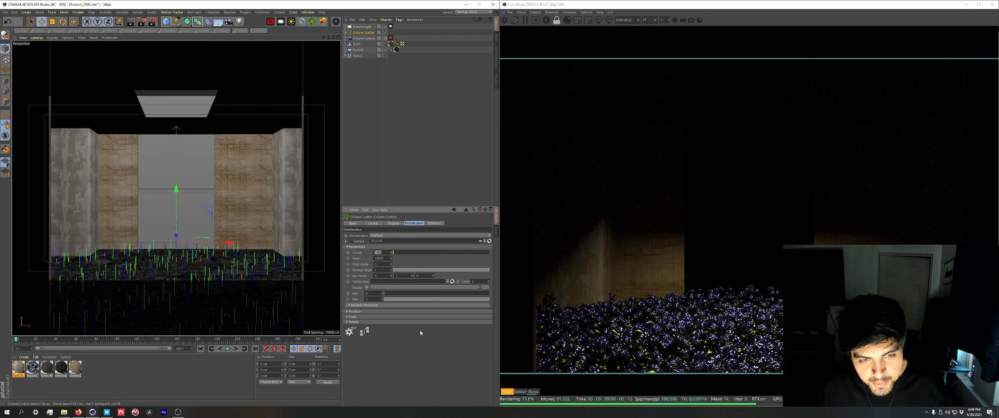
{"action": "type", "text": "55"}
{"action": "key", "text": "Return"}
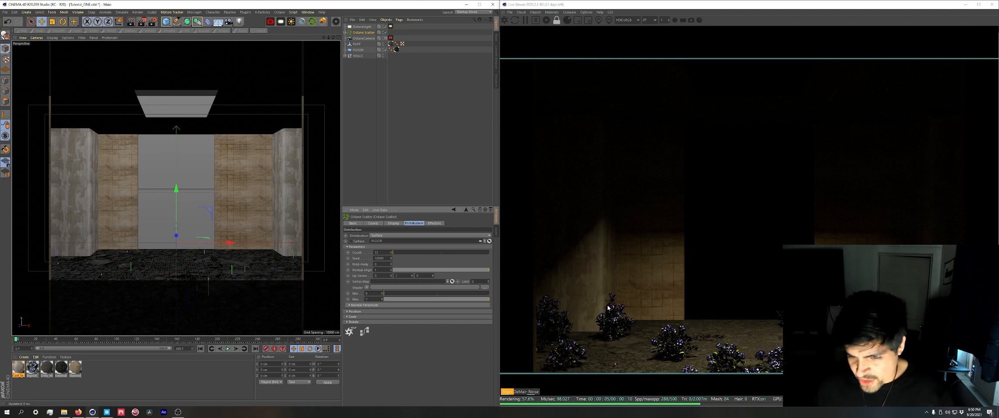
Change the flower material's type to Glossy and its BRDF model to Octane.
{"action": "double_click", "coordinate": [35, 369]}
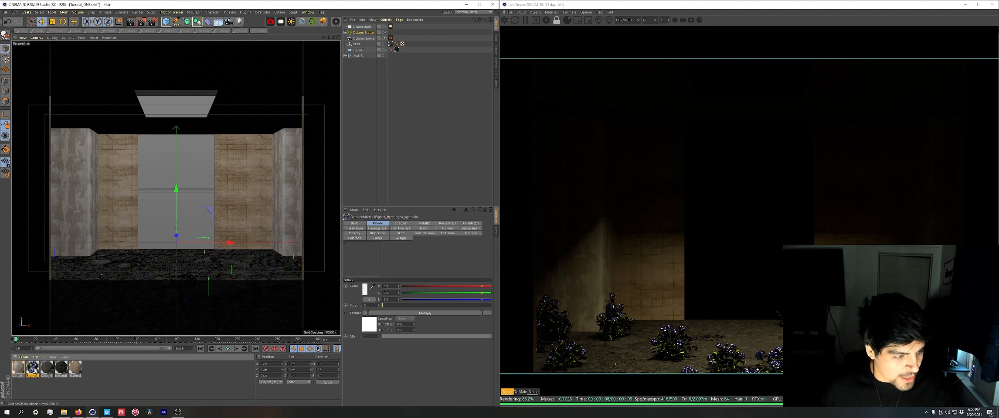
{"action": "left_click", "coordinate": [124, 102]}
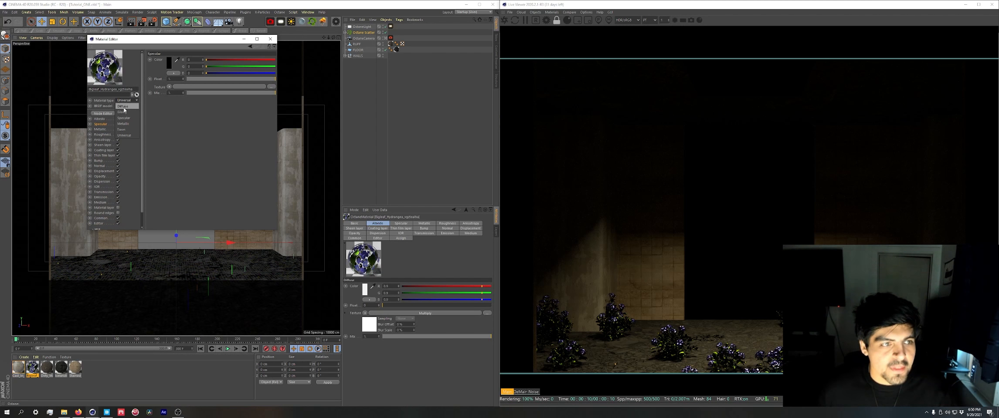
{"action": "left_click", "coordinate": [124, 112]}
{"action": "left_click", "coordinate": [124, 106]}
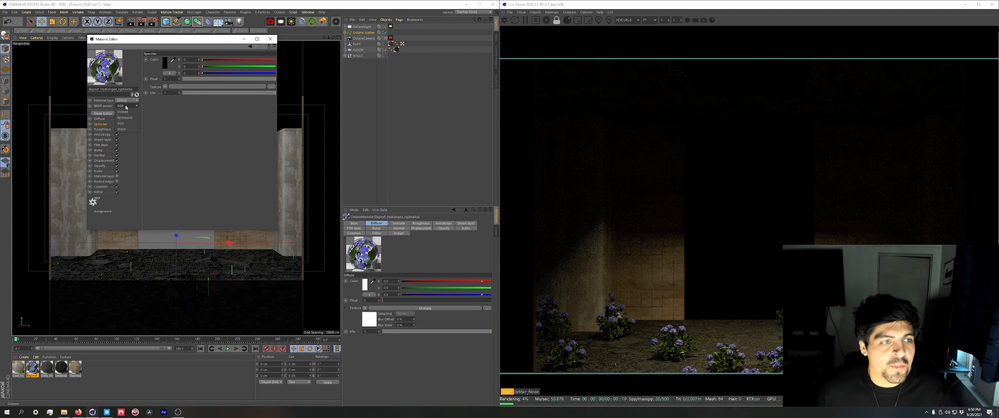
{"action": "left_click", "coordinate": [126, 112]}
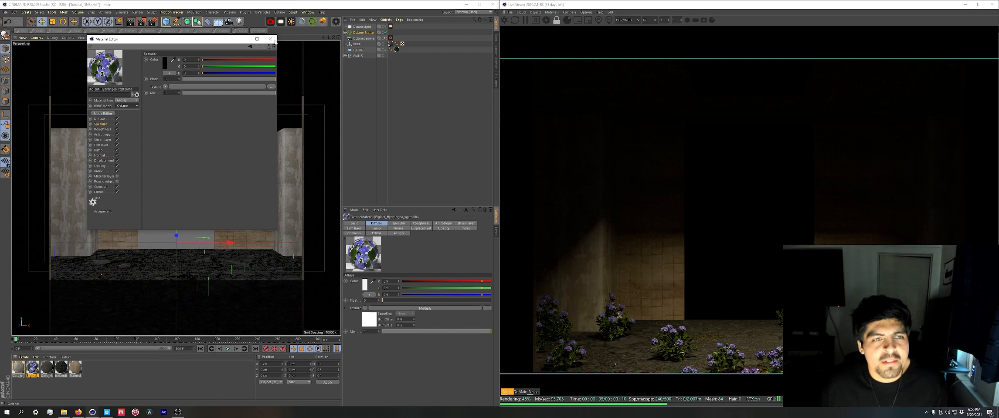
{"action": "left_click", "coordinate": [271, 39]}
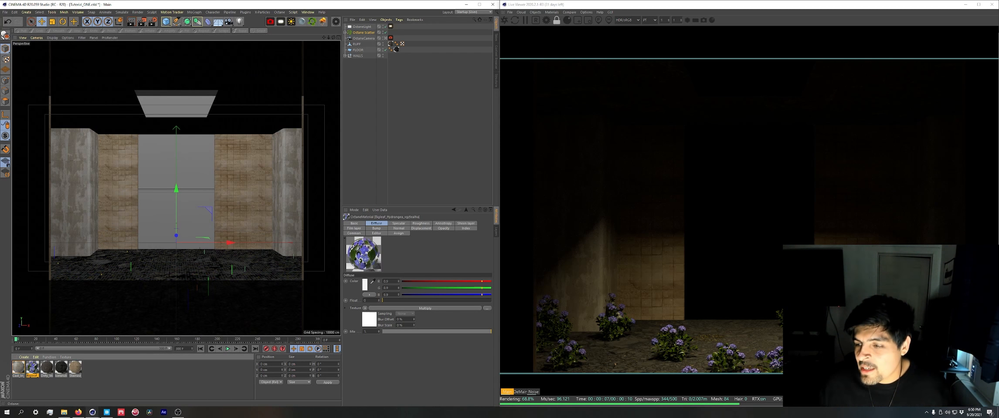
Set the Octane Scatter's distribution count to 155 for a denser flower bed.
{"action": "left_click", "coordinate": [364, 33]}
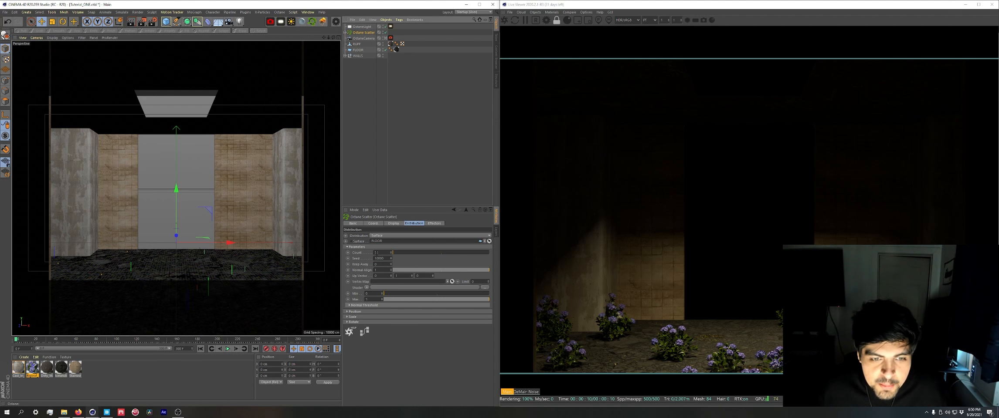
{"action": "left_click_drag", "start_coordinate": [376, 253], "coordinate": [274, 252]}
{"action": "type", "text": "15"}
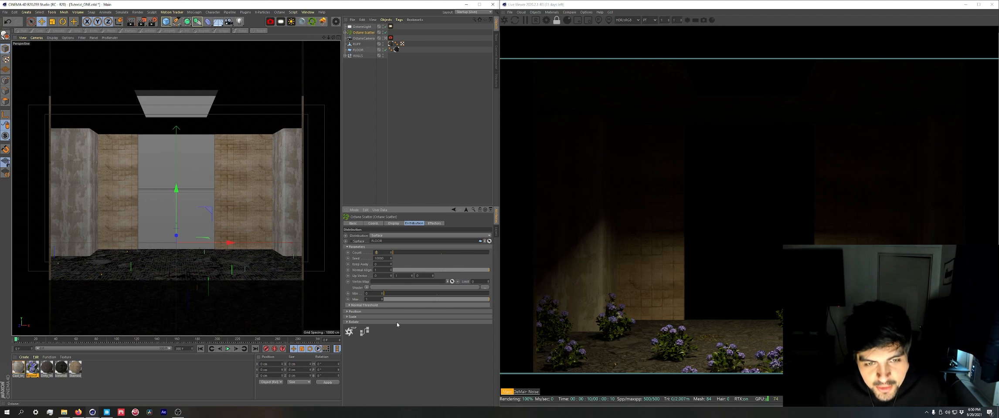
{"action": "type", "text": "5"}
{"action": "key", "text": "Return"}
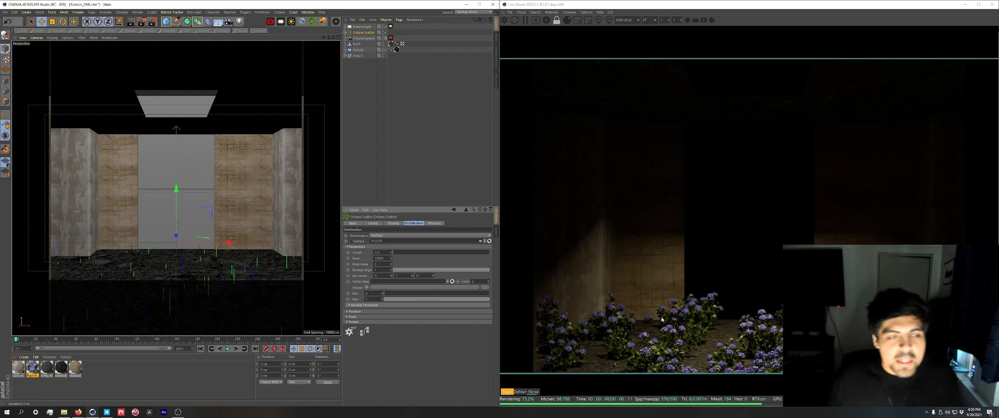
Add a Random effector that varies uniform scale and heading rotation, with its position variation switched off.
{"action": "left_click", "coordinate": [191, 12]}
{"action": "mouse_move", "coordinate": [218, 21]}
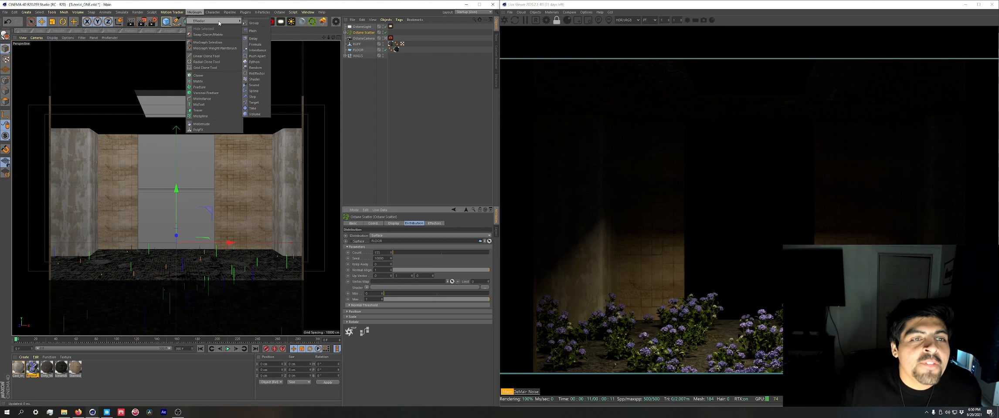
{"action": "left_click", "coordinate": [256, 68]}
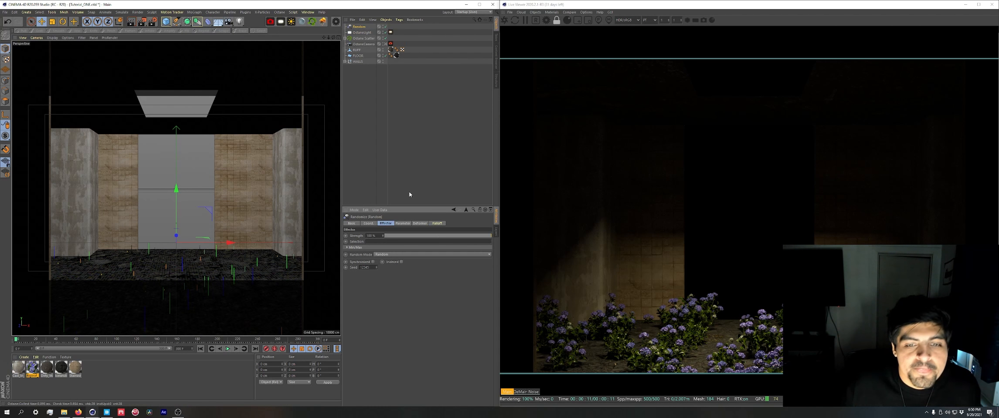
{"action": "left_click", "coordinate": [402, 223]}
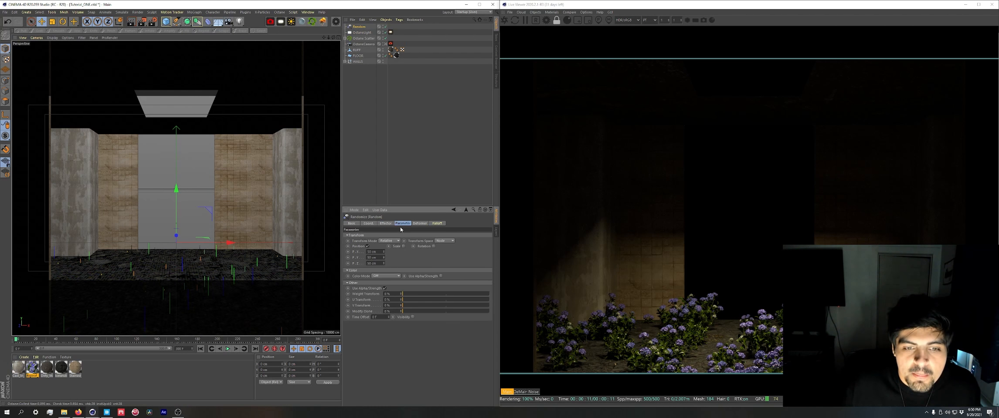
{"action": "left_click", "coordinate": [367, 246]}
{"action": "left_click", "coordinate": [392, 247]}
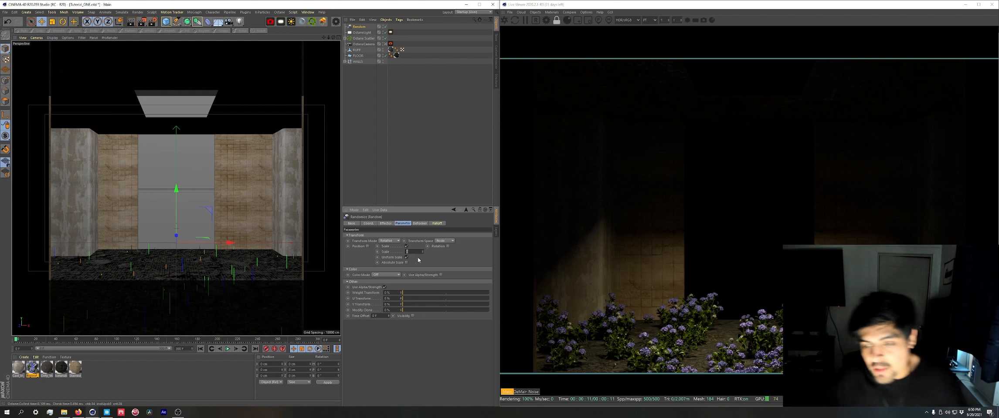
{"action": "key", "text": "Return"}
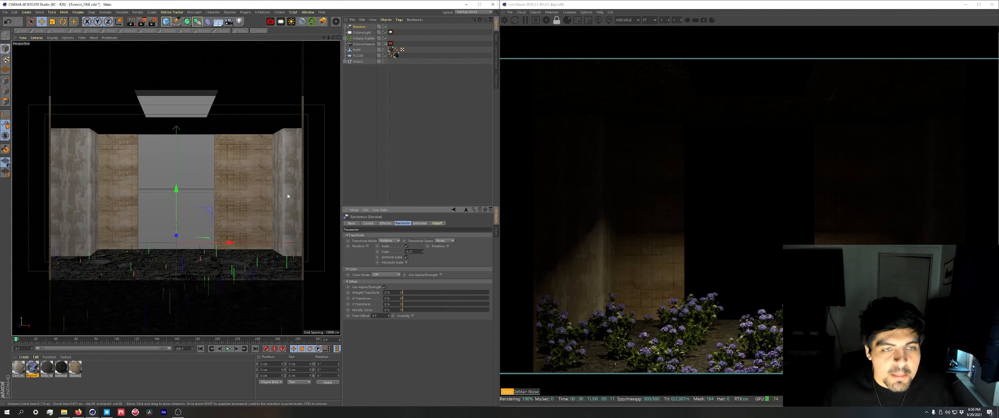
{"action": "left_click", "coordinate": [448, 246]}
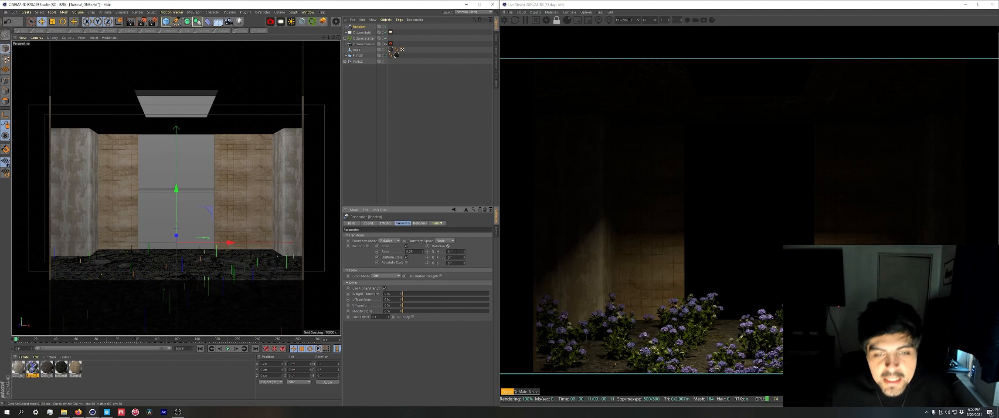
{"action": "key", "text": "Return"}
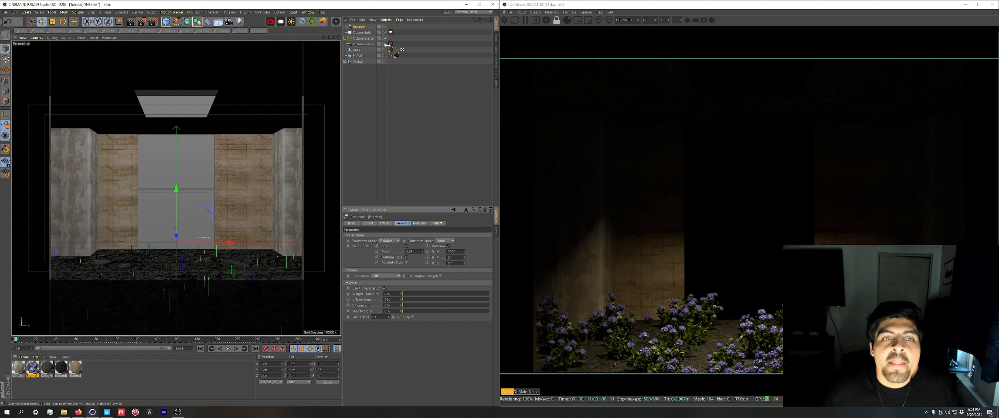
Assign the Random effector to the Octane Scatter's effector list.
{"action": "left_click", "coordinate": [364, 39]}
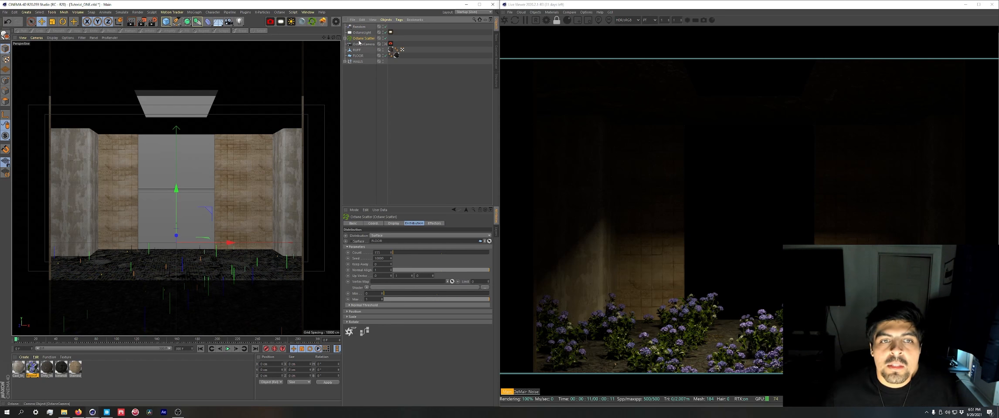
{"action": "left_click", "coordinate": [438, 224]}
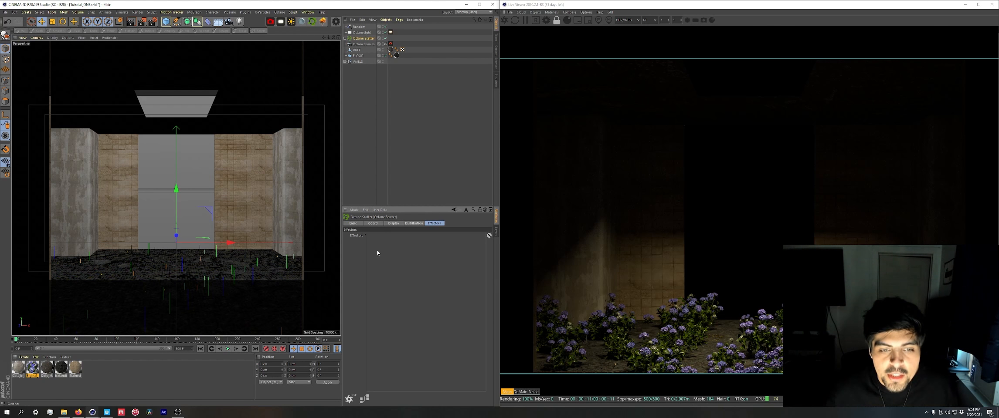
{"action": "left_click_drag", "start_coordinate": [364, 29], "coordinate": [410, 236]}
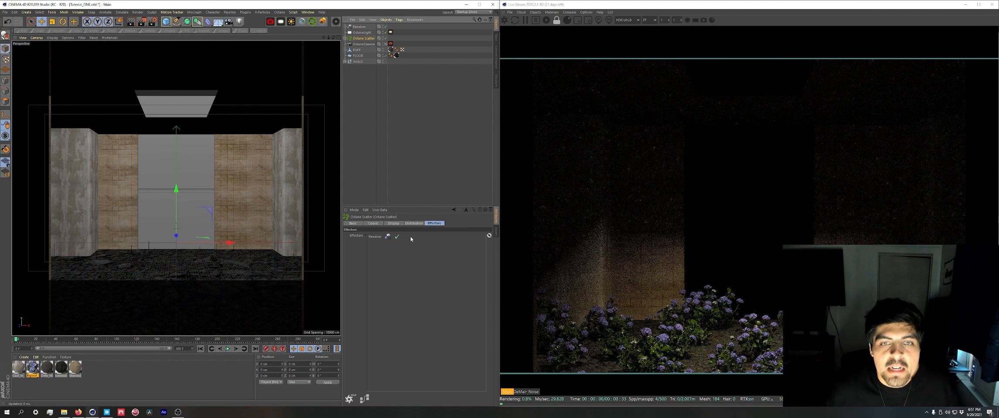
Rename both the Random effector and the Octane Scatter object to FLOWR.
{"action": "left_click", "coordinate": [360, 26]}
{"action": "key", "text": "BackSpace"}
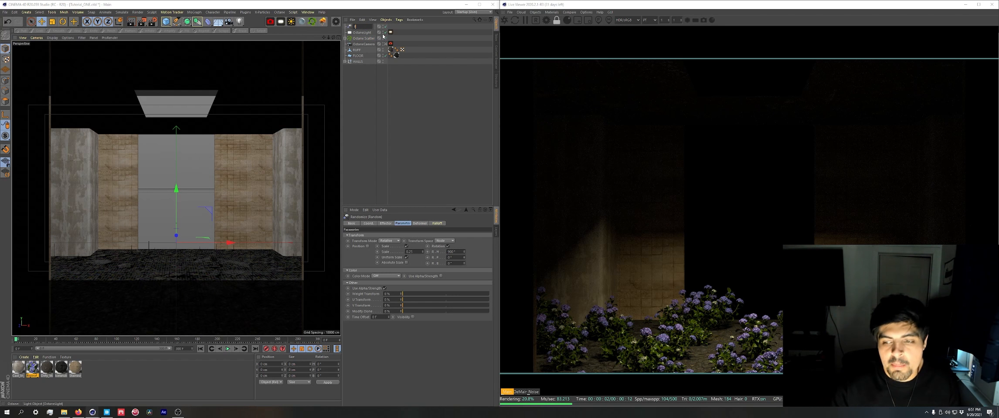
{"action": "type", "text": "FLOW"}
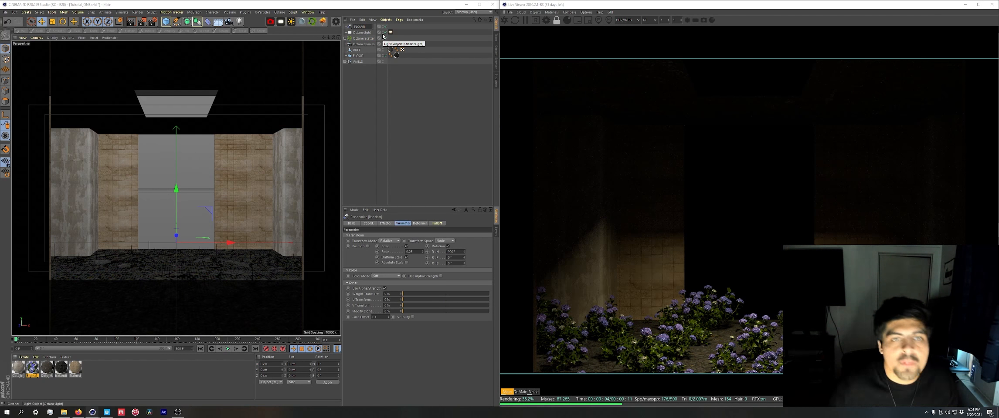
{"action": "type", "text": "R"}
{"action": "key", "text": "Return"}
{"action": "left_click", "coordinate": [364, 38]}
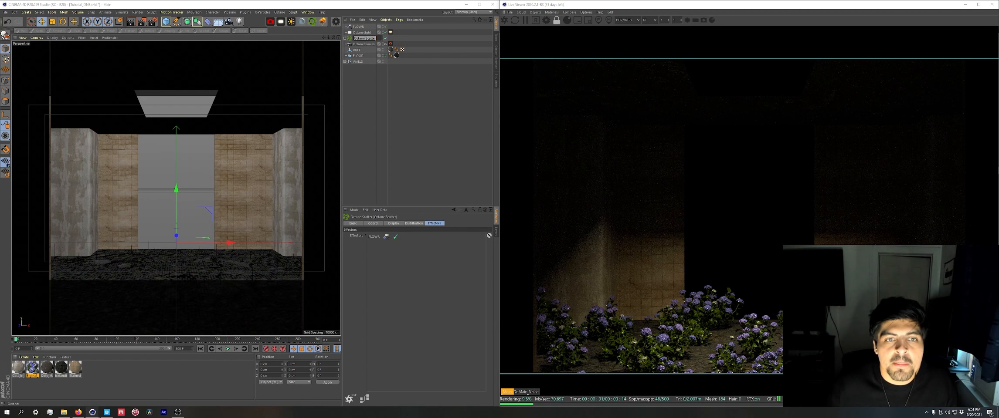
{"action": "type", "text": "FL"}
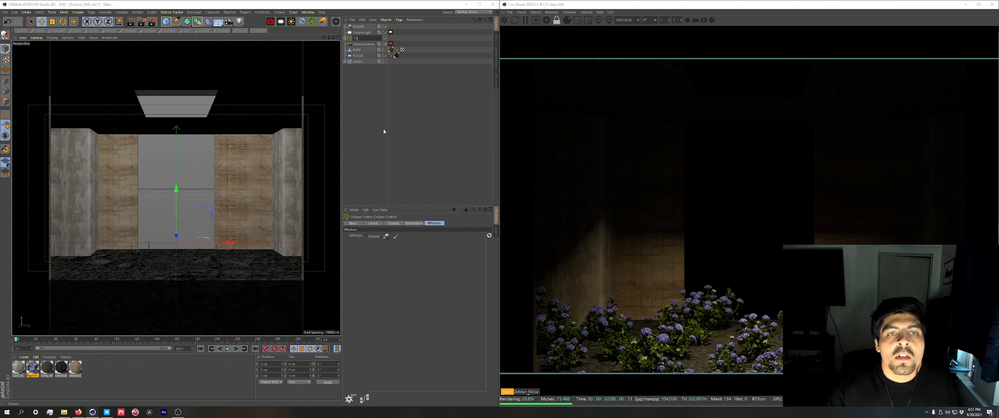
{"action": "type", "text": "OWR"}
{"action": "key", "text": "Return"}
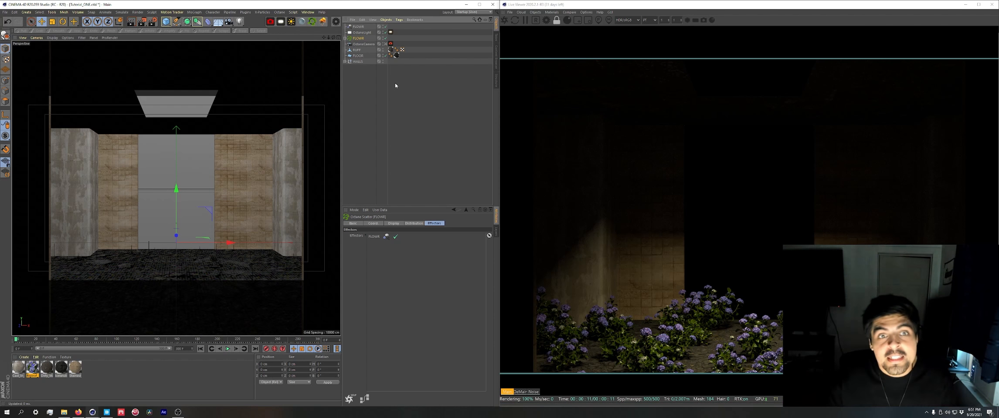
Disable the FLOWR scatter object and add a MoGraph Cloner to the scene.
{"action": "left_click", "coordinate": [385, 39]}
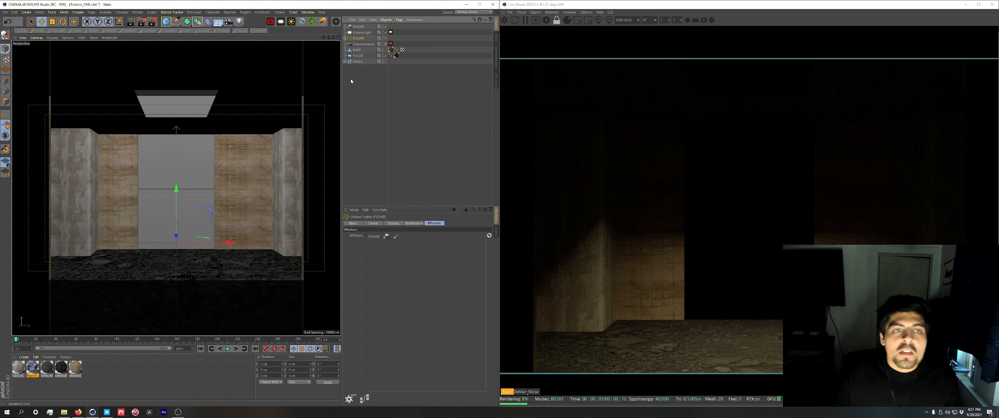
{"action": "left_click", "coordinate": [194, 13]}
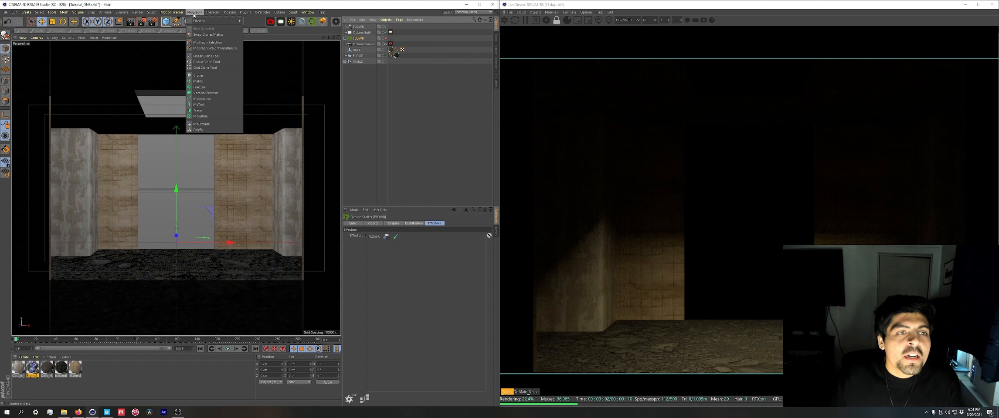
{"action": "left_click", "coordinate": [199, 76]}
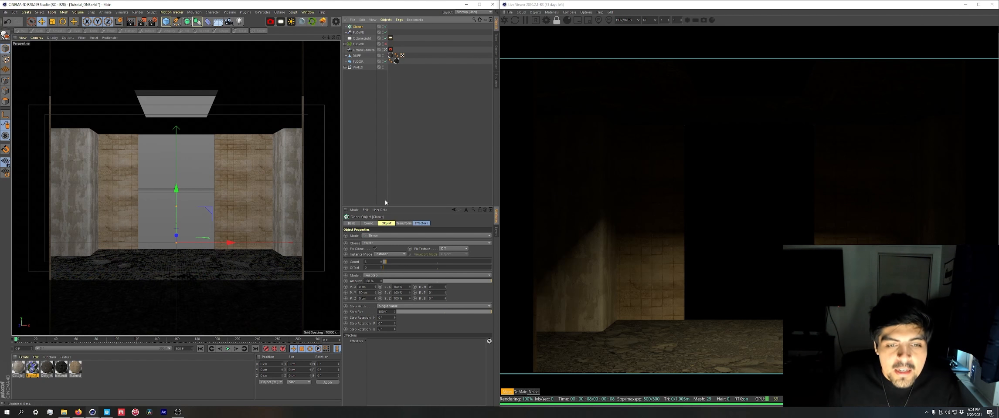
Try to place the first flower variant from the FLOWR scatter under the Cloner.
{"action": "left_click", "coordinate": [344, 44]}
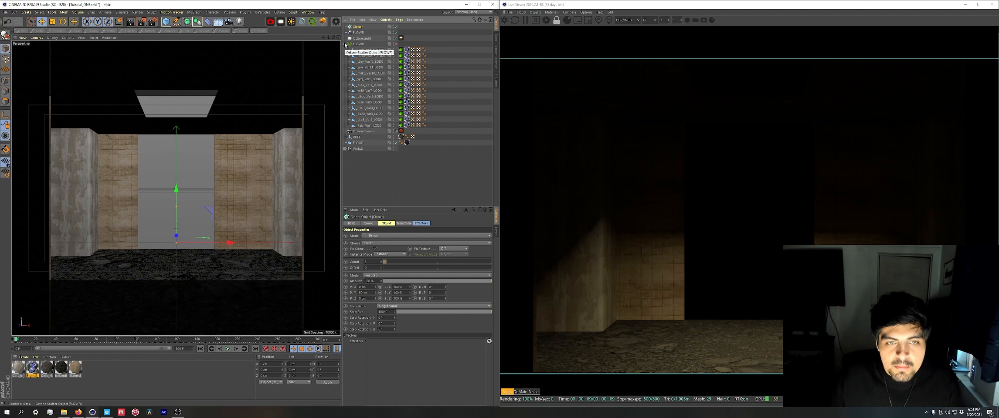
{"action": "left_click", "coordinate": [345, 44]}
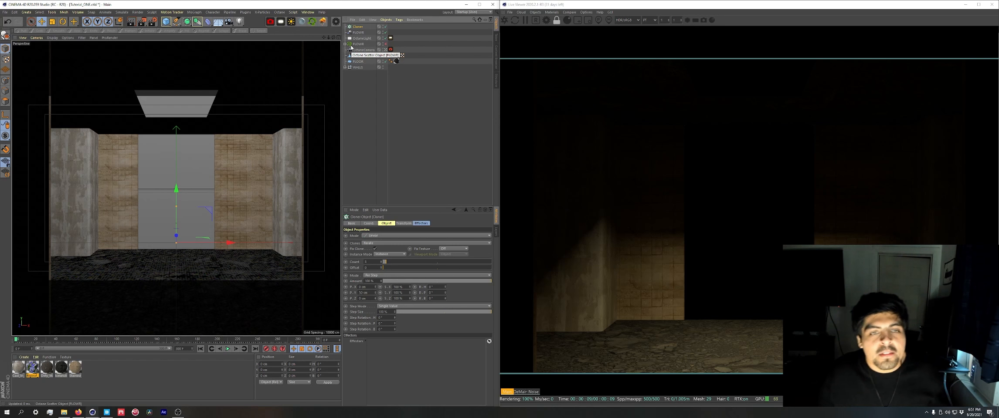
{"action": "left_click", "coordinate": [344, 44]}
{"action": "left_click", "coordinate": [366, 50]}
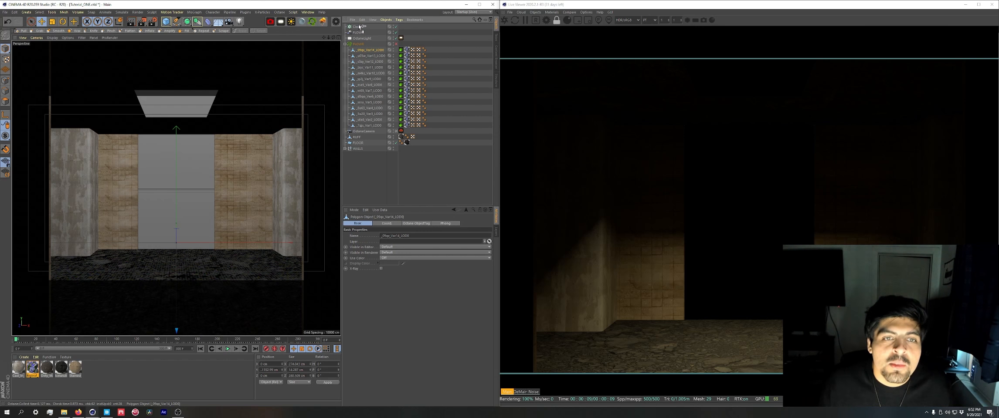
{"action": "left_click_drag", "start_coordinate": [360, 27], "coordinate": [360, 27]}
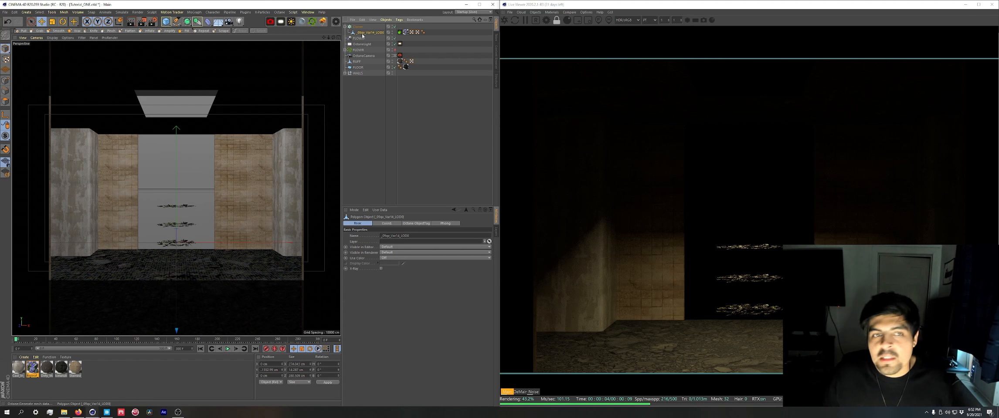
{"action": "key", "text": "ctrl+z"}
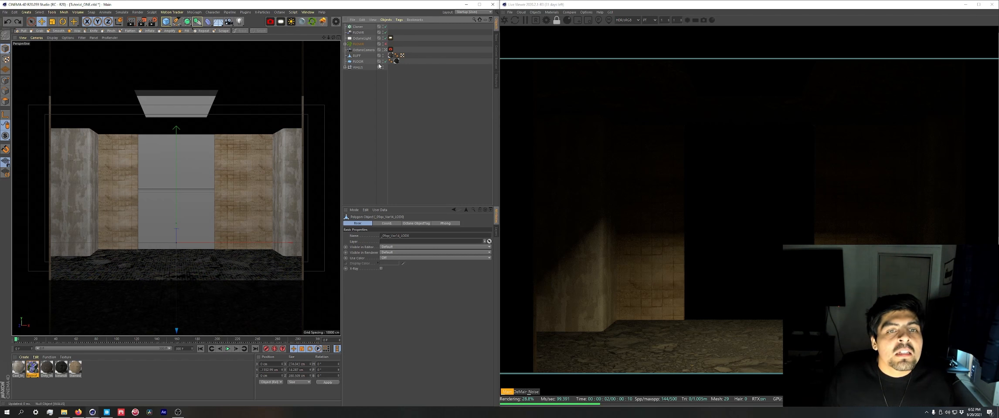
Copy the ninth flower variant from the FLOWR scatter into the Cloner as its child.
{"action": "left_click", "coordinate": [344, 44]}
{"action": "left_click", "coordinate": [365, 96]}
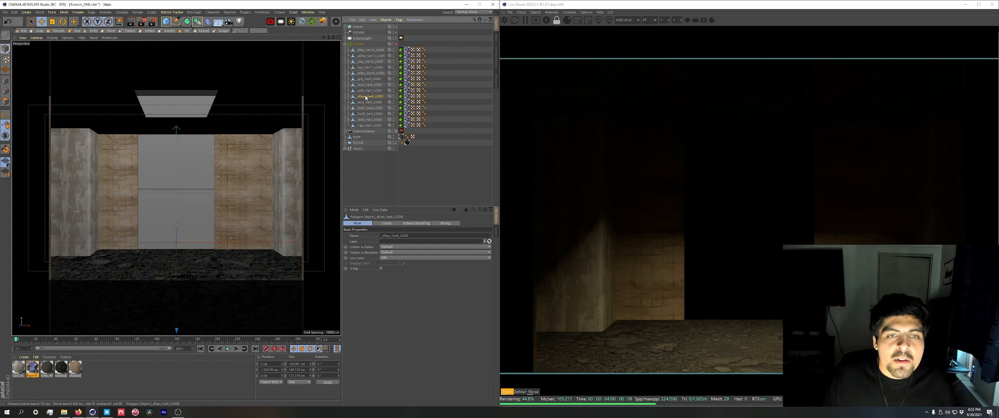
{"action": "left_click_drag", "start_coordinate": [366, 97], "coordinate": [365, 27], "text": "ctrl"}
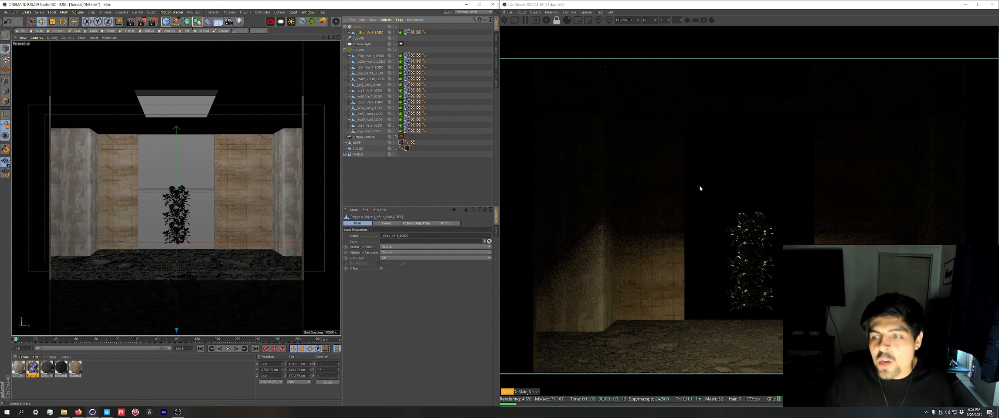
Set the Cloner's mode to Object and use the FLOOR object as its distribution surface.
{"action": "left_click", "coordinate": [358, 26]}
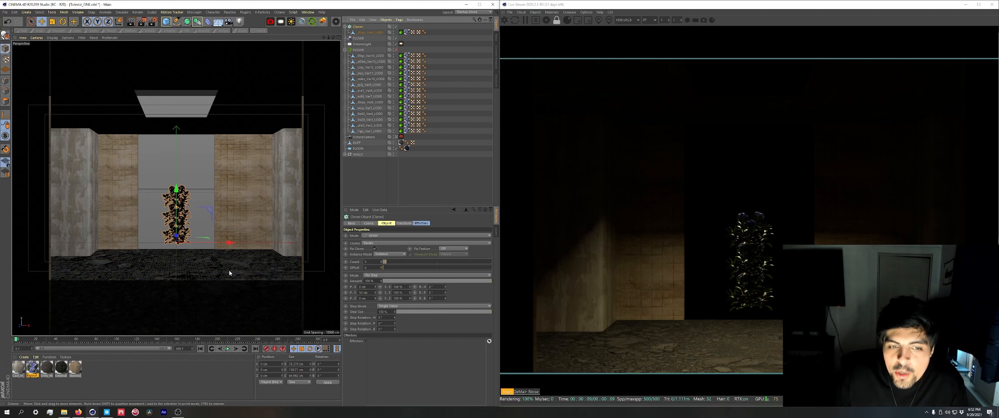
{"action": "left_click", "coordinate": [374, 236]}
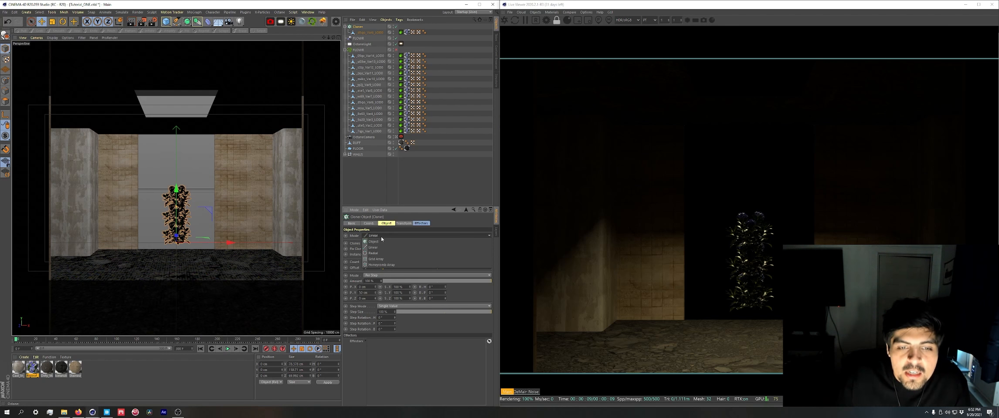
{"action": "left_click", "coordinate": [379, 242]}
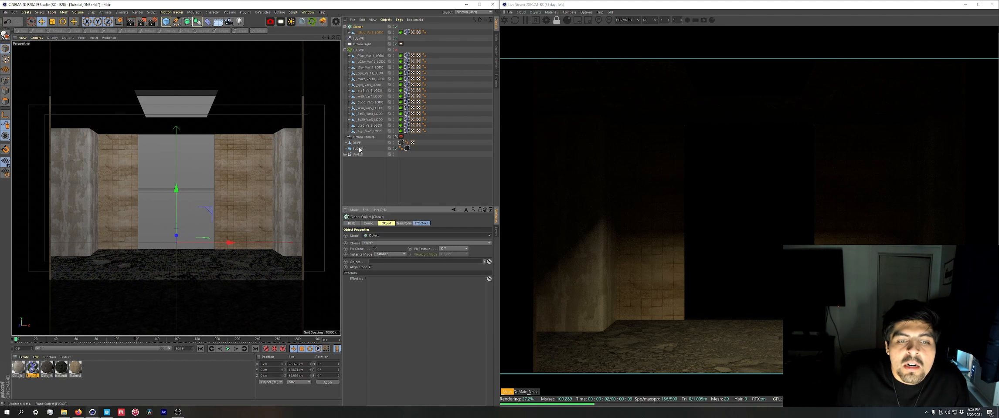
{"action": "left_click_drag", "start_coordinate": [359, 149], "coordinate": [378, 263]}
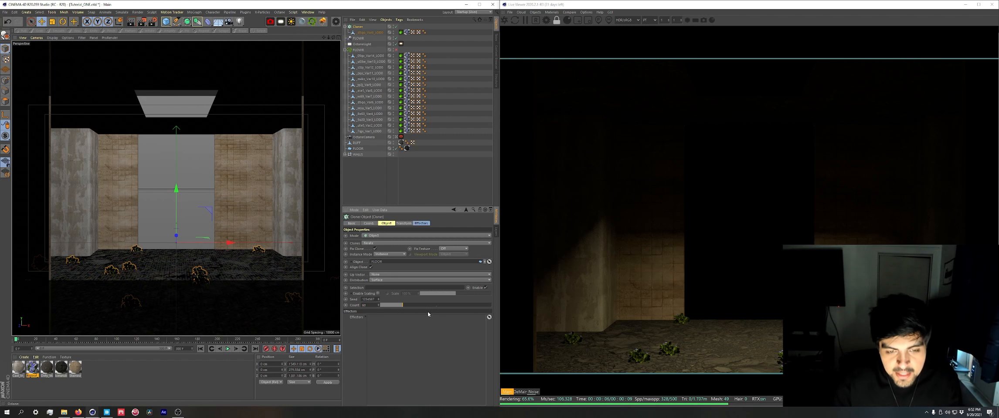
Raise the Cloner's clone count and set its instance mode to Render Instance.
{"action": "key", "text": "Return"}
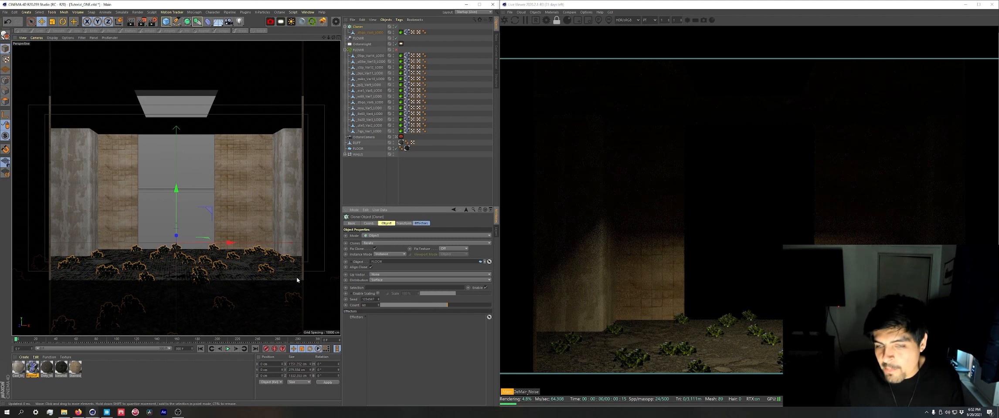
{"action": "left_click", "coordinate": [389, 254]}
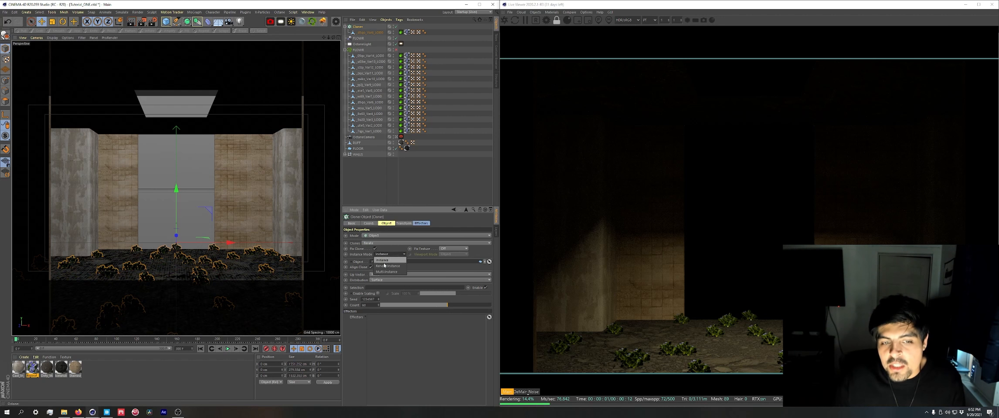
{"action": "left_click", "coordinate": [386, 265]}
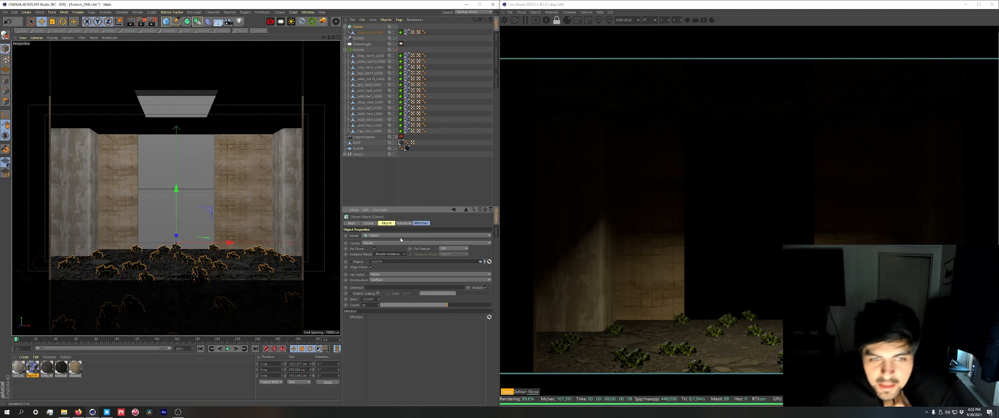
Set the Cloner's transform pitch rotation to -90° to stand the flowers upright on the floor.
{"action": "left_click", "coordinate": [403, 223]}
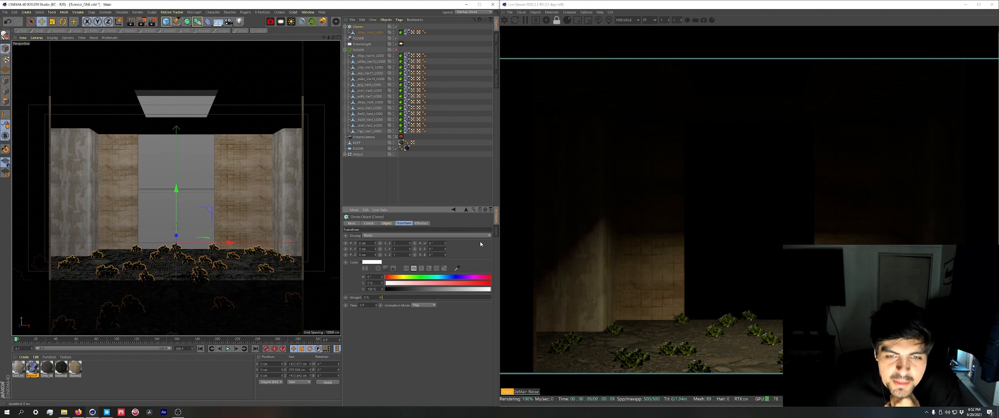
{"action": "left_click_drag", "start_coordinate": [445, 249], "coordinate": [445, 279]}
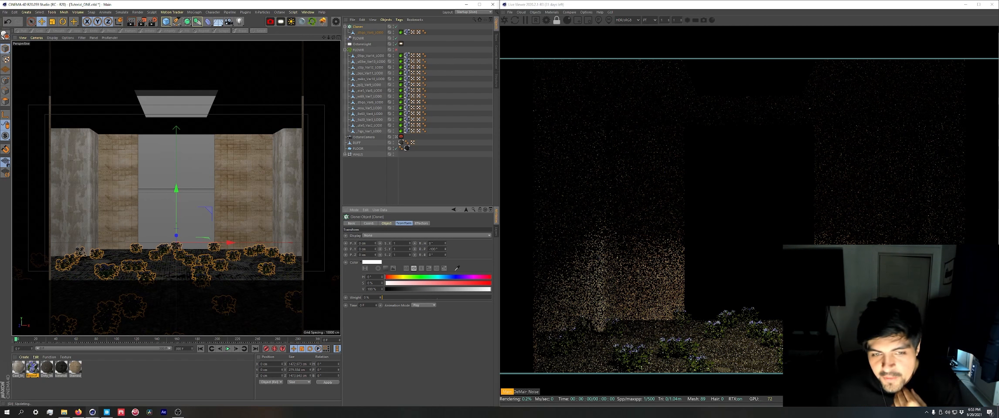
{"action": "double_click", "coordinate": [436, 250]}
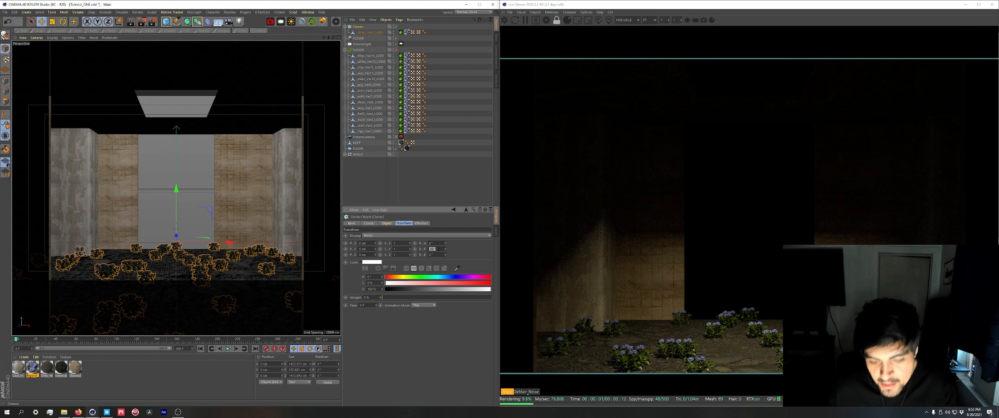
{"action": "type", "text": "-90"}
{"action": "key", "text": "Return"}
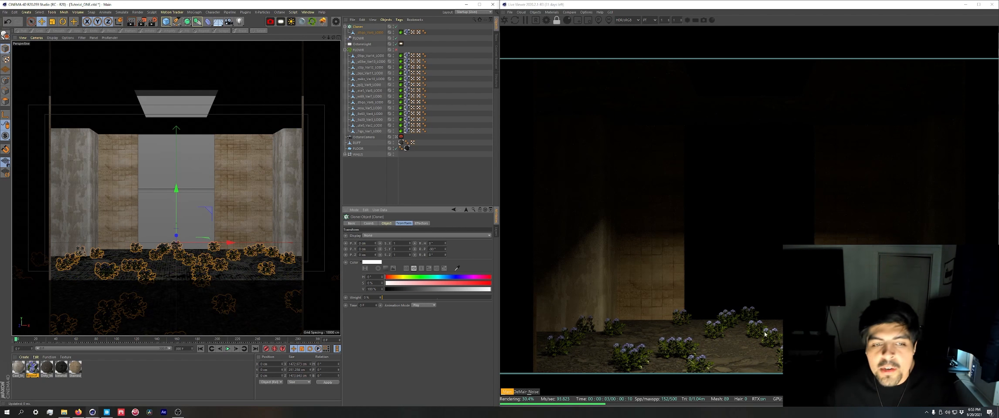
Assign the FLOWR Random effector to the Cloner's effector list.
{"action": "left_click", "coordinate": [421, 223]}
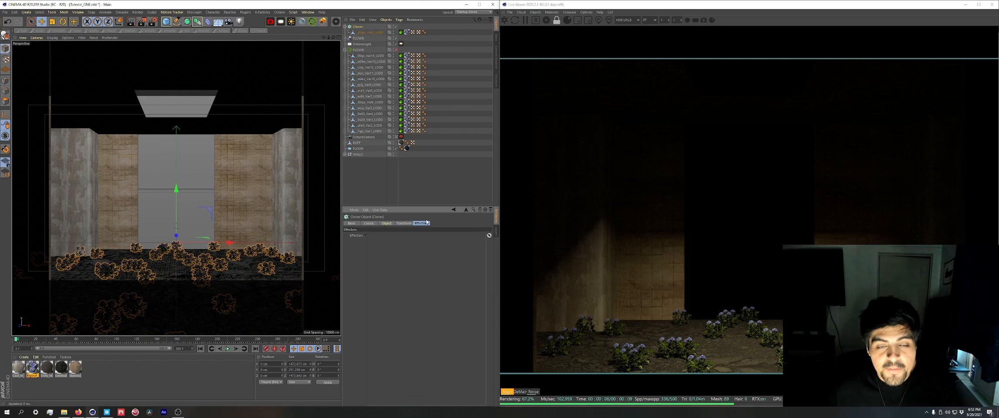
{"action": "left_click_drag", "start_coordinate": [365, 41], "coordinate": [397, 206]}
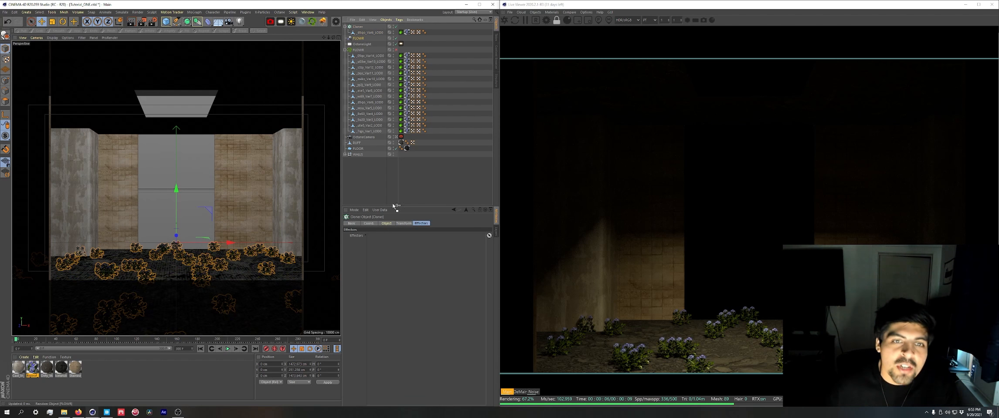
{"action": "left_click_drag", "start_coordinate": [411, 254], "coordinate": [410, 254]}
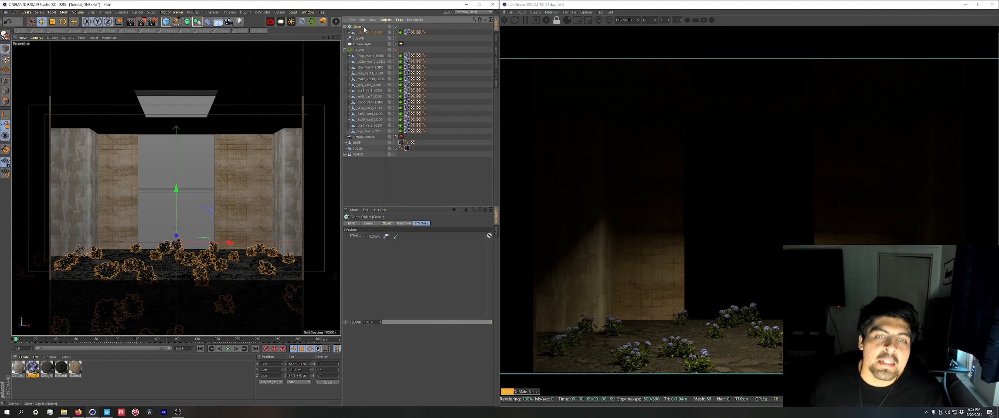
Delete the Cloner with its flower child and re-enable the FLOWR Octane Scatter.
{"action": "key", "text": "Delete"}
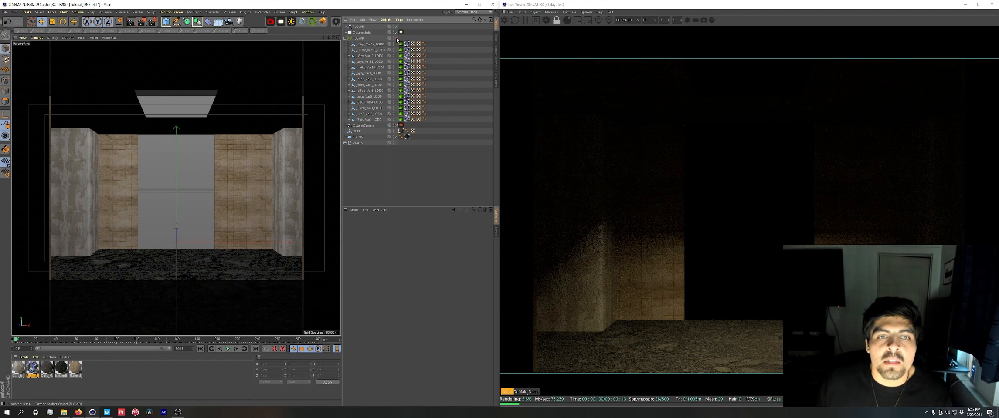
{"action": "left_click", "coordinate": [396, 38]}
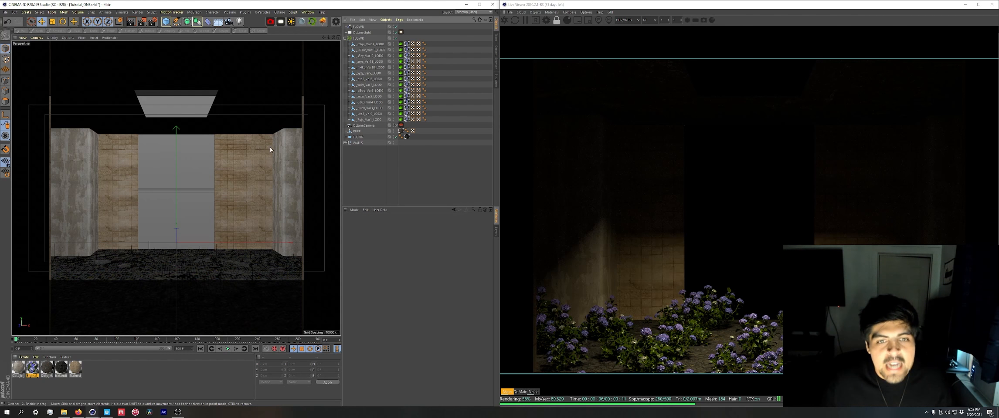
Turn off camera updating in the Octane Live Viewer and switch the viewport out of the Octane camera.
{"action": "left_click", "coordinate": [586, 12]}
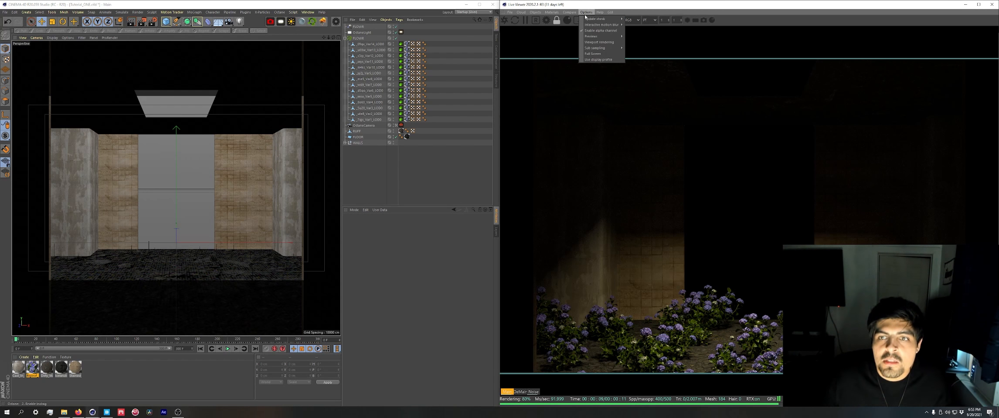
{"action": "mouse_move", "coordinate": [599, 18]}
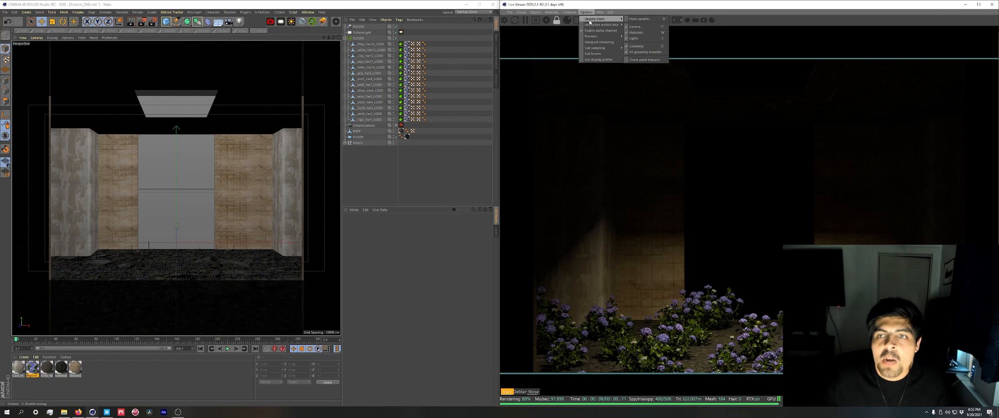
{"action": "left_click", "coordinate": [634, 27]}
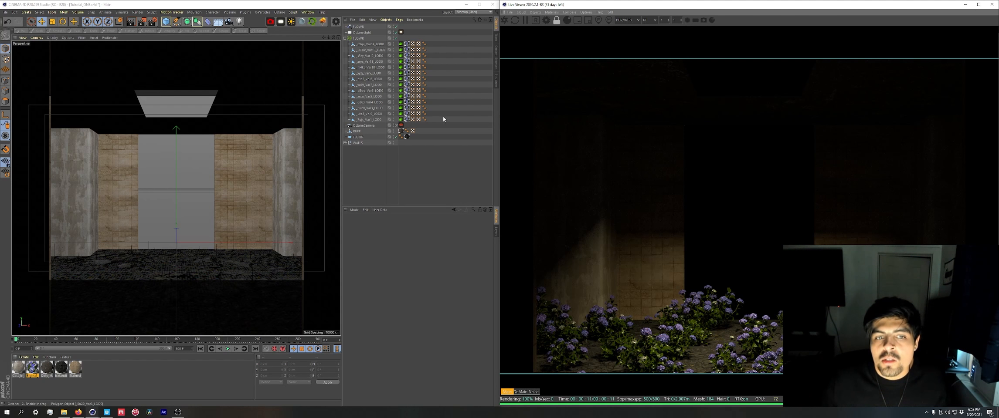
{"action": "left_click", "coordinate": [396, 126]}
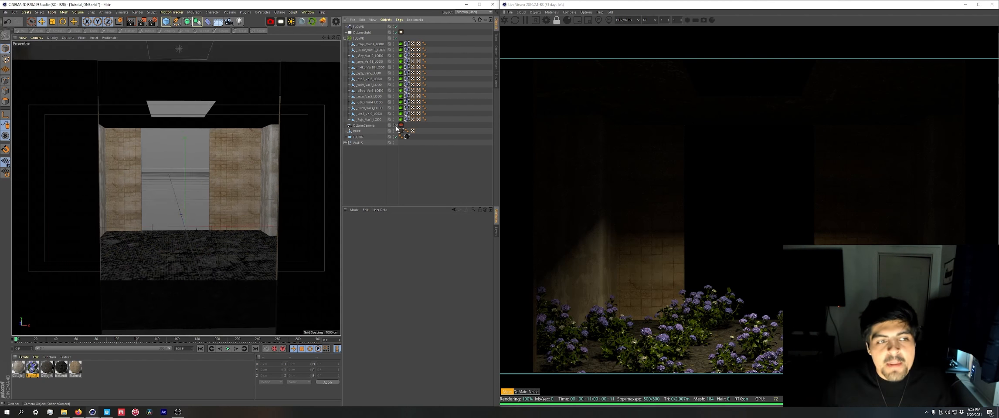
Select the OctaneLight above the room and lower it toward the ceiling opening.
{"action": "scroll", "coordinate": [227, 196], "scroll_direction": "down", "scroll_amount": 5}
{"action": "left_click_drag", "start_coordinate": [228, 196], "coordinate": [219, 213], "text": "alt"}
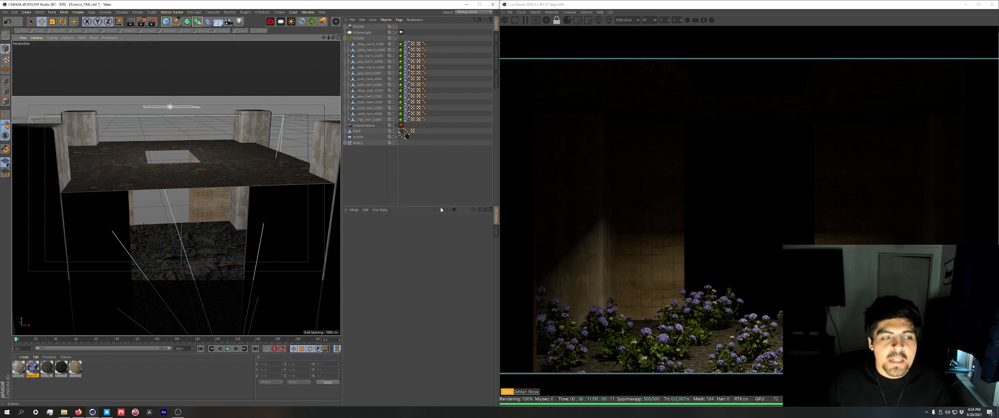
{"action": "left_click_drag", "start_coordinate": [247, 169], "coordinate": [228, 177], "text": "alt"}
{"action": "left_click", "coordinate": [153, 122]}
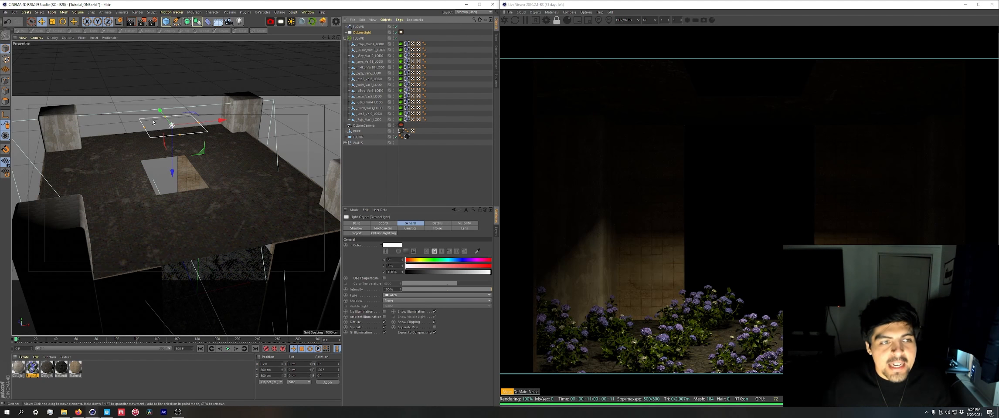
{"action": "left_click_drag", "start_coordinate": [171, 136], "coordinate": [305, 227], "text": "alt"}
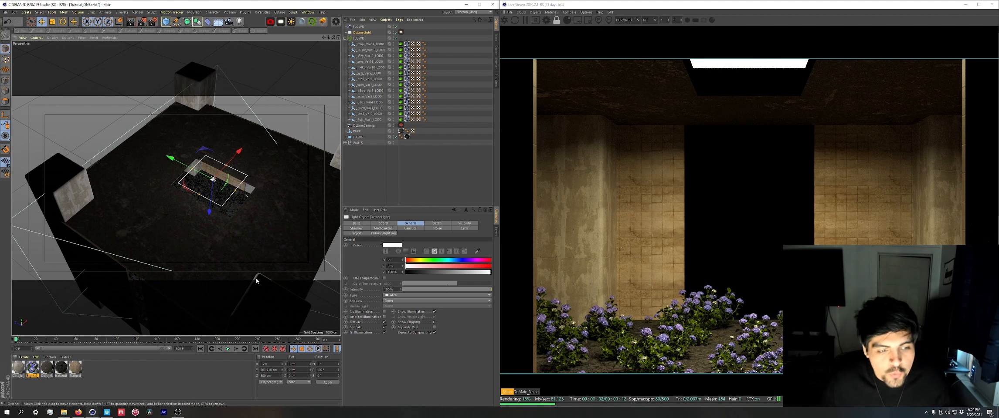
{"action": "left_click_drag", "start_coordinate": [231, 214], "coordinate": [235, 192], "text": "alt"}
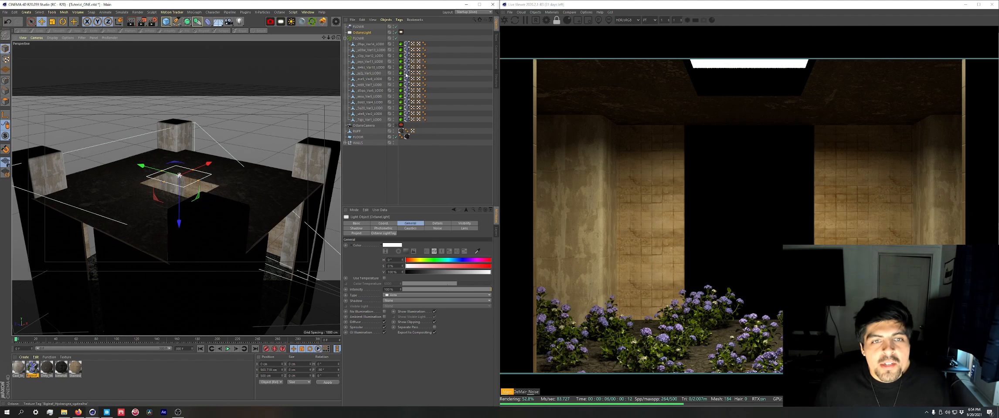
Turn off camera visibility in the OctaneLight's light tag.
{"action": "left_click", "coordinate": [401, 32]}
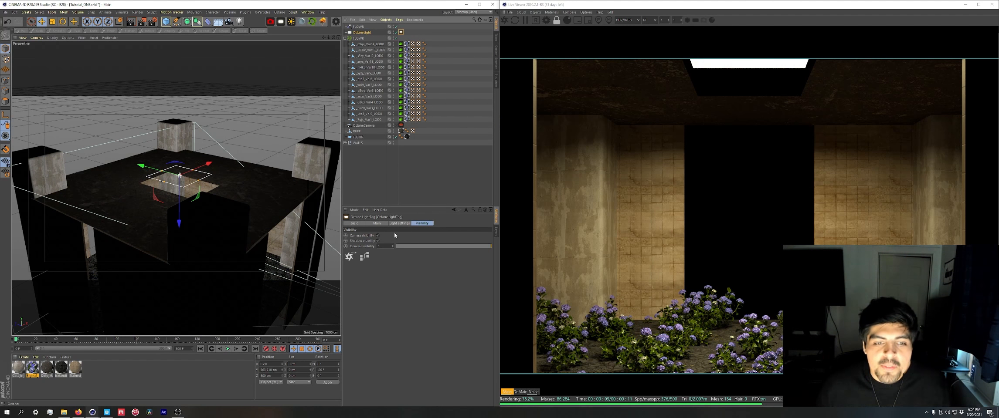
{"action": "left_click", "coordinate": [366, 33]}
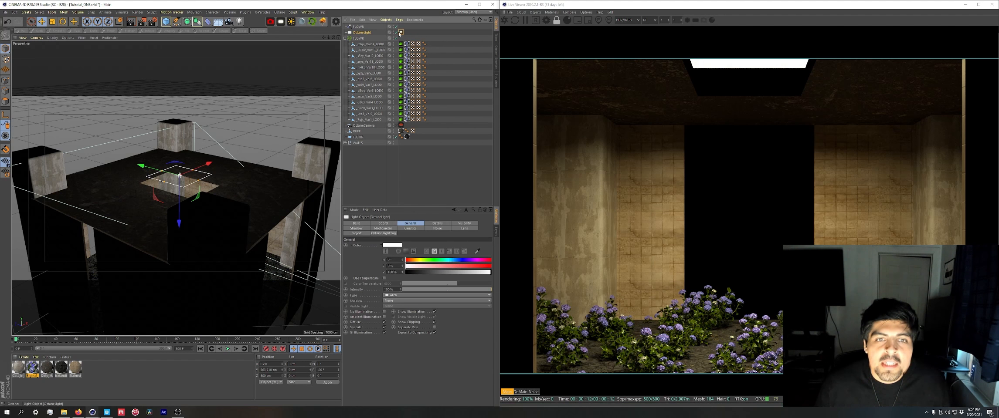
{"action": "left_click", "coordinate": [402, 33]}
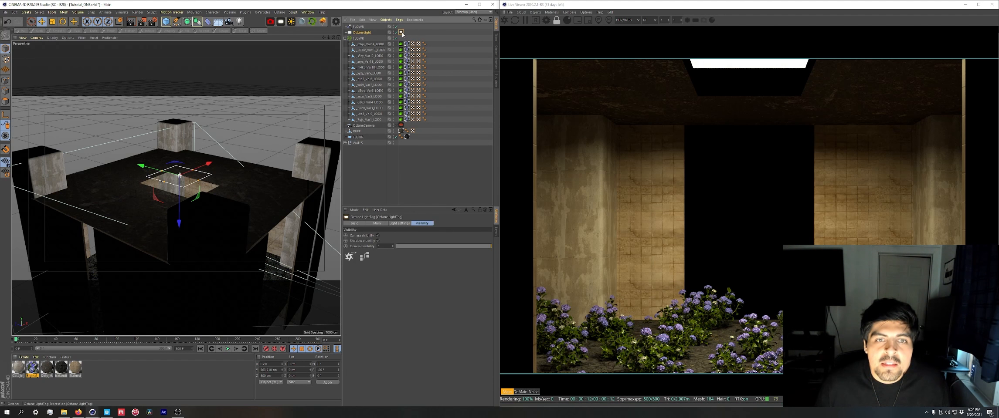
{"action": "left_click", "coordinate": [378, 236]}
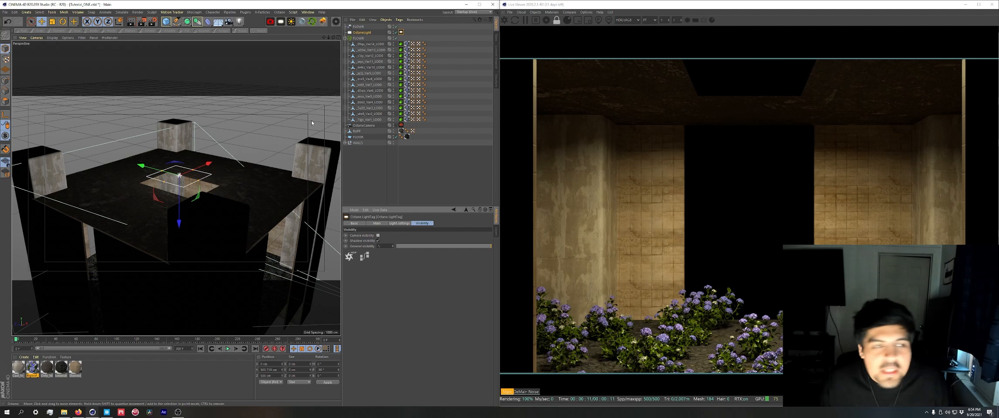
Collapse the FLOWR scatter hierarchy and duplicate the OctaneLight at the end of the object list.
{"action": "left_click_drag", "start_coordinate": [312, 121], "coordinate": [211, 141], "text": "alt"}
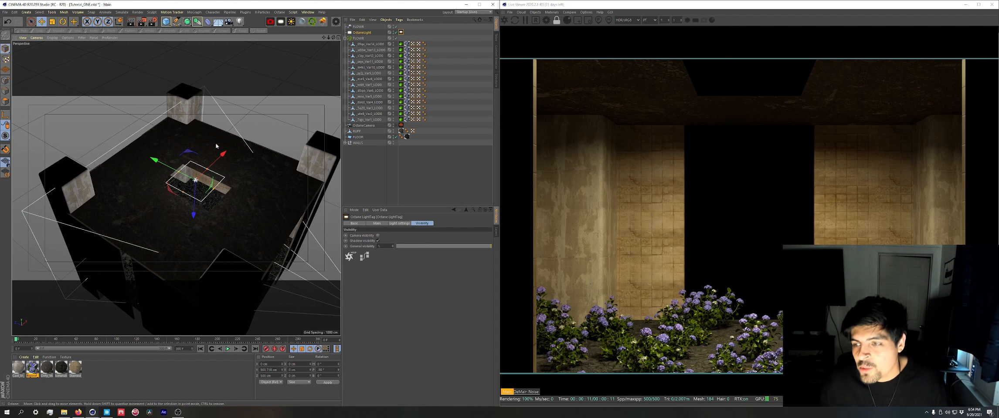
{"action": "middle_click_drag", "start_coordinate": [279, 212], "coordinate": [267, 181], "text": "alt"}
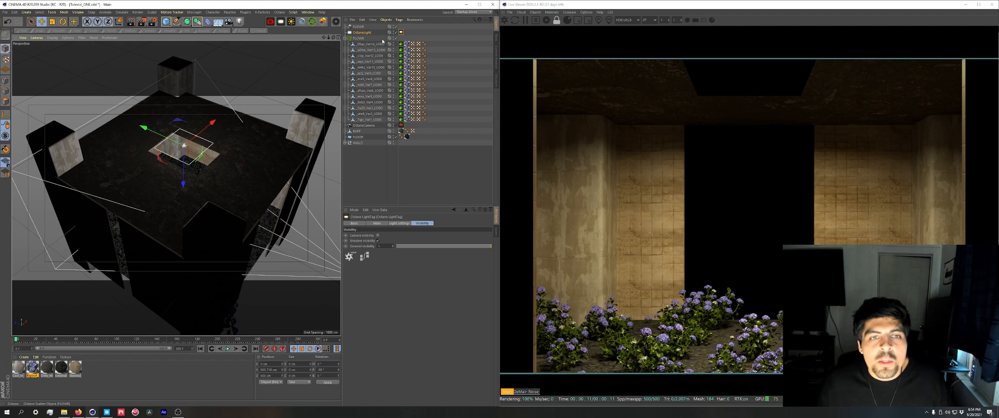
{"action": "left_click", "coordinate": [345, 39]}
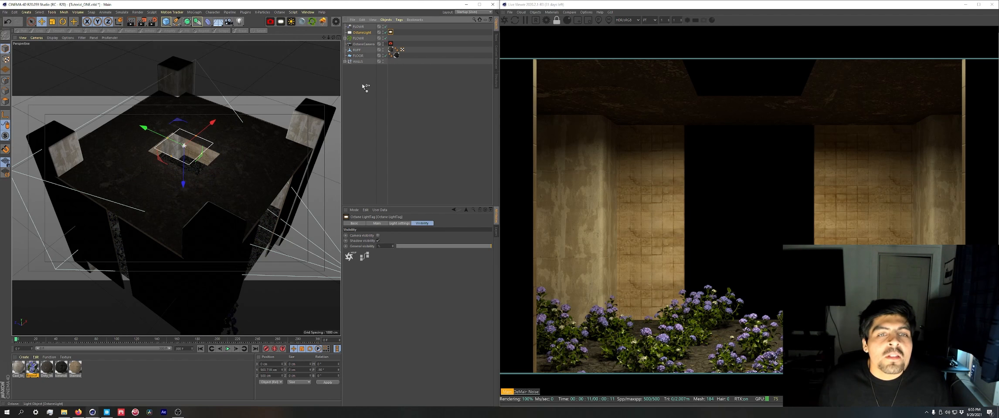
{"action": "left_click_drag", "start_coordinate": [363, 87], "coordinate": [363, 87], "text": "ctrl"}
{"action": "middle_click_drag", "start_coordinate": [239, 196], "coordinate": [279, 157], "text": "alt"}
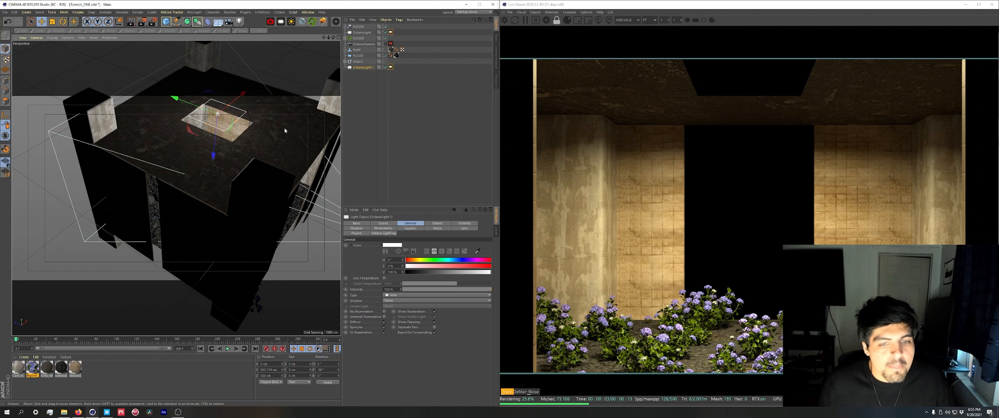
Move the duplicated OctaneLight along the X axis to just outside the room's side wall.
{"action": "left_click", "coordinate": [387, 223]}
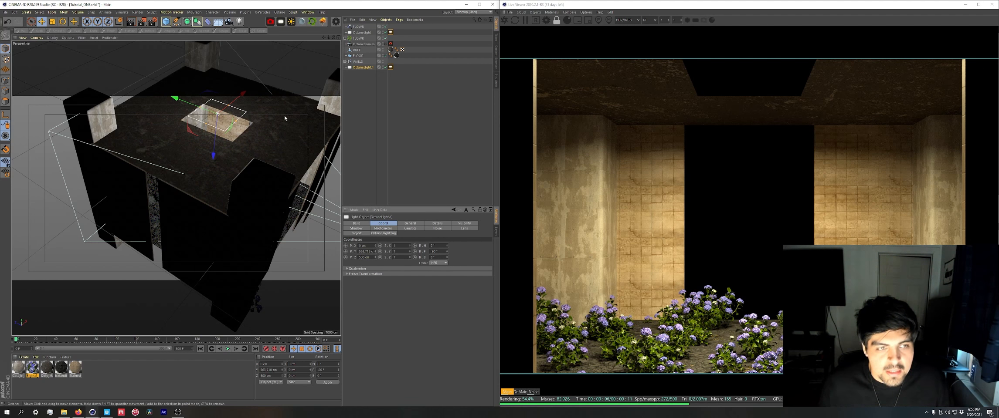
{"action": "left_click_drag", "start_coordinate": [248, 94], "coordinate": [167, 176]}
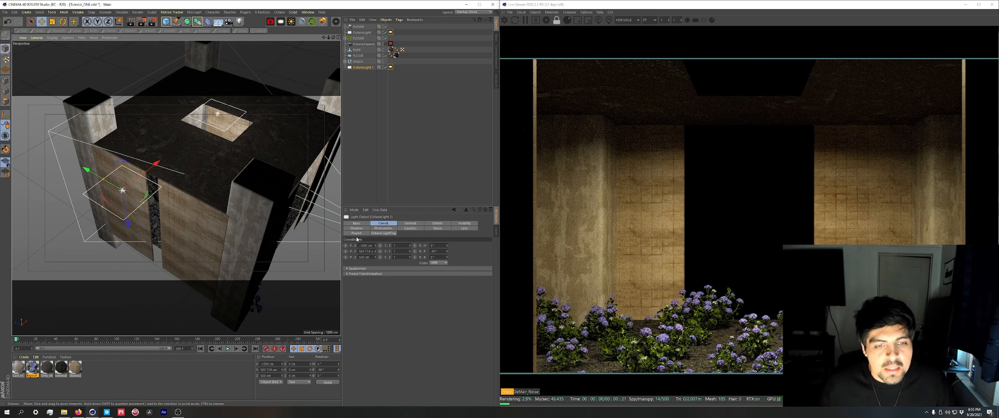
{"action": "middle_click_drag", "start_coordinate": [130, 210], "coordinate": [164, 162], "text": "alt"}
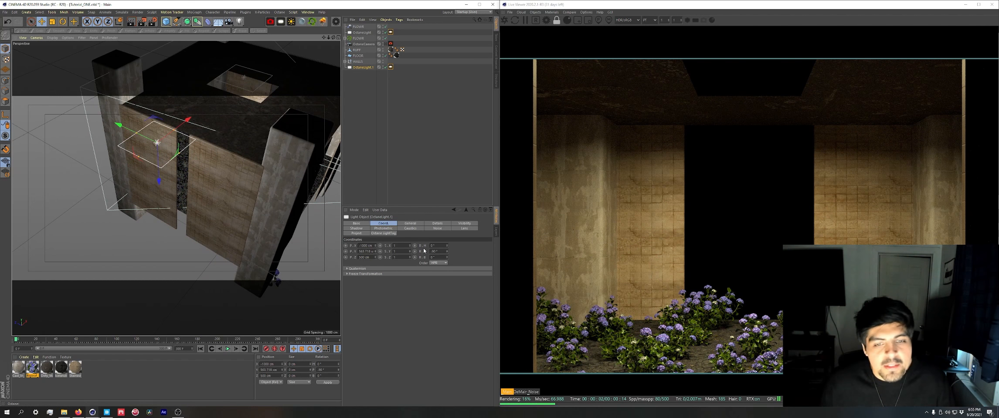
Rotate the duplicated OctaneLight to face into the room with pitch 0° and heading -90°.
{"action": "double_click", "coordinate": [437, 251]}
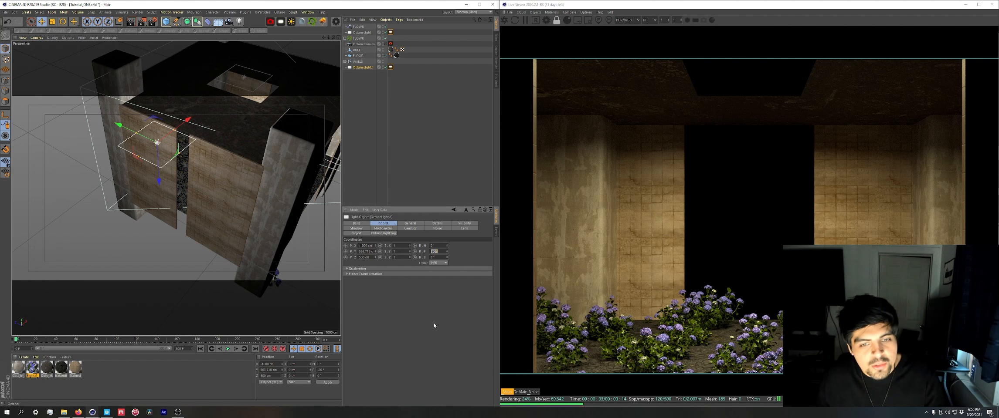
{"action": "type", "text": "0"}
{"action": "key", "text": "Return"}
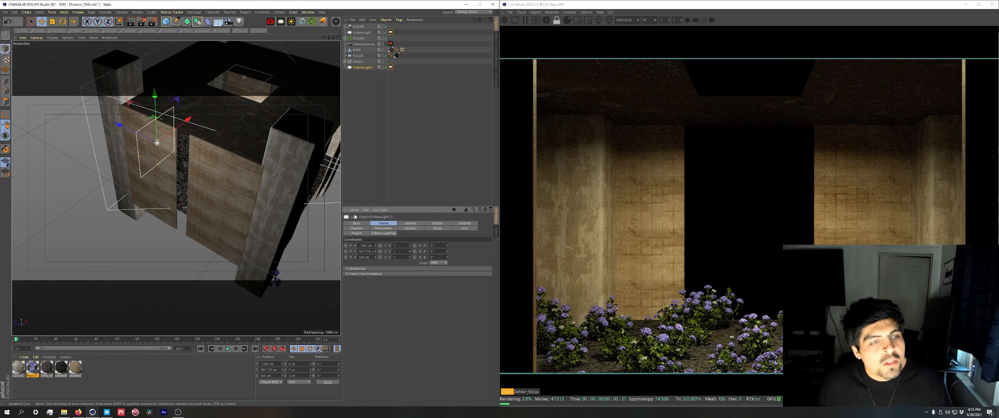
{"action": "left_click_drag", "start_coordinate": [446, 248], "coordinate": [431, 249]}
{"action": "double_click", "coordinate": [434, 246]}
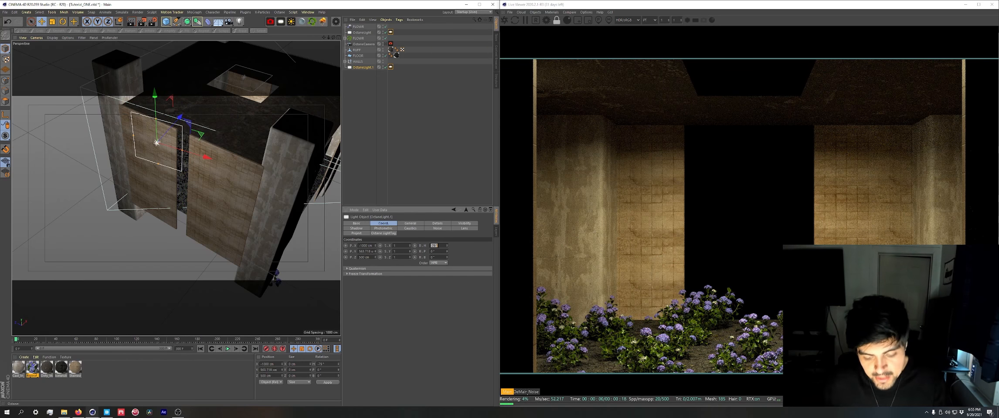
{"action": "type", "text": "-90"}
{"action": "key", "text": "Return"}
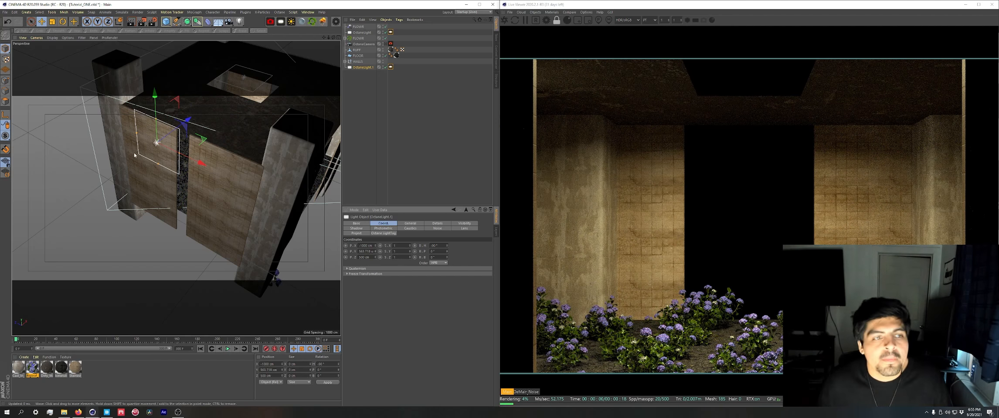
Disable the original OctaneLight above the ceiling opening and set the side light's Y position to 0 cm.
{"action": "left_click", "coordinate": [385, 32]}
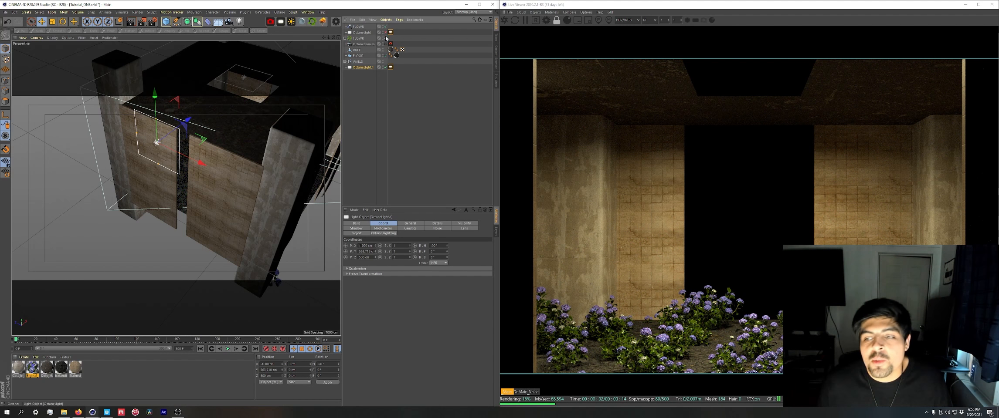
{"action": "middle_click_drag", "start_coordinate": [194, 209], "coordinate": [182, 204], "text": "alt"}
{"action": "left_click_drag", "start_coordinate": [181, 203], "coordinate": [215, 178], "text": "alt"}
{"action": "double_click", "coordinate": [366, 252]}
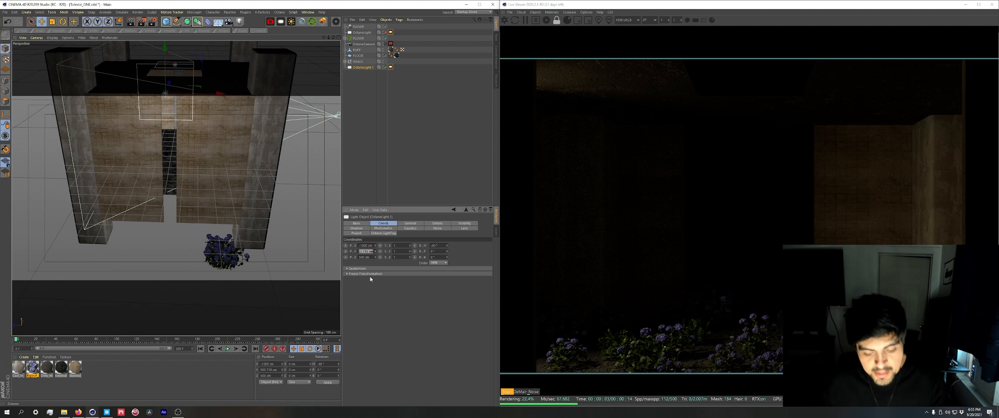
{"action": "type", "text": "0"}
{"action": "key", "text": "Return"}
Duplicate the side light, set the copy's X position to 1000 cm and its heading to 90° on the opposite wall.
{"action": "left_click_drag", "start_coordinate": [271, 268], "coordinate": [194, 131], "text": "alt"}
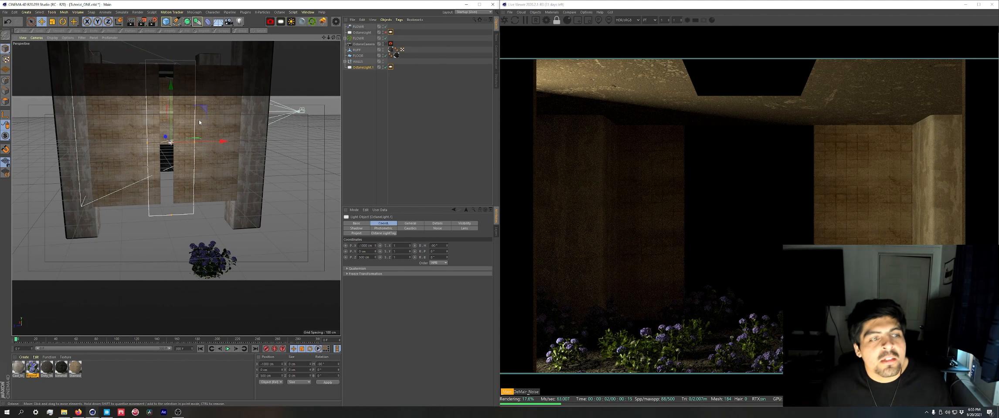
{"action": "middle_click_drag", "start_coordinate": [203, 126], "coordinate": [208, 162], "text": "alt"}
{"action": "mouse_move", "coordinate": [209, 162]}
{"action": "left_mouse_down", "text": "alt"}
{"action": "mouse_move", "coordinate": [179, 176]}
{"action": "mouse_move", "coordinate": [194, 172]}
{"action": "left_mouse_up", "text": "alt"}
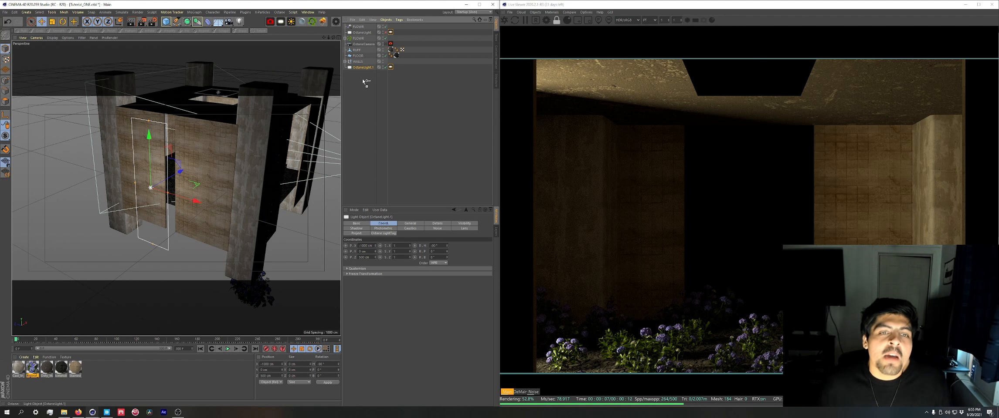
{"action": "left_click_drag", "start_coordinate": [363, 82], "coordinate": [363, 83], "text": "ctrl"}
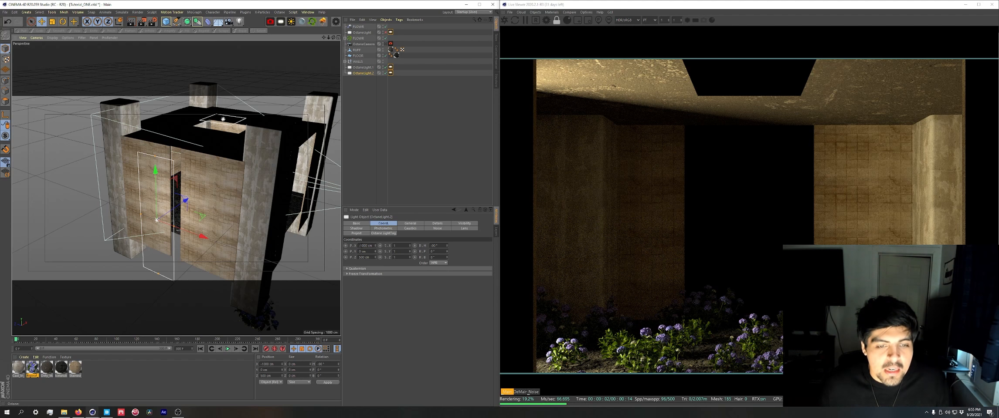
{"action": "left_click_drag", "start_coordinate": [360, 245], "coordinate": [299, 252]}
{"action": "key", "text": "BackSpace"}
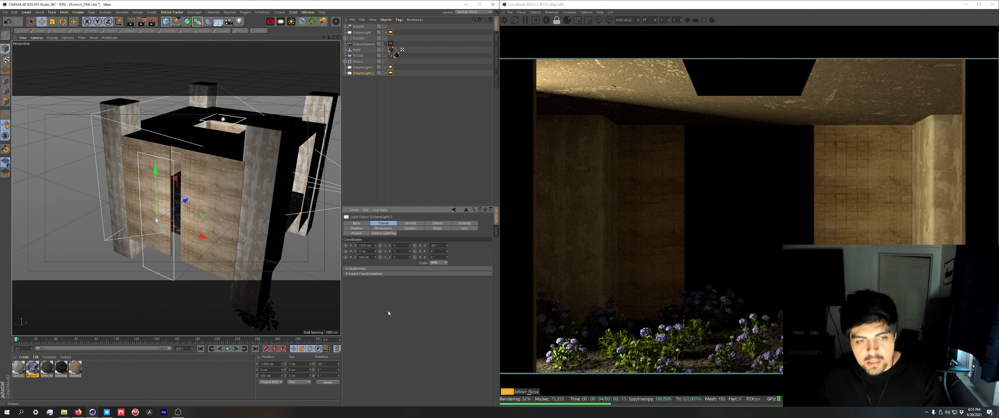
{"action": "left_click", "coordinate": [388, 313]}
{"action": "left_click_drag", "start_coordinate": [234, 210], "coordinate": [255, 199], "text": "alt"}
{"action": "double_click", "coordinate": [434, 246]}
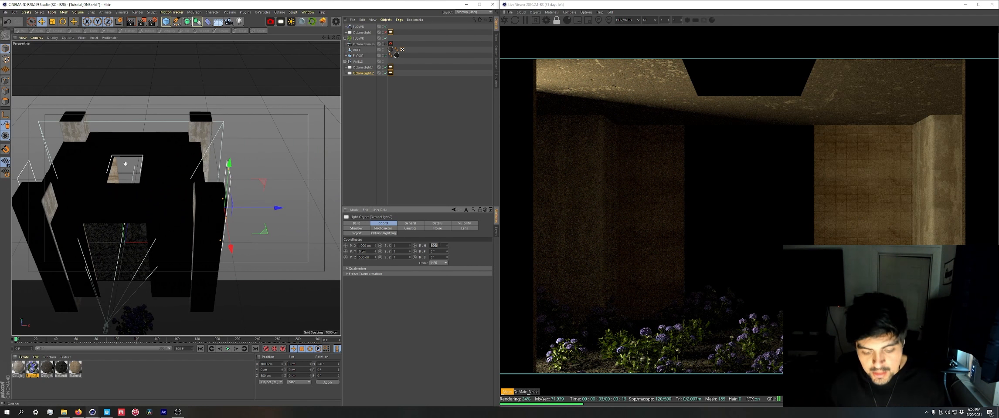
{"action": "type", "text": "9"}
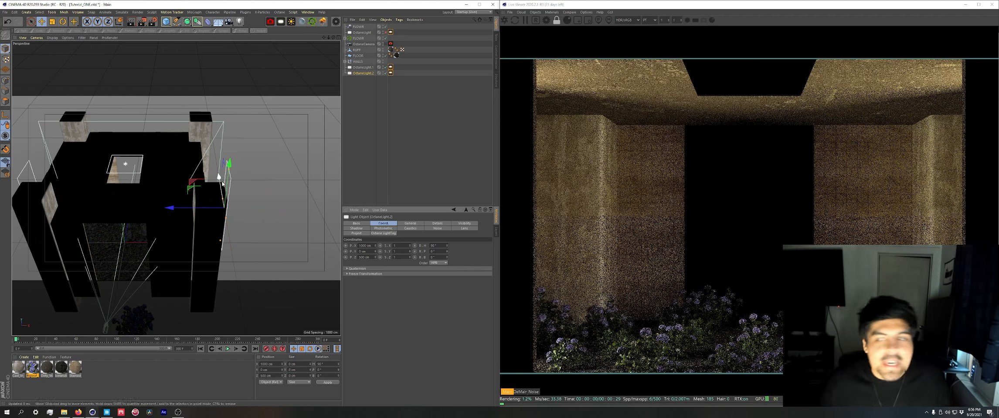
Try adjusting the RGB texture colour in the second side light's tag.
{"action": "left_click", "coordinate": [372, 91]}
{"action": "left_click", "coordinate": [391, 73]}
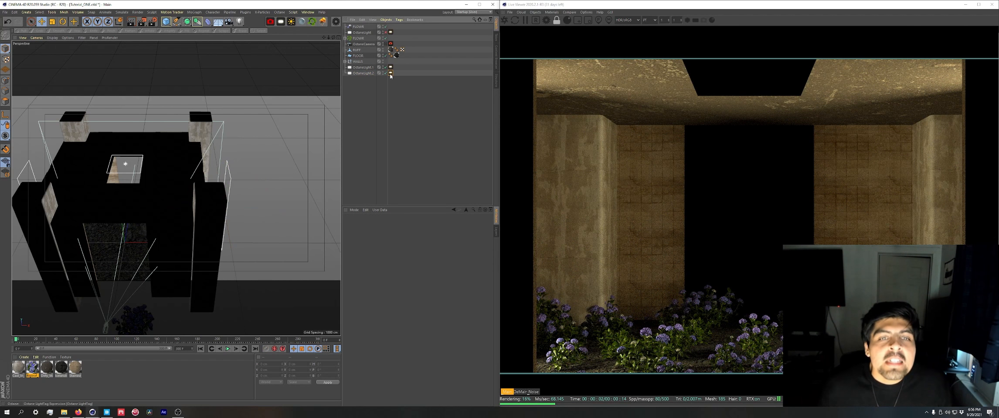
{"action": "left_click", "coordinate": [399, 223]}
{"action": "left_click", "coordinate": [391, 262]}
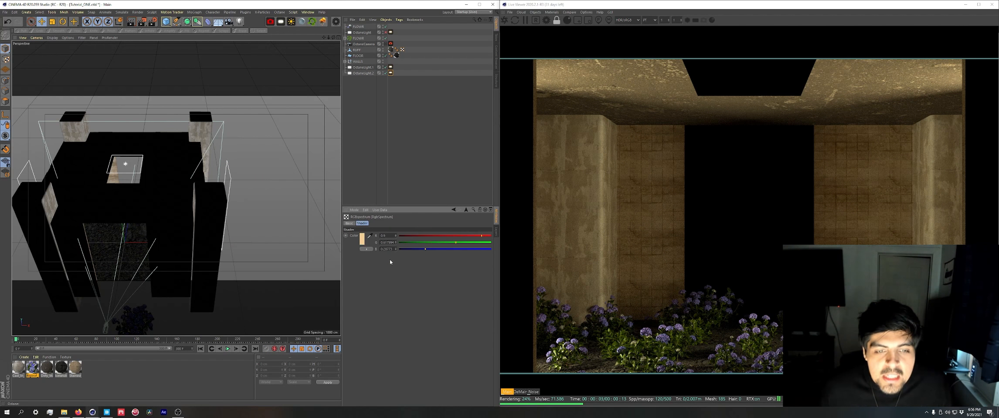
{"action": "left_click", "coordinate": [361, 242]}
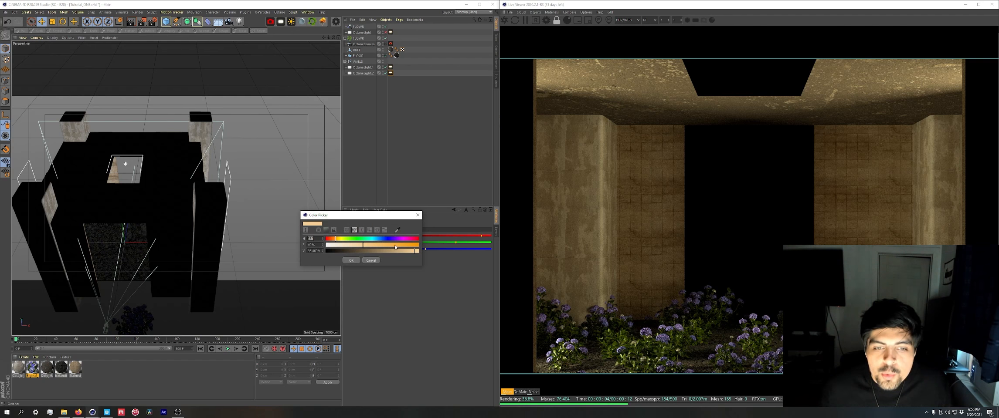
{"action": "left_click", "coordinate": [351, 260]}
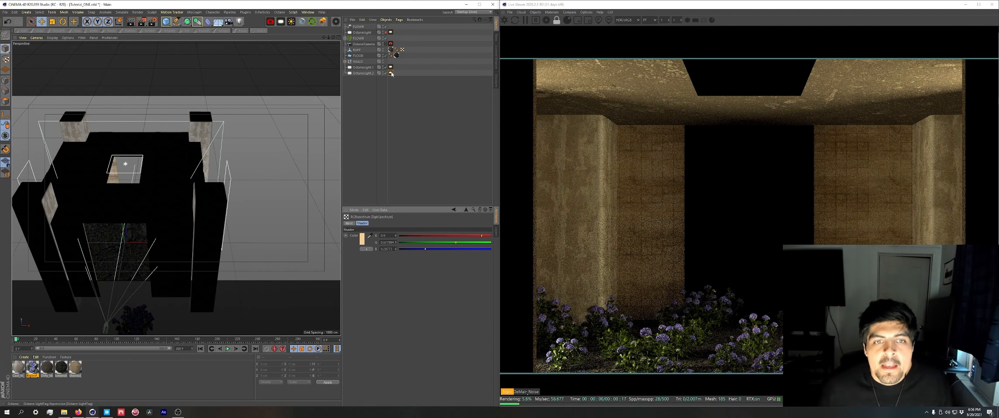
Change the second side light's RGB texture colour to a light blue.
{"action": "left_click", "coordinate": [390, 72]}
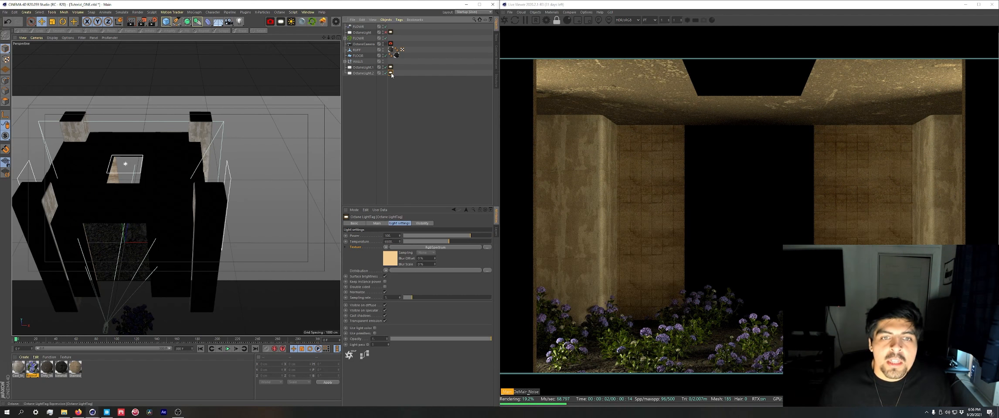
{"action": "left_click", "coordinate": [390, 258]}
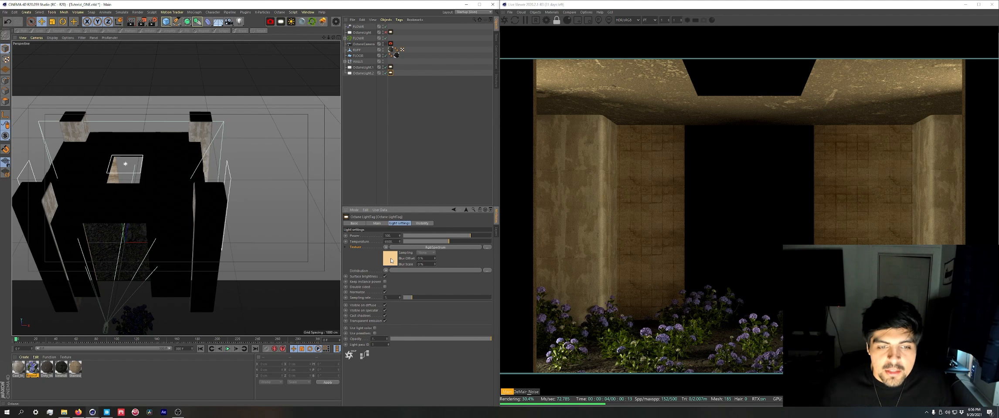
{"action": "left_click", "coordinate": [362, 238]}
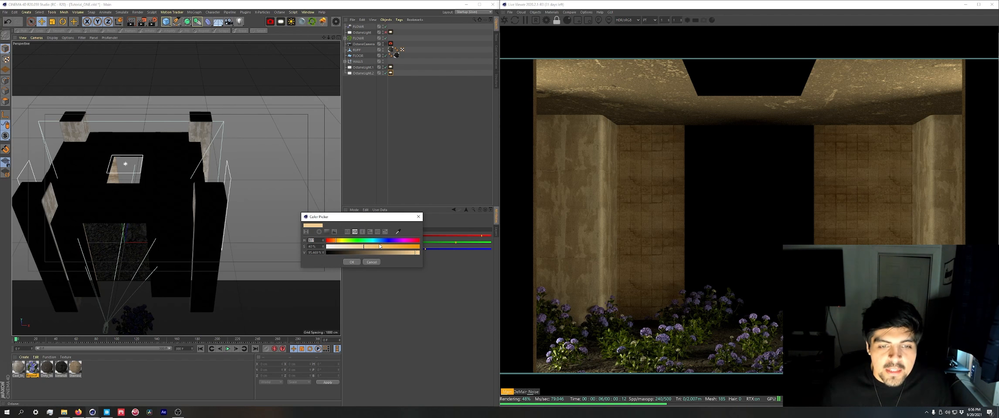
{"action": "left_click", "coordinate": [383, 241]}
{"action": "left_click", "coordinate": [354, 262]}
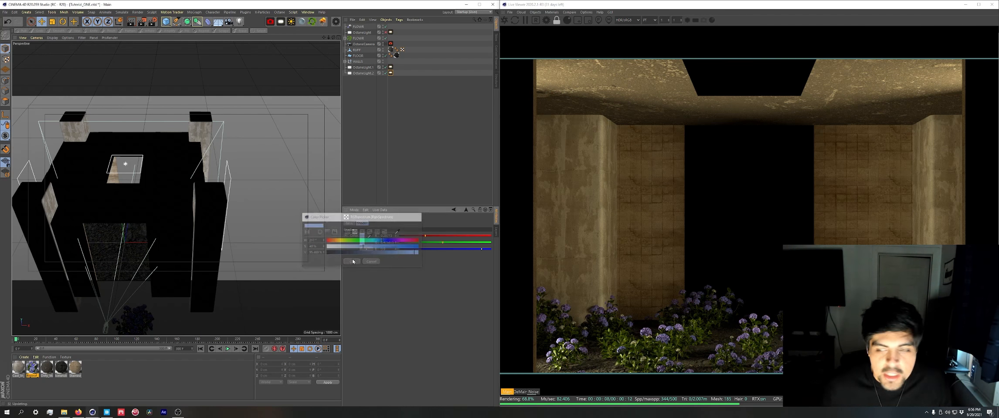
Copy the blue RGB texture from the second side light's tag and paste it into the first side light's tag.
{"action": "left_click", "coordinate": [466, 211]}
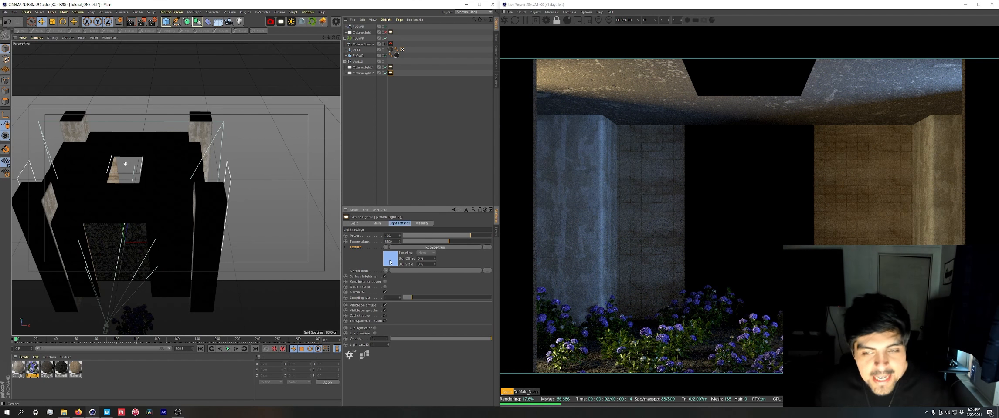
{"action": "left_click", "coordinate": [390, 67]}
{"action": "right_click", "coordinate": [355, 249]}
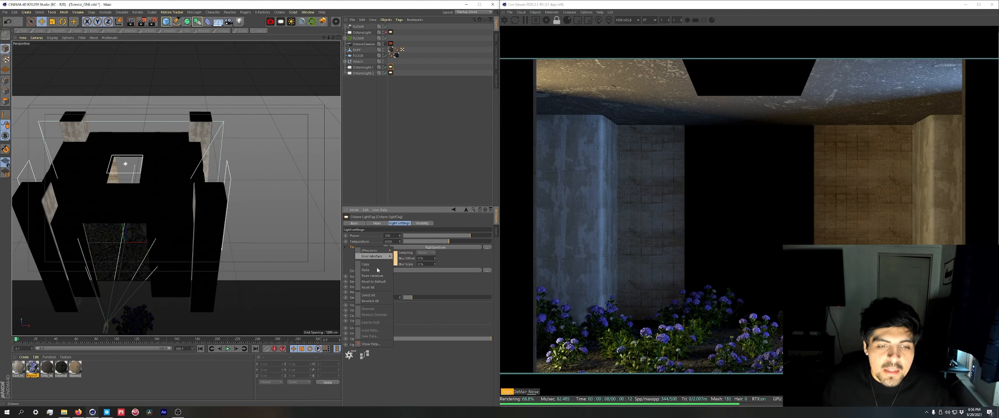
{"action": "left_click", "coordinate": [376, 271]}
Rename the first side light as LEFT_LIGHT.
{"action": "left_click", "coordinate": [368, 68]}
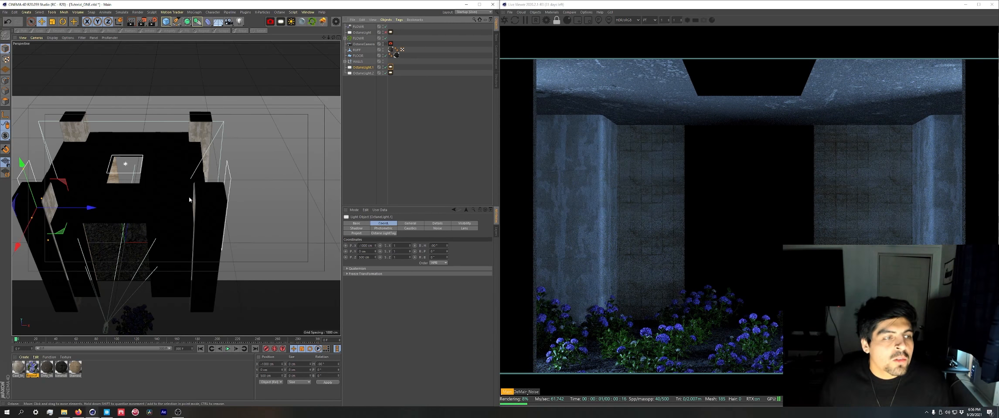
{"action": "double_click", "coordinate": [363, 68]}
{"action": "type", "text": "LE"}
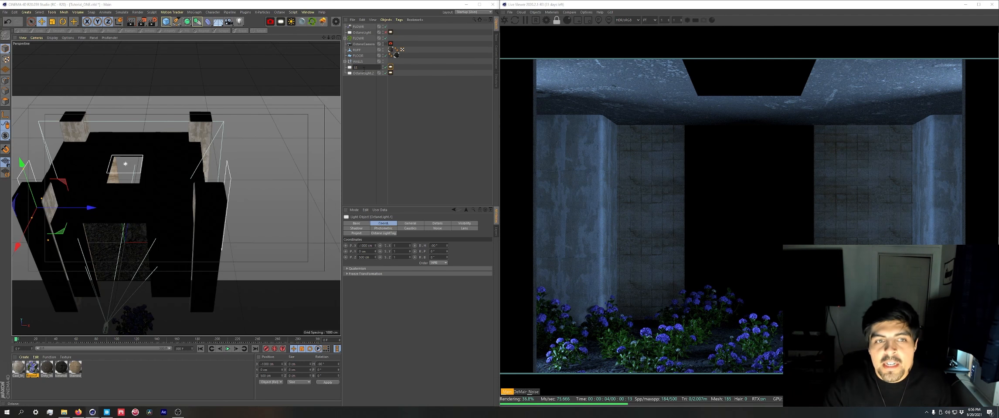
{"action": "type", "text": "FT_LIGHT"}
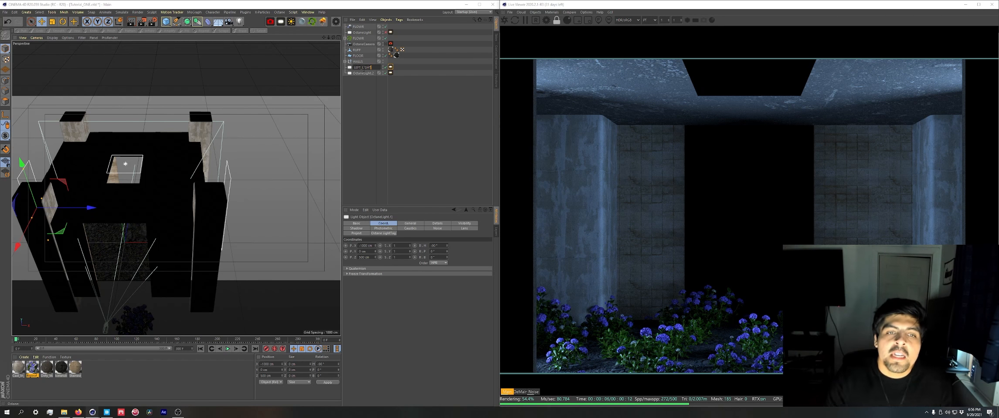
{"action": "key", "text": "Return"}
Rename the second side light as RIGHT_LIGHT.
{"action": "double_click", "coordinate": [366, 73]}
{"action": "type", "text": "R"}
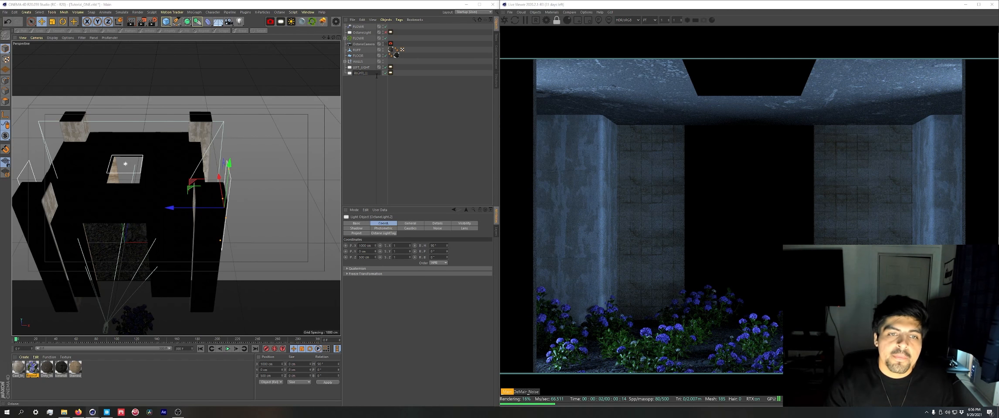
{"action": "type", "text": "IGHT_"}
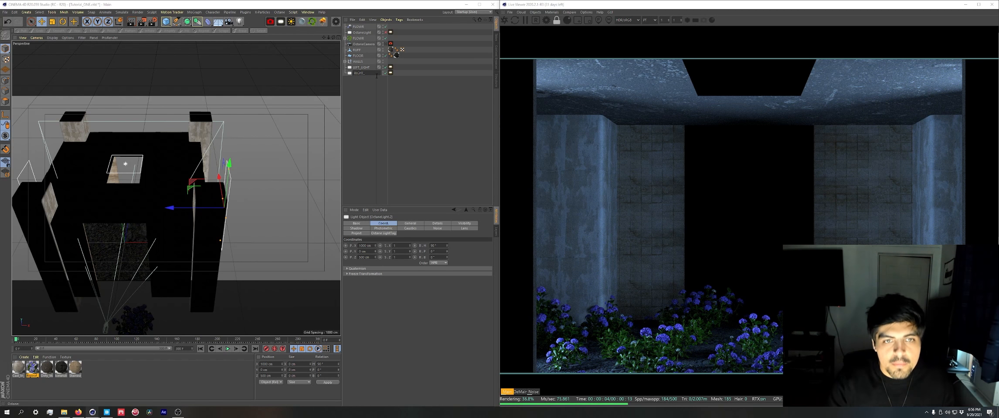
{"action": "type", "text": "LIGHT"}
{"action": "key", "text": "Return"}
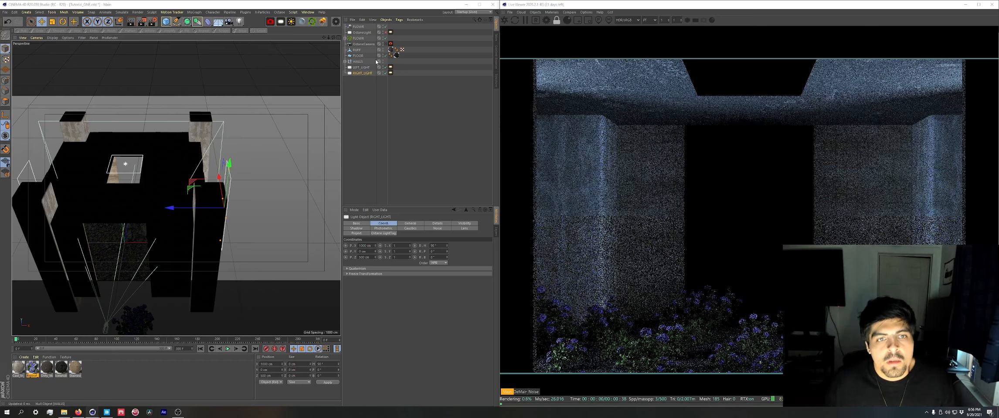
Rename the original OctaneLight above the ceiling opening as TOP_LIGHT.
{"action": "double_click", "coordinate": [361, 32]}
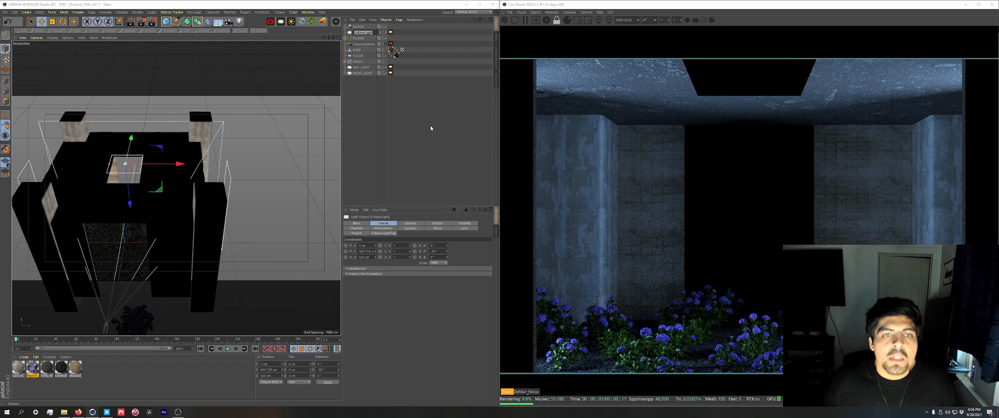
{"action": "type", "text": "TOP_LIGH"}
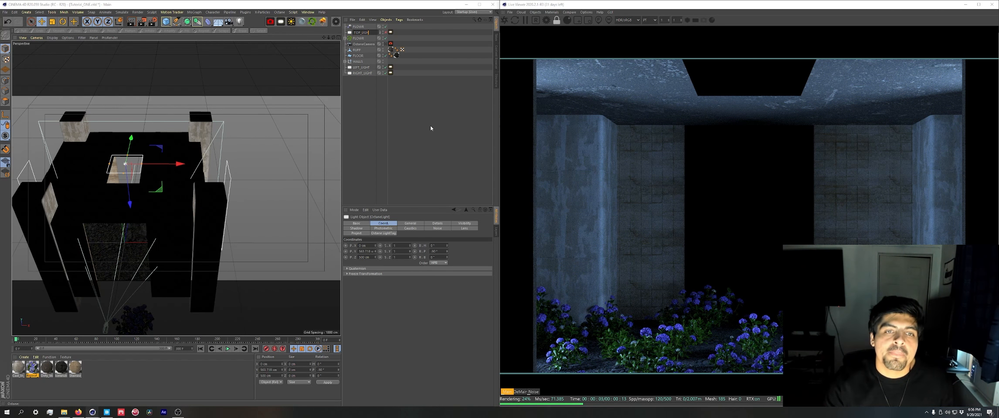
{"action": "type", "text": "T"}
{"action": "key", "text": "Return"}
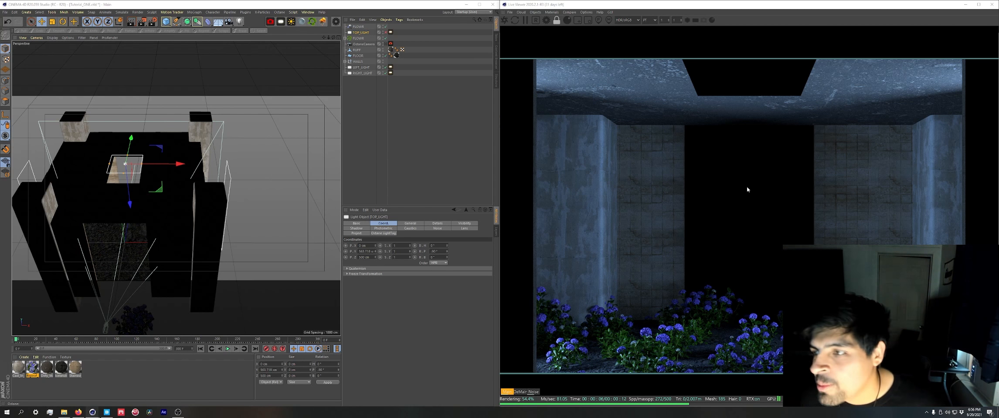
Lower the power of LEFT_LIGHT and RIGHT_LIGHT together, and compare the render with TOP_LIGHT enabled and disabled.
{"action": "left_click", "coordinate": [391, 73]}
{"action": "left_click", "coordinate": [391, 68], "text": "shift"}
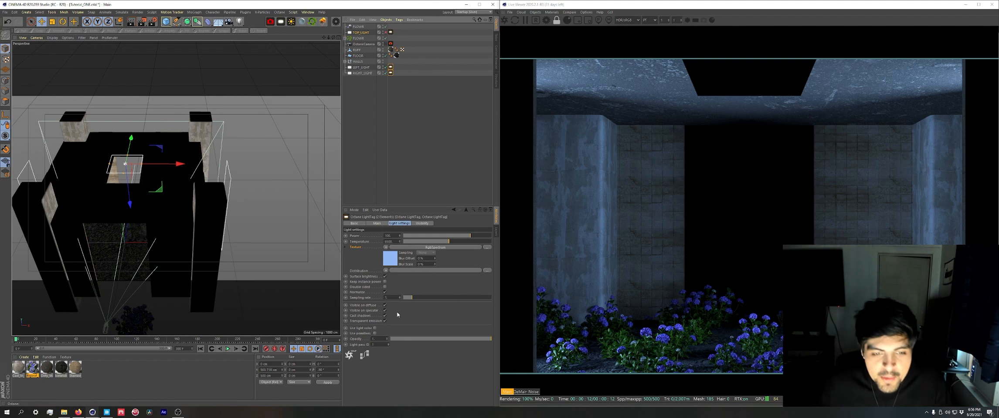
{"action": "left_click", "coordinate": [392, 236]}
{"action": "key", "text": "Return"}
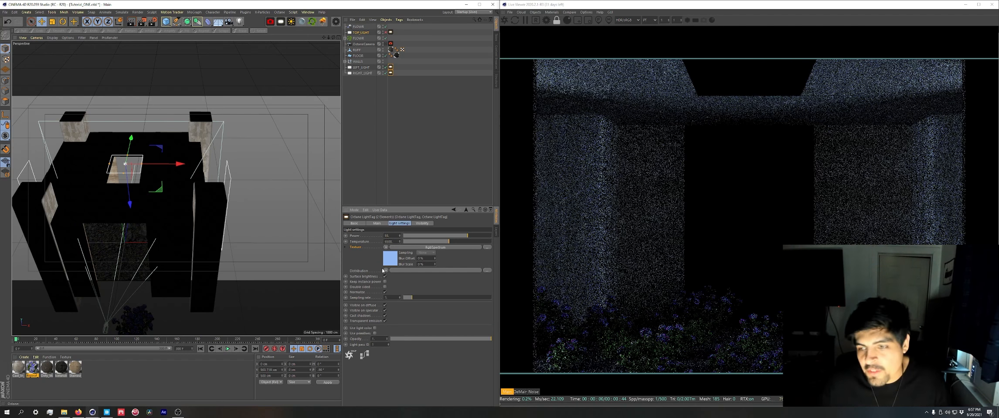
{"action": "left_click", "coordinate": [385, 33]}
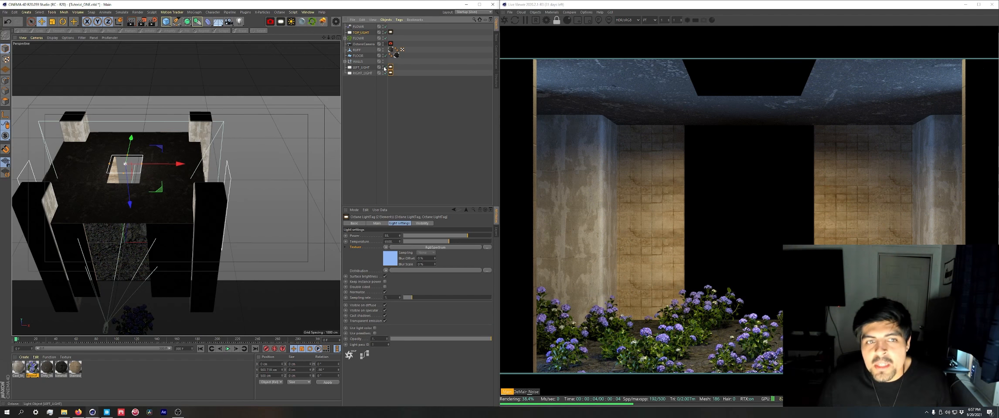
{"action": "left_click", "coordinate": [386, 33]}
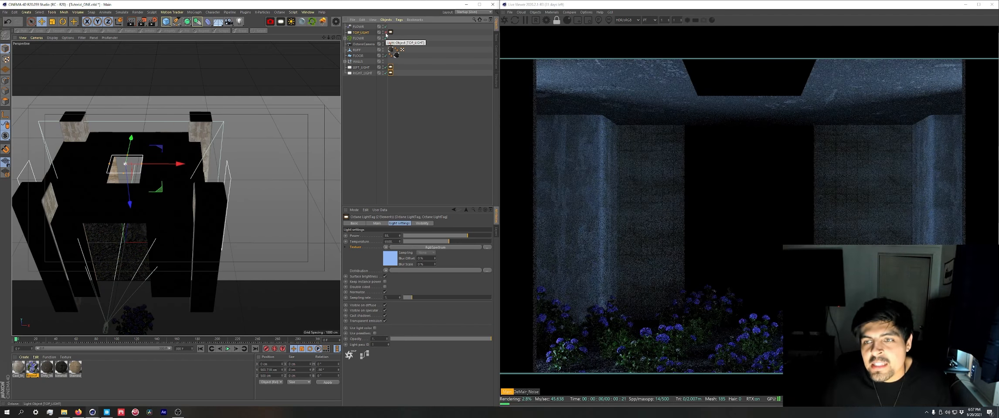
Compare the render with TOP_LIGHT and the two side lights enabled and disabled, ending with TOP_LIGHT off.
{"action": "left_click", "coordinate": [385, 33]}
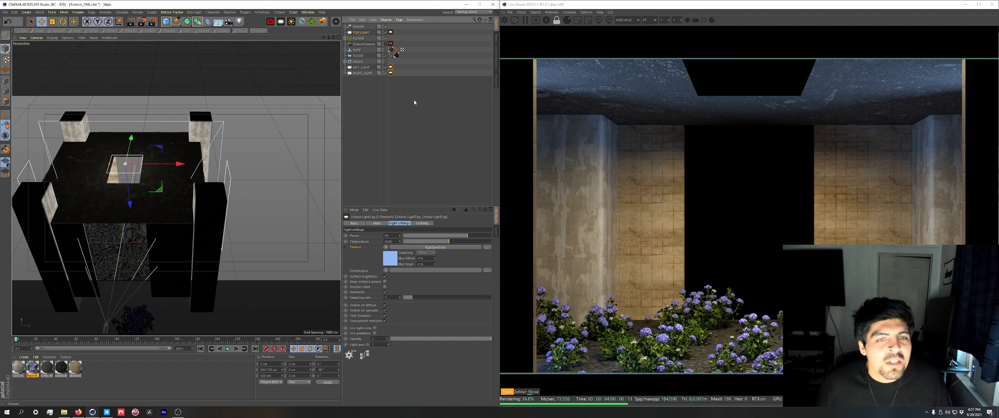
{"action": "left_click", "coordinate": [385, 69]}
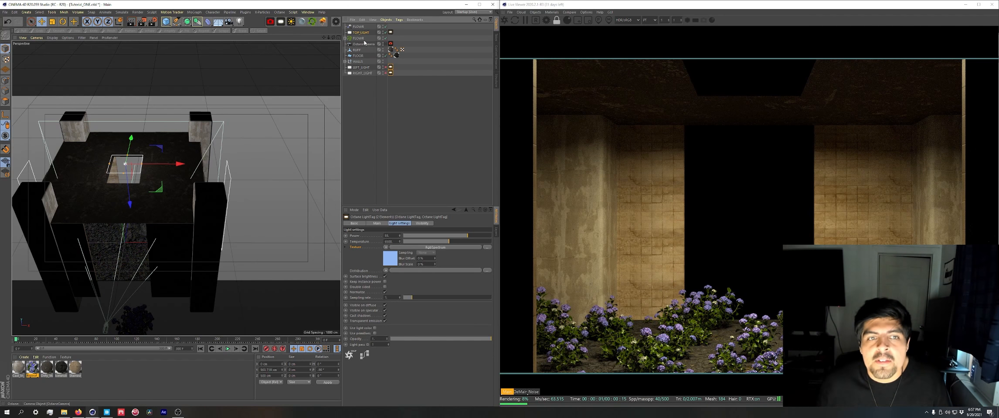
{"action": "left_click", "coordinate": [361, 32]}
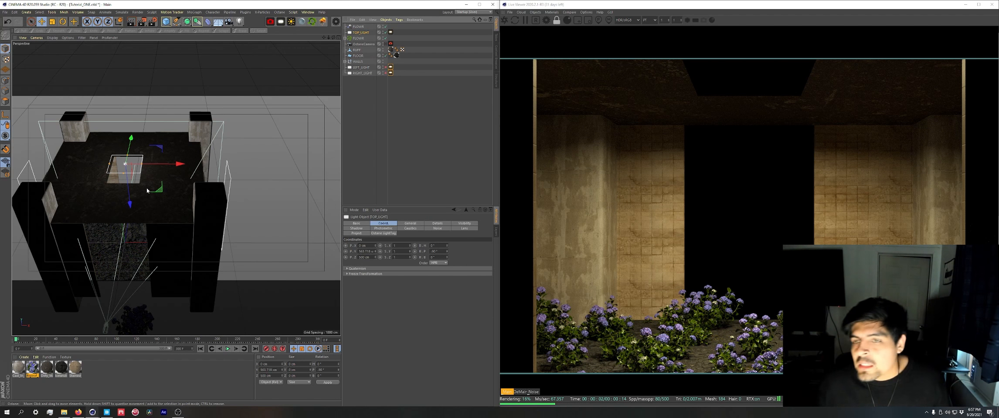
{"action": "left_click", "coordinate": [386, 32]}
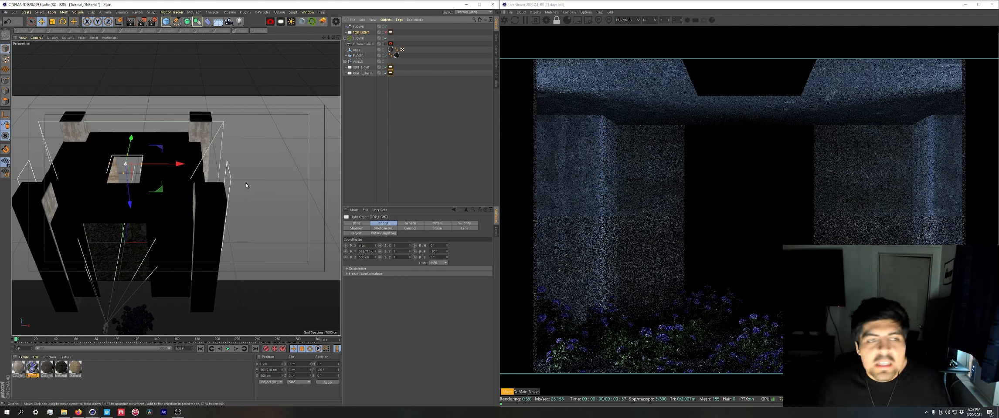
Try to move LEFT_LIGHT and RIGHT_LIGHT together, undo the move and clear the selection.
{"action": "middle_click_drag", "start_coordinate": [246, 186], "coordinate": [245, 154], "text": "alt"}
{"action": "left_click", "coordinate": [365, 67]}
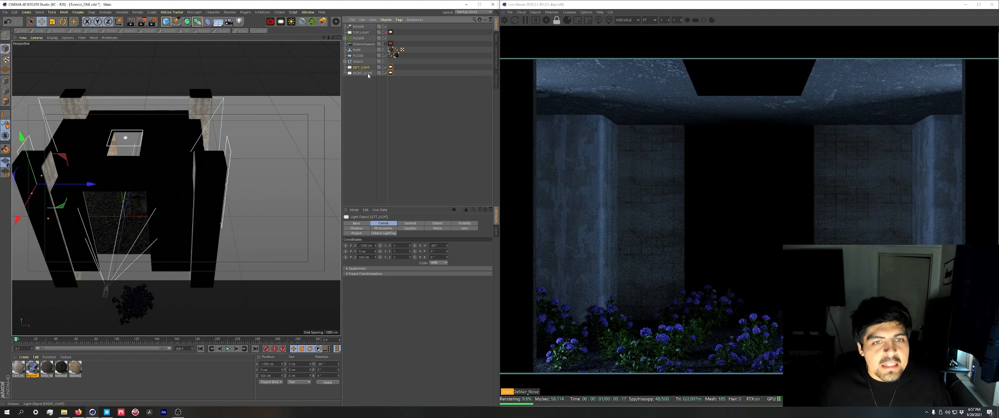
{"action": "left_click", "coordinate": [366, 73], "text": "ctrl"}
{"action": "left_click_drag", "start_coordinate": [125, 138], "coordinate": [138, 199]}
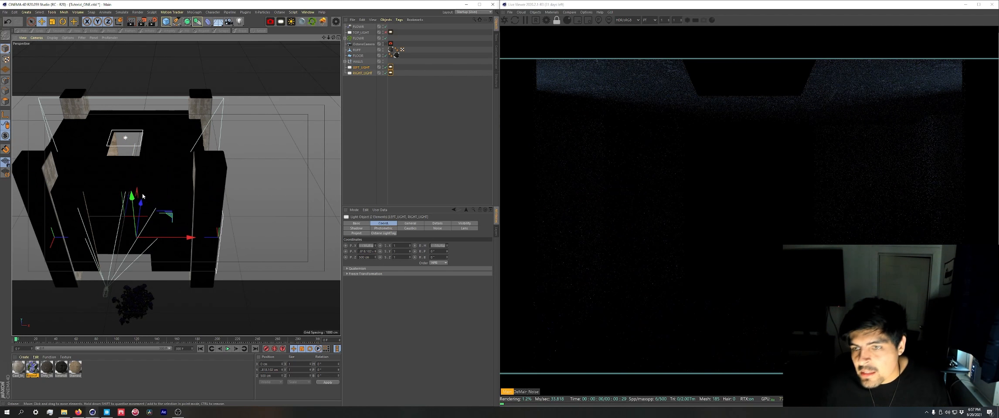
{"action": "key", "text": "ctrl+z"}
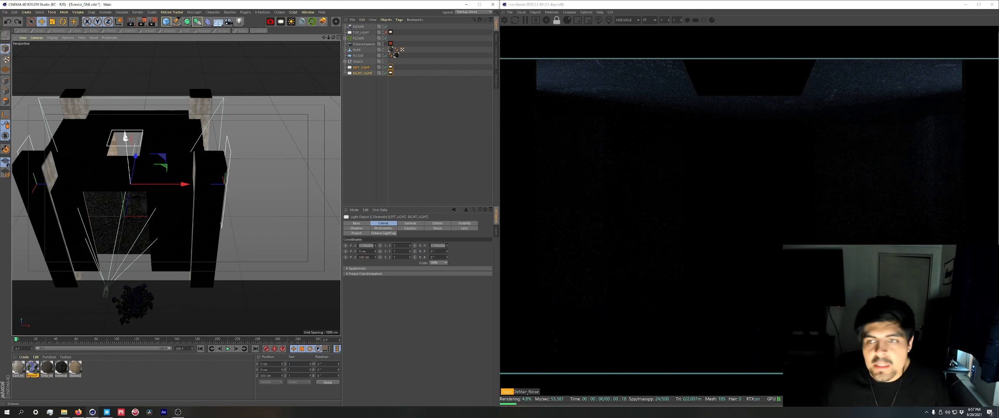
{"action": "left_click", "coordinate": [370, 89]}
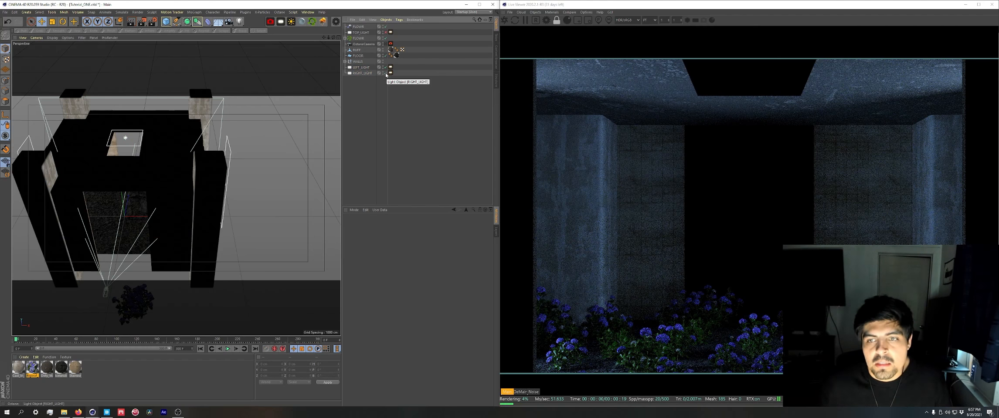
Set the texture tiling on the roof's material tag to 2 in both U and V.
{"action": "left_click_drag", "start_coordinate": [199, 175], "coordinate": [251, 210], "text": "alt"}
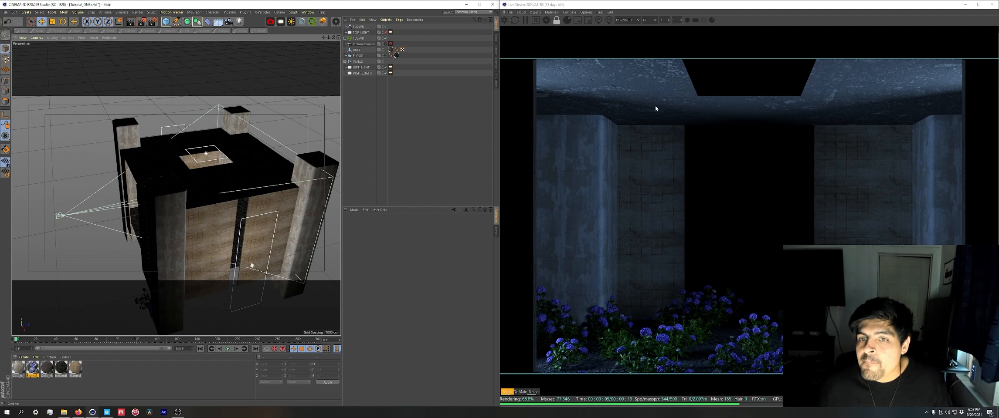
{"action": "middle_click_drag", "start_coordinate": [247, 166], "coordinate": [238, 186], "text": "alt"}
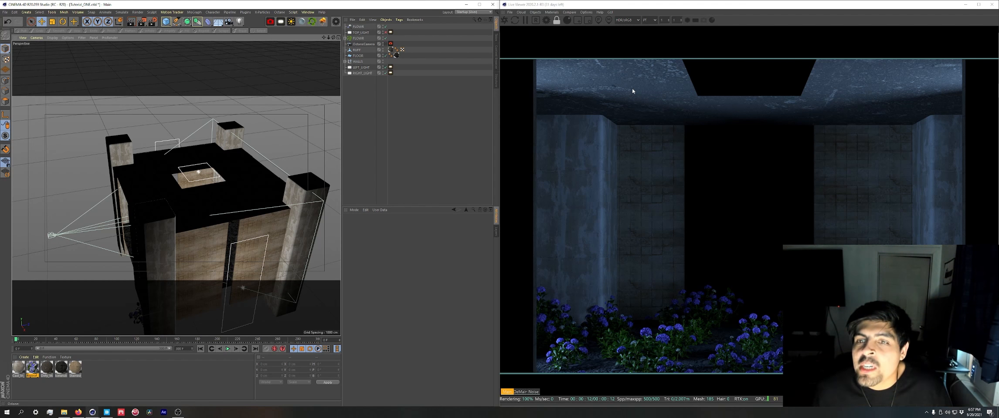
{"action": "left_click", "coordinate": [227, 200]}
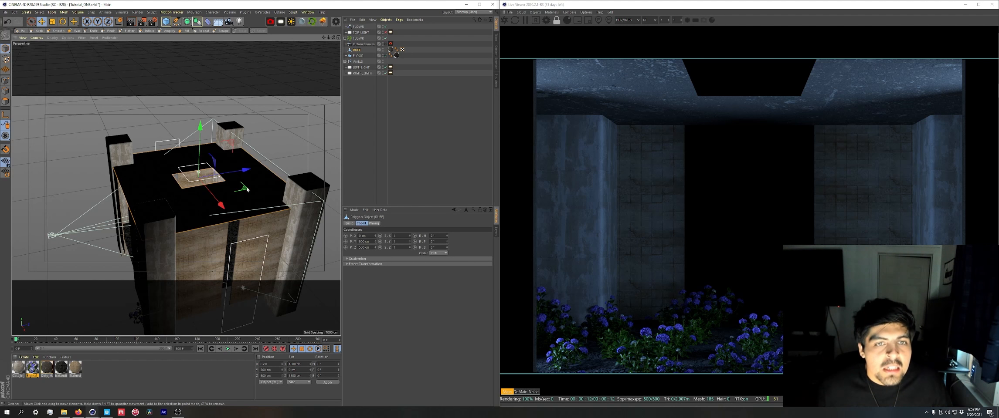
{"action": "left_click", "coordinate": [391, 50]}
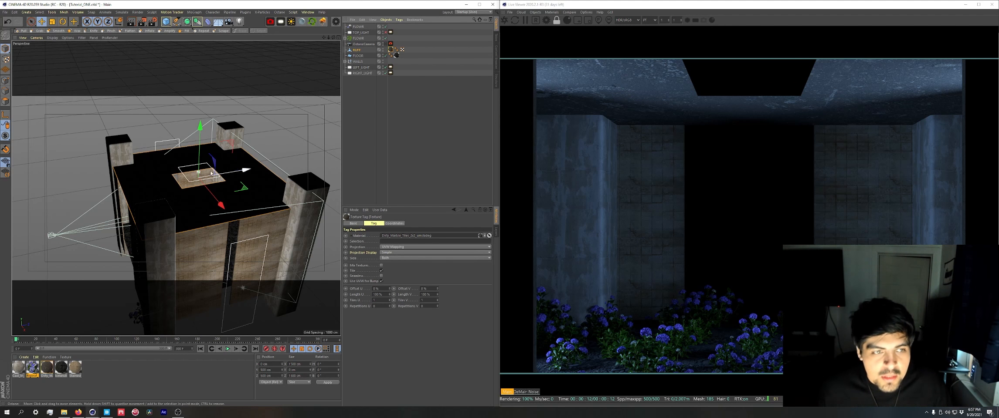
{"action": "left_click", "coordinate": [423, 300]}
{"action": "left_click", "coordinate": [383, 300]}
{"action": "type", "text": "2"}
{"action": "left_click", "coordinate": [419, 341]}
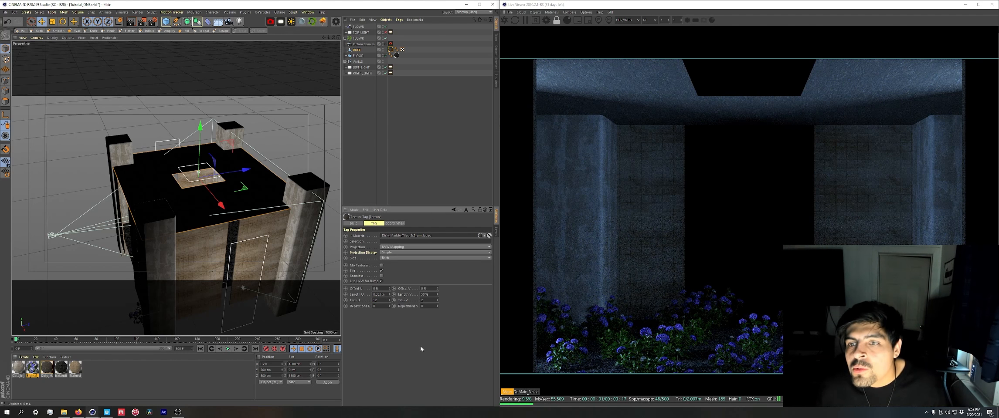
{"action": "left_click", "coordinate": [401, 334]}
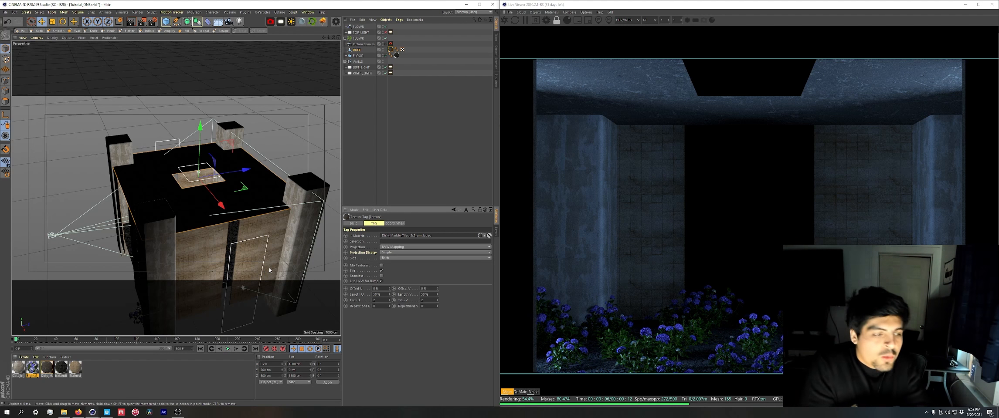
Open the roof's material for editing and add a texture displacement to its Displacement channel.
{"action": "double_click", "coordinate": [47, 369]}
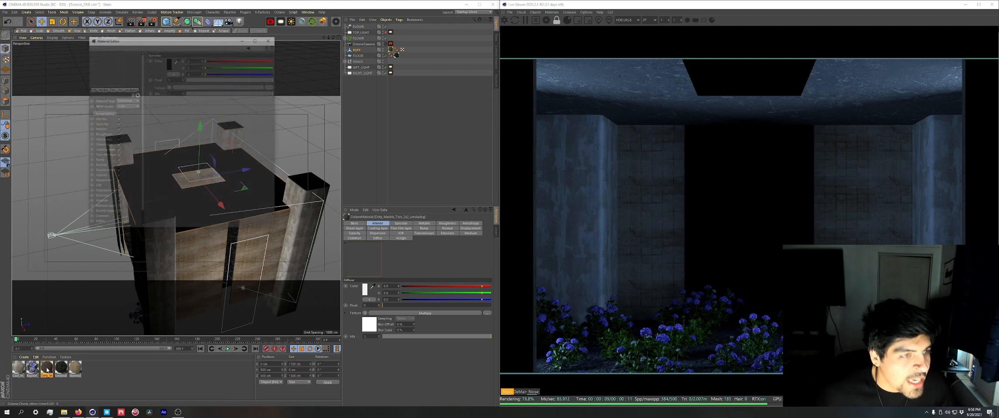
{"action": "left_click_drag", "start_coordinate": [130, 44], "coordinate": [279, 43]}
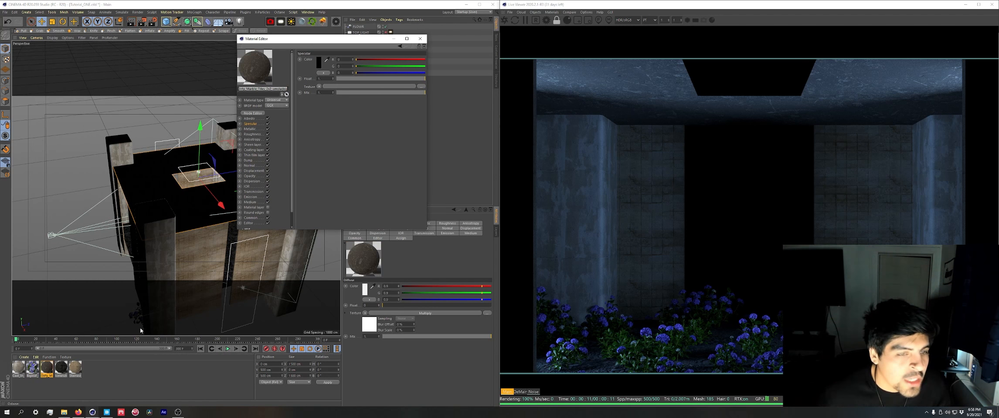
{"action": "left_click", "coordinate": [254, 171]}
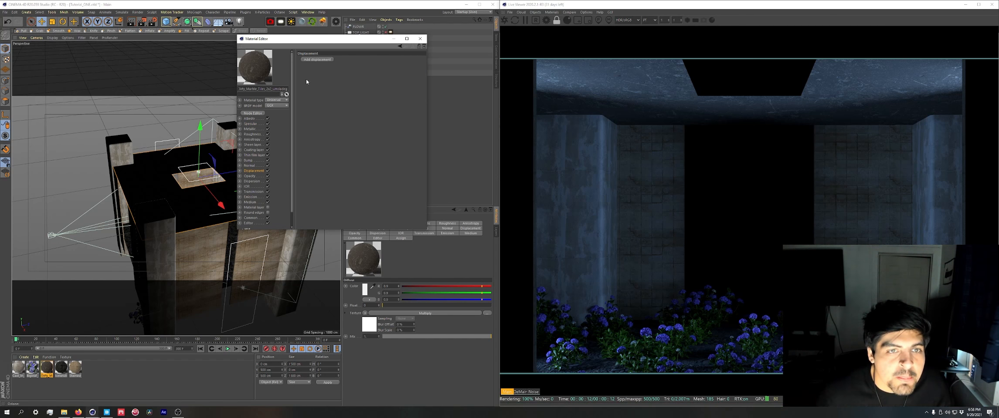
{"action": "left_click", "coordinate": [250, 166]}
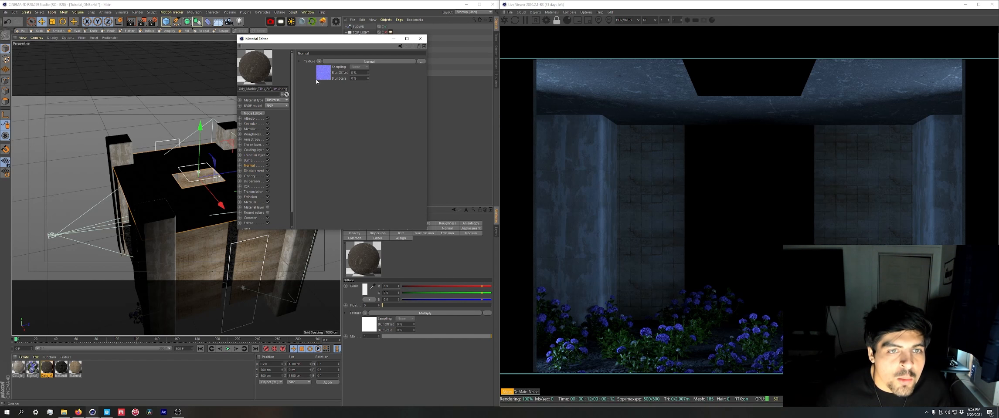
{"action": "left_click", "coordinate": [255, 171]}
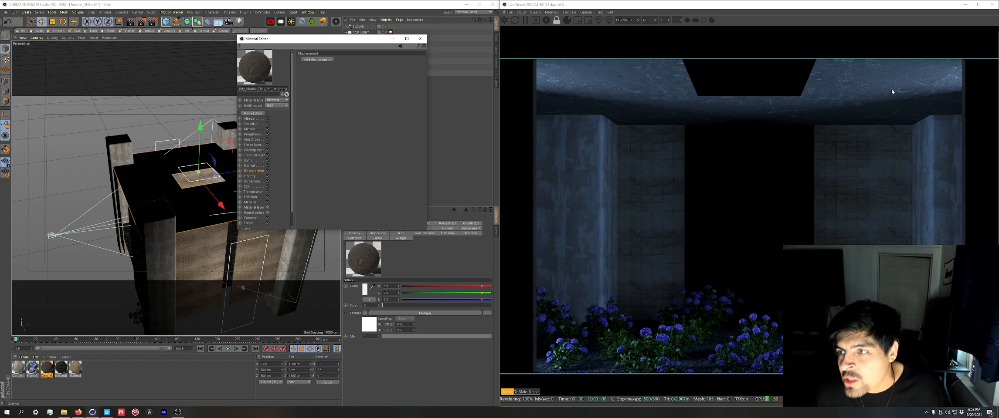
{"action": "left_click", "coordinate": [318, 59]}
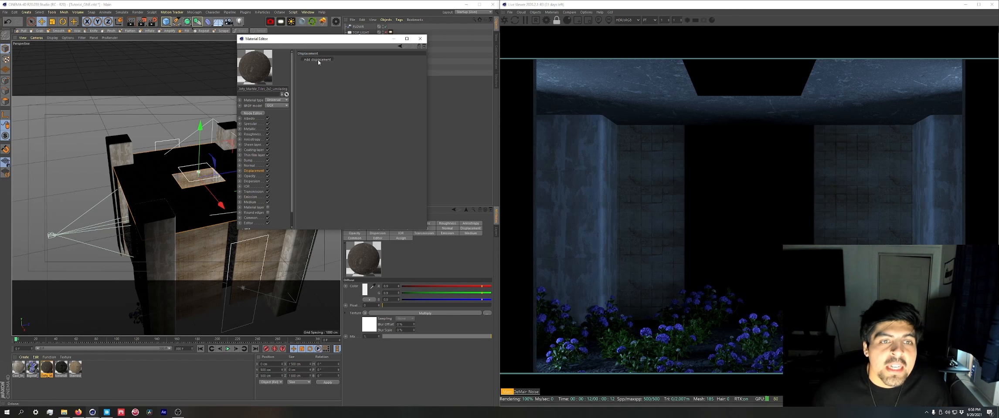
{"action": "left_click", "coordinate": [339, 60]}
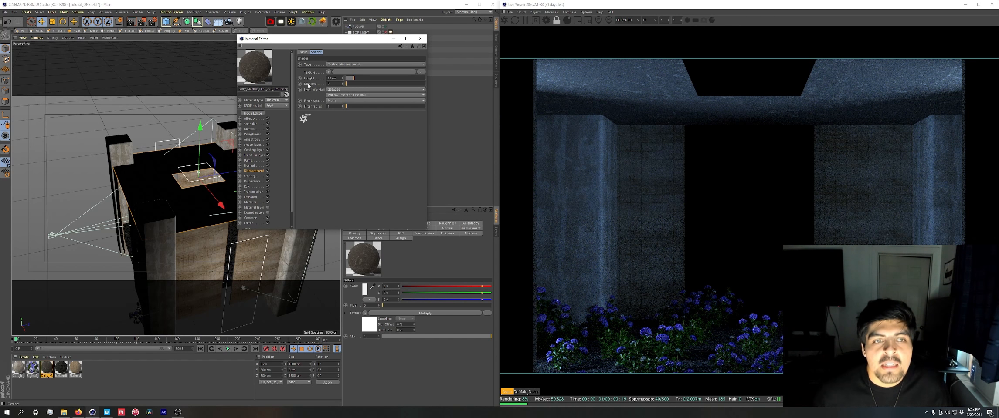
Switch to Quixel Bridge and open the file folder of the downloaded Rusty Metal Sheet surface.
{"action": "left_click", "coordinate": [107, 414]}
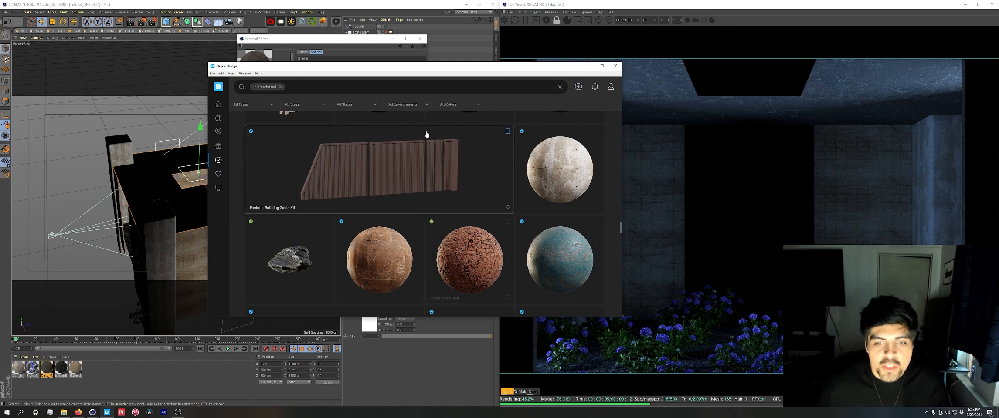
{"action": "left_click_drag", "start_coordinate": [320, 70], "coordinate": [566, 91]}
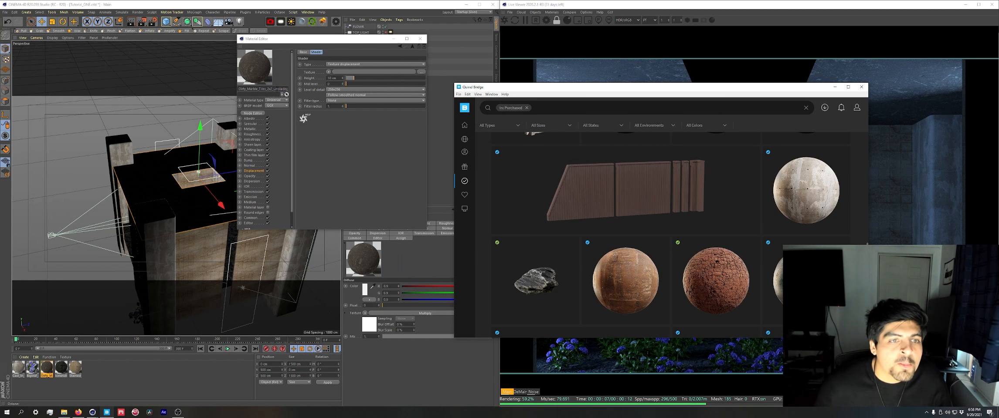
{"action": "scroll", "coordinate": [610, 200], "scroll_direction": "down", "scroll_amount": 4}
{"action": "scroll", "coordinate": [607, 194], "scroll_direction": "up", "scroll_amount": 4}
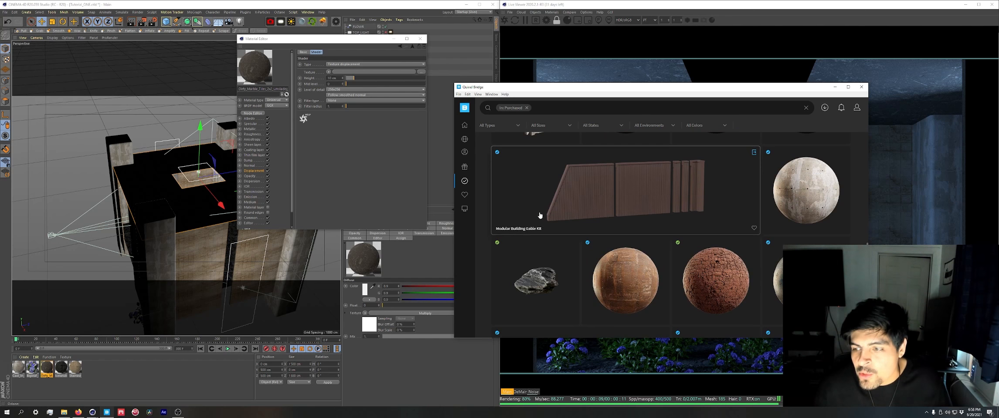
{"action": "mouse_move", "coordinate": [470, 216]}
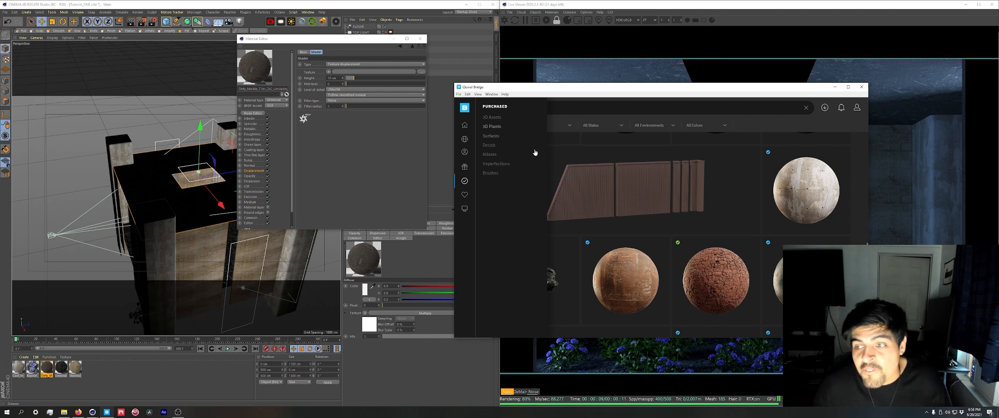
{"action": "scroll", "coordinate": [573, 185], "scroll_direction": "down", "scroll_amount": 1}
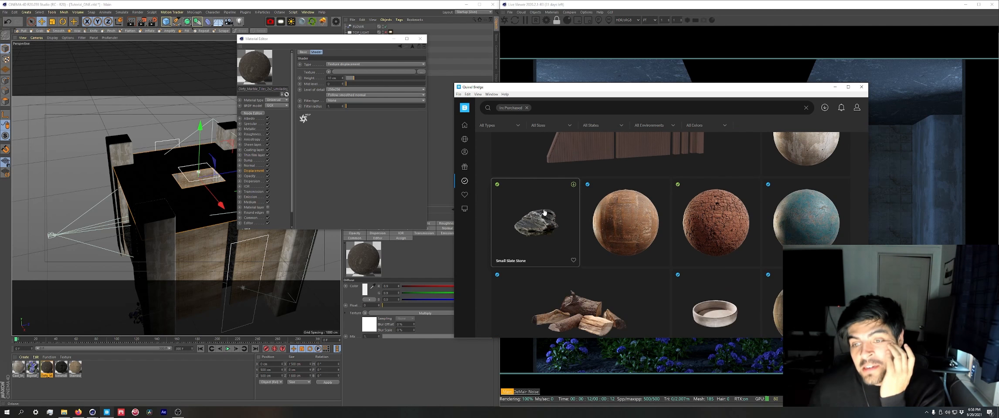
{"action": "right_click", "coordinate": [622, 228]}
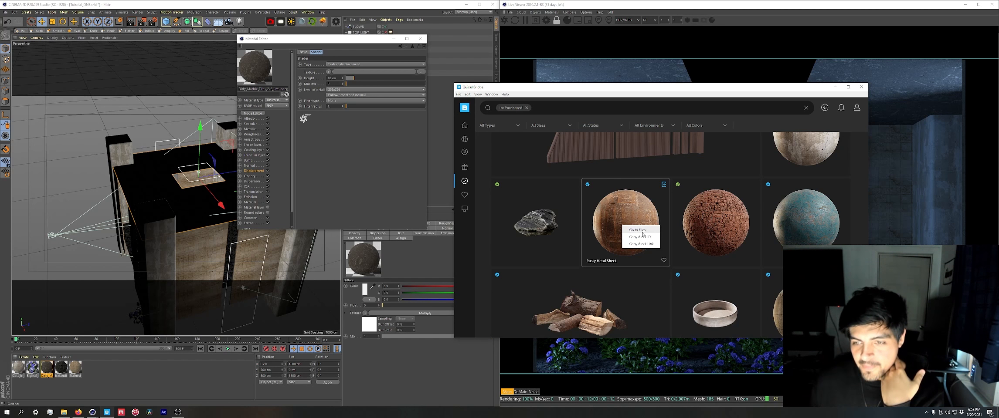
{"action": "left_click", "coordinate": [640, 230]}
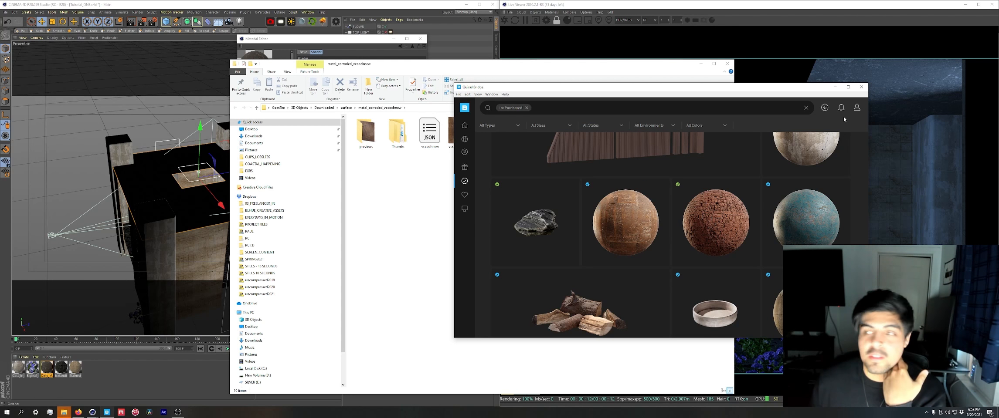
{"action": "left_click", "coordinate": [836, 88]}
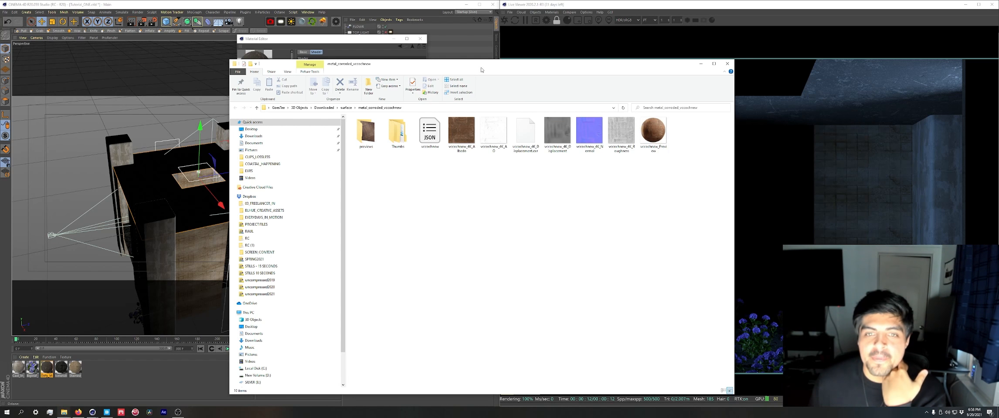
Load the metal sheet's 4K displacement image as the roof material's displacement texture, without copying it to the project location.
{"action": "left_click_drag", "start_coordinate": [481, 66], "coordinate": [679, 101]}
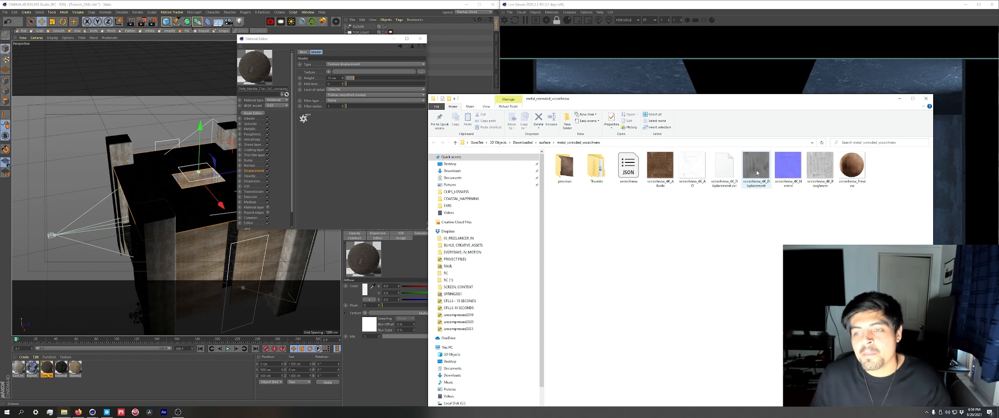
{"action": "left_click_drag", "start_coordinate": [757, 173], "coordinate": [334, 74]}
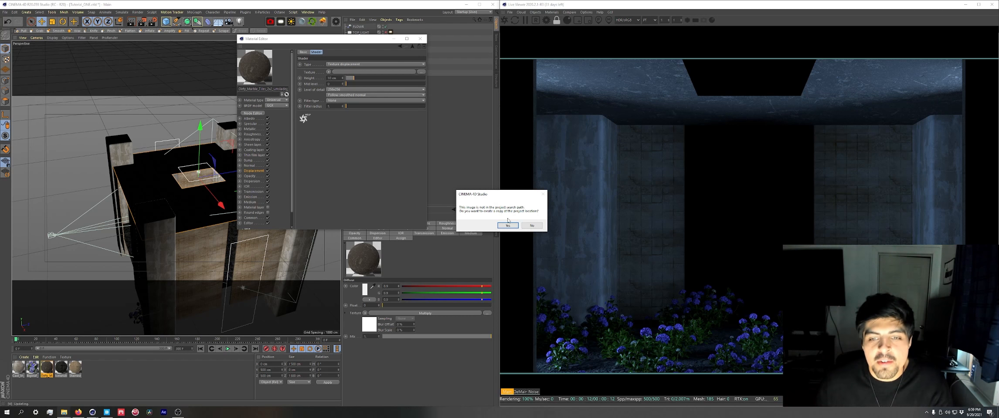
{"action": "left_click", "coordinate": [530, 226]}
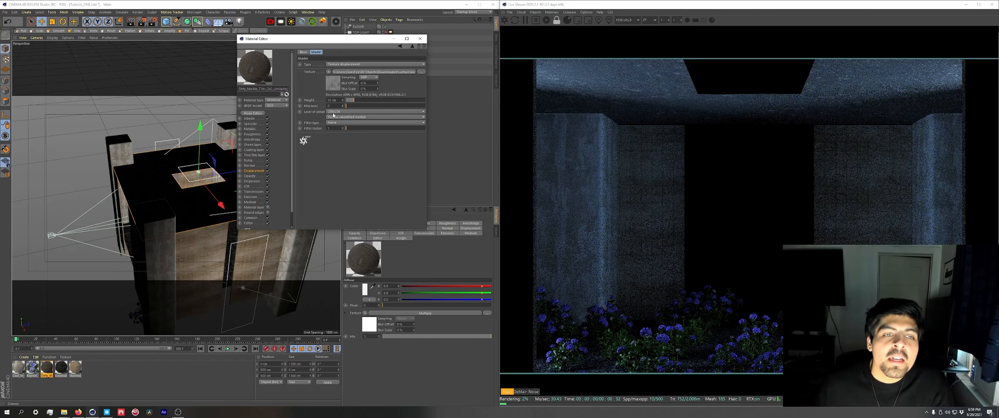
Set the roof displacement's level of detail to 4096x4096 and its height to 80 cm.
{"action": "left_click", "coordinate": [334, 112]}
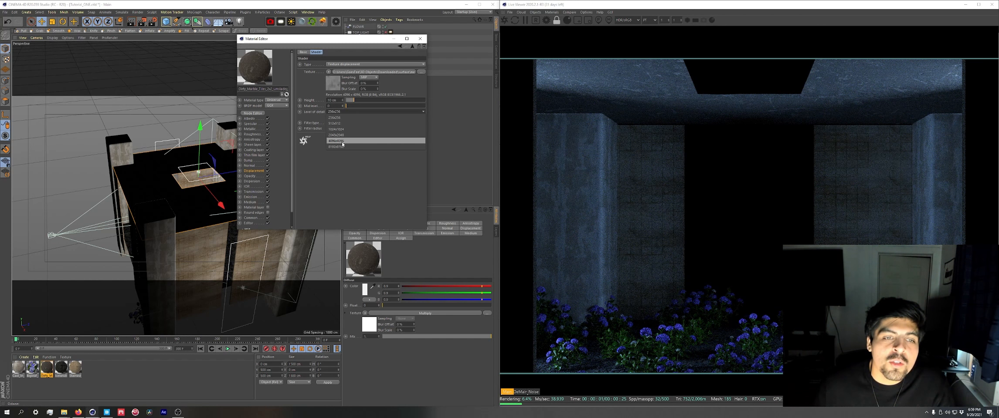
{"action": "left_click", "coordinate": [343, 141]}
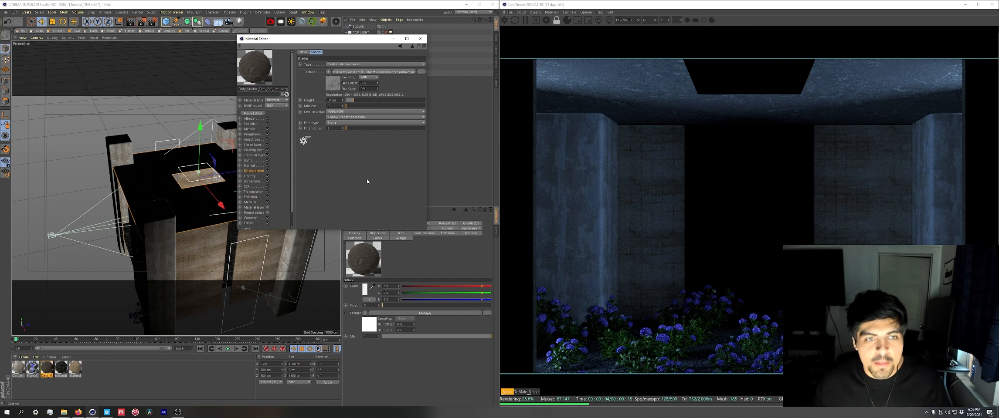
{"action": "type", "text": "80"}
{"action": "key", "text": "Return"}
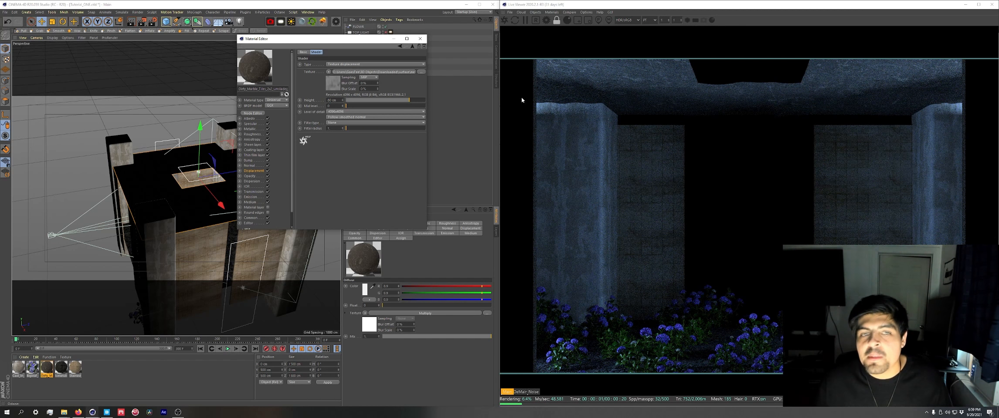
Close the roof material's editor and try lowering the roof slightly along the Y axis.
{"action": "left_click", "coordinate": [419, 38]}
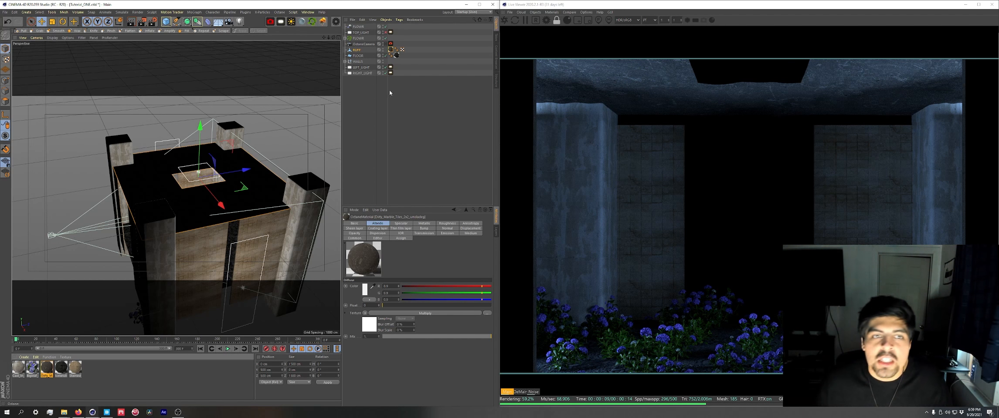
{"action": "left_click", "coordinate": [358, 51]}
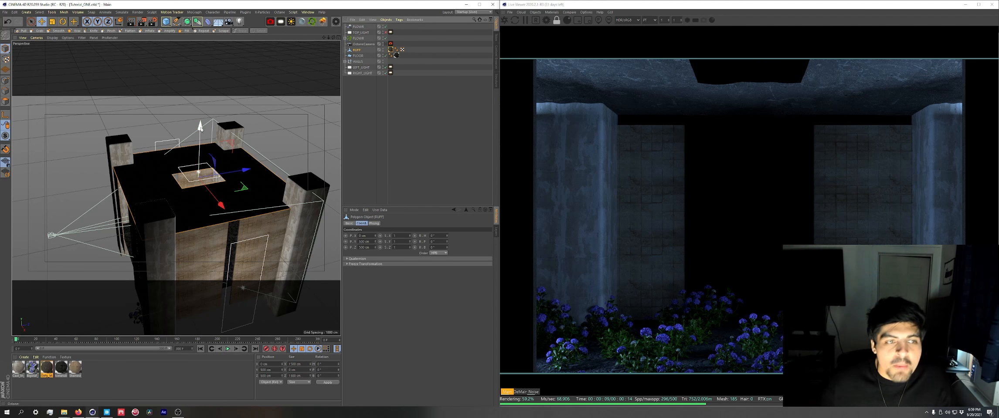
{"action": "left_click_drag", "start_coordinate": [200, 126], "coordinate": [200, 132]}
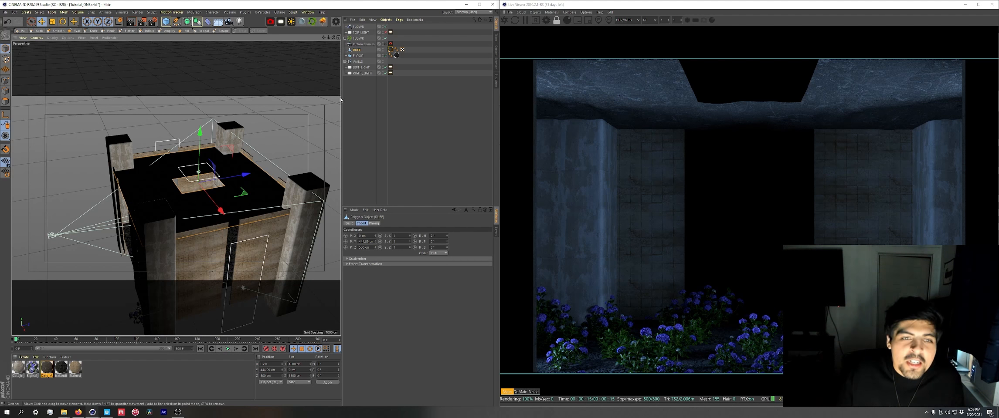
Clear the texture displacement from the roof material's Displacement channel and close the material's editor.
{"action": "double_click", "coordinate": [47, 370]}
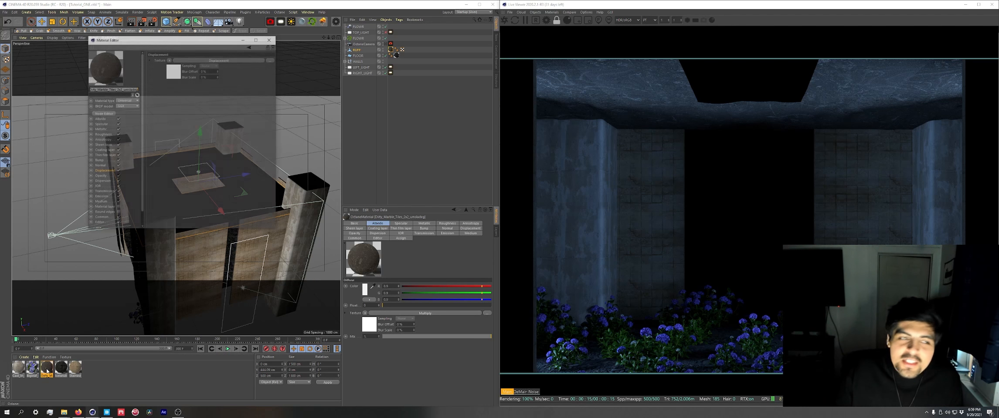
{"action": "left_click", "coordinate": [169, 60]}
{"action": "left_click", "coordinate": [179, 66]}
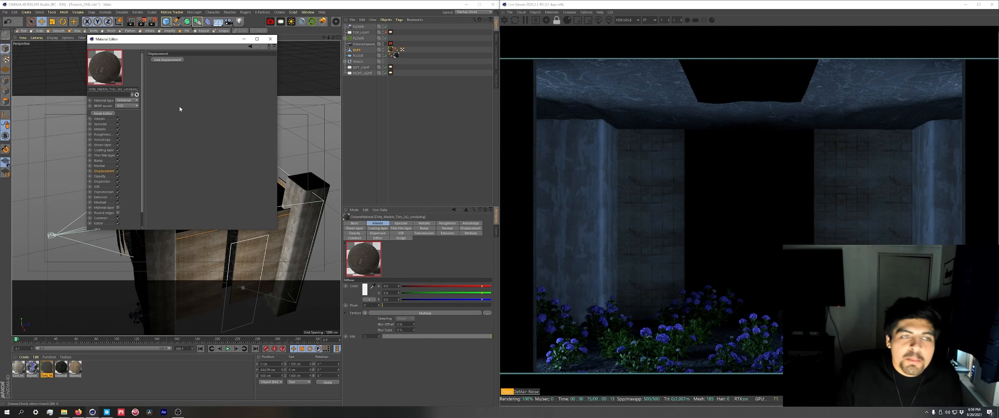
{"action": "left_click", "coordinate": [270, 39]}
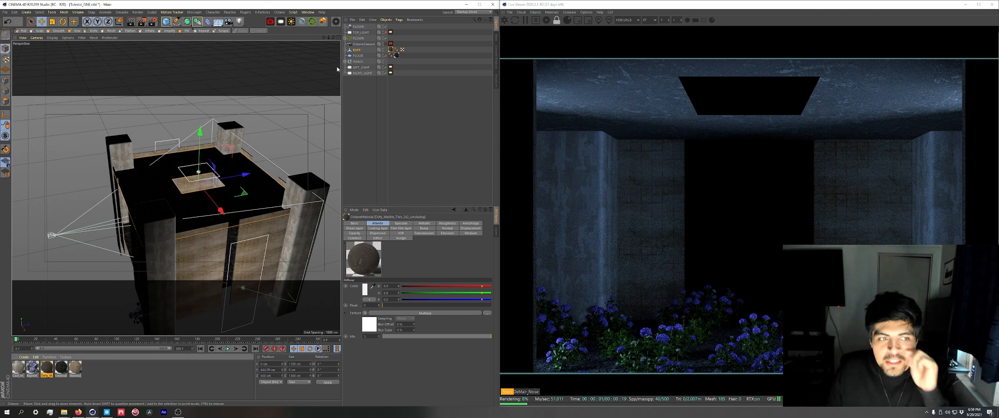
Set the roof object's Y position to 500 cm.
{"action": "left_click", "coordinate": [357, 50]}
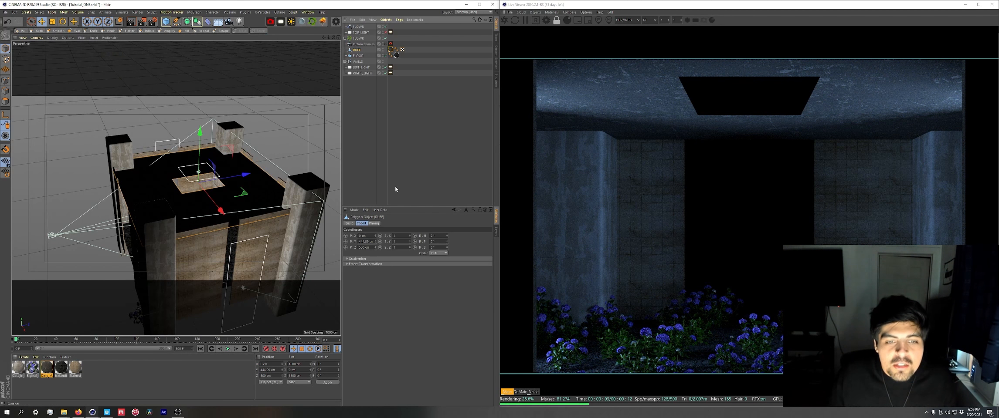
{"action": "double_click", "coordinate": [366, 242]}
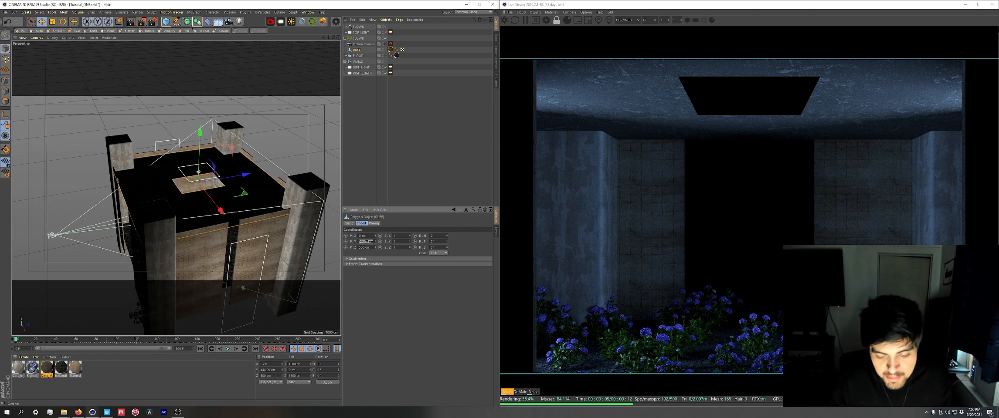
{"action": "type", "text": "500"}
{"action": "key", "text": "Return"}
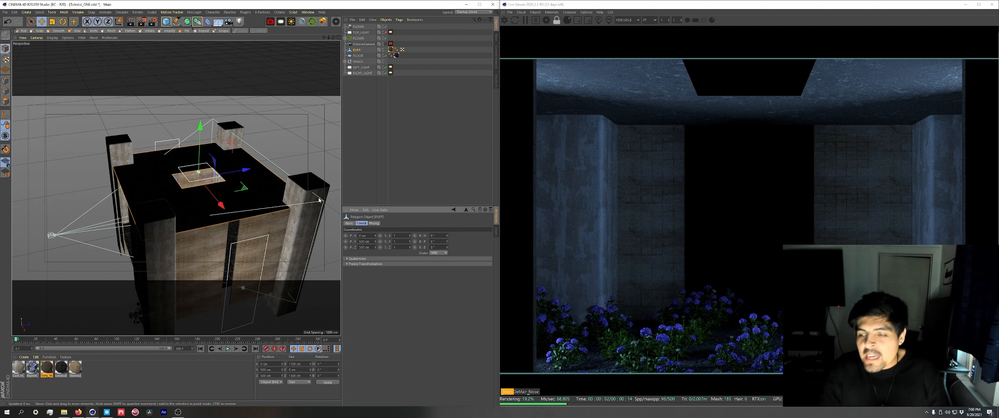
Turn the top light back on and change the count of the flower Octane Scatter.
{"action": "left_click", "coordinate": [386, 34]}
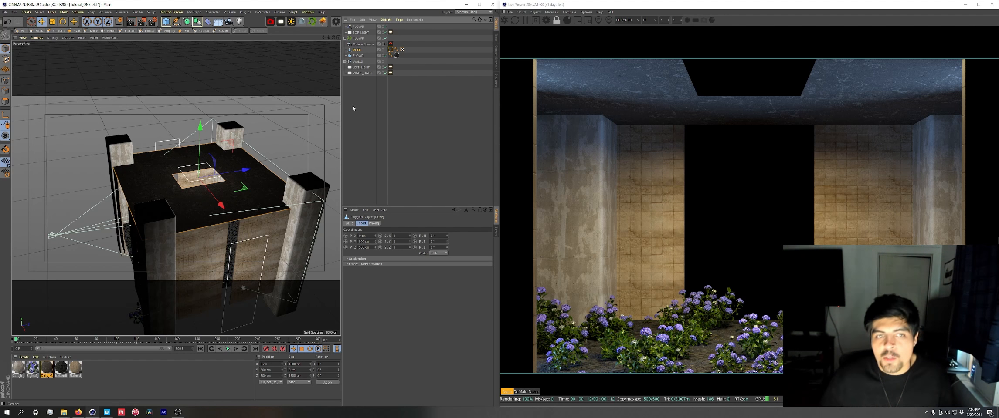
{"action": "left_click", "coordinate": [365, 39]}
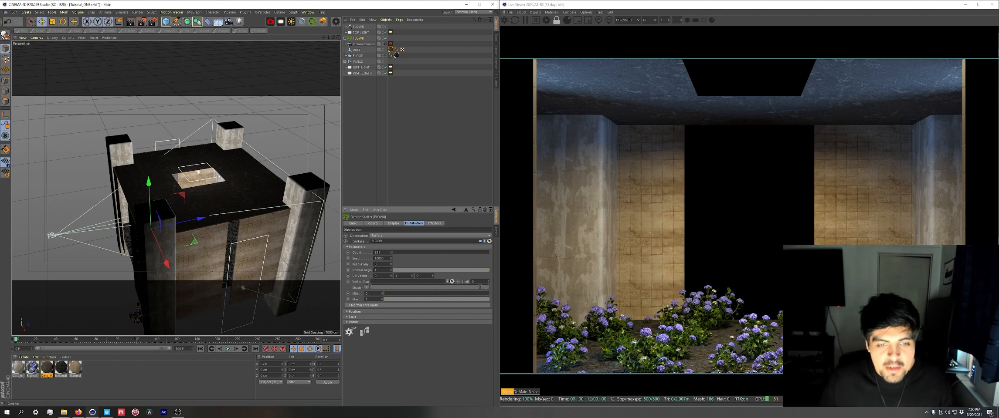
{"action": "type", "text": "7"}
{"action": "key", "text": "Return"}
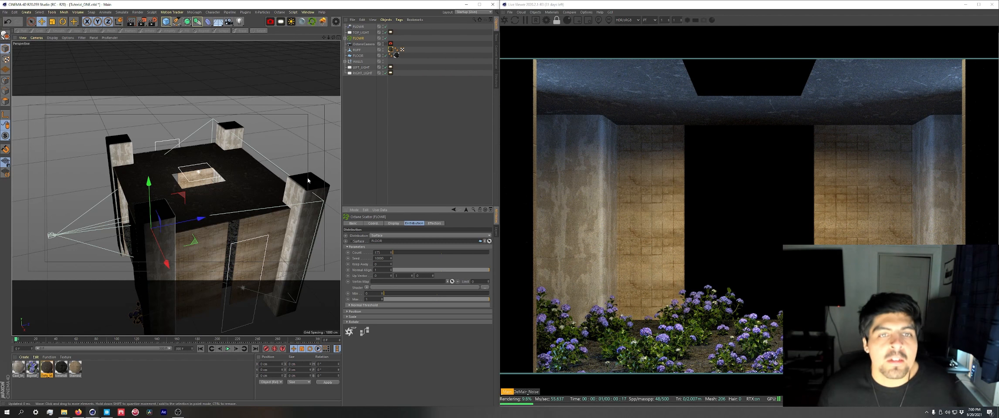
Move the top light beside the left and right lights, group all three under a null, and name it LIGHT.
{"action": "left_click", "coordinate": [358, 68]}
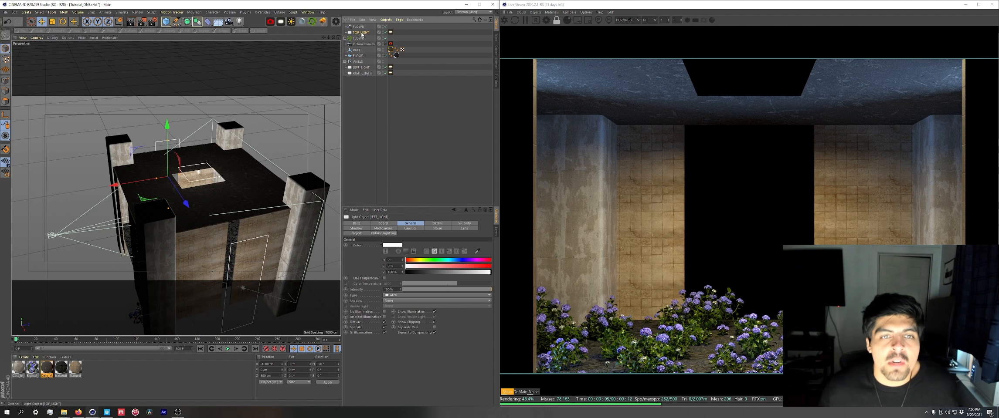
{"action": "left_click_drag", "start_coordinate": [363, 32], "coordinate": [371, 68]}
{"action": "left_click", "coordinate": [361, 61]}
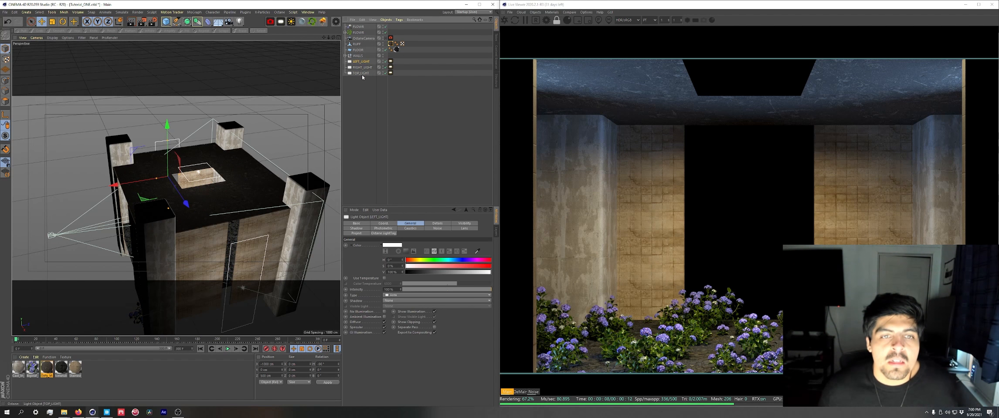
{"action": "left_click", "coordinate": [362, 73], "text": "shift"}
{"action": "key", "text": "alt+g"}
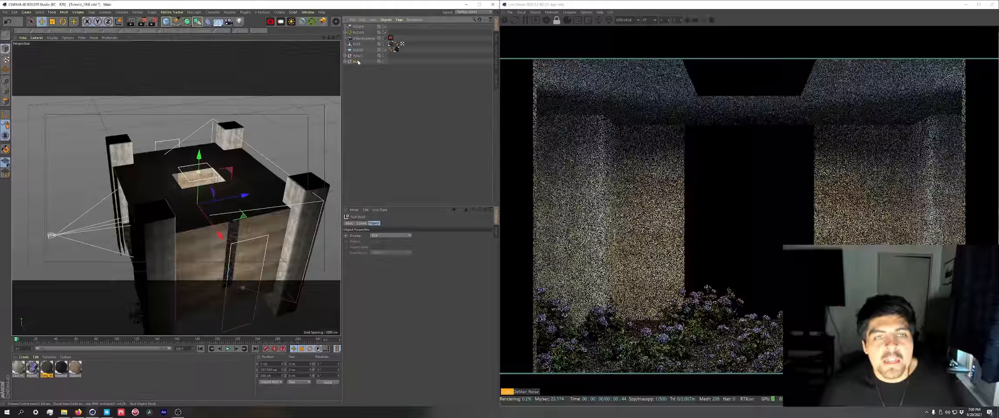
{"action": "type", "text": "LIGHT"}
{"action": "key", "text": "Return"}
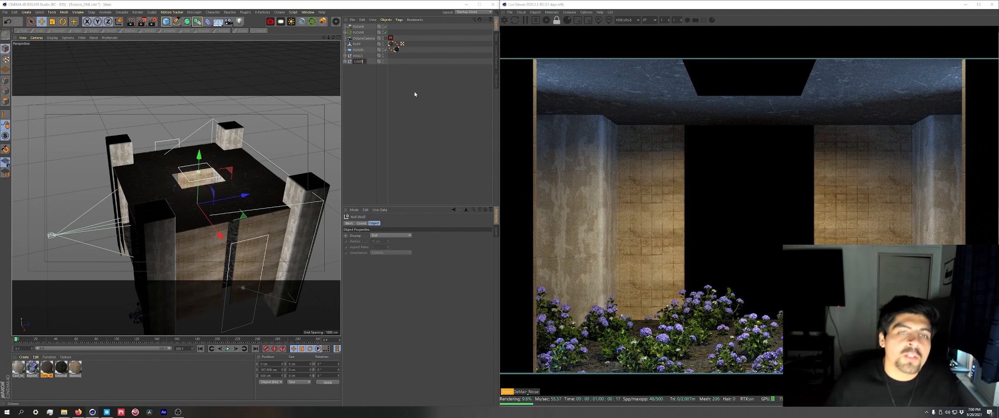
Parent the light group to the Octane camera, test moving the camera along its depth axis, and undo that move.
{"action": "left_click_drag", "start_coordinate": [365, 39], "coordinate": [368, 40]}
{"action": "left_click", "coordinate": [369, 39]}
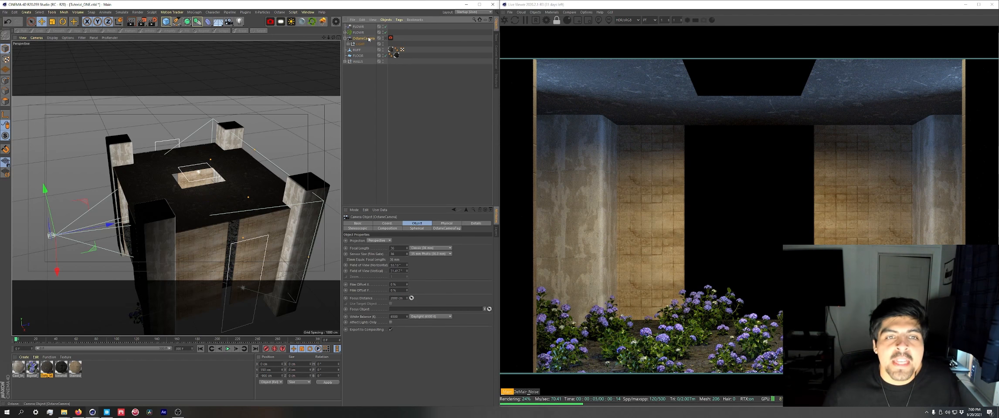
{"action": "left_click_drag", "start_coordinate": [110, 224], "coordinate": [107, 209]}
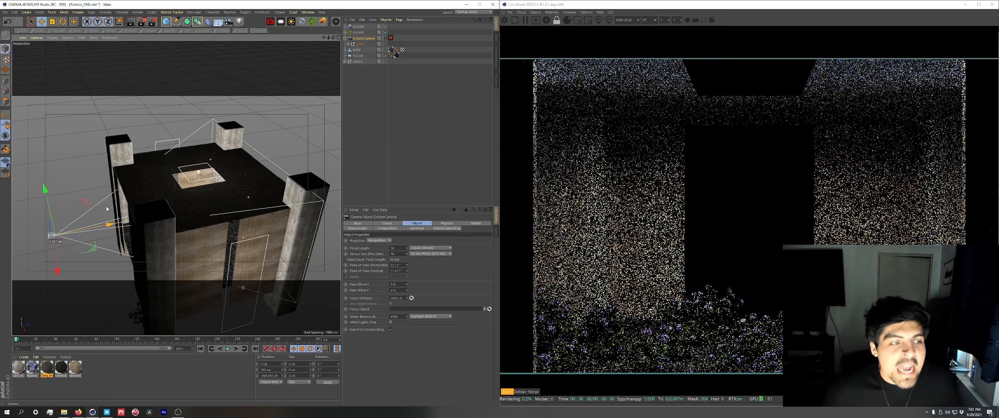
{"action": "key", "text": "ctrl+z"}
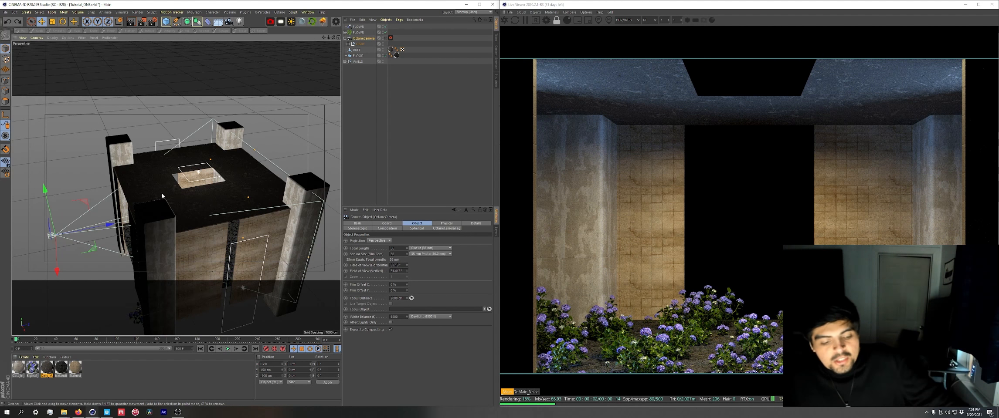
Collapse the camera's hierarchy and move the flower scatter and random effector below the walls in the object list.
{"action": "left_click_drag", "start_coordinate": [163, 196], "coordinate": [189, 196], "text": "alt"}
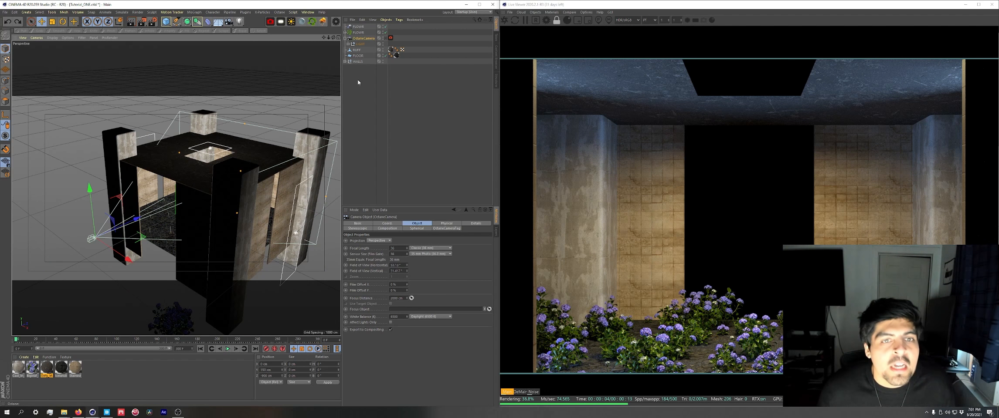
{"action": "left_click", "coordinate": [346, 39]}
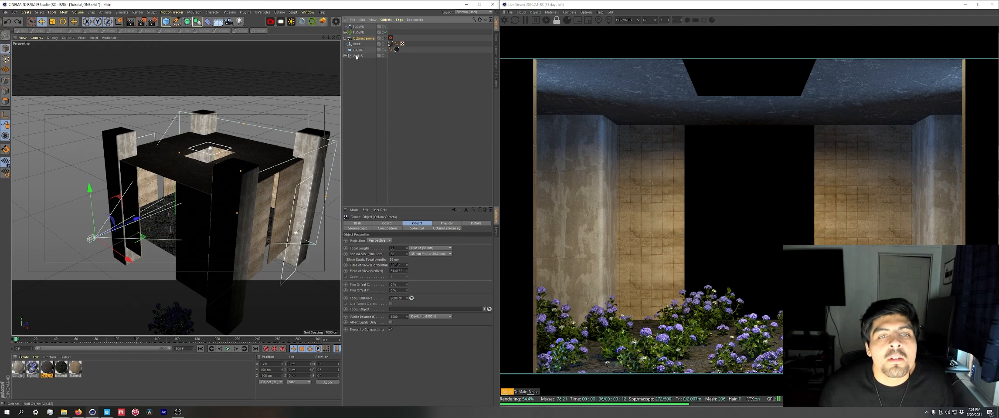
{"action": "left_click_drag", "start_coordinate": [360, 32], "coordinate": [365, 59]}
{"action": "left_click", "coordinate": [358, 34]}
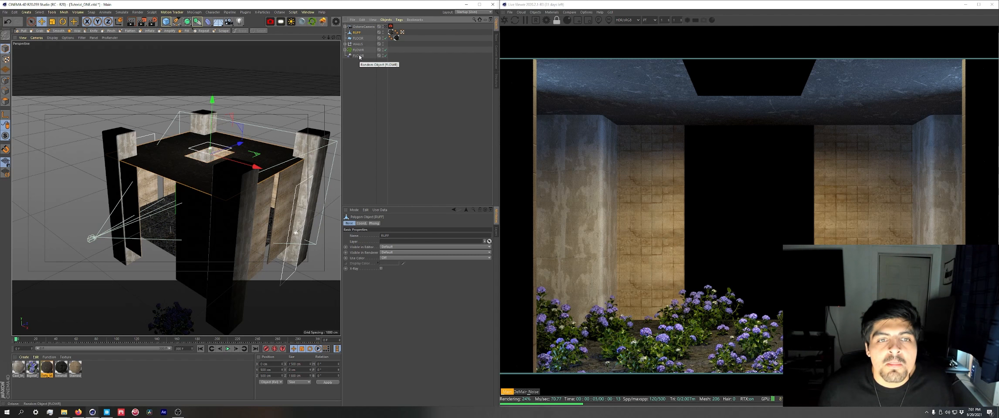
Group the roof, floor, walls and flower scatter under one null and rename it FULL.
{"action": "left_click", "coordinate": [357, 56]}
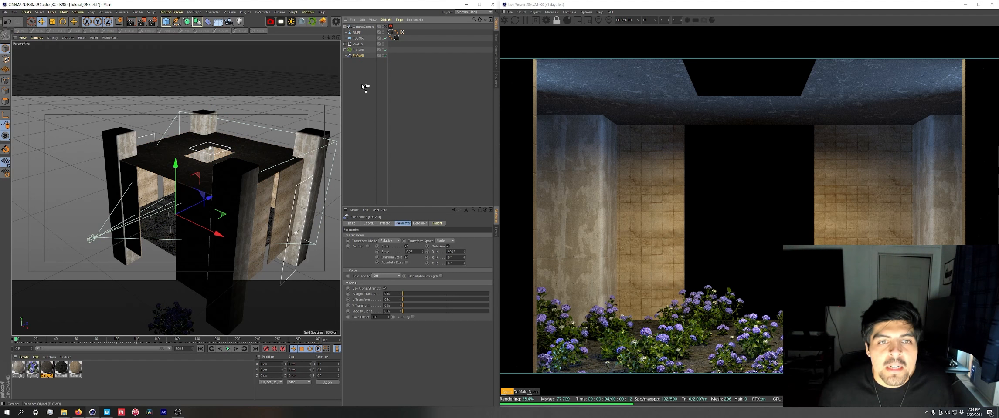
{"action": "left_click", "coordinate": [358, 49]}
{"action": "left_click", "coordinate": [357, 33], "text": "shift"}
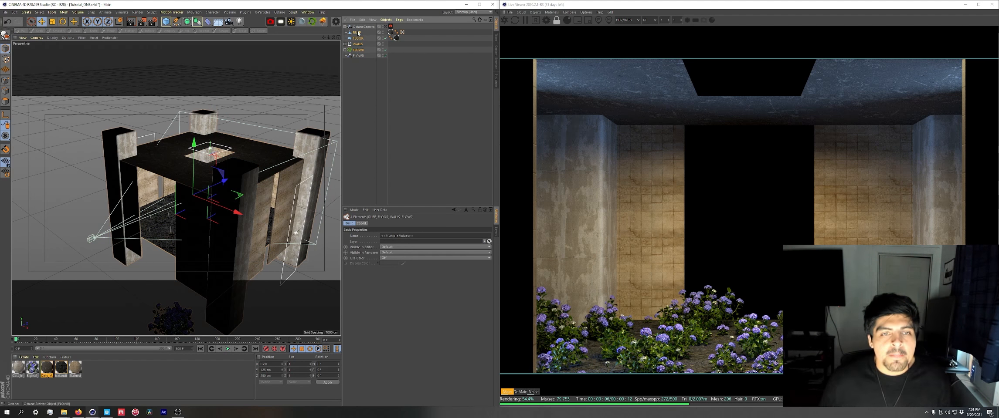
{"action": "key", "text": "alt+g"}
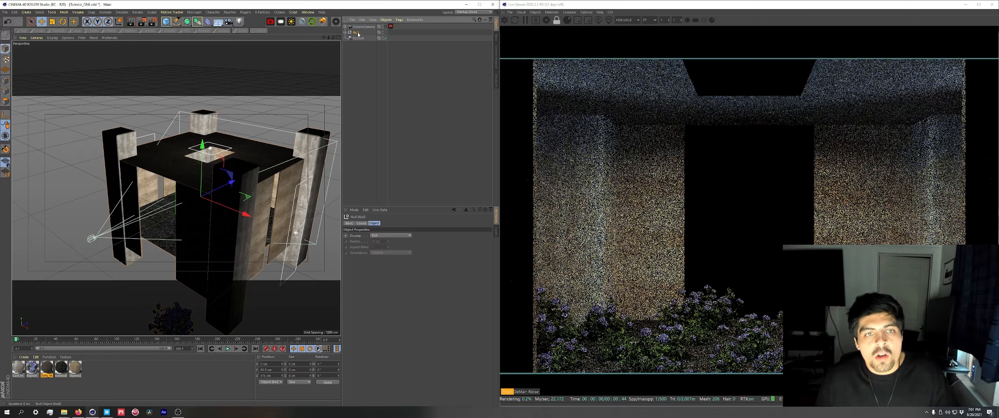
{"action": "double_click", "coordinate": [357, 32]}
{"action": "type", "text": "FU"}
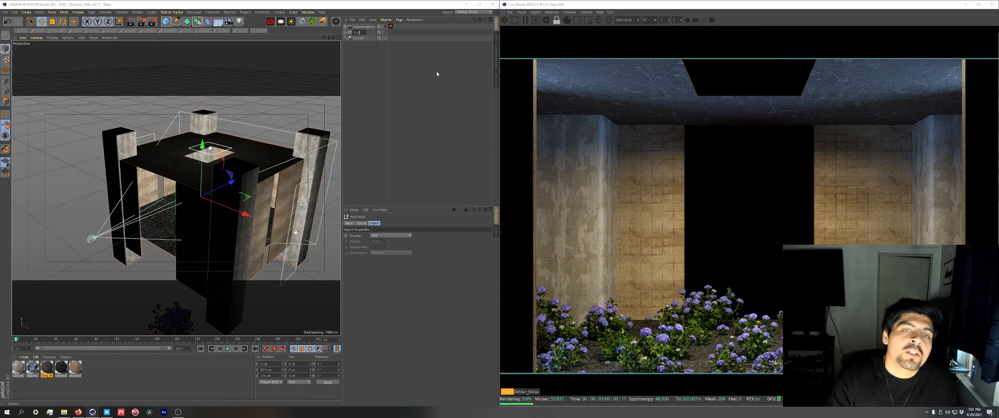
{"action": "type", "text": "LL"}
{"action": "key", "text": "Return"}
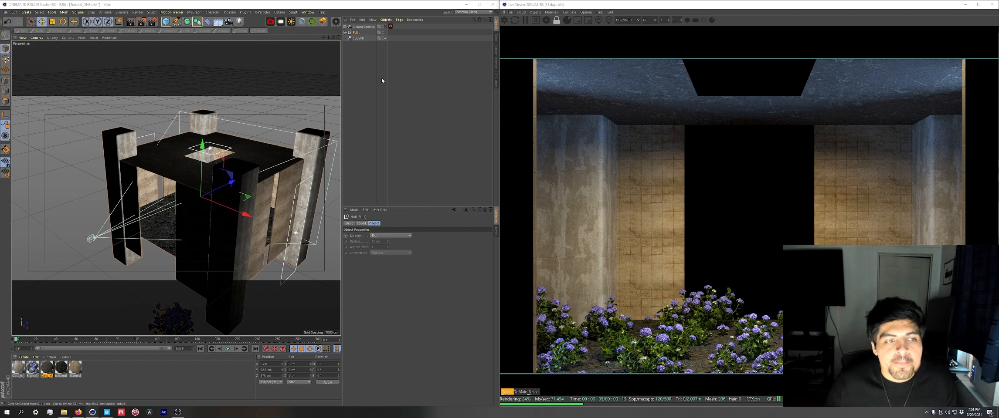
Create an instance of the FULL group and select it.
{"action": "left_click", "coordinate": [197, 22]}
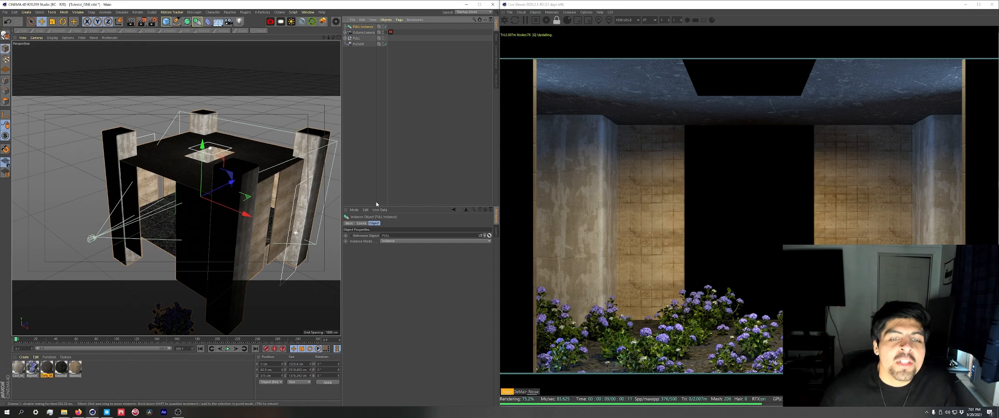
{"action": "left_click", "coordinate": [358, 39]}
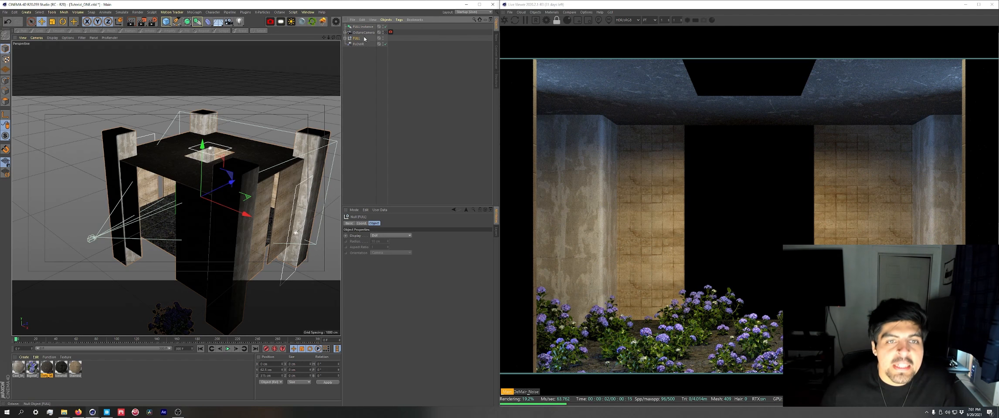
{"action": "left_click", "coordinate": [363, 27]}
Offset the FULL instance by 1550 cm along Z so it extends the room behind the original.
{"action": "left_click", "coordinate": [361, 224]}
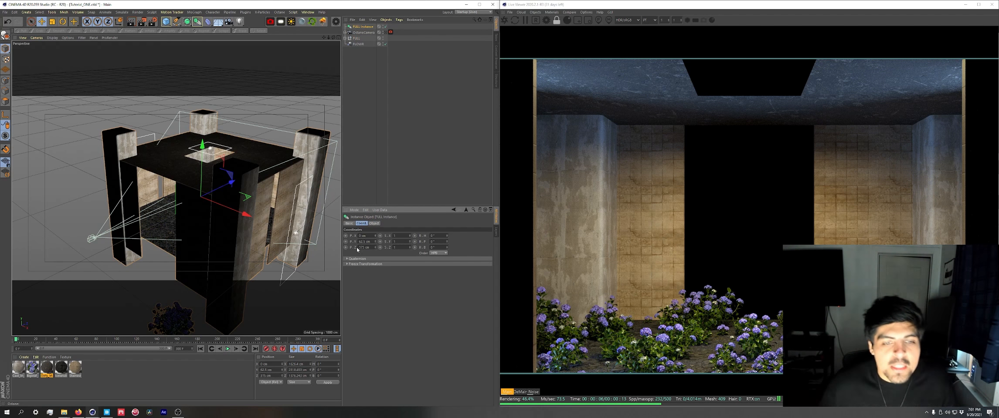
{"action": "left_click_drag", "start_coordinate": [375, 249], "coordinate": [376, 248]}
{"action": "key", "text": "ctrl+z"}
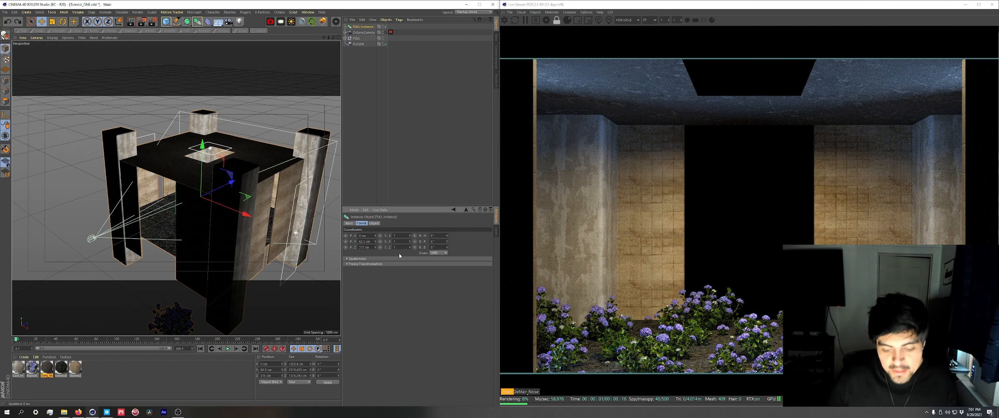
{"action": "type", "text": "155"}
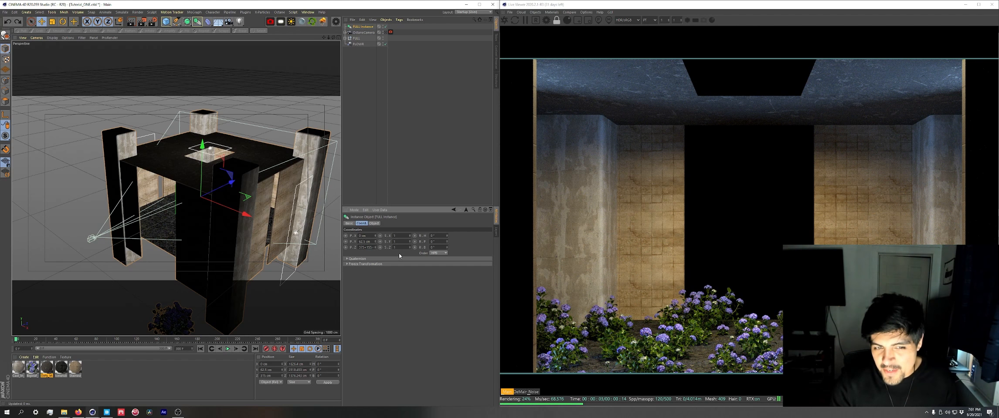
{"action": "type", "text": "0"}
{"action": "key", "text": "Return"}
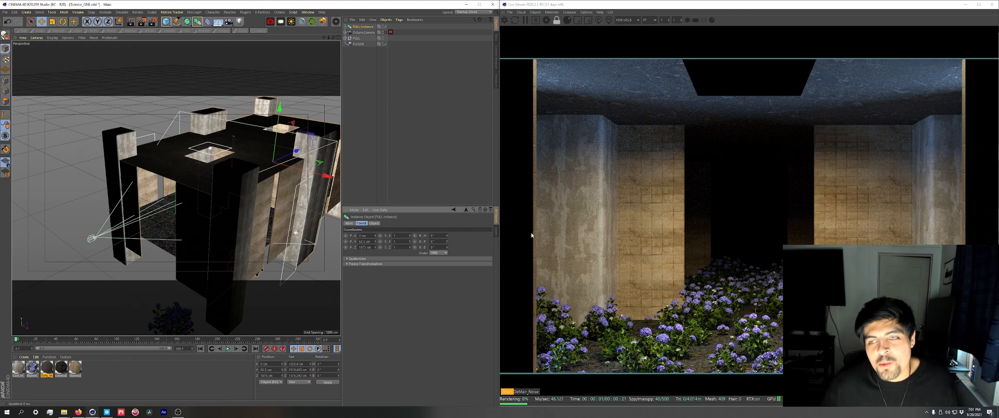
{"action": "left_click_drag", "start_coordinate": [283, 170], "coordinate": [300, 213], "text": "alt"}
{"action": "middle_click_drag", "start_coordinate": [309, 212], "coordinate": [246, 217], "text": "alt"}
{"action": "scroll", "coordinate": [245, 217], "scroll_direction": "down", "scroll_amount": 3}
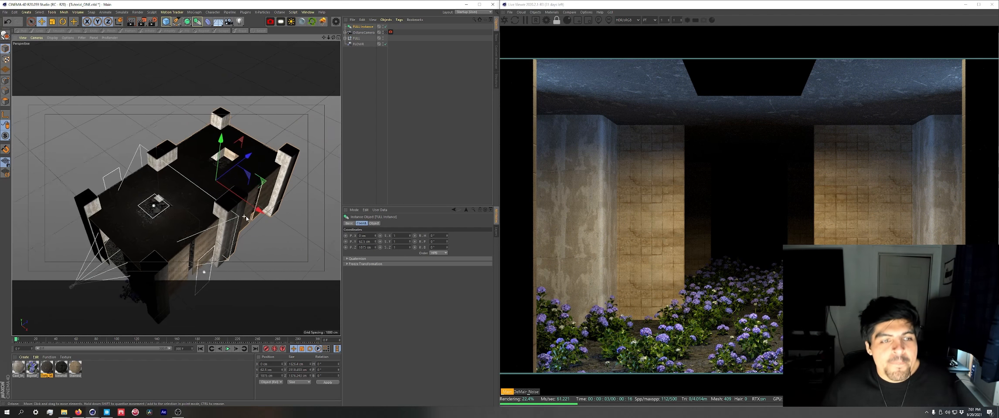
{"action": "scroll", "coordinate": [246, 218], "scroll_direction": "down", "scroll_amount": 1}
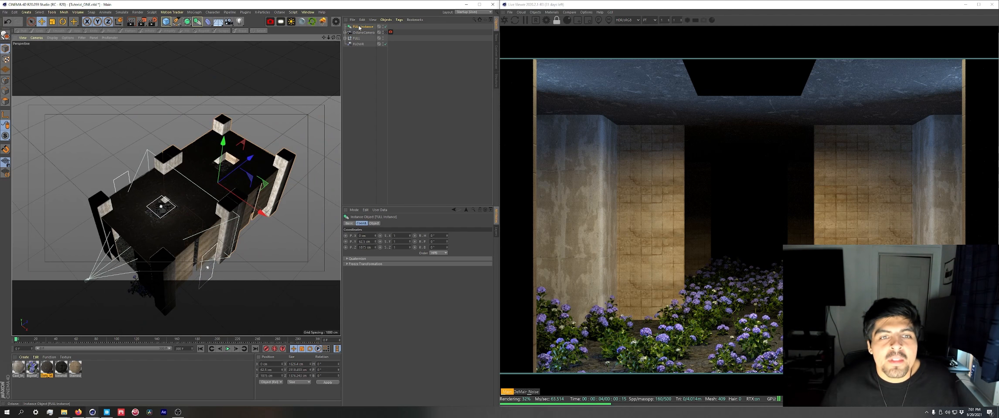
Examine the original room and its instance from several angles and distances in the perspective view.
{"action": "middle_click_drag", "start_coordinate": [248, 177], "coordinate": [130, 248], "text": "alt"}
{"action": "middle_click_drag", "start_coordinate": [207, 191], "coordinate": [238, 148], "text": "alt"}
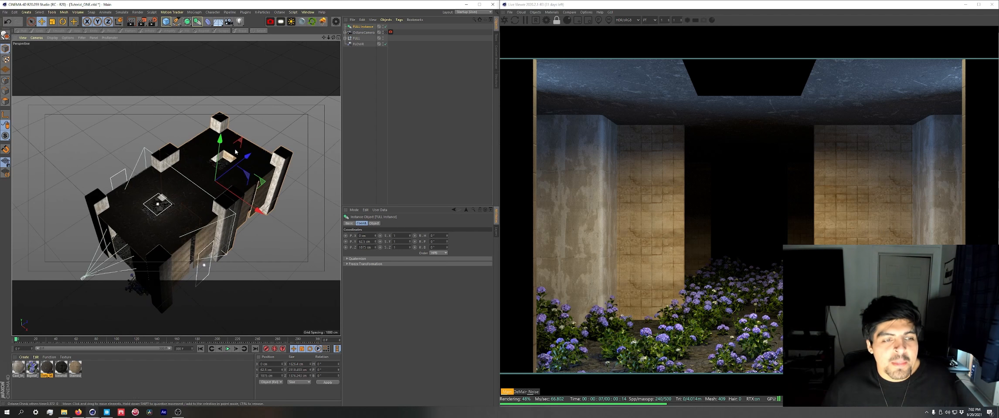
{"action": "scroll", "coordinate": [239, 146], "scroll_direction": "down", "scroll_amount": 4}
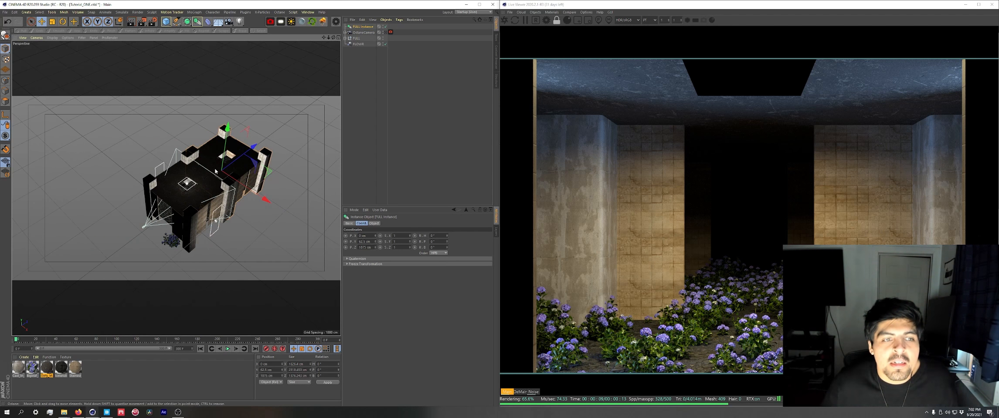
{"action": "middle_click_drag", "start_coordinate": [256, 137], "coordinate": [183, 183], "text": "alt"}
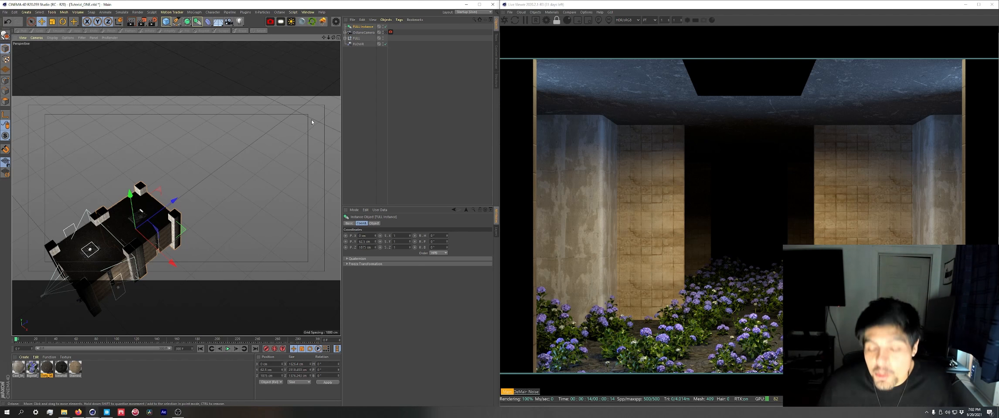
{"action": "middle_click_drag", "start_coordinate": [219, 189], "coordinate": [248, 170], "text": "alt"}
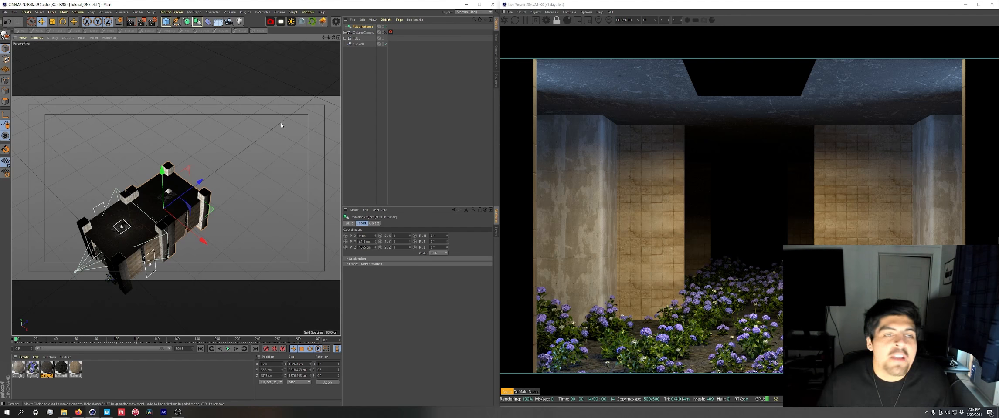
{"action": "left_click_drag", "start_coordinate": [281, 125], "coordinate": [252, 132], "text": "alt"}
{"action": "middle_click_drag", "start_coordinate": [228, 150], "coordinate": [236, 134], "text": "alt"}
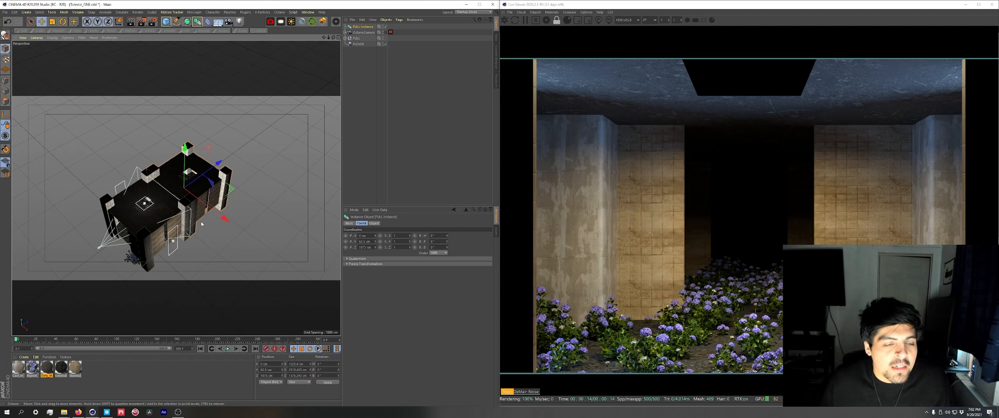
{"action": "middle_click_drag", "start_coordinate": [214, 204], "coordinate": [236, 182], "text": "alt"}
{"action": "left_click_drag", "start_coordinate": [237, 196], "coordinate": [216, 170], "text": "alt"}
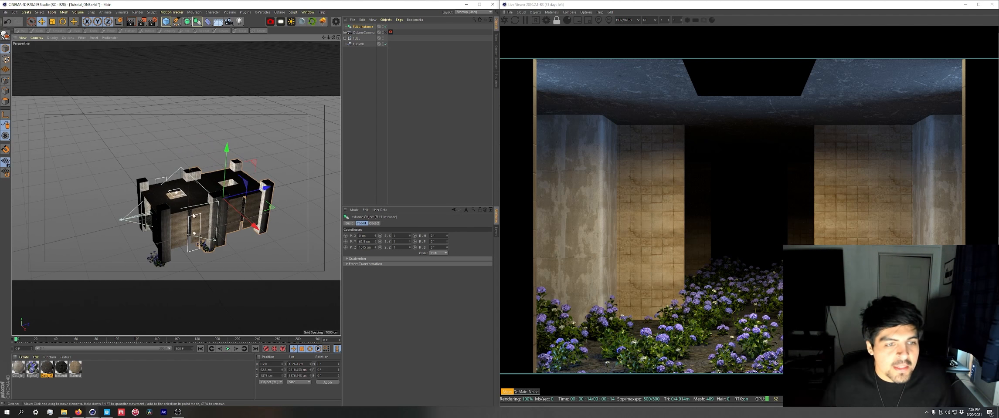
{"action": "middle_click_drag", "start_coordinate": [216, 187], "coordinate": [263, 140], "text": "alt"}
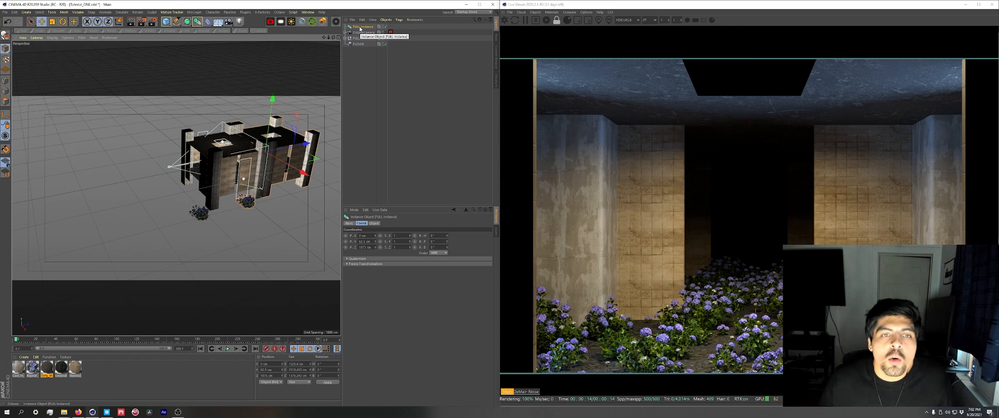
Duplicate the FULL instance and offset the copy by 1500 cm along Z.
{"action": "left_click_drag", "start_coordinate": [360, 28], "coordinate": [368, 70], "text": "ctrl"}
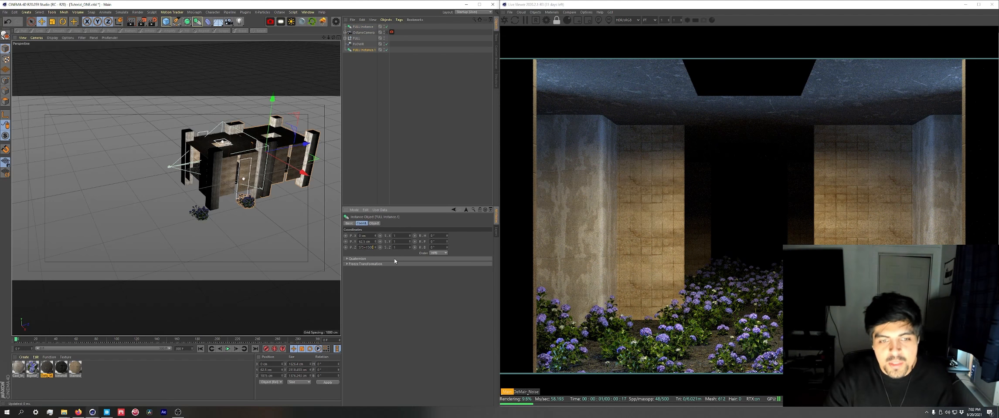
{"action": "key", "text": "Return"}
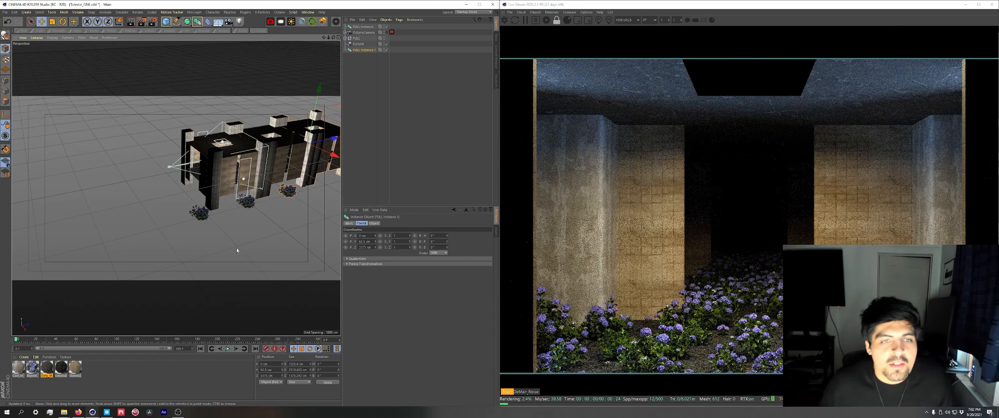
{"action": "middle_click_drag", "start_coordinate": [236, 249], "coordinate": [202, 272], "text": "alt"}
Duplicate the newest FULL instance and add 1500 cm to its Z position to extend the corridor further.
{"action": "left_click_drag", "start_coordinate": [366, 50], "coordinate": [369, 60], "text": "ctrl"}
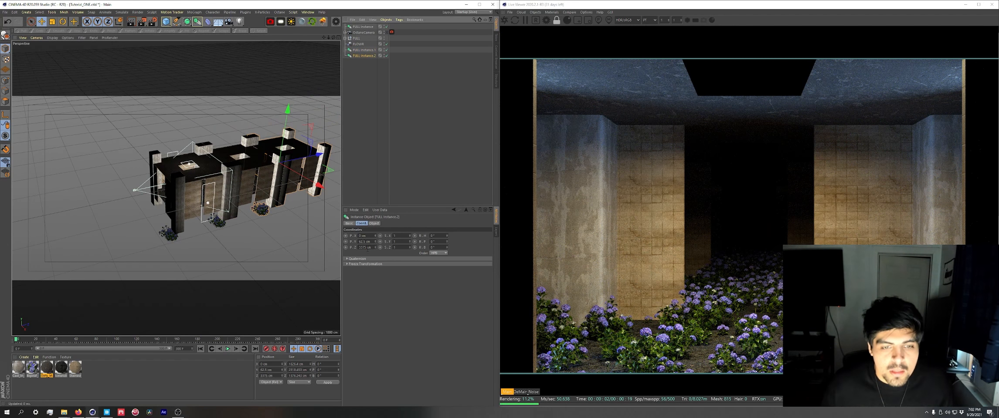
{"action": "left_click", "coordinate": [367, 247]}
{"action": "type", "text": "+150"}
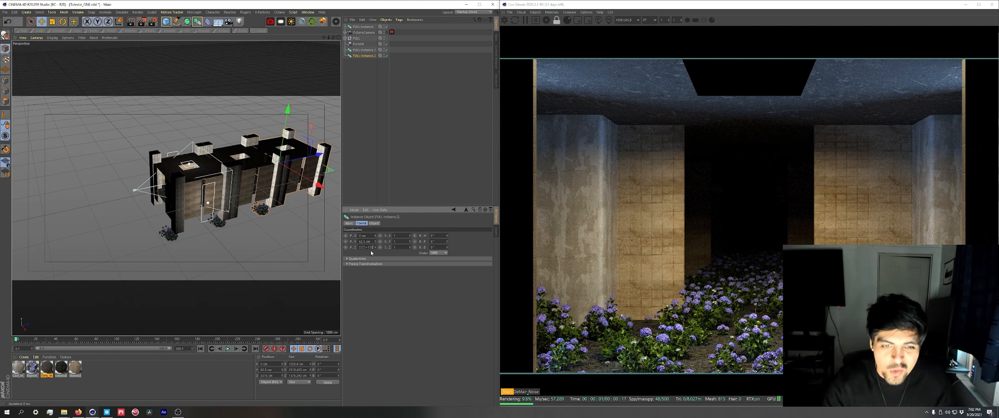
{"action": "type", "text": "0"}
{"action": "key", "text": "Return"}
{"action": "middle_click_drag", "start_coordinate": [268, 236], "coordinate": [240, 256], "text": "alt"}
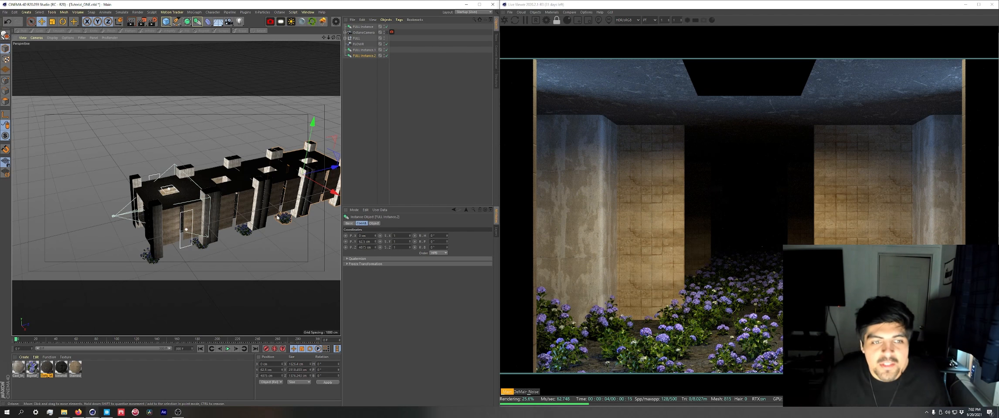
{"action": "middle_click_drag", "start_coordinate": [278, 218], "coordinate": [260, 231], "text": "alt"}
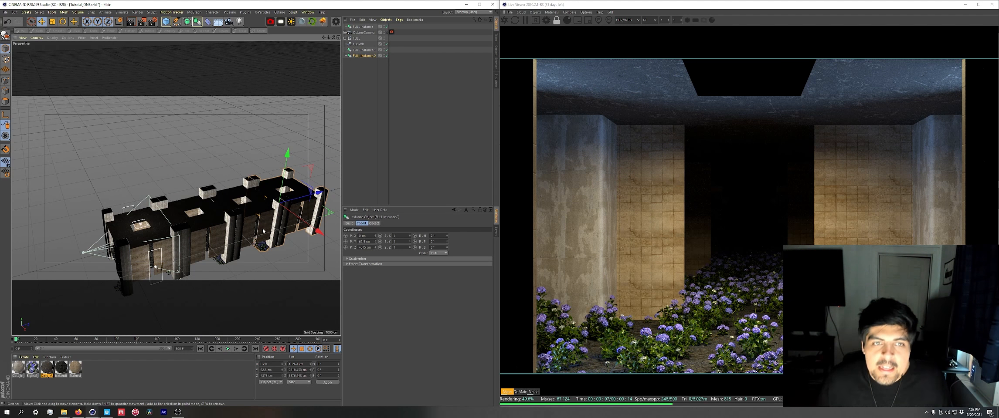
Try the Render Instance mode on the farthest FULL instance, and set it back to Instance.
{"action": "left_click", "coordinate": [374, 223]}
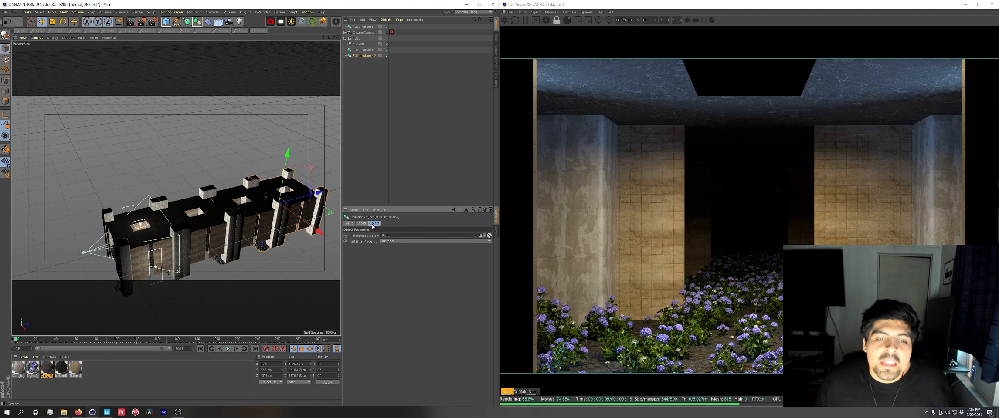
{"action": "left_click", "coordinate": [390, 241]}
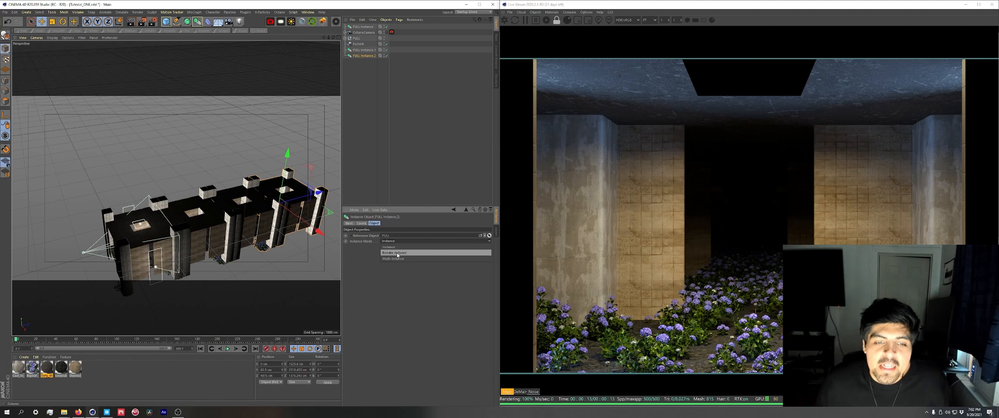
{"action": "left_click", "coordinate": [397, 253]}
{"action": "left_click", "coordinate": [399, 242]}
{"action": "left_click", "coordinate": [395, 247]}
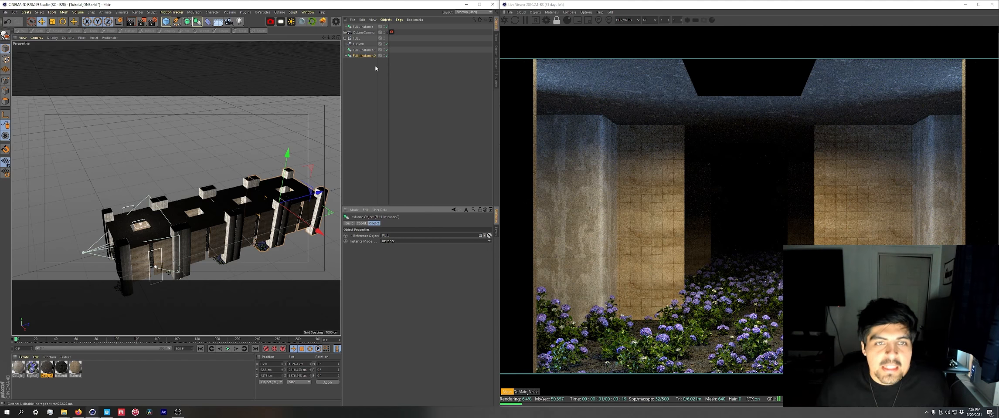
Try the Render Instance mode on the first FULL instance, and return it to Instance.
{"action": "left_click", "coordinate": [364, 51]}
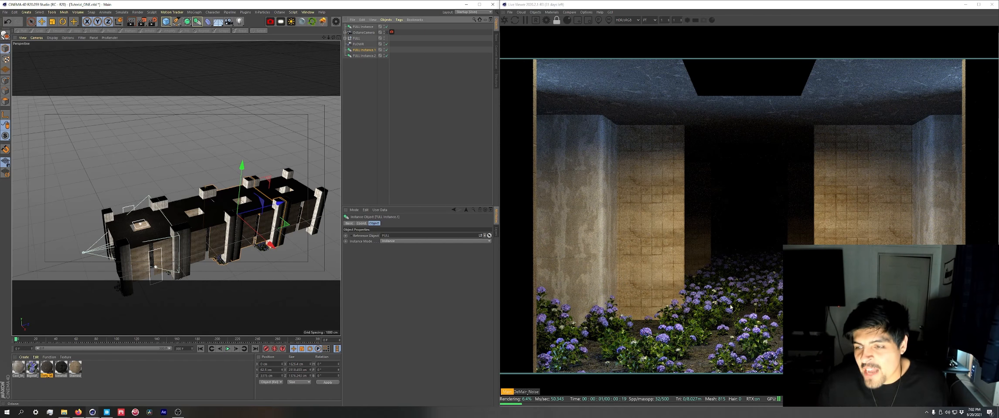
{"action": "left_click", "coordinate": [363, 27]}
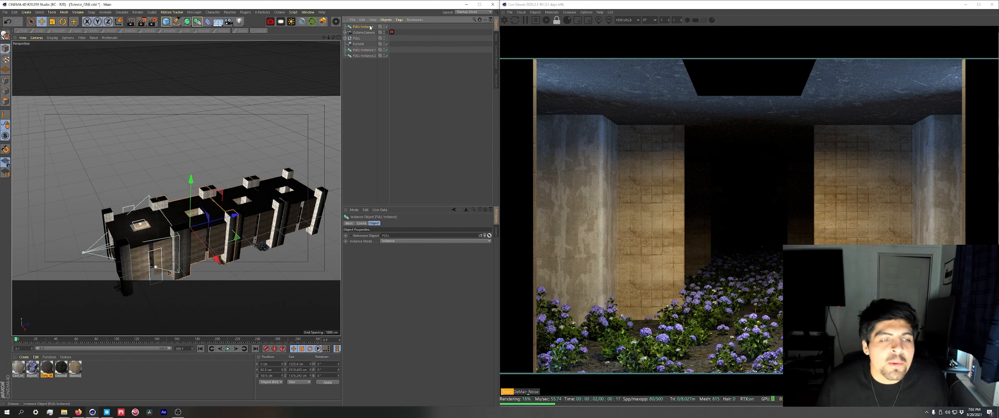
{"action": "left_click", "coordinate": [404, 241]}
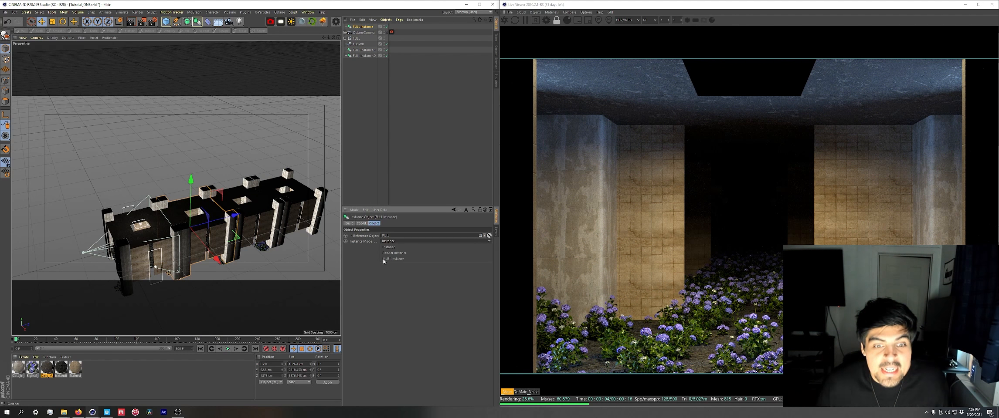
{"action": "left_click", "coordinate": [394, 253]}
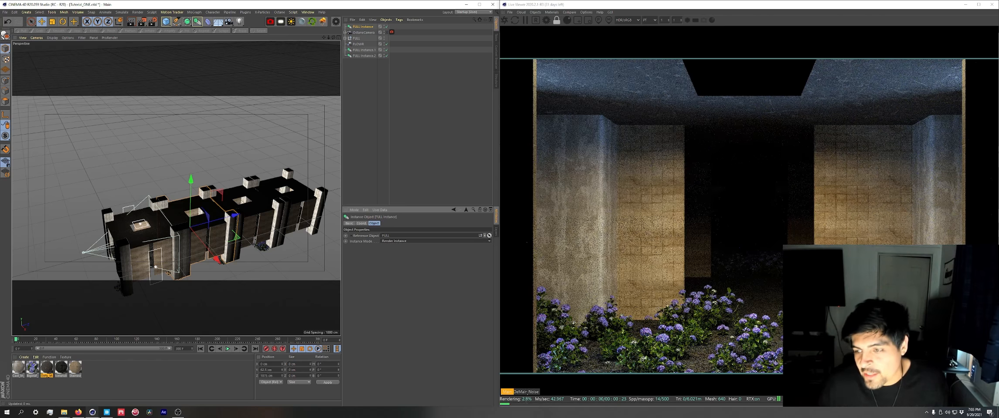
{"action": "left_click", "coordinate": [396, 241]}
{"action": "left_click", "coordinate": [394, 247]}
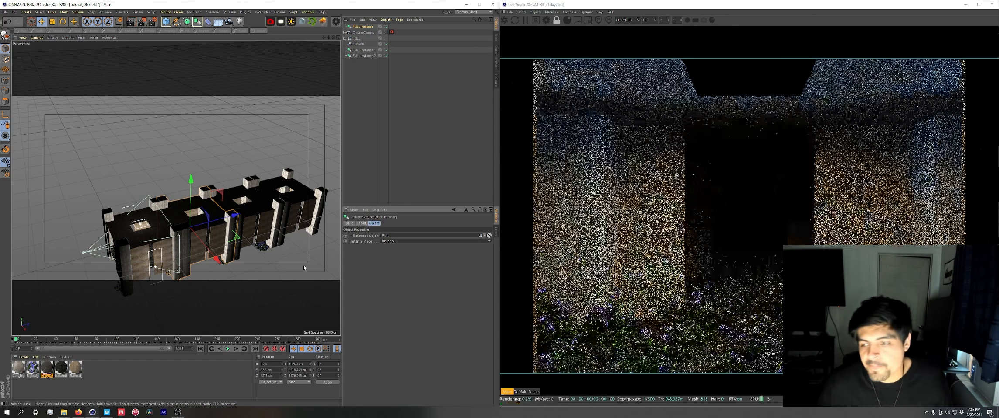
Save the project.
{"action": "left_click", "coordinate": [5, 12]}
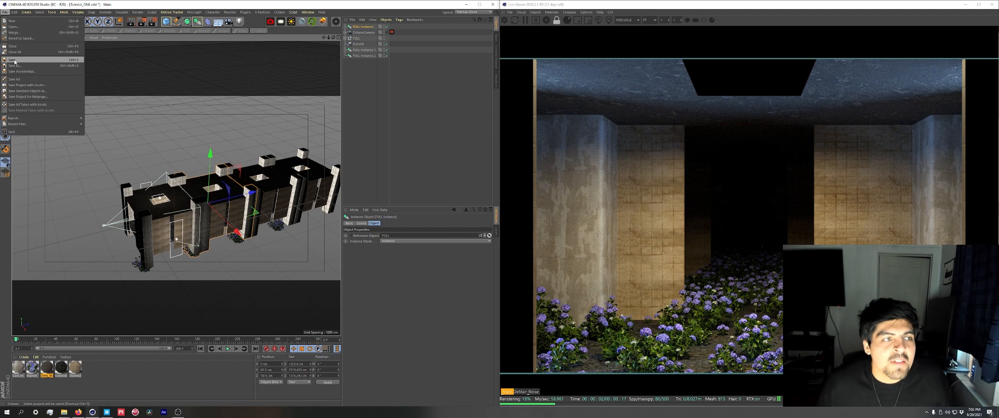
{"action": "left_click", "coordinate": [17, 60]}
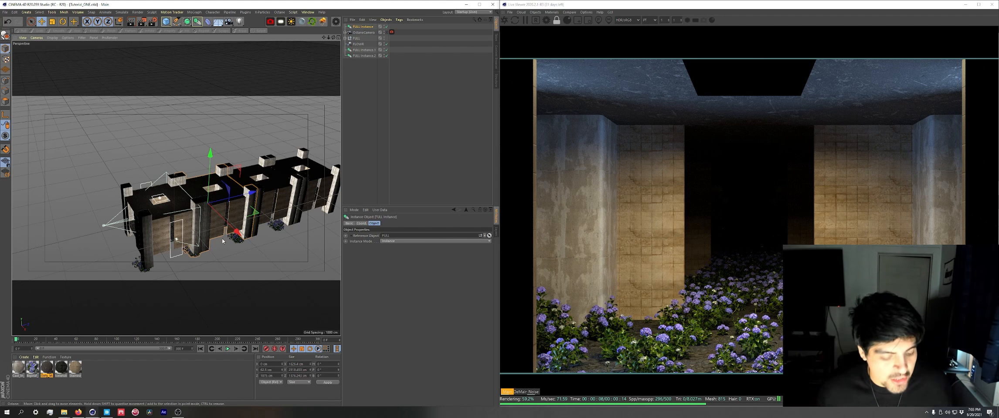
Create another instance directly from the original FULL group.
{"action": "middle_click_drag", "start_coordinate": [222, 236], "coordinate": [217, 210], "text": "alt"}
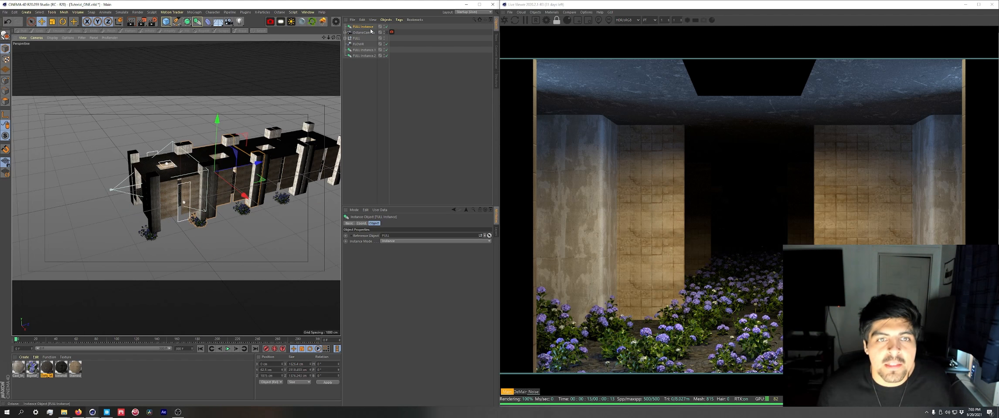
{"action": "left_click_drag", "start_coordinate": [142, 197], "coordinate": [341, 87], "text": "alt"}
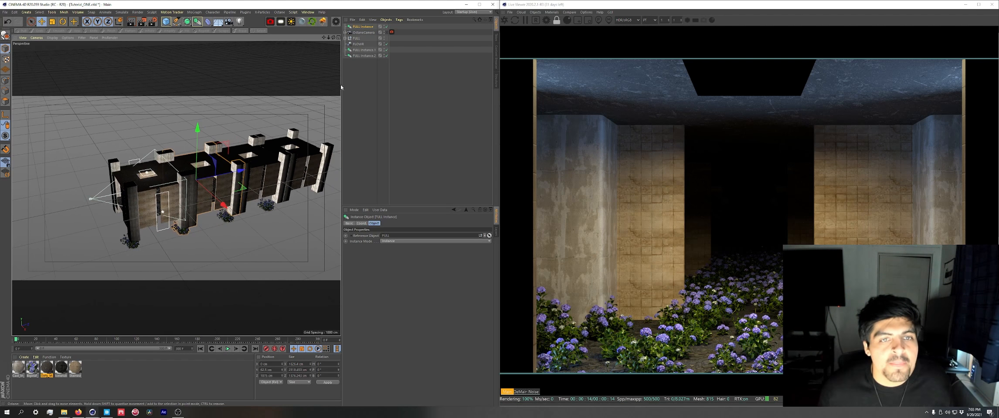
{"action": "left_click", "coordinate": [357, 38]}
{"action": "left_click", "coordinate": [198, 22]}
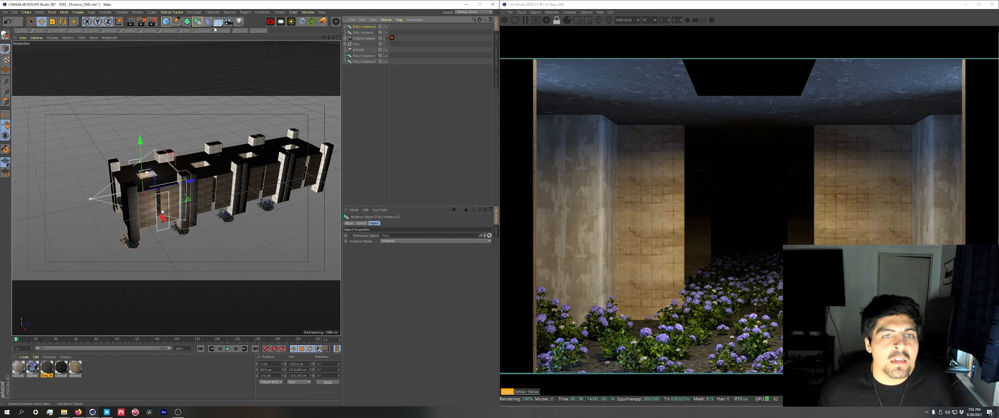
Try to set the new FULL instance's X position to -1500 cm, and undo it.
{"action": "left_click", "coordinate": [361, 223]}
{"action": "double_click", "coordinate": [367, 236]}
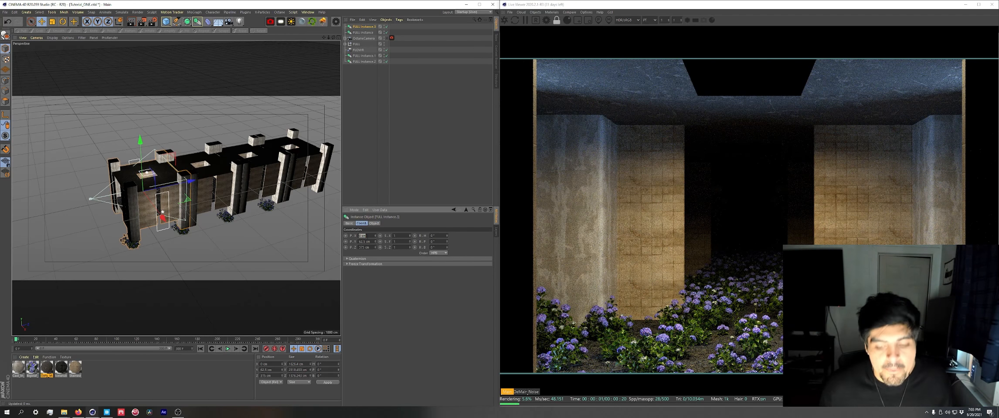
{"action": "type", "text": "-"}
{"action": "type", "text": "1500"}
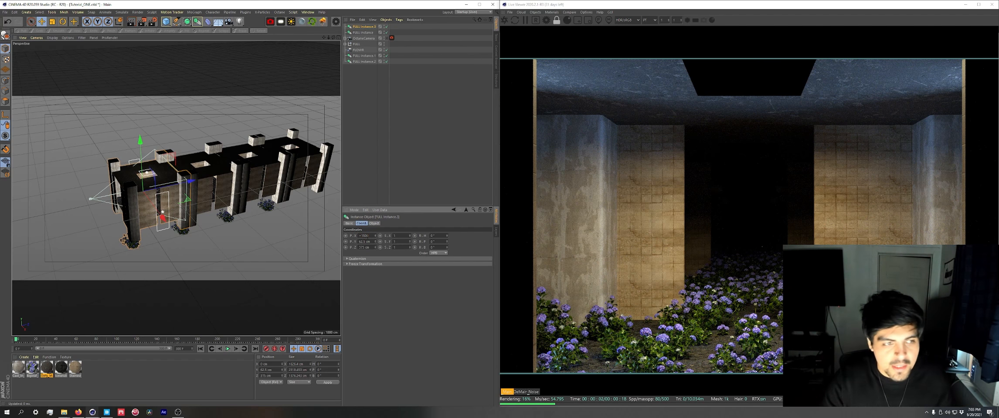
{"action": "key", "text": "Return"}
{"action": "key", "text": "ctrl+z"}
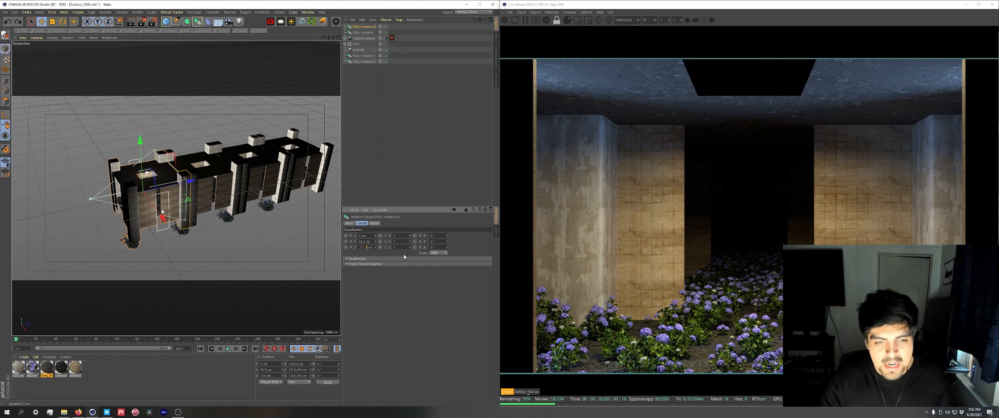
Offset the new FULL instance by -1500 cm along Z so it extends the corridor in front of the original room.
{"action": "key", "text": "ctrl+y"}
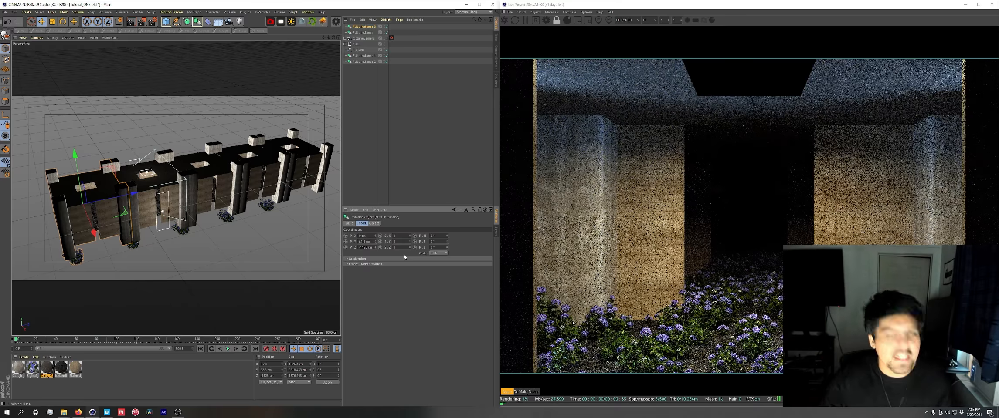
{"action": "left_click_drag", "start_coordinate": [205, 253], "coordinate": [251, 215], "text": "alt"}
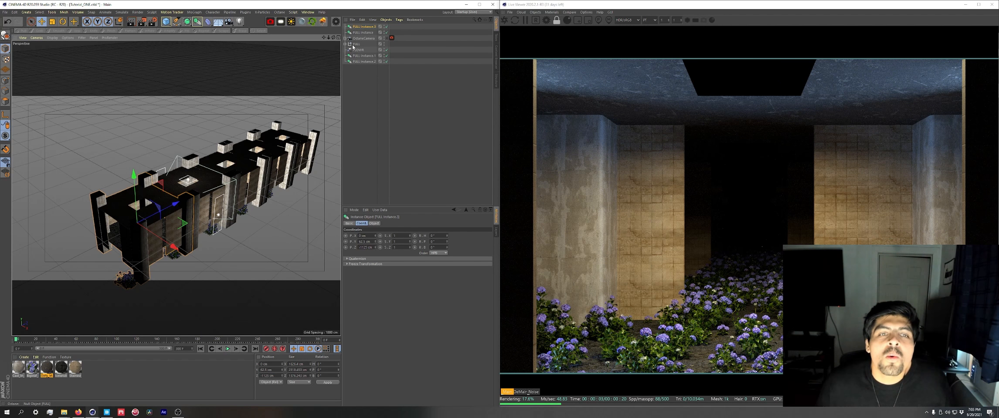
Move the FULL group, its first instance and the newest instance to the end of the object list, and select the group with all its instances.
{"action": "left_click_drag", "start_coordinate": [356, 44], "coordinate": [355, 97]}
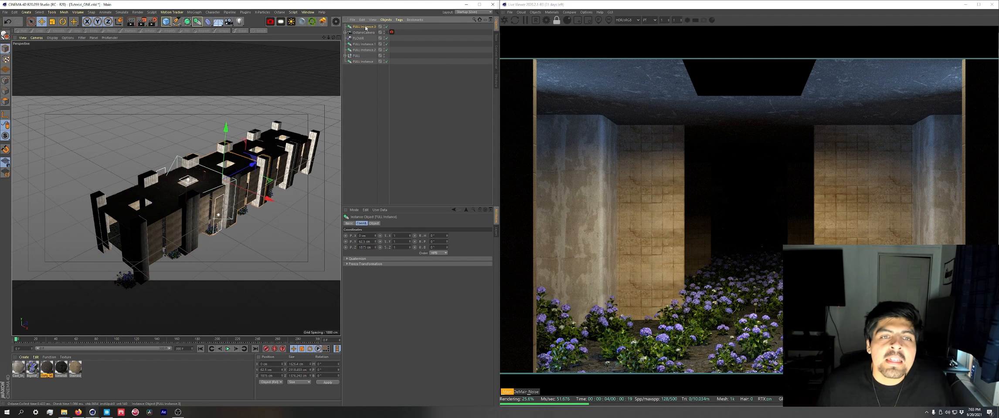
{"action": "left_click_drag", "start_coordinate": [364, 27], "coordinate": [359, 112]}
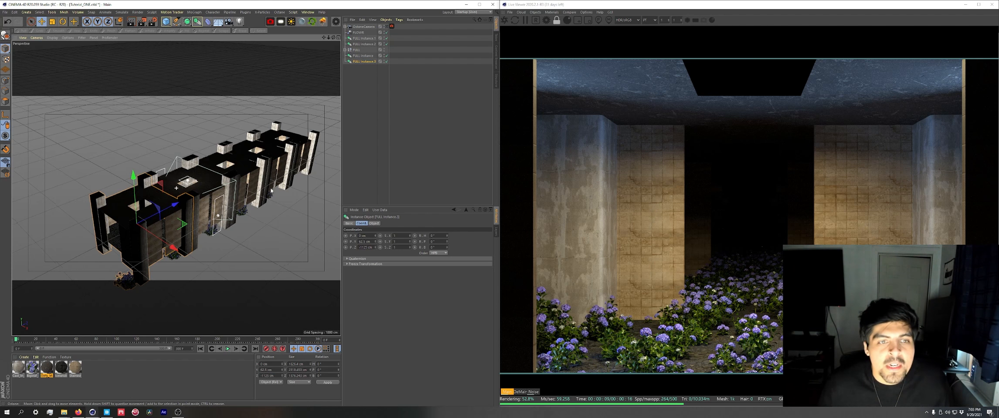
{"action": "middle_click_drag", "start_coordinate": [196, 192], "coordinate": [180, 216], "text": "alt"}
{"action": "left_click", "coordinate": [365, 38]}
{"action": "left_click", "coordinate": [360, 64], "text": "shift"}
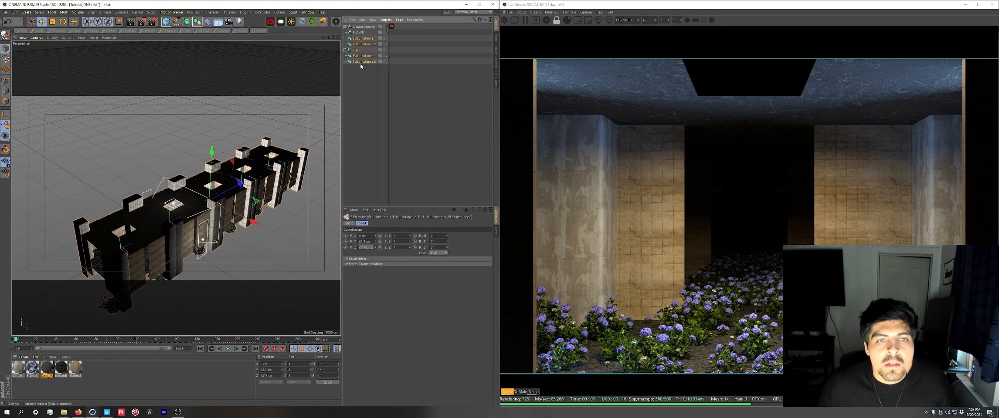
{"action": "key", "text": "o"}
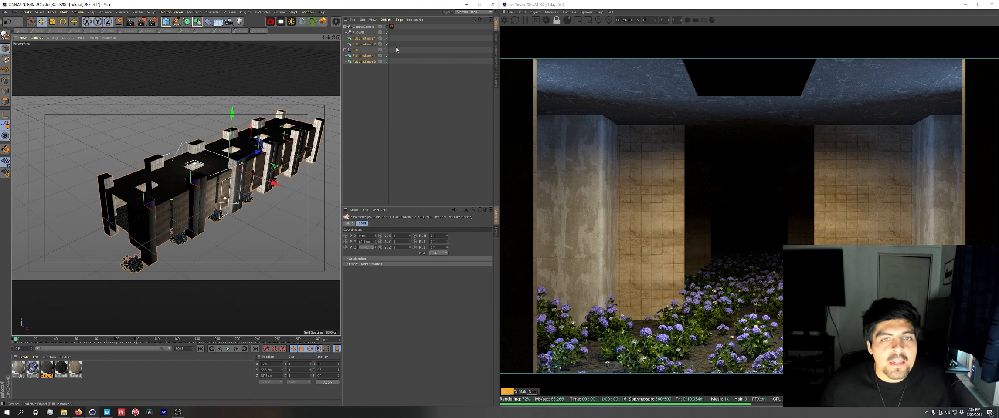
Look through the OctaneCamera, select it and set the timeline length to 100 frames.
{"action": "left_click", "coordinate": [386, 27]}
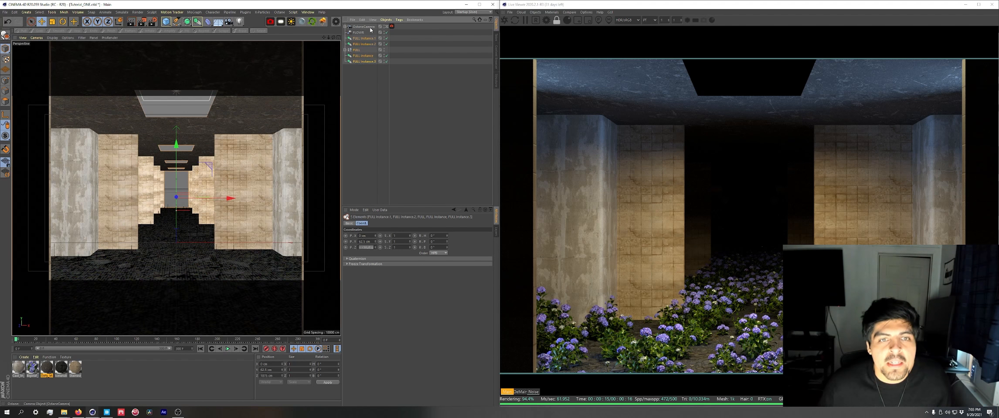
{"action": "left_click", "coordinate": [364, 26]}
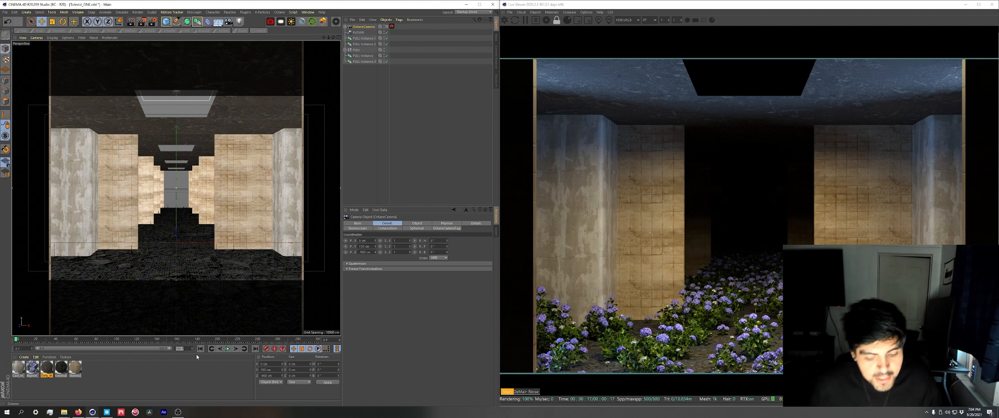
{"action": "type", "text": "00"}
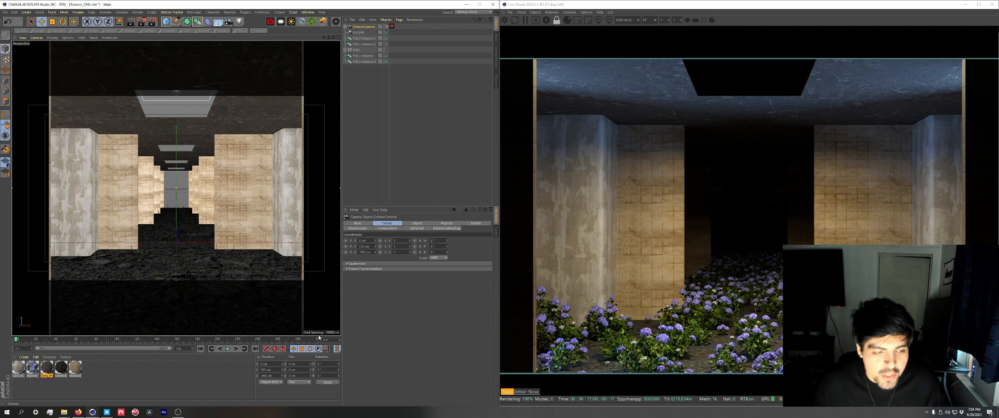
{"action": "left_click", "coordinate": [387, 323]}
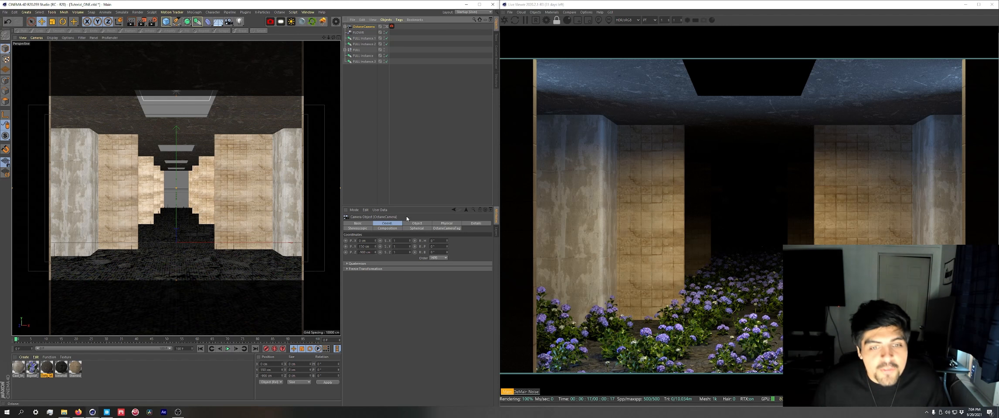
Leave the camera view and keyframe the OctaneCamera's Z position at the first frame.
{"action": "left_click", "coordinate": [386, 27]}
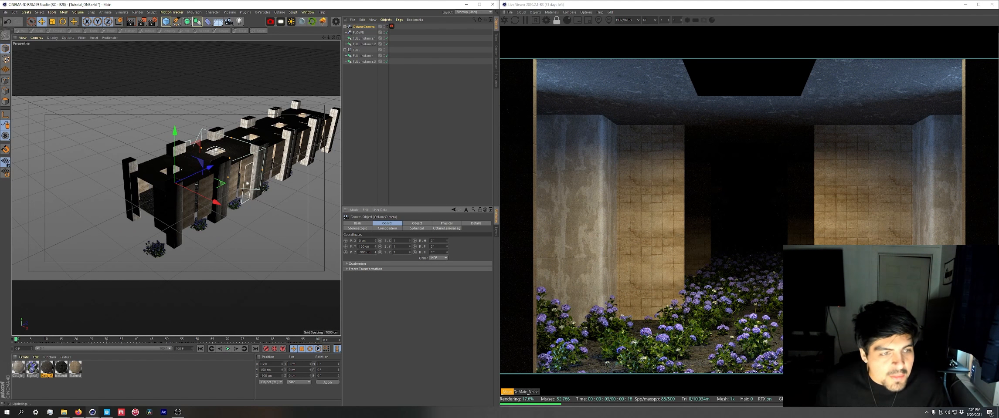
{"action": "left_click_drag", "start_coordinate": [375, 253], "coordinate": [375, 261]}
{"action": "key", "text": "ctrl+z"}
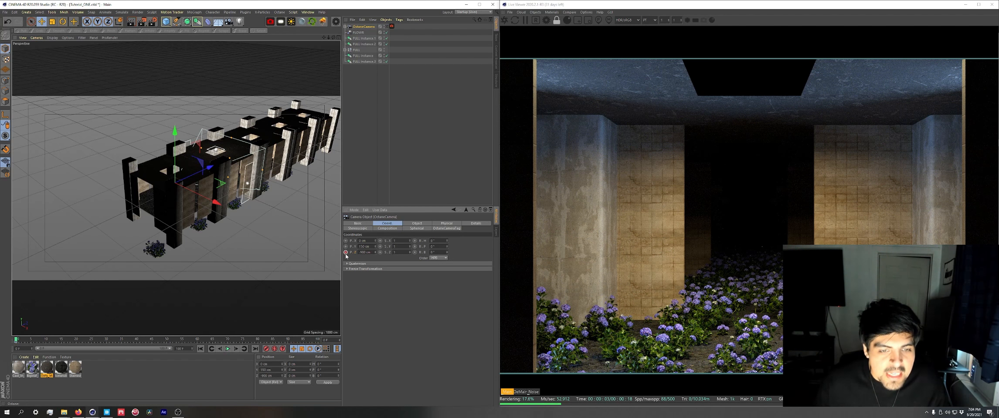
At the last frame, advance the camera 1500 cm along Z and keyframe that position, and return to the first frame.
{"action": "left_click", "coordinate": [256, 349]}
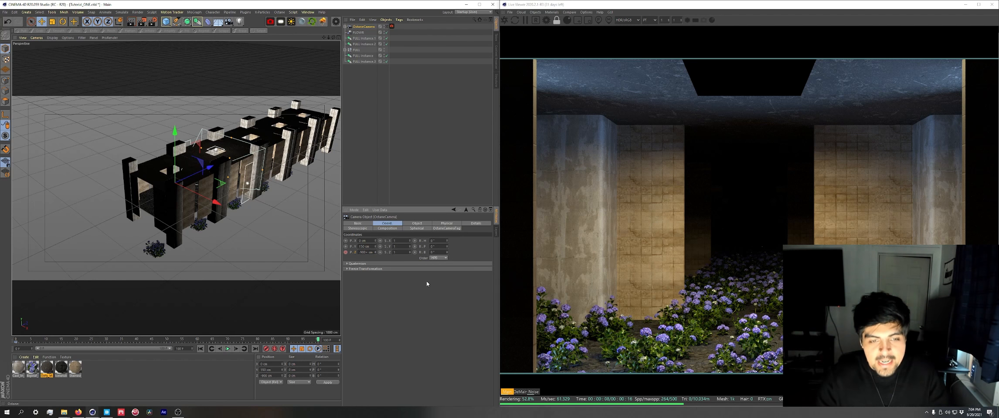
{"action": "type", "text": "500"}
{"action": "key", "text": "Return"}
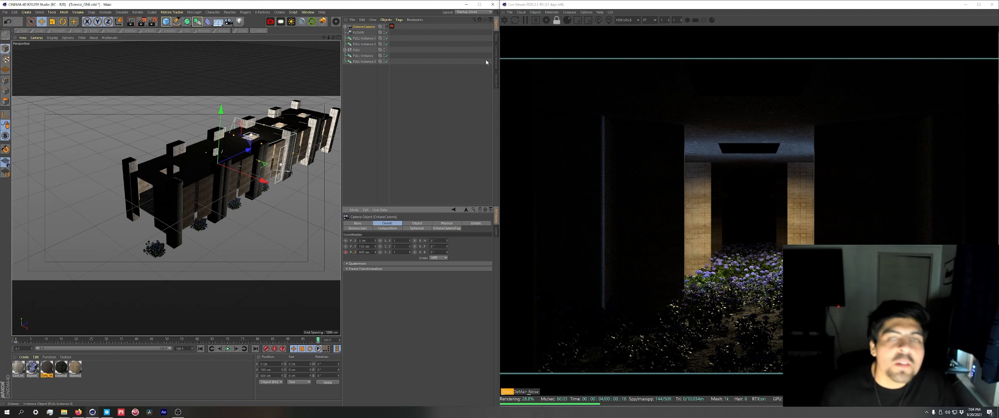
{"action": "left_click", "coordinate": [593, 13]}
{"action": "left_click", "coordinate": [361, 125]}
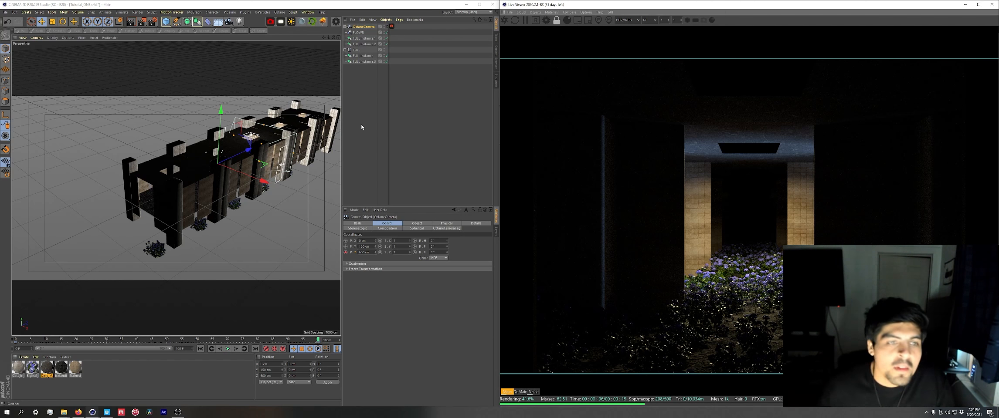
{"action": "left_click", "coordinate": [200, 349]}
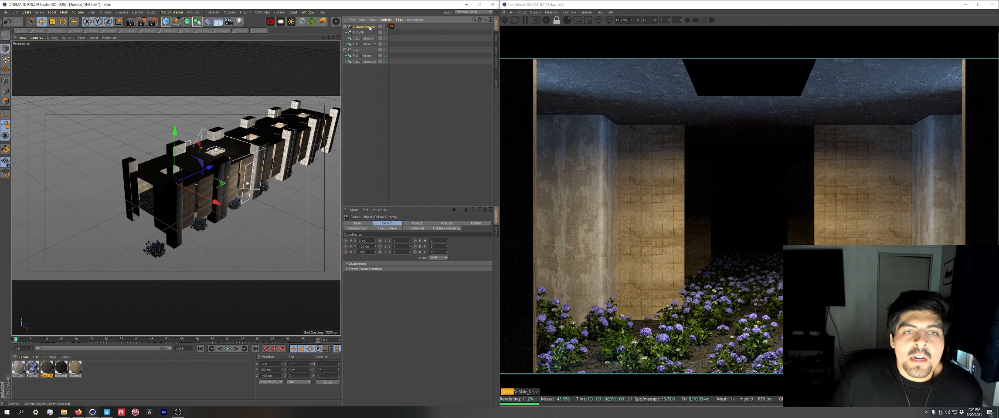
Open the F-curve of the camera's Z position and set its keyframes to linear interpolation.
{"action": "right_click", "coordinate": [355, 255]}
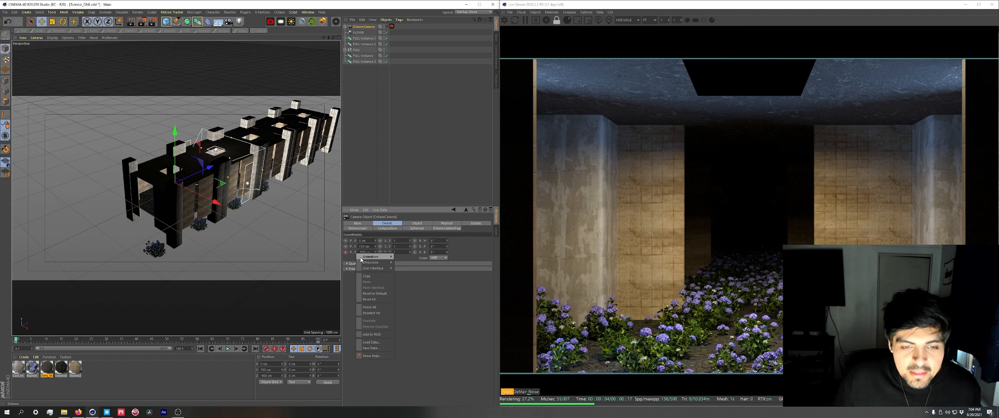
{"action": "mouse_move", "coordinate": [374, 257]}
{"action": "left_click", "coordinate": [431, 313]}
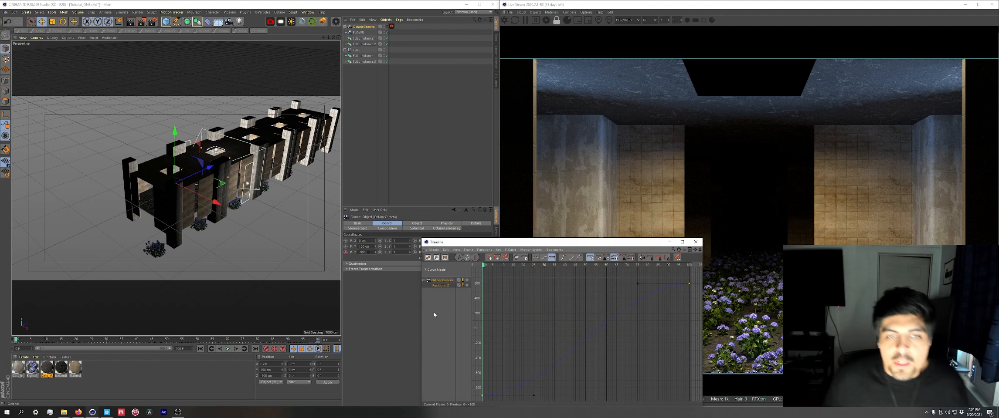
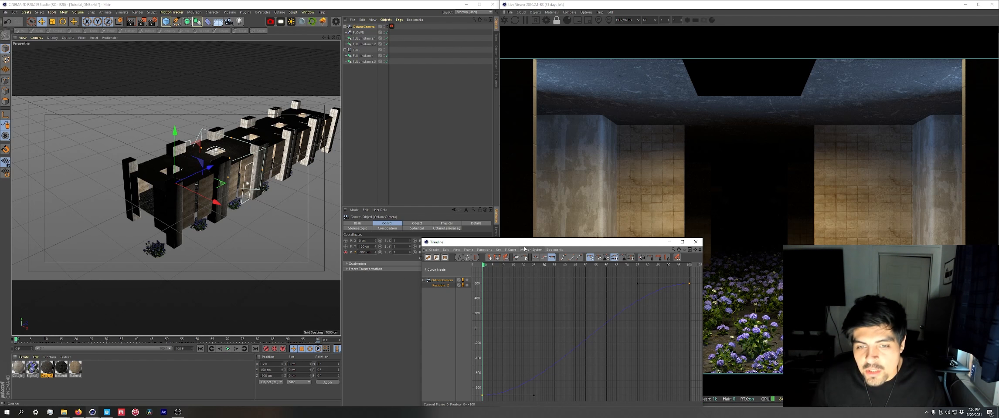
{"action": "left_click_drag", "start_coordinate": [540, 242], "coordinate": [510, 151]}
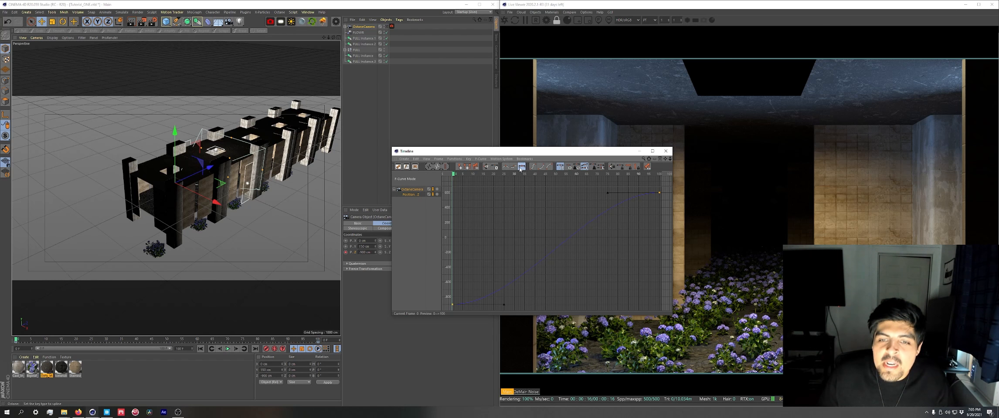
{"action": "left_click", "coordinate": [505, 168]}
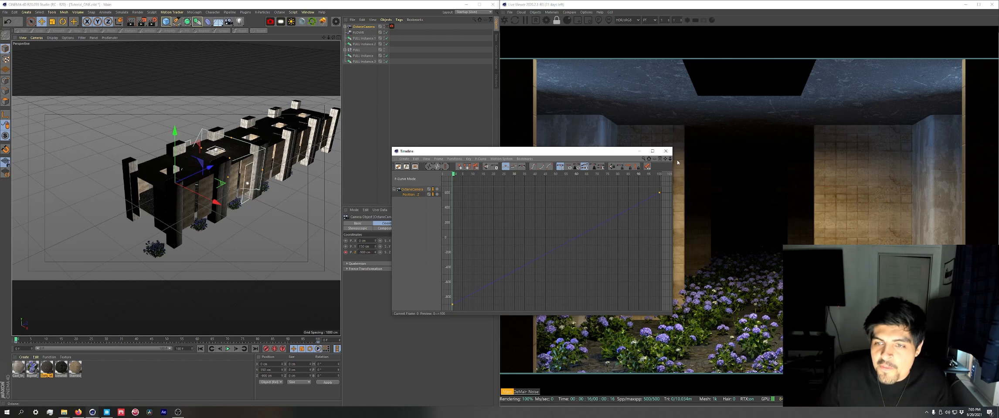
{"action": "left_click", "coordinate": [666, 151]}
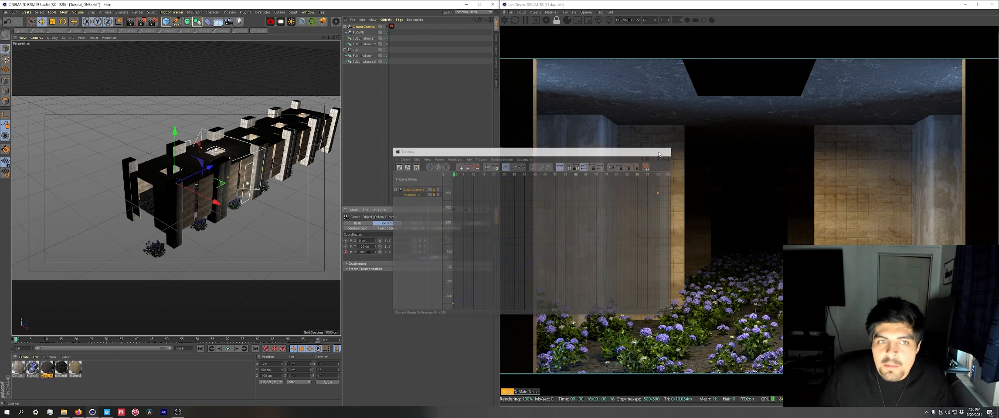
Look through the OctaneCamera again and store the first frame's live render in the comparison buffer.
{"action": "left_click", "coordinate": [386, 26]}
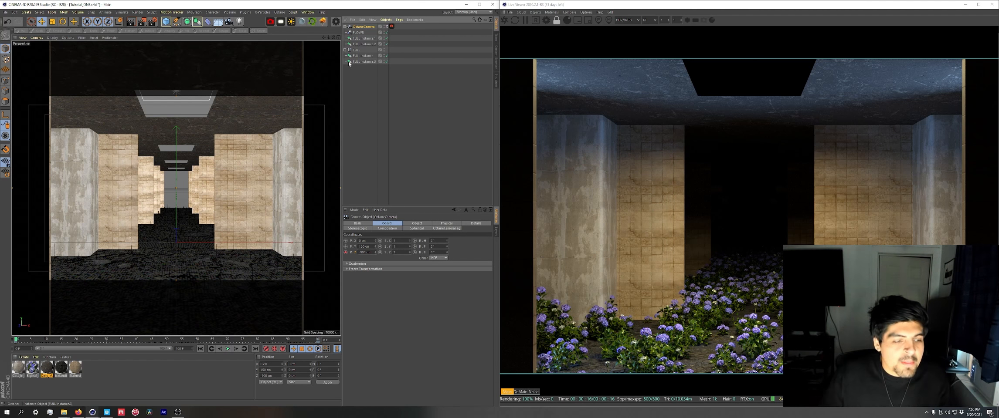
{"action": "left_click", "coordinate": [586, 12]}
{"action": "mouse_move", "coordinate": [586, 19]}
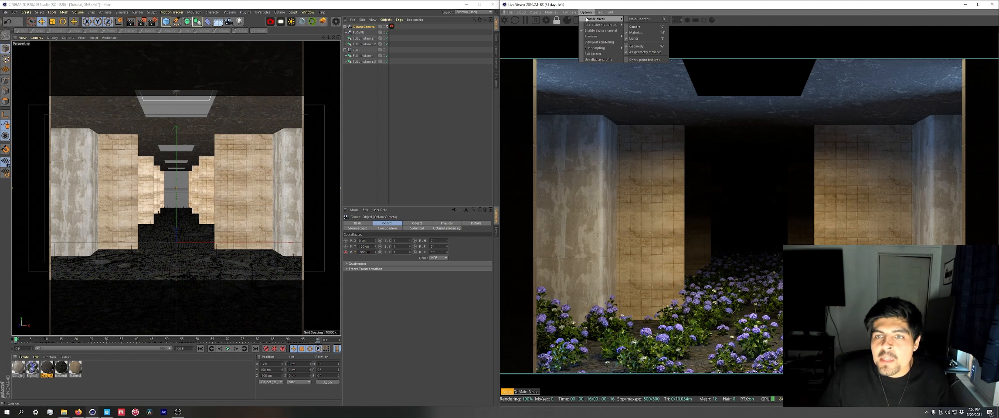
{"action": "left_click", "coordinate": [635, 27]}
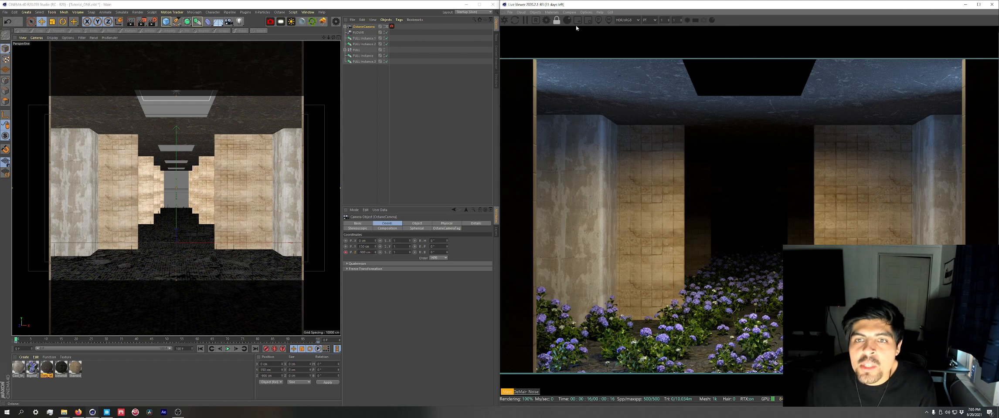
{"action": "left_click", "coordinate": [569, 12]}
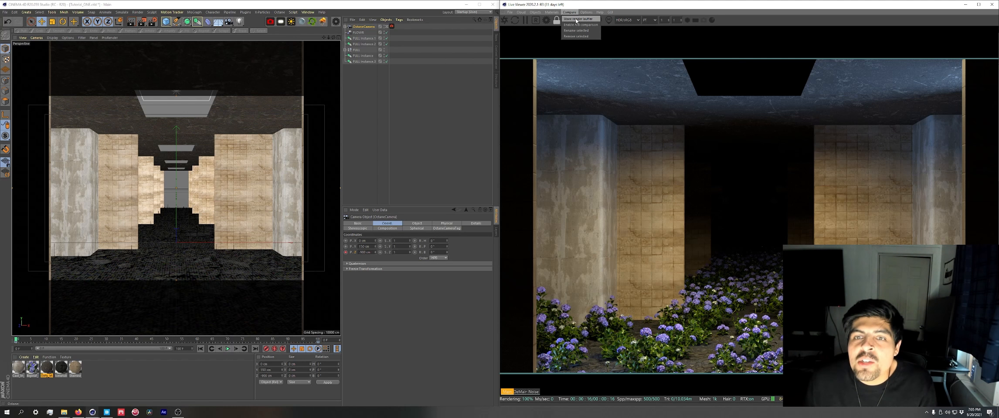
{"action": "left_click", "coordinate": [580, 19]}
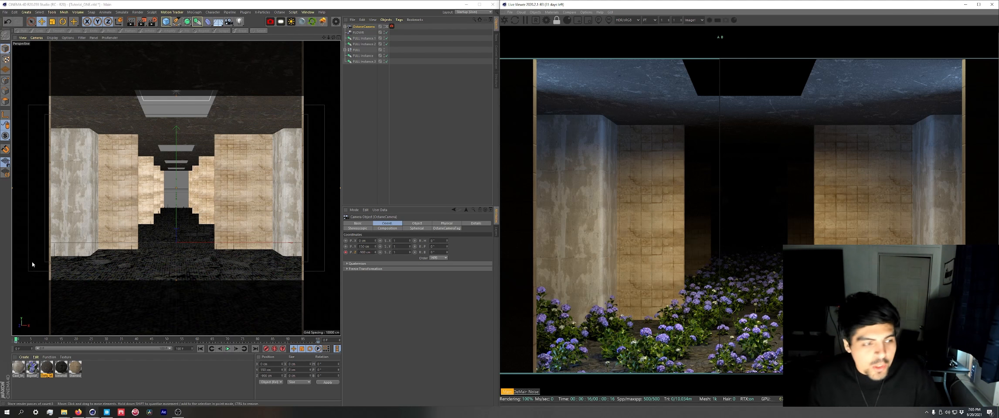
Compare the last frame's render with the stored first frame using the A/B divider, and turn off the comparison.
{"action": "left_click", "coordinate": [255, 349]}
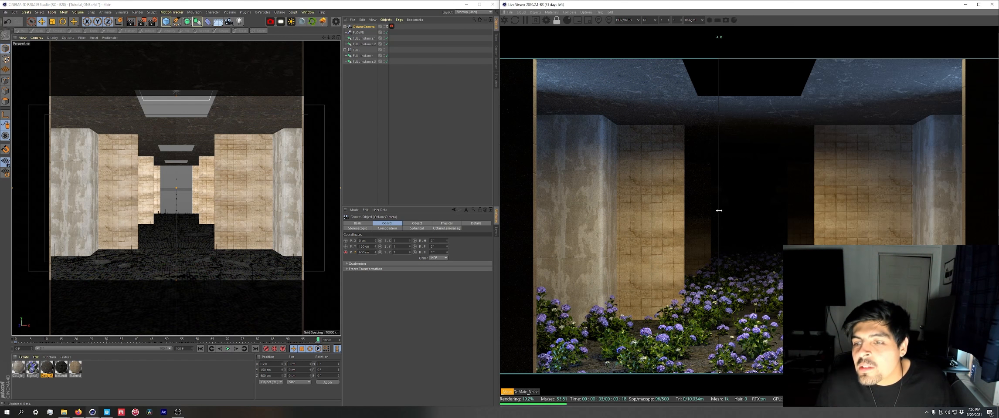
{"action": "left_click_drag", "start_coordinate": [718, 216], "coordinate": [780, 262]}
{"action": "left_click_drag", "start_coordinate": [764, 249], "coordinate": [719, 262]}
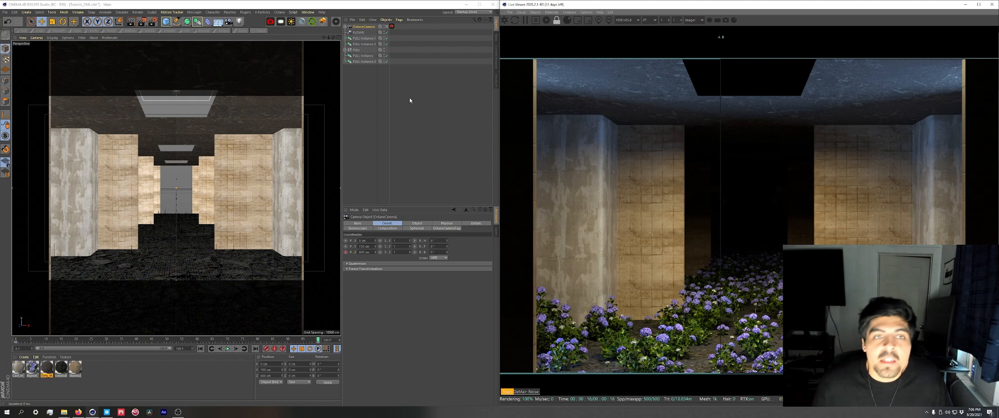
{"action": "left_click", "coordinate": [586, 12]}
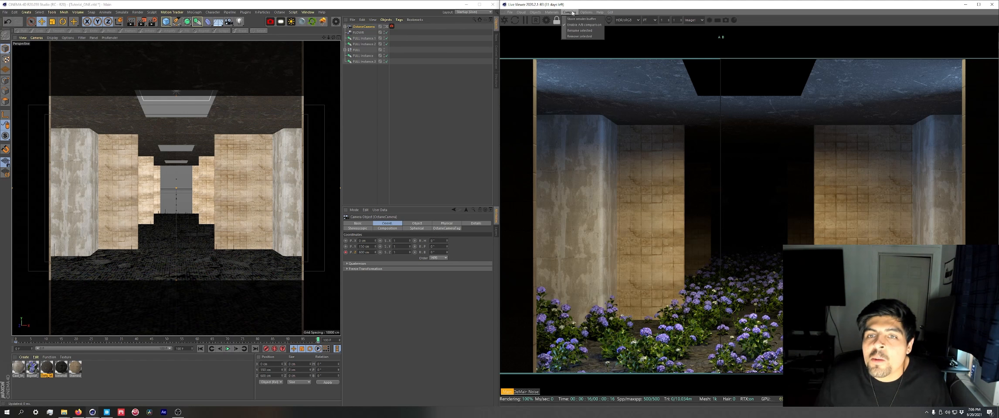
{"action": "left_click", "coordinate": [569, 12]}
{"action": "left_click", "coordinate": [574, 25]}
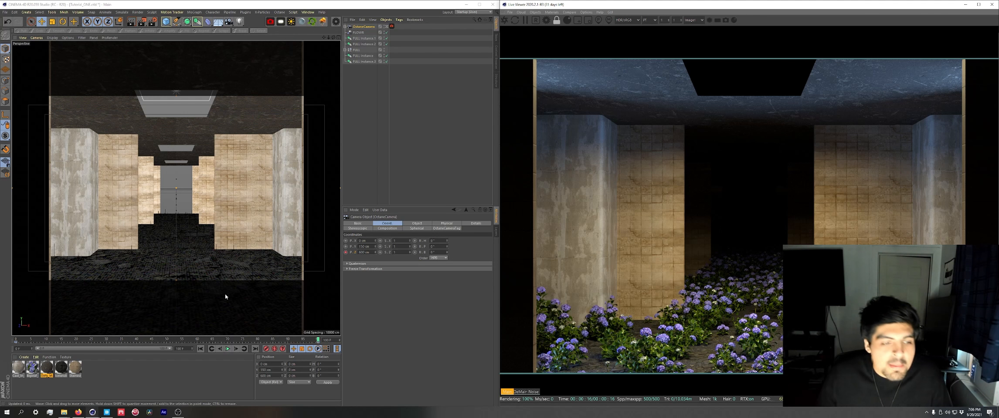
Scrub the camera animation from the first frame to mid-timeline and back to examine the corridor's lighting in the live render.
{"action": "mouse_move", "coordinate": [319, 340]}
{"action": "left_mouse_down"}
{"action": "mouse_move", "coordinate": [295, 340]}
{"action": "mouse_move", "coordinate": [323, 340]}
{"action": "left_mouse_up"}
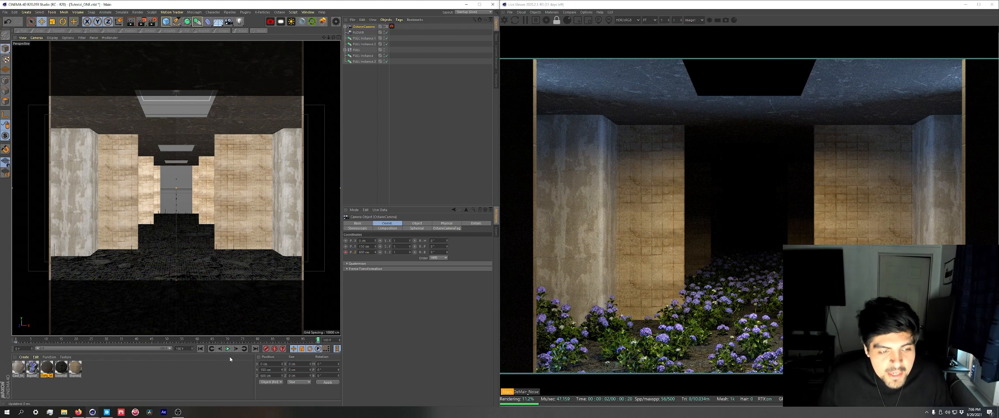
{"action": "left_click", "coordinate": [203, 350]}
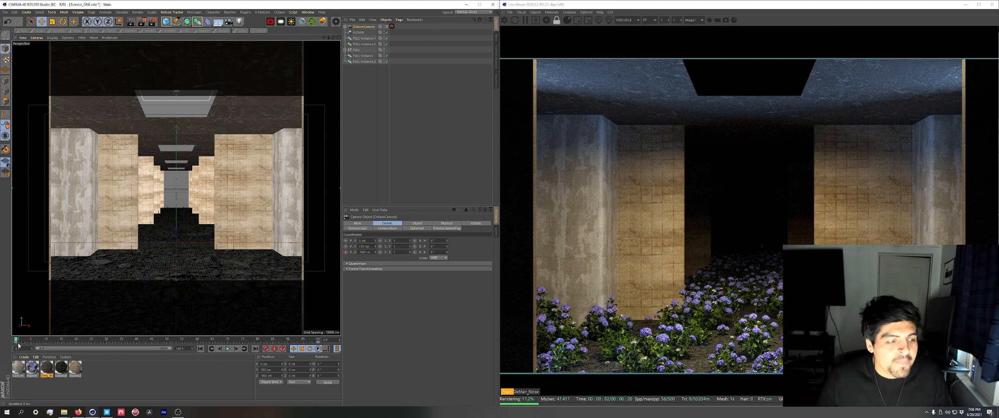
{"action": "left_click_drag", "start_coordinate": [16, 339], "coordinate": [166, 334]}
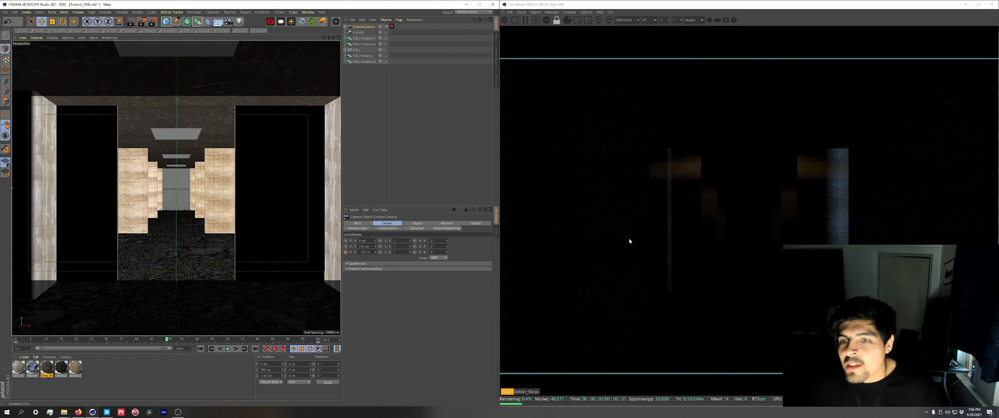
{"action": "left_click_drag", "start_coordinate": [93, 340], "coordinate": [167, 342]}
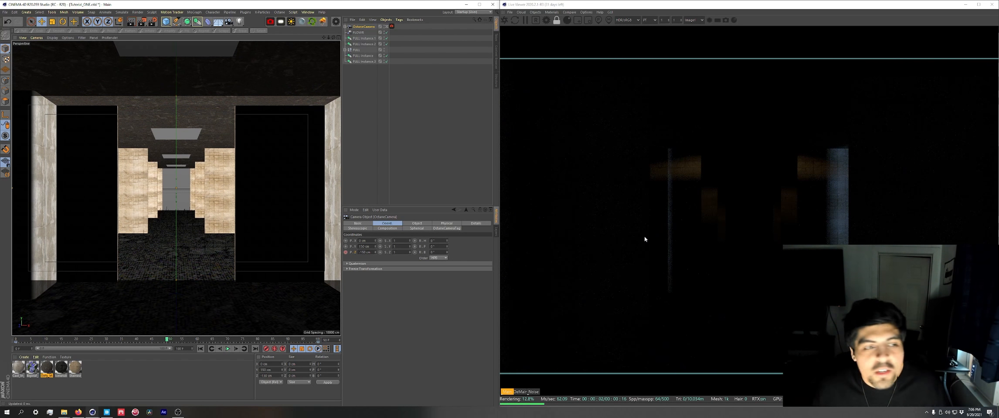
{"action": "left_click", "coordinate": [162, 341]}
{"action": "left_click_drag", "start_coordinate": [162, 340], "coordinate": [0, 332]}
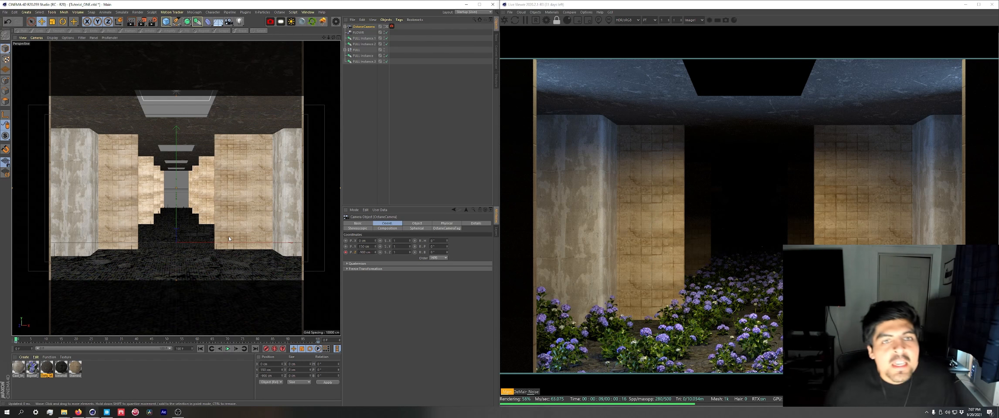
Paste the light group into the scene, lower TOP_LIGHT beneath the ceiling opening, and check the lighting further along the animation.
{"action": "key", "text": "ctrl+v"}
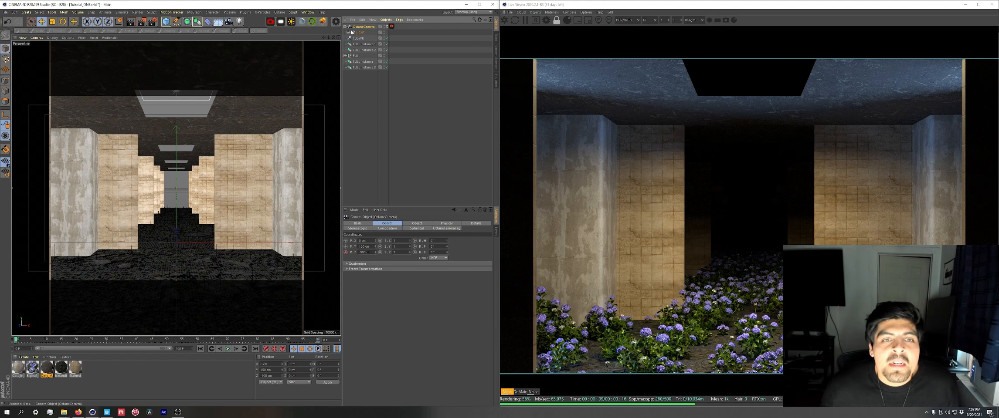
{"action": "left_click", "coordinate": [348, 33]}
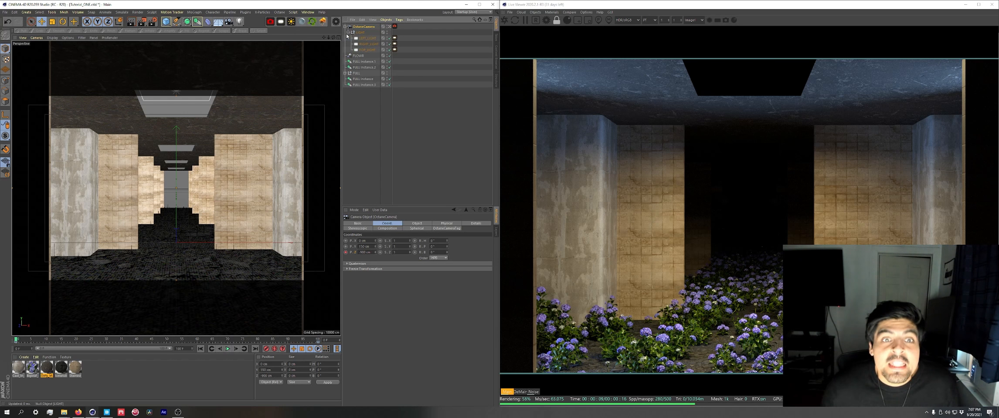
{"action": "left_click", "coordinate": [367, 50]}
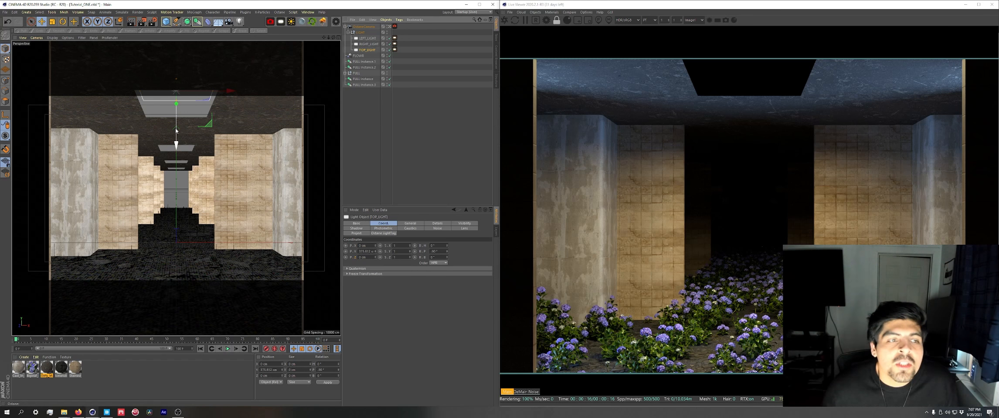
{"action": "left_click_drag", "start_coordinate": [175, 139], "coordinate": [174, 159]}
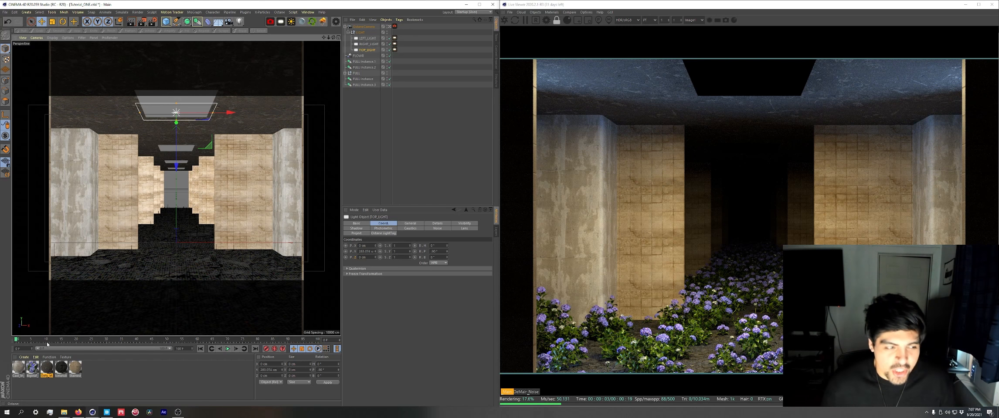
{"action": "left_click_drag", "start_coordinate": [17, 340], "coordinate": [212, 340]}
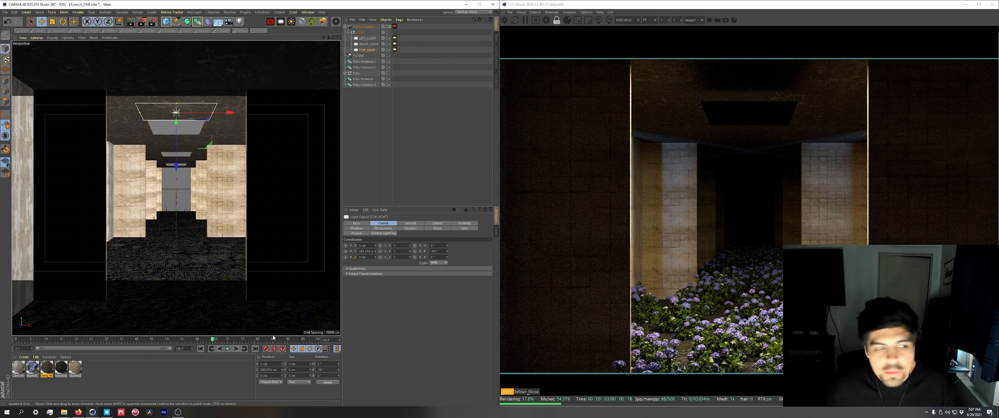
Scrub the camera animation to its end, examine the corridor's lighting, return to the first frame, and select the room null.
{"action": "left_click", "coordinate": [220, 340]}
{"action": "left_click_drag", "start_coordinate": [220, 340], "coordinate": [332, 344]}
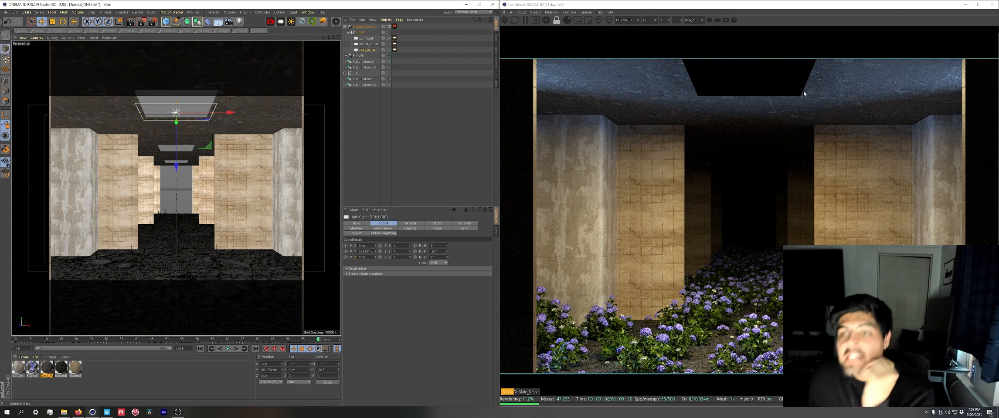
{"action": "left_click", "coordinate": [203, 350]}
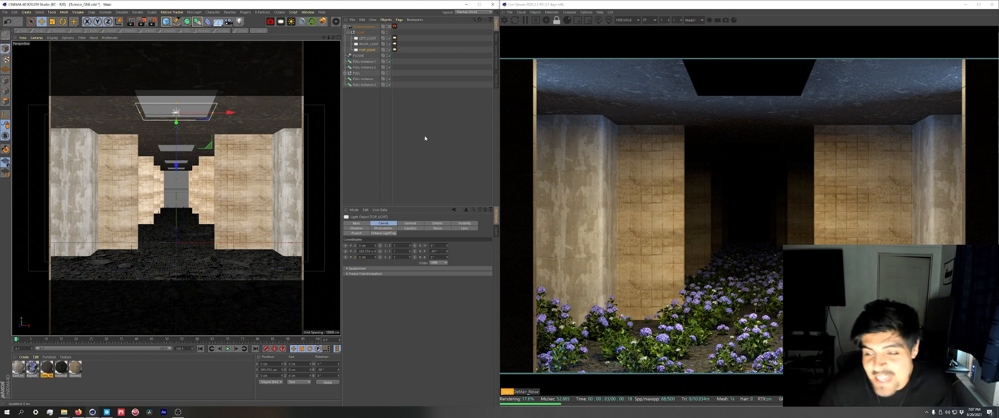
{"action": "left_click", "coordinate": [345, 73]}
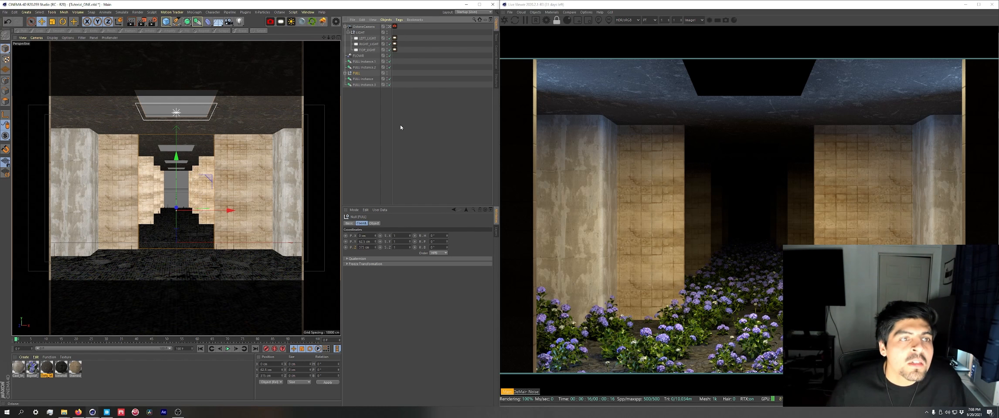
Review the image save options in the render settings and set the output frame range to All Frames.
{"action": "left_click", "coordinate": [152, 21]}
{"action": "left_click_drag", "start_coordinate": [192, 21], "coordinate": [253, 107]}
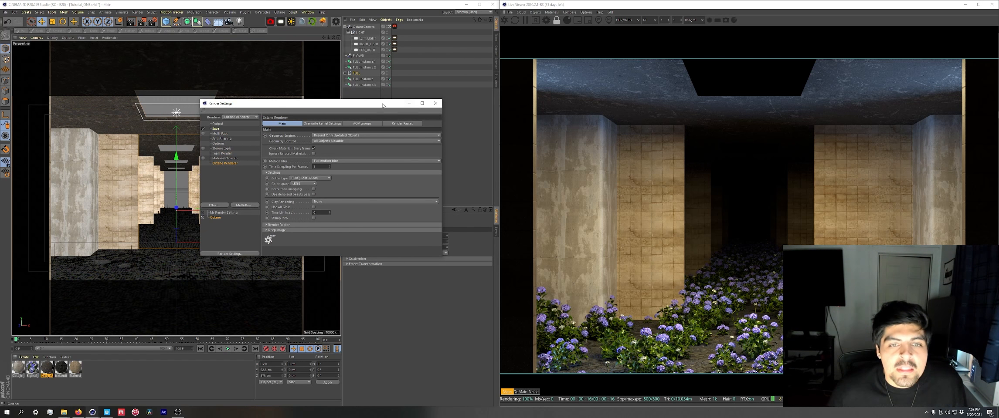
{"action": "left_click_drag", "start_coordinate": [383, 106], "coordinate": [400, 101]}
{"action": "left_click", "coordinate": [233, 125]}
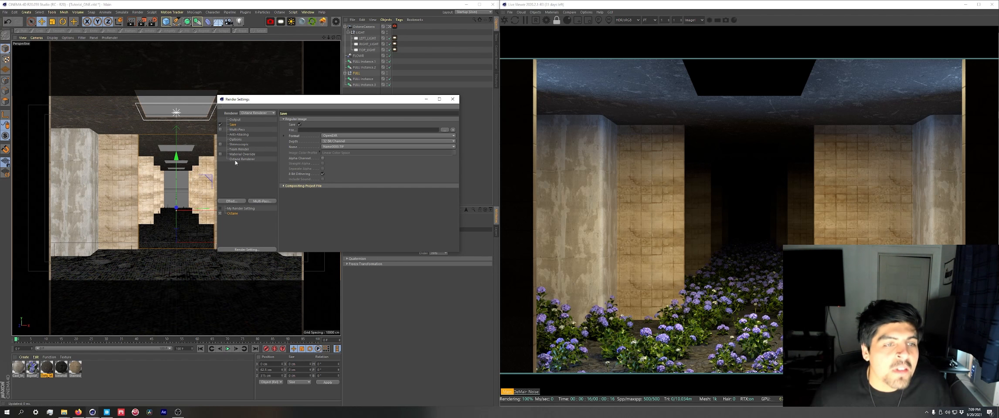
{"action": "left_click", "coordinate": [235, 119]}
{"action": "left_click", "coordinate": [324, 184]}
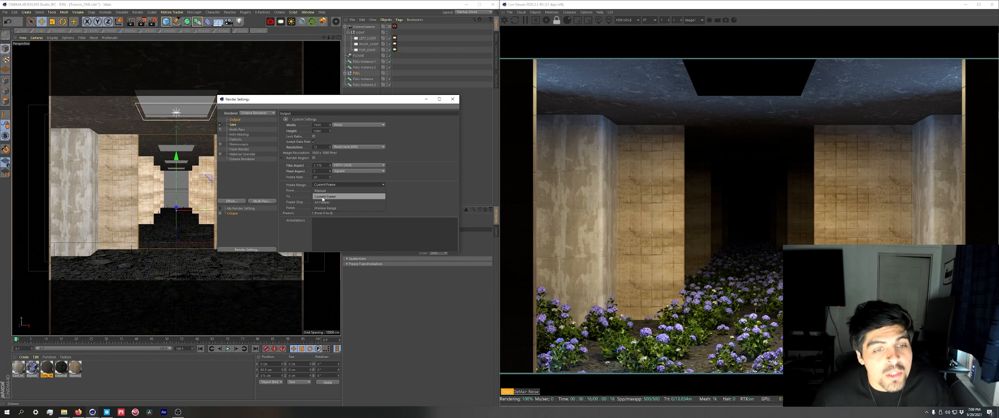
{"action": "left_click", "coordinate": [323, 190]}
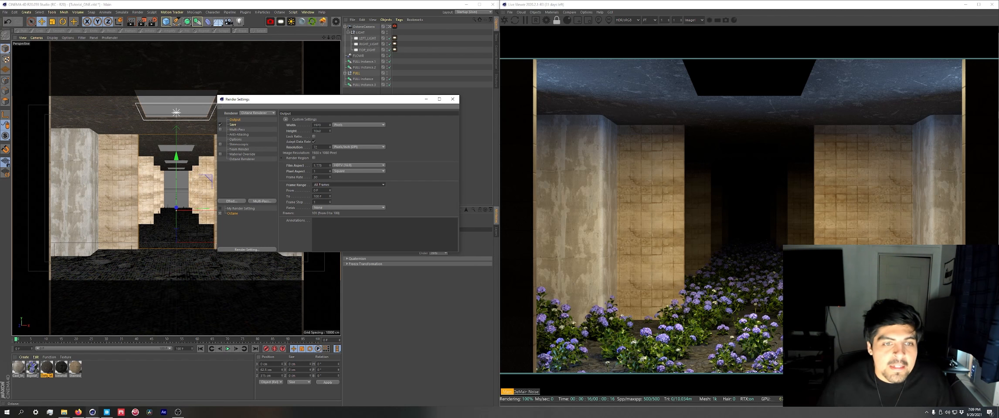
{"action": "left_click", "coordinate": [452, 99]}
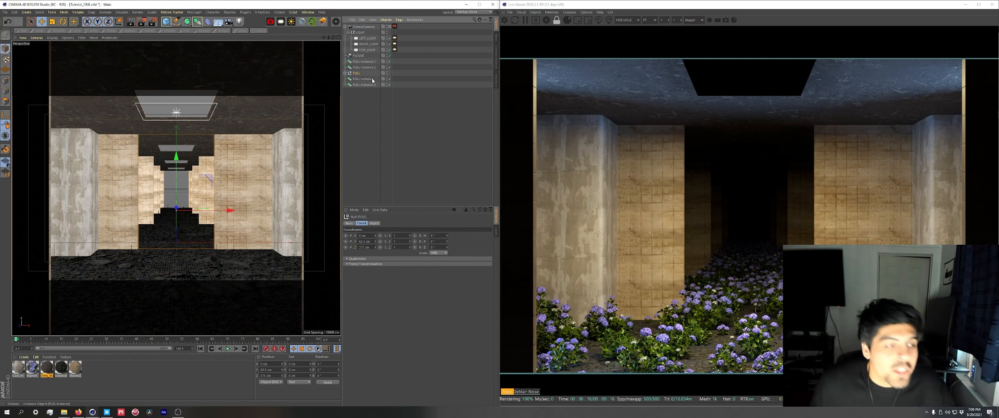
Set the bloom power to 15 in the OctaneCamera tag's post-processing settings.
{"action": "left_click", "coordinate": [394, 27]}
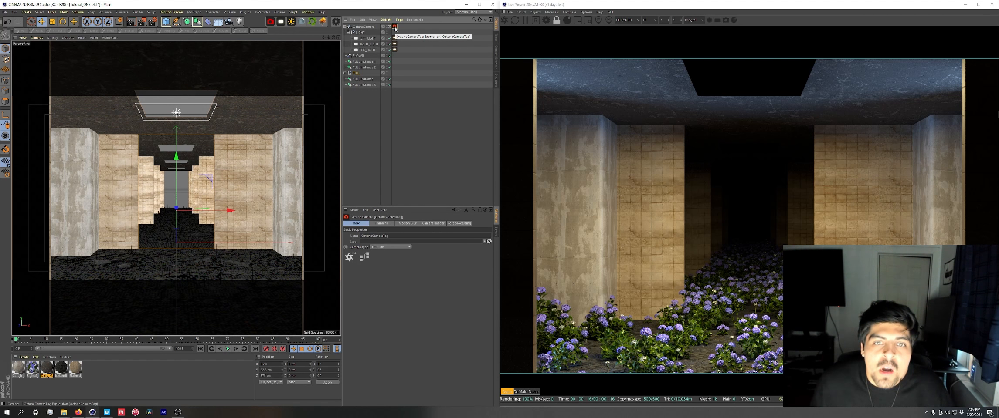
{"action": "left_click", "coordinate": [459, 224]}
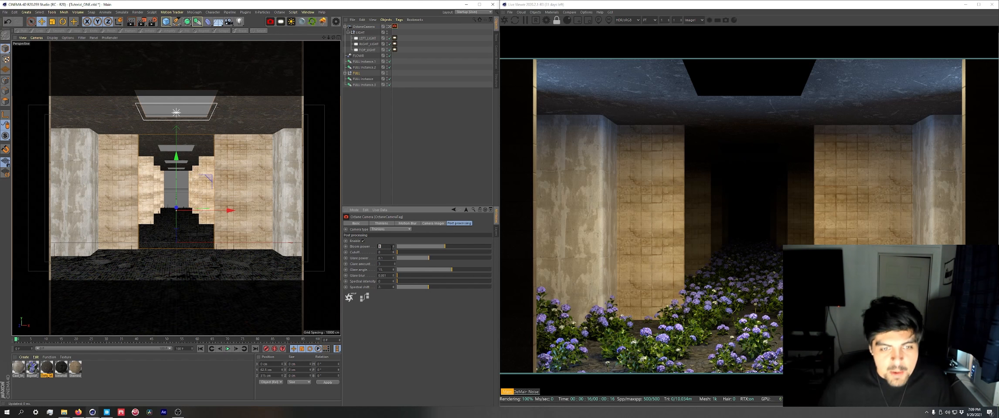
{"action": "type", "text": "15"}
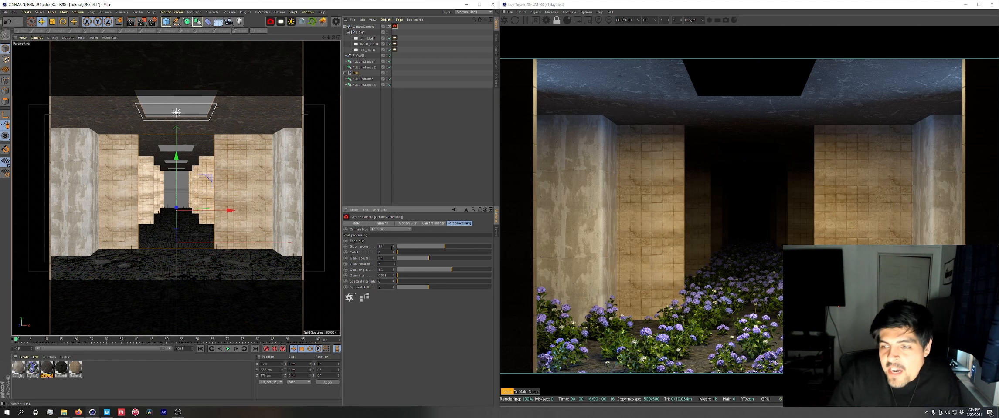
{"action": "key", "text": "Return"}
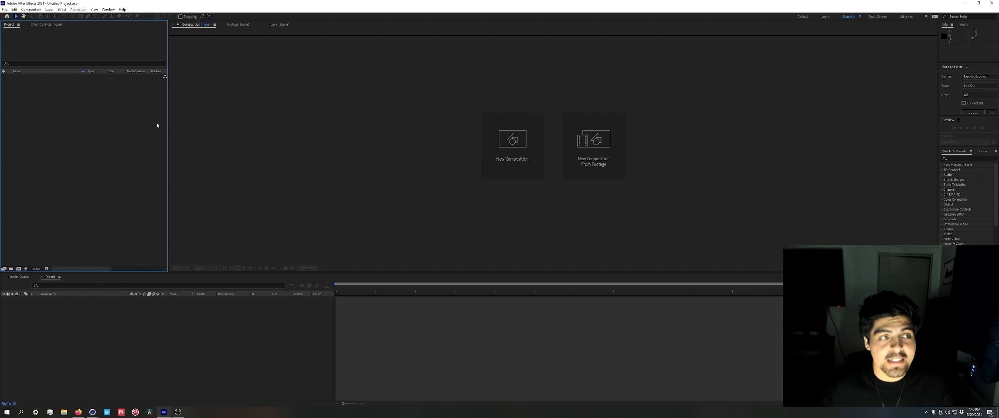
In After Effects, import the TUTONE_EXRS frames from the TUTORIAL_ONE folder as an OpenEXR sequence and create a composition from the footage.
{"action": "left_click", "coordinate": [4, 9]}
{"action": "mouse_move", "coordinate": [52, 90]}
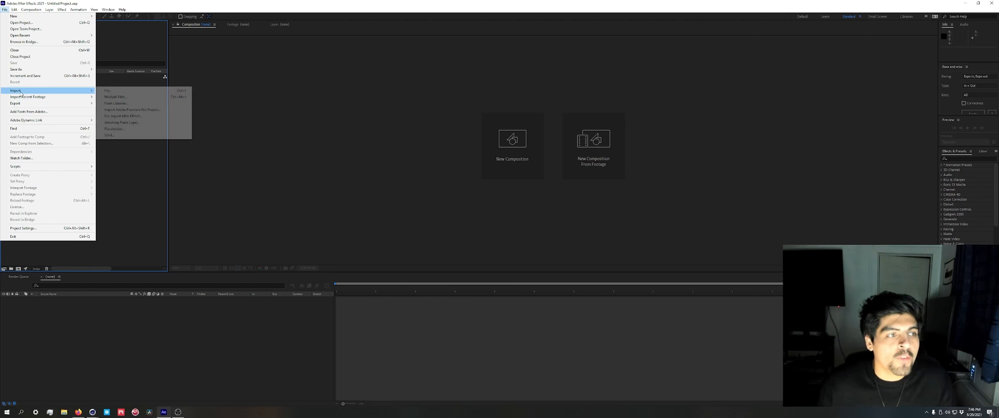
{"action": "left_click", "coordinate": [146, 91]}
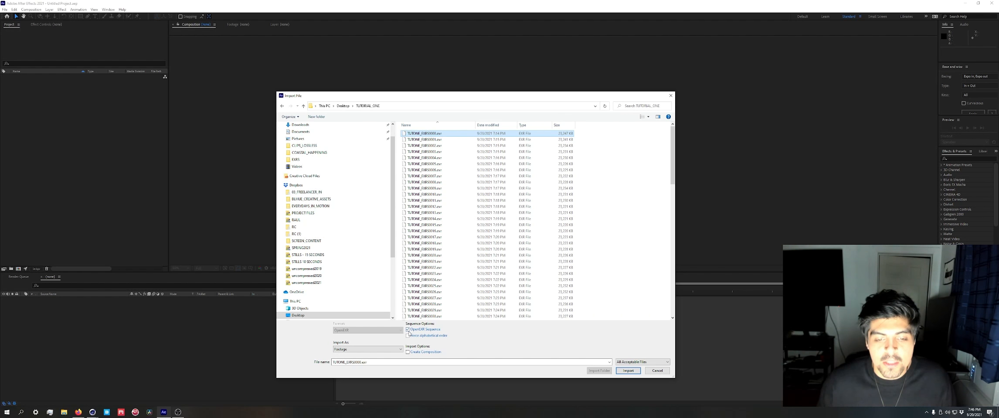
{"action": "left_click", "coordinate": [408, 330]}
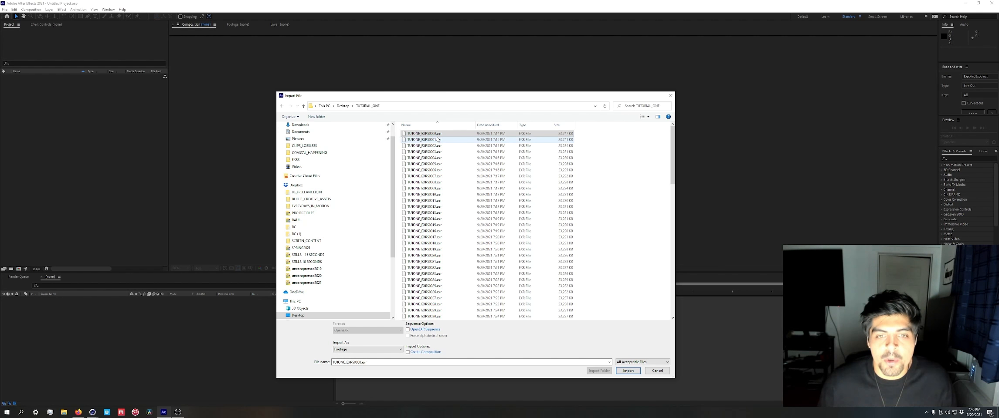
{"action": "left_click", "coordinate": [408, 329]}
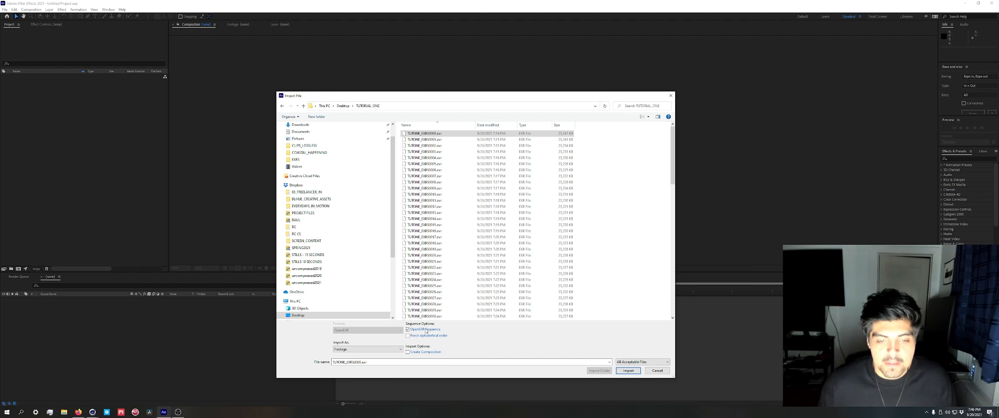
{"action": "left_click", "coordinate": [628, 371]}
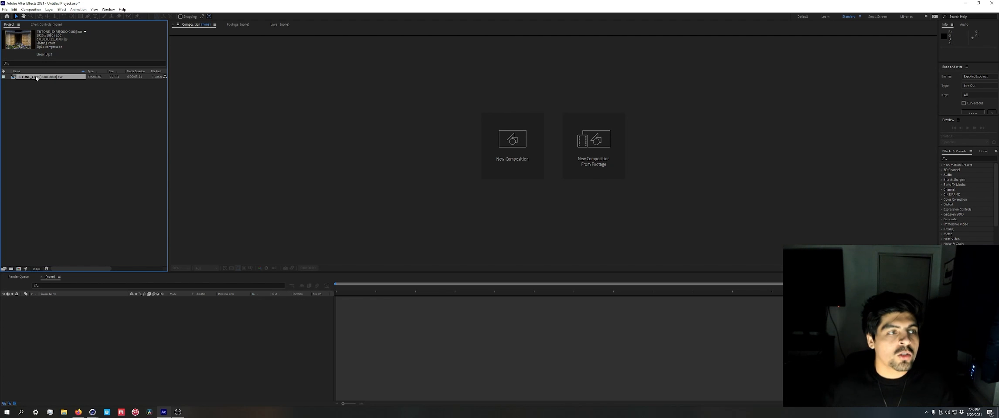
{"action": "left_click_drag", "start_coordinate": [36, 79], "coordinate": [19, 269]}
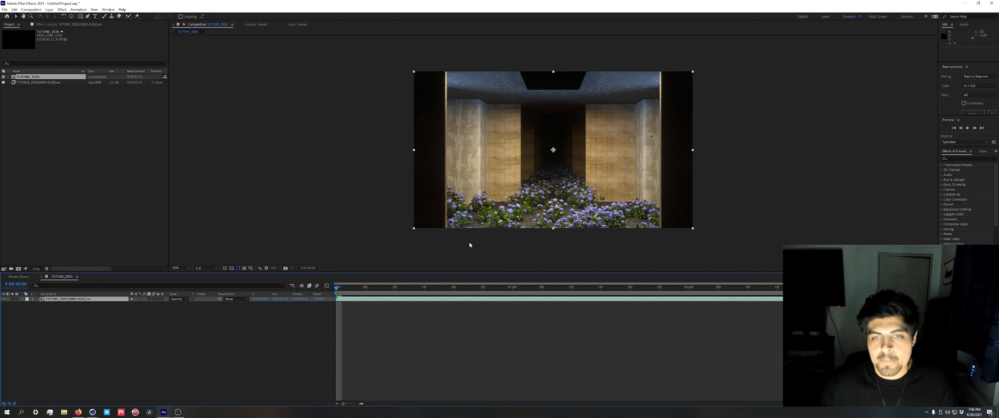
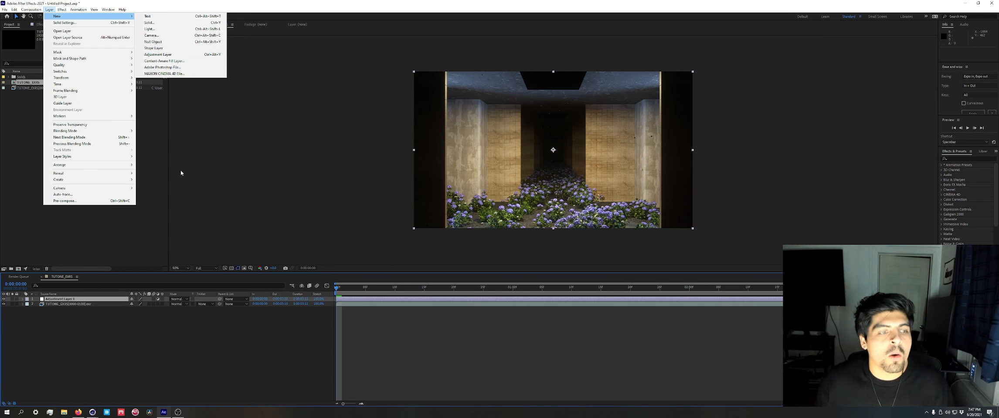
Find the Lumetri Color effect and apply it to the adjustment layer above the footage.
{"action": "left_click", "coordinate": [93, 314]}
{"action": "left_click", "coordinate": [89, 300]}
{"action": "key", "text": "F3"}
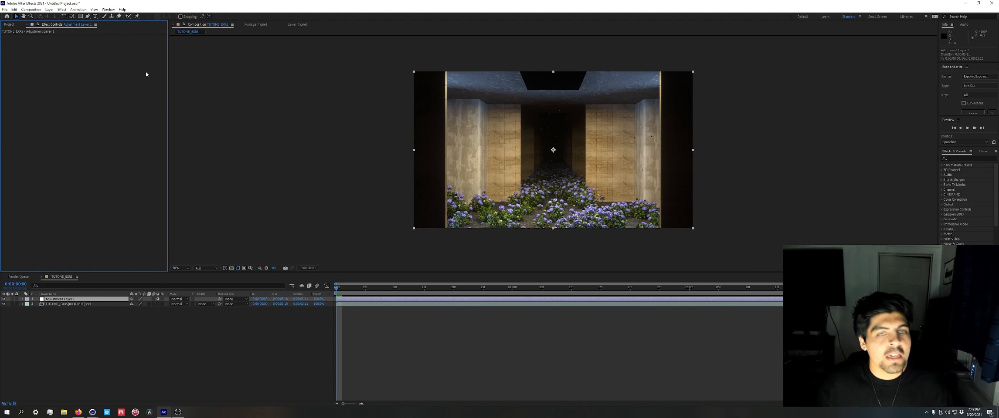
{"action": "left_click", "coordinate": [960, 159]}
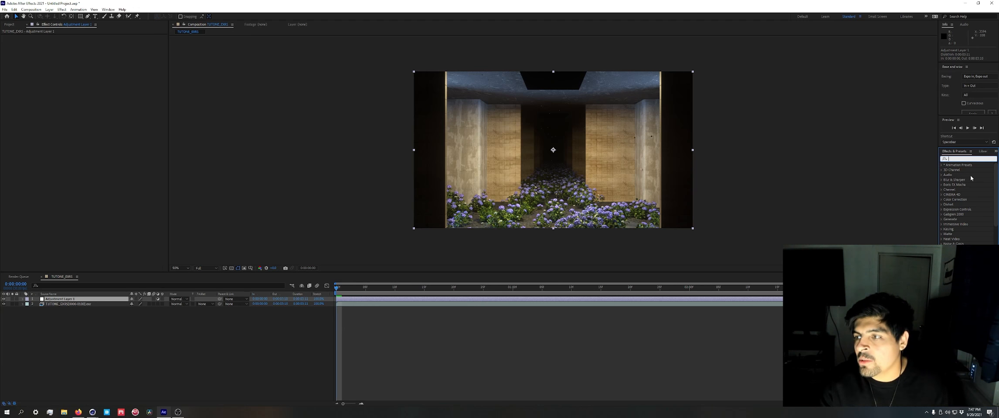
{"action": "type", "text": "lume"}
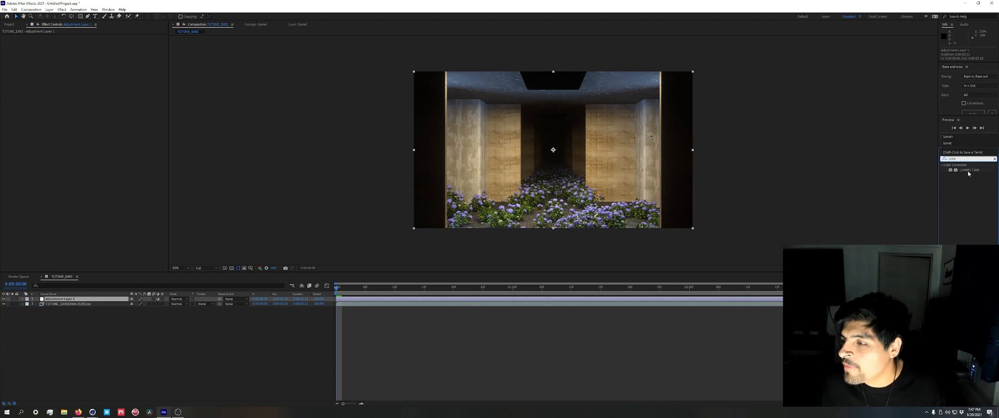
{"action": "left_click", "coordinate": [967, 171]}
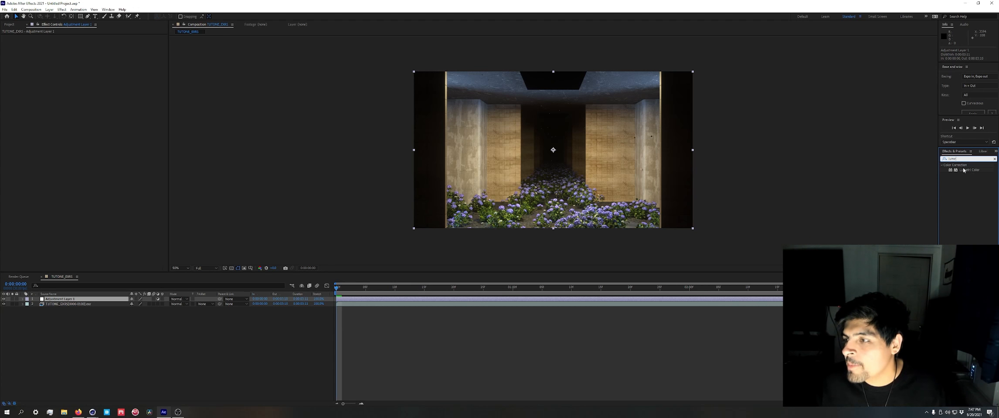
{"action": "left_click_drag", "start_coordinate": [970, 170], "coordinate": [14, 122]}
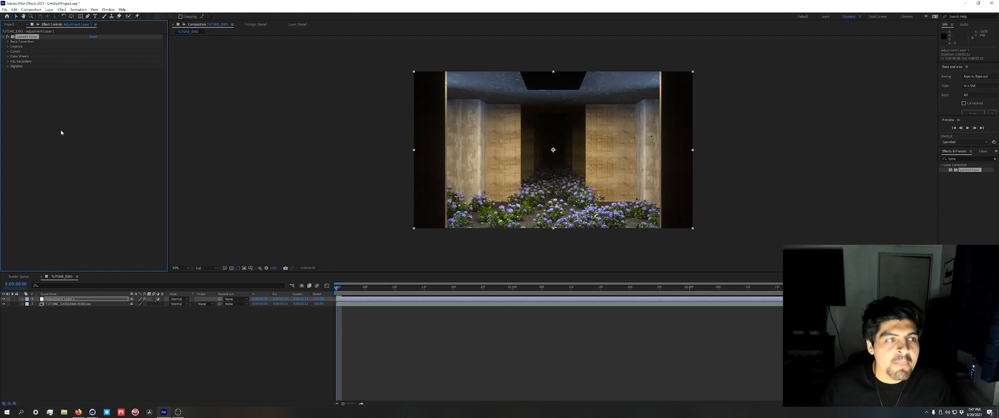
Look through Lumetri Color's Color Wheels, Vignette and Creative settings.
{"action": "left_click", "coordinate": [8, 56]}
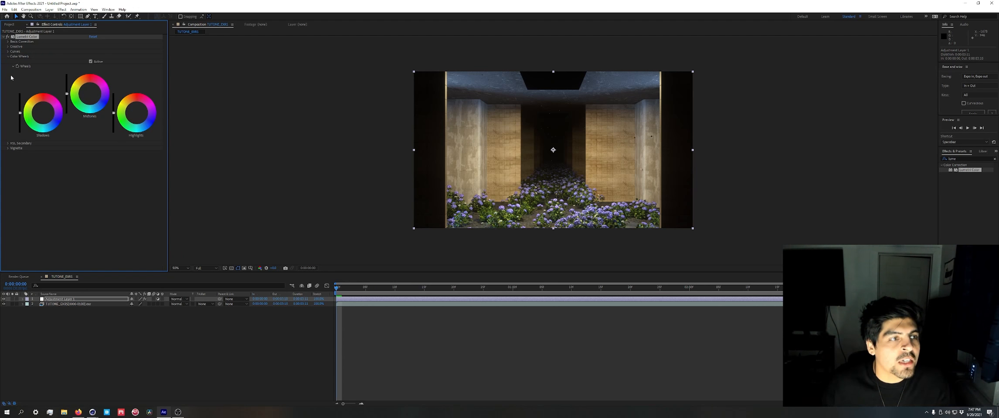
{"action": "left_click", "coordinate": [7, 148]}
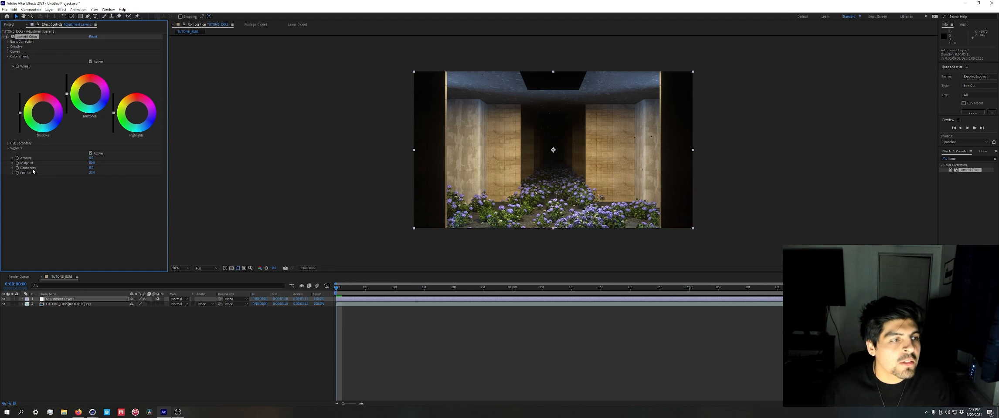
{"action": "left_click", "coordinate": [7, 46]}
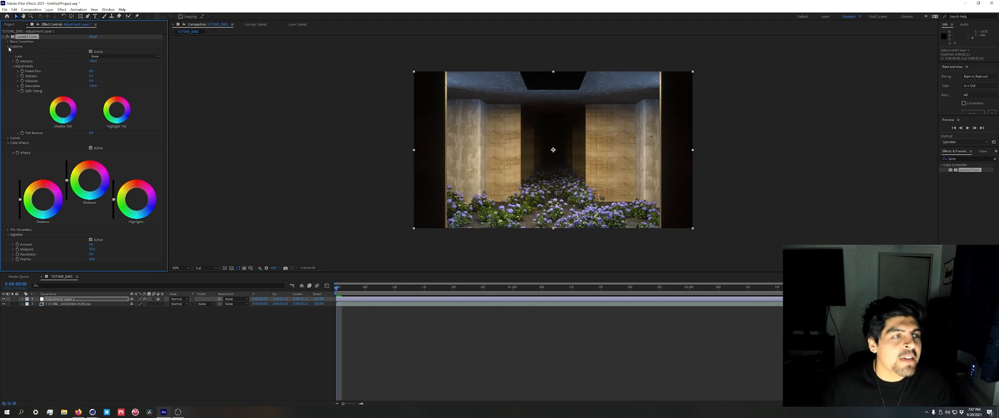
{"action": "left_click", "coordinate": [8, 47]}
{"action": "left_click", "coordinate": [7, 56]}
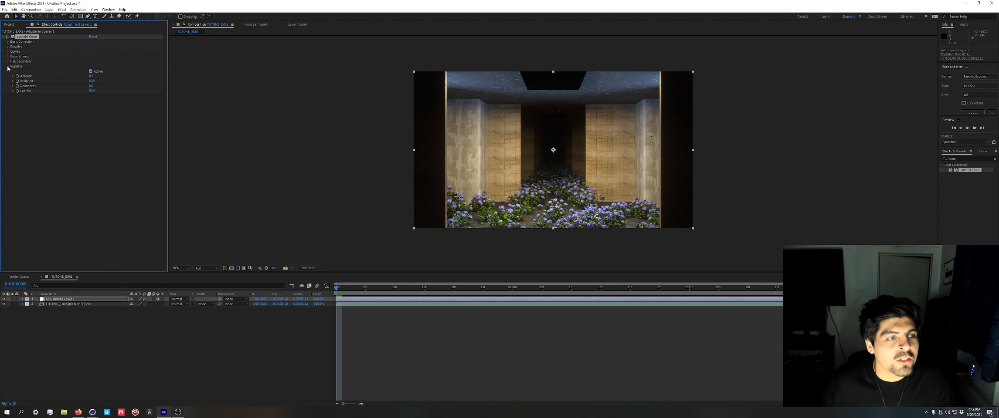
Try a lower exposure in Lumetri Color's Basic Correction and undo the change.
{"action": "left_click", "coordinate": [8, 41]}
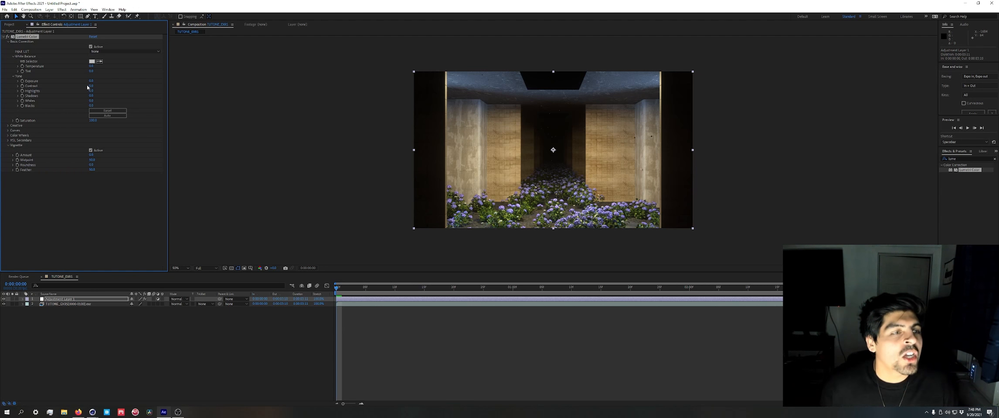
{"action": "left_click_drag", "start_coordinate": [90, 81], "coordinate": [92, 78]}
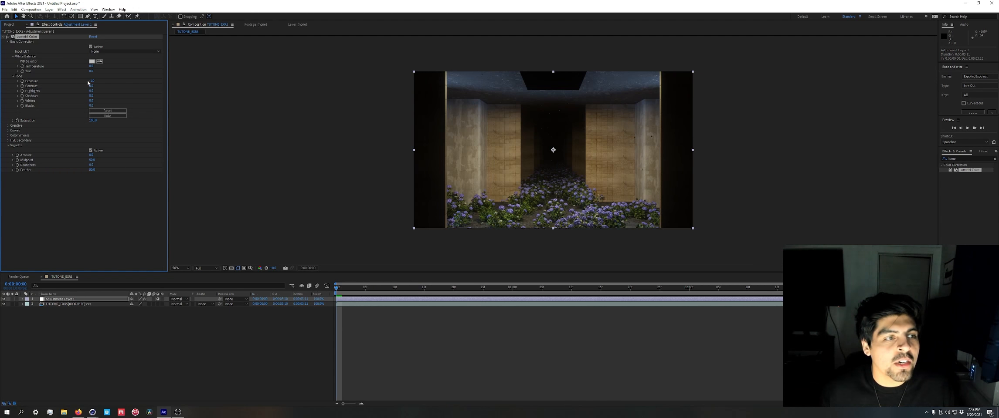
{"action": "key", "text": "ctrl+z"}
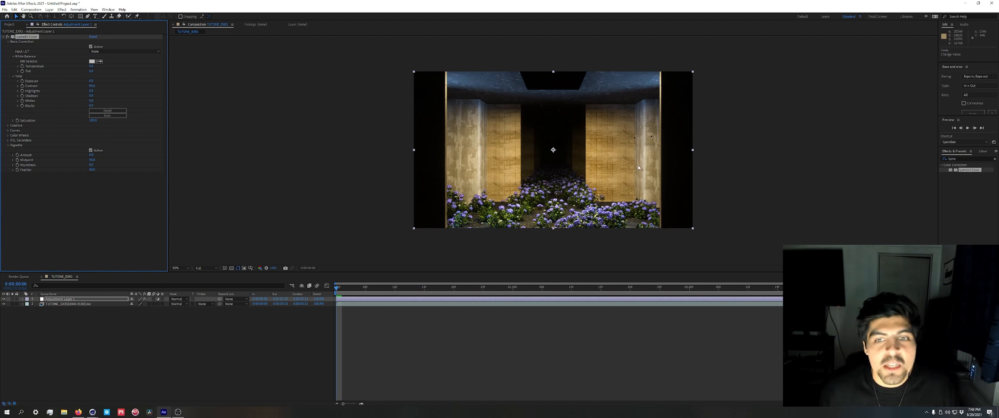
Set Lumetri Color's Shadows to 20 and turn the effect off to compare the graded image with the original.
{"action": "left_click", "coordinate": [94, 96]}
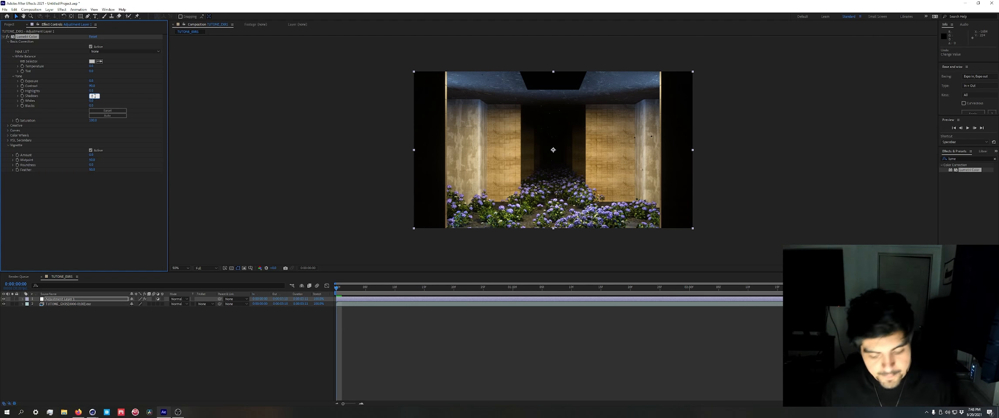
{"action": "type", "text": "20"}
{"action": "left_click", "coordinate": [135, 103]}
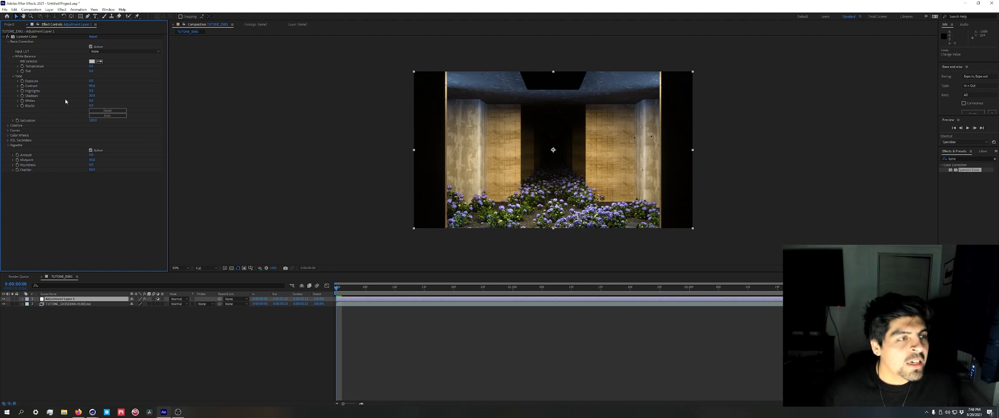
{"action": "left_click", "coordinate": [7, 37]}
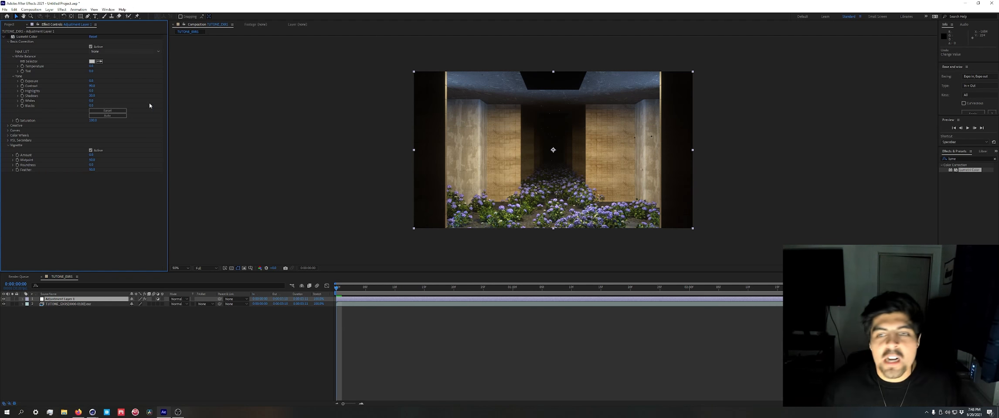
Find the Curves effect and apply it to the adjustment layer below Lumetri Color.
{"action": "left_click", "coordinate": [965, 159]}
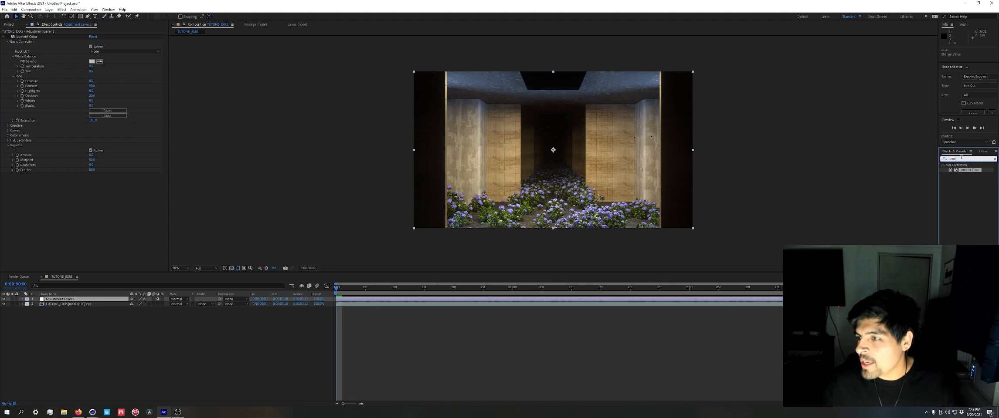
{"action": "double_click", "coordinate": [962, 159]}
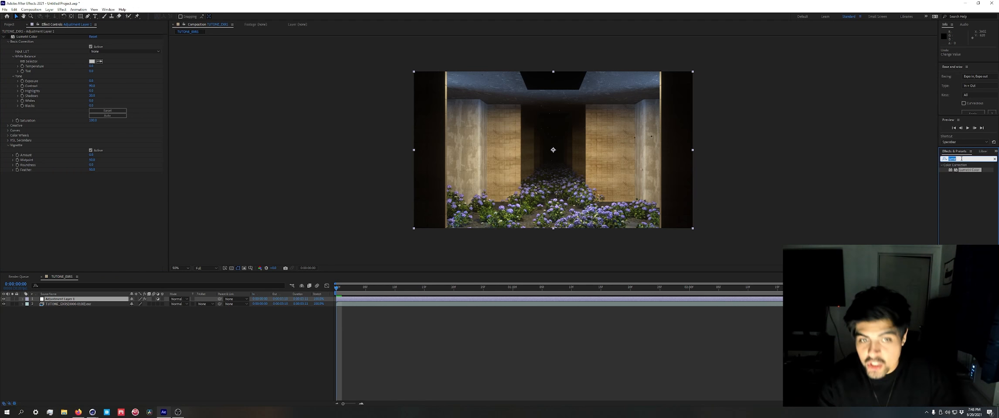
{"action": "type", "text": "curves"}
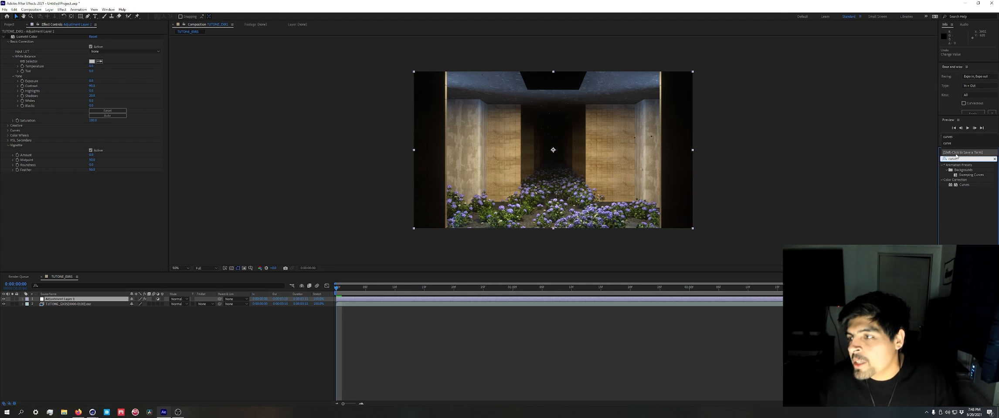
{"action": "double_click", "coordinate": [963, 185]}
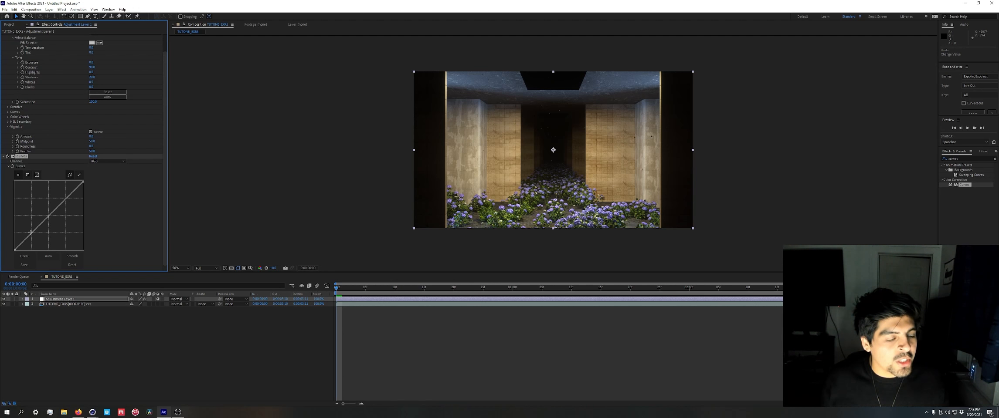
Shape the RGB curve into a gentle S-curve with slightly lowered shadows and raised midtones and highlights.
{"action": "left_click_drag", "start_coordinate": [30, 232], "coordinate": [31, 246]}
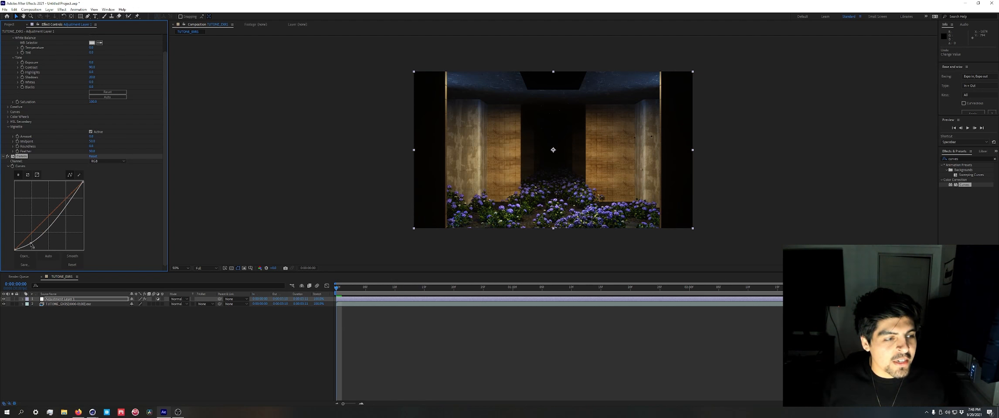
{"action": "left_click_drag", "start_coordinate": [70, 199], "coordinate": [64, 192]}
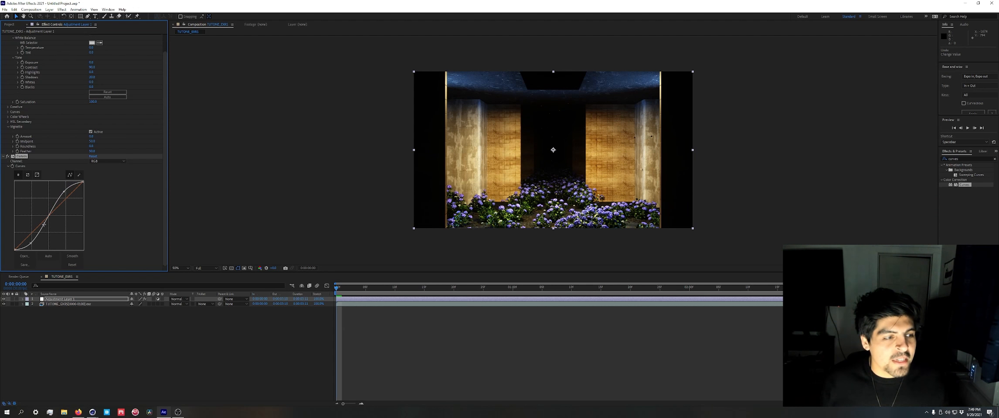
{"action": "left_click_drag", "start_coordinate": [44, 224], "coordinate": [41, 223]}
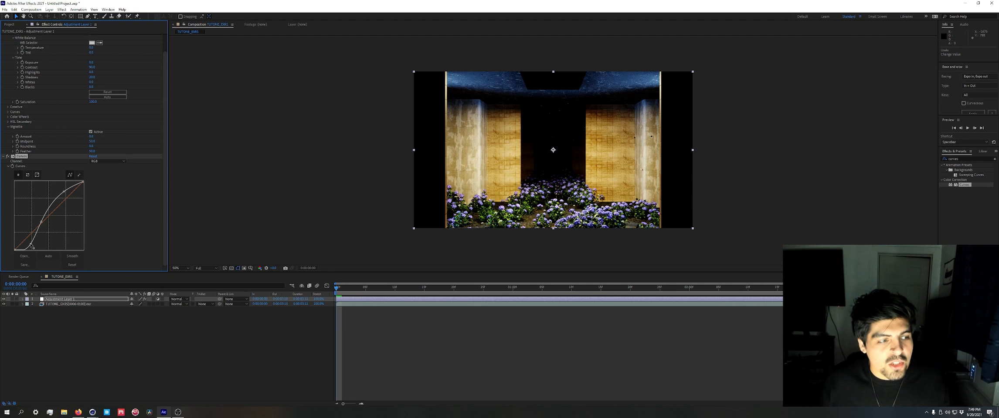
{"action": "left_click_drag", "start_coordinate": [31, 247], "coordinate": [27, 243]}
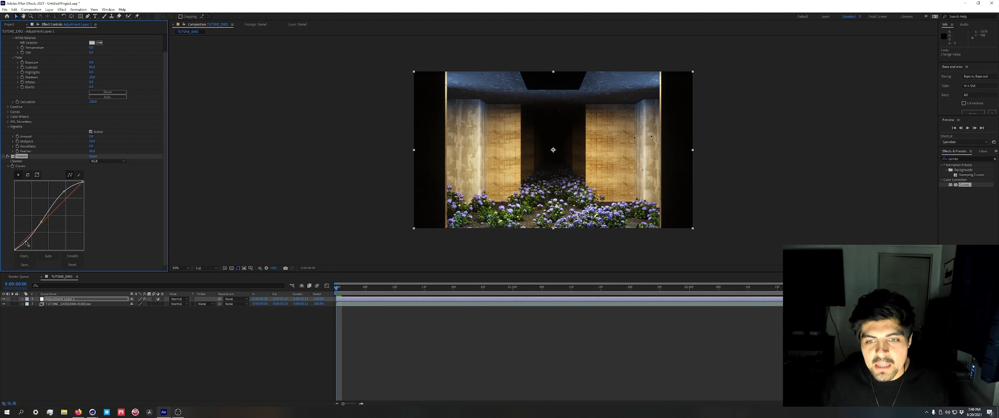
Toggle the Curves effect off and on to compare the image with and without the S-curve.
{"action": "left_click", "coordinate": [8, 157]}
{"action": "left_click", "coordinate": [7, 157]}
{"action": "left_click", "coordinate": [7, 157]}
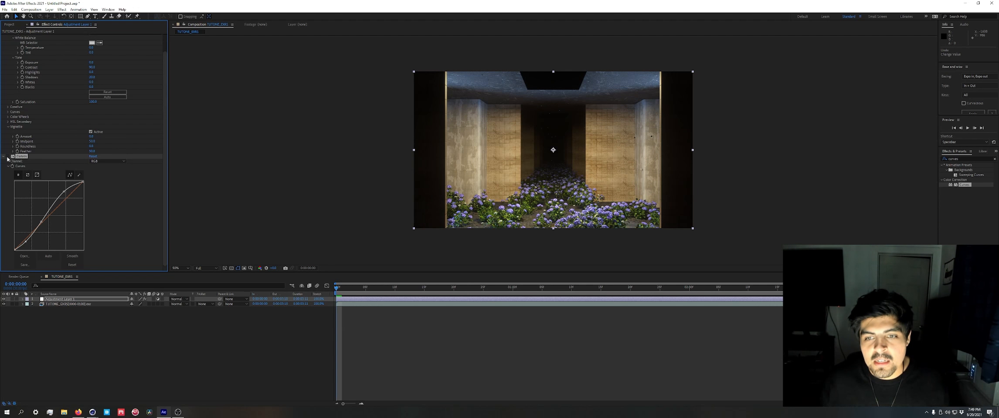
{"action": "left_click", "coordinate": [7, 157]}
{"action": "left_click", "coordinate": [7, 156]}
{"action": "left_click", "coordinate": [7, 157]}
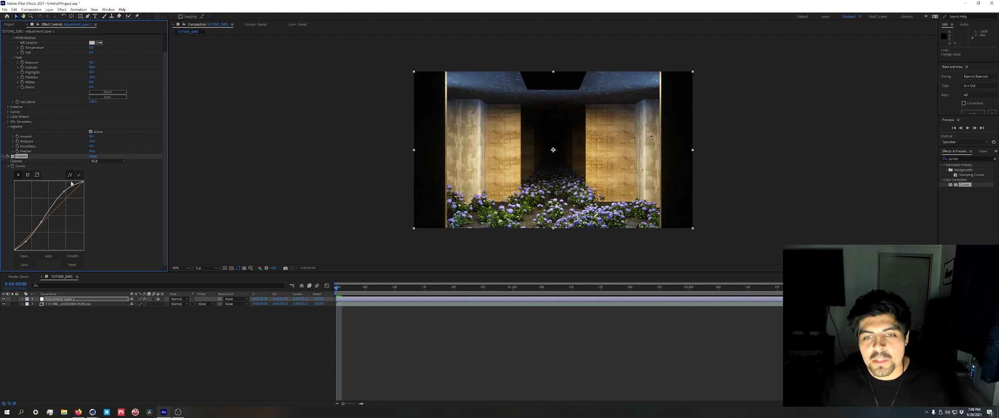
{"action": "left_click", "coordinate": [3, 157]}
{"action": "left_click", "coordinate": [3, 176]}
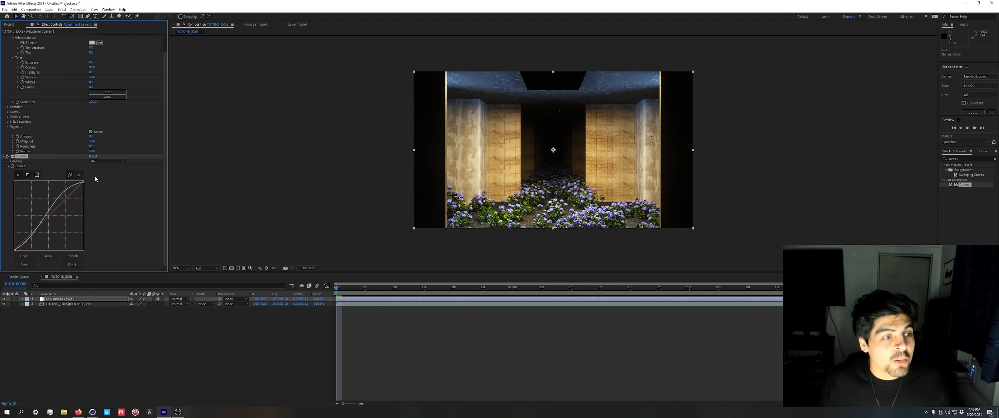
Lift the black point of the Blue channel curve slightly and pull its lower midtones back toward the diagonal.
{"action": "left_click", "coordinate": [107, 161]}
{"action": "left_click", "coordinate": [105, 186]}
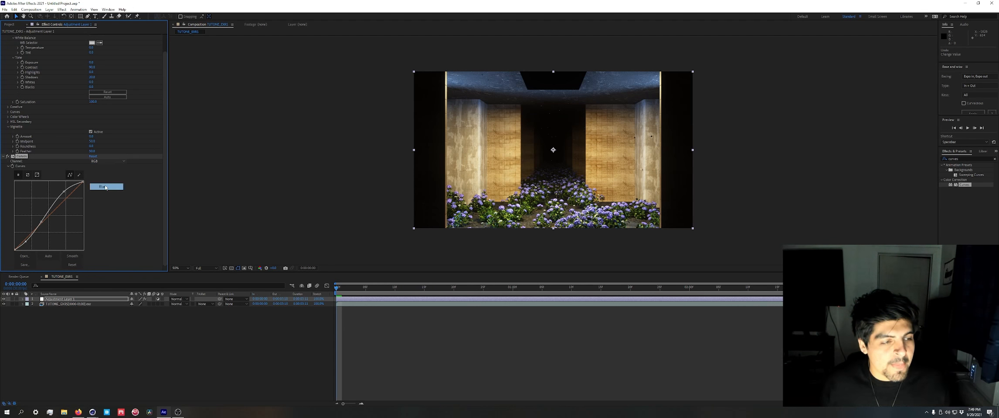
{"action": "left_click_drag", "start_coordinate": [14, 250], "coordinate": [12, 248]}
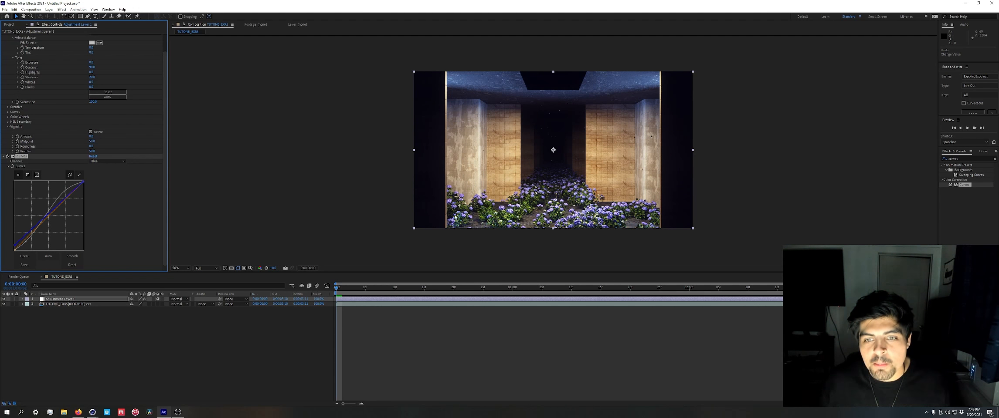
{"action": "left_click_drag", "start_coordinate": [32, 227], "coordinate": [37, 232]}
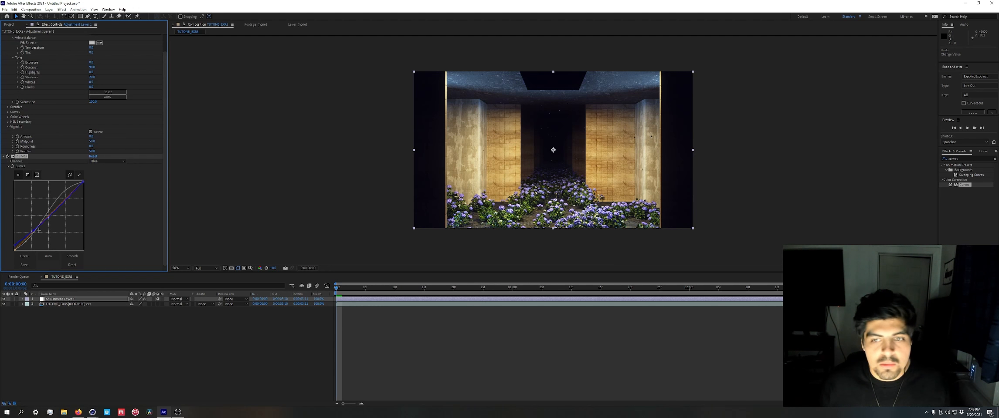
Collapse and disable the Curves effect, and turn Lumetri Color back on.
{"action": "left_click", "coordinate": [4, 156]}
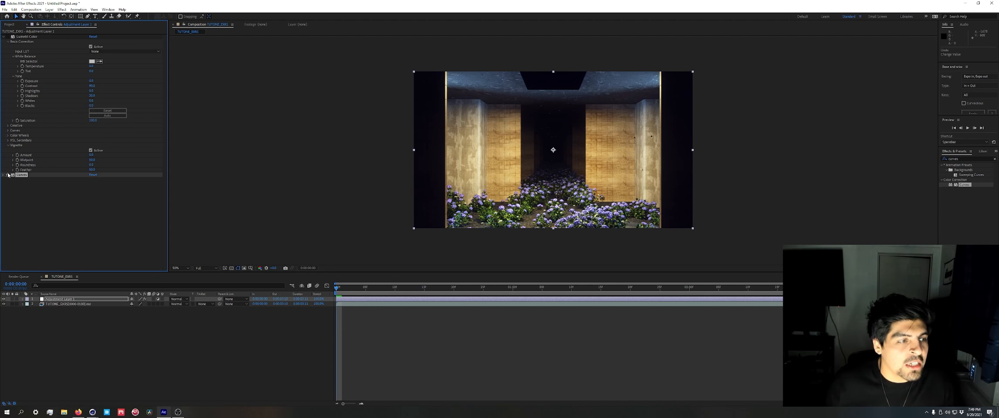
{"action": "left_click", "coordinate": [9, 175]}
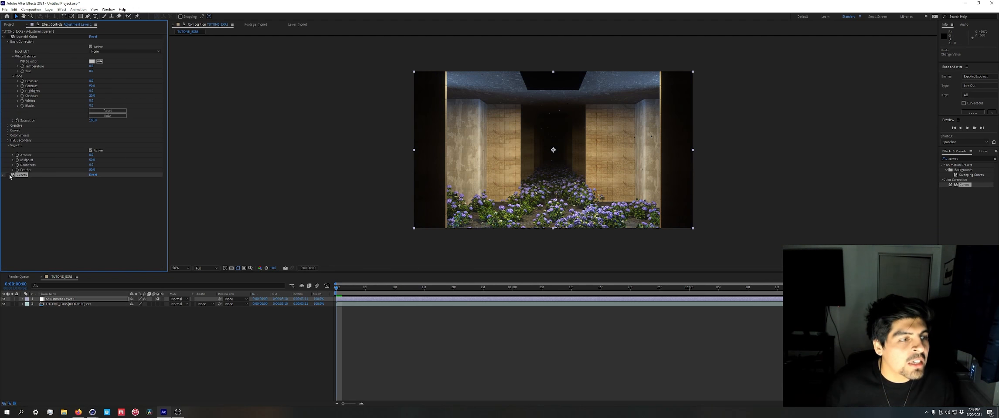
{"action": "left_click", "coordinate": [7, 37]}
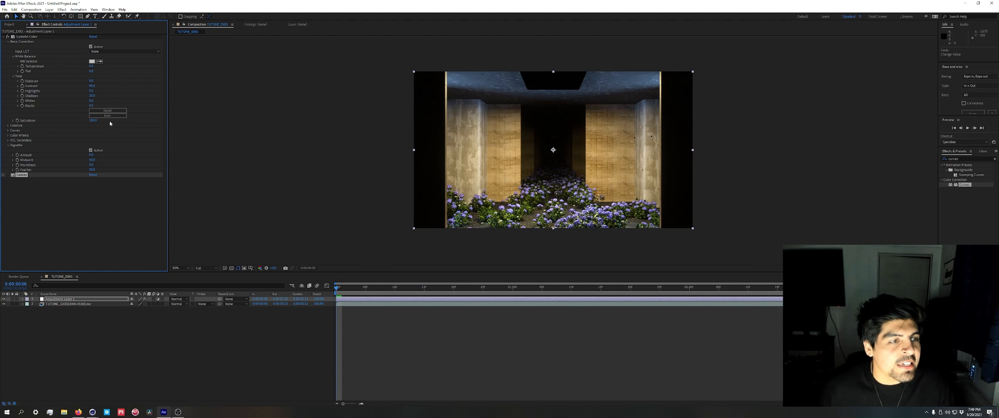
Set the saturation in Lumetri Color's Basic Correction to 125.
{"action": "left_click_drag", "start_coordinate": [93, 121], "coordinate": [100, 118]}
{"action": "left_click", "coordinate": [92, 120]}
{"action": "type", "text": "125"}
{"action": "key", "text": "Return"}
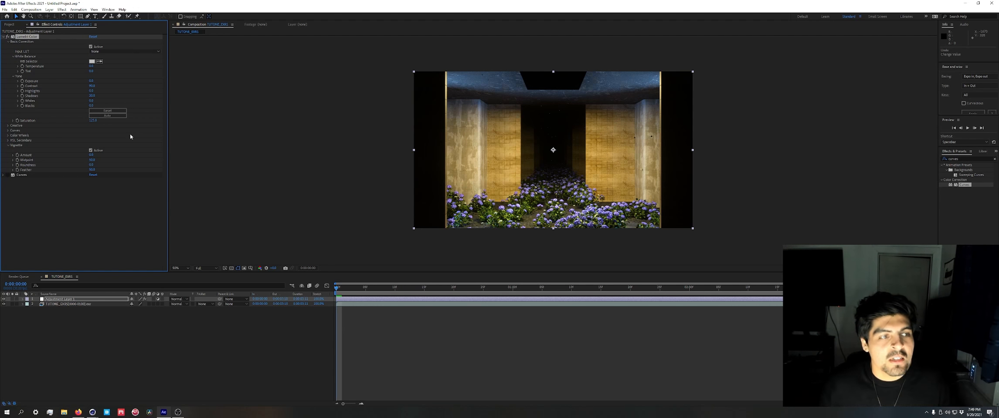
{"action": "left_click", "coordinate": [181, 269]}
{"action": "left_click", "coordinate": [183, 275]}
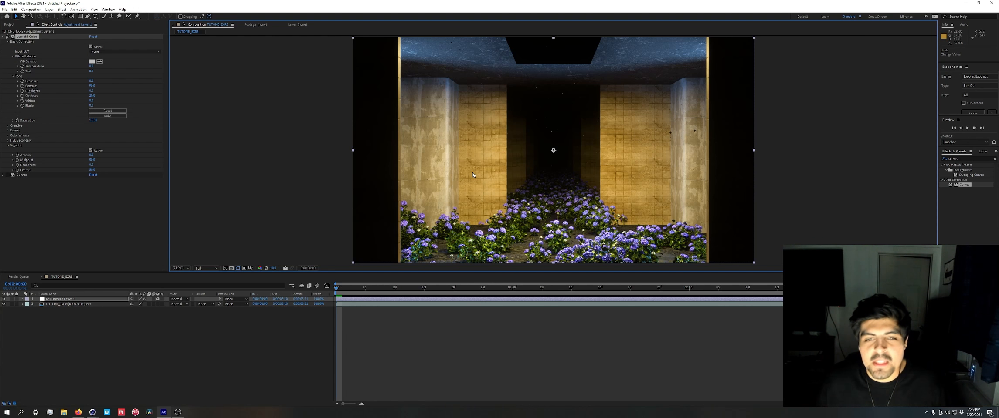
Add a second adjustment layer and place it between the graded adjustment layer and the footage.
{"action": "left_click", "coordinate": [68, 313]}
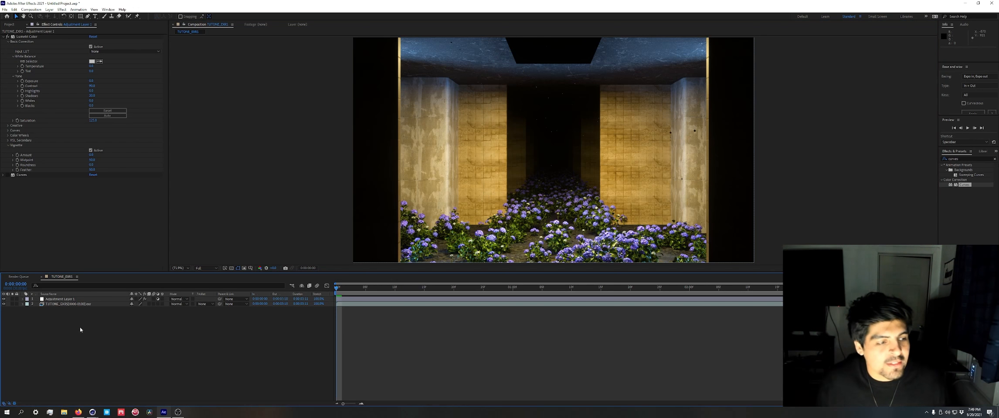
{"action": "key", "text": "ctrl+alt+y"}
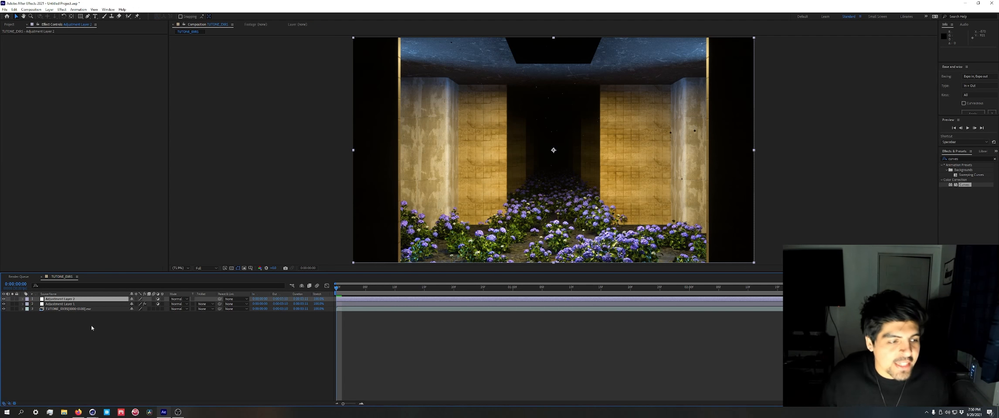
{"action": "left_click_drag", "start_coordinate": [61, 300], "coordinate": [64, 308]}
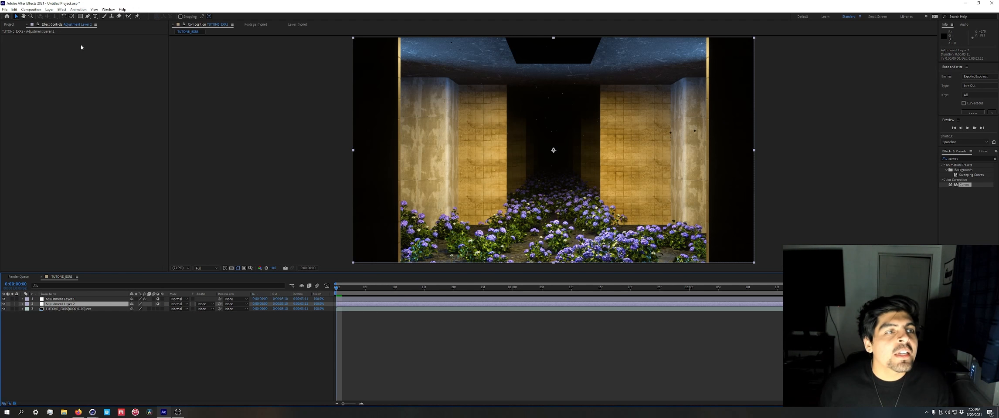
Apply Red Giant's Misfire Dust effect to the new adjustment layer and play a preview of the composition.
{"action": "left_click", "coordinate": [61, 9]}
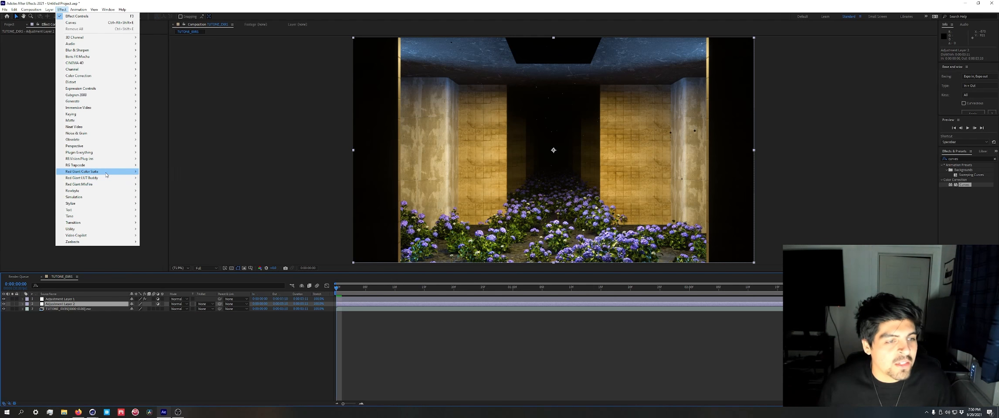
{"action": "mouse_move", "coordinate": [111, 175]}
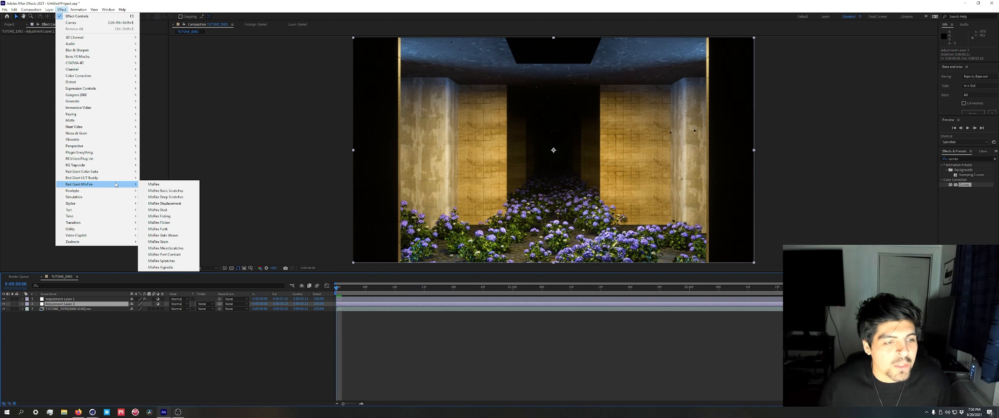
{"action": "left_click", "coordinate": [170, 211]}
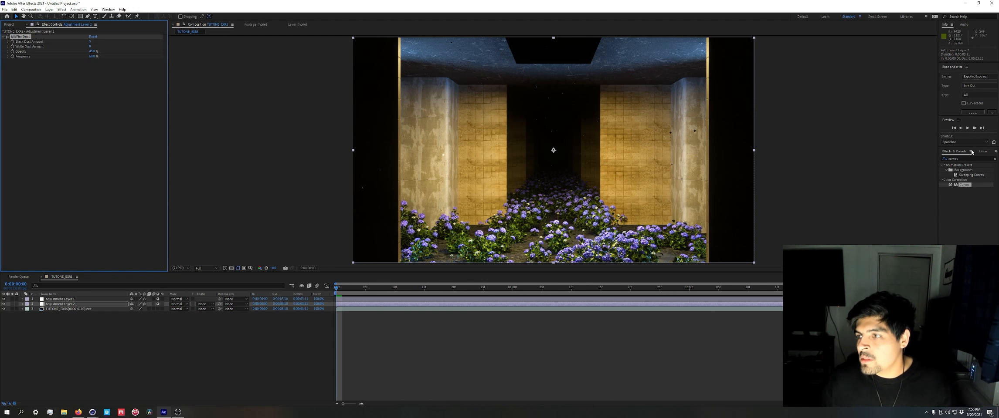
{"action": "left_click", "coordinate": [967, 128]}
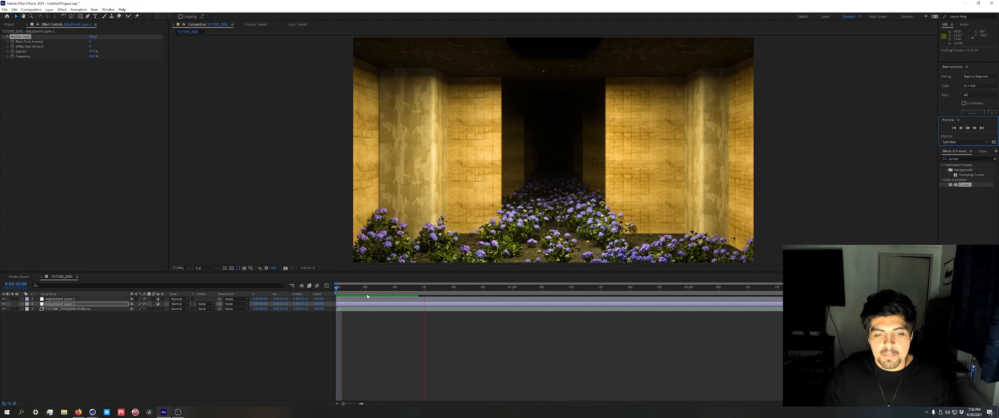